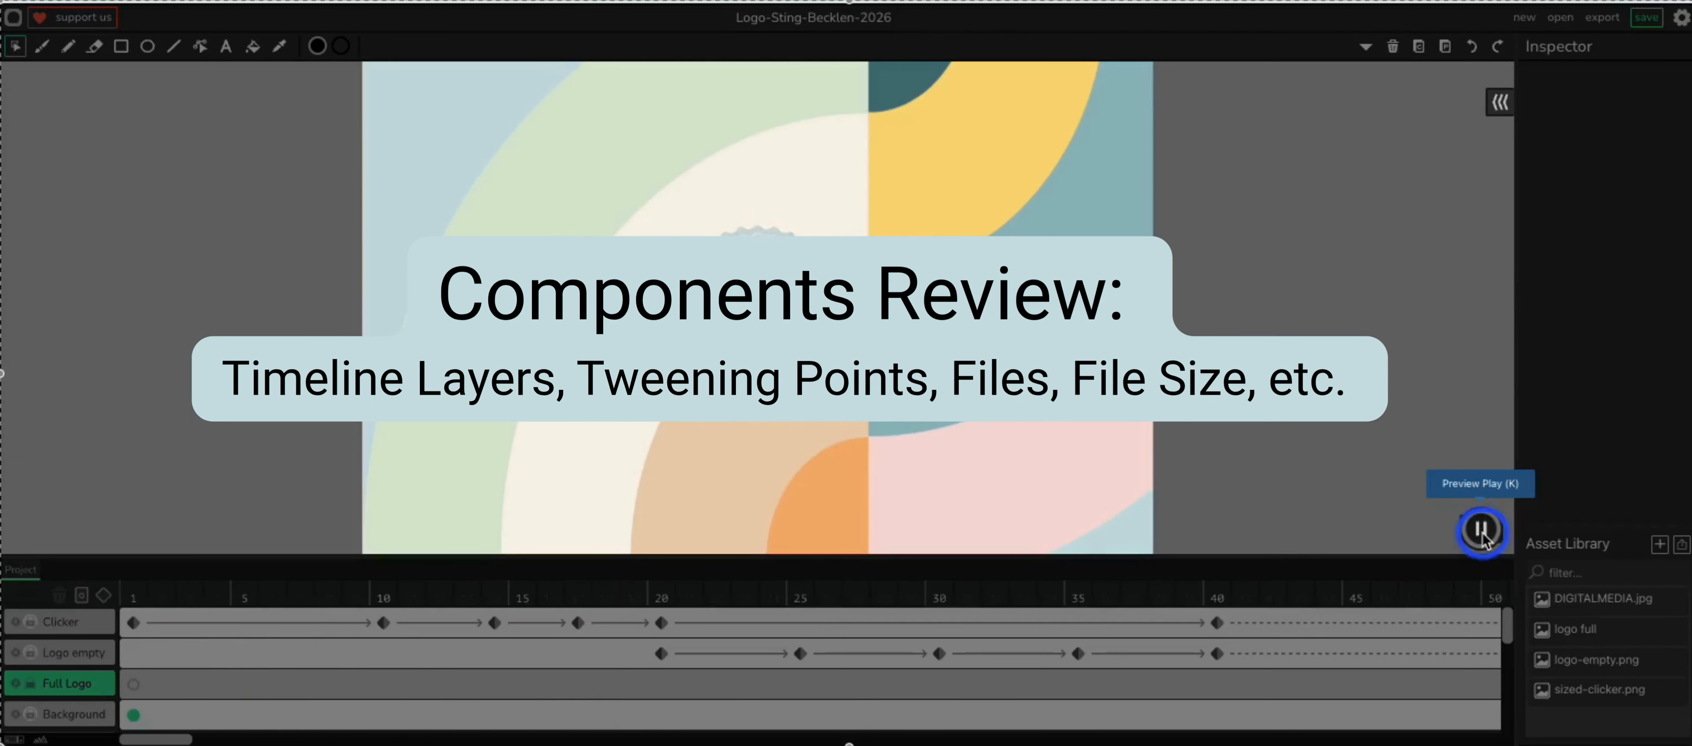
- Stop the preview and hide the Clicker, Logo empty and Full Logo layers to isolate the background
click(1482, 527)
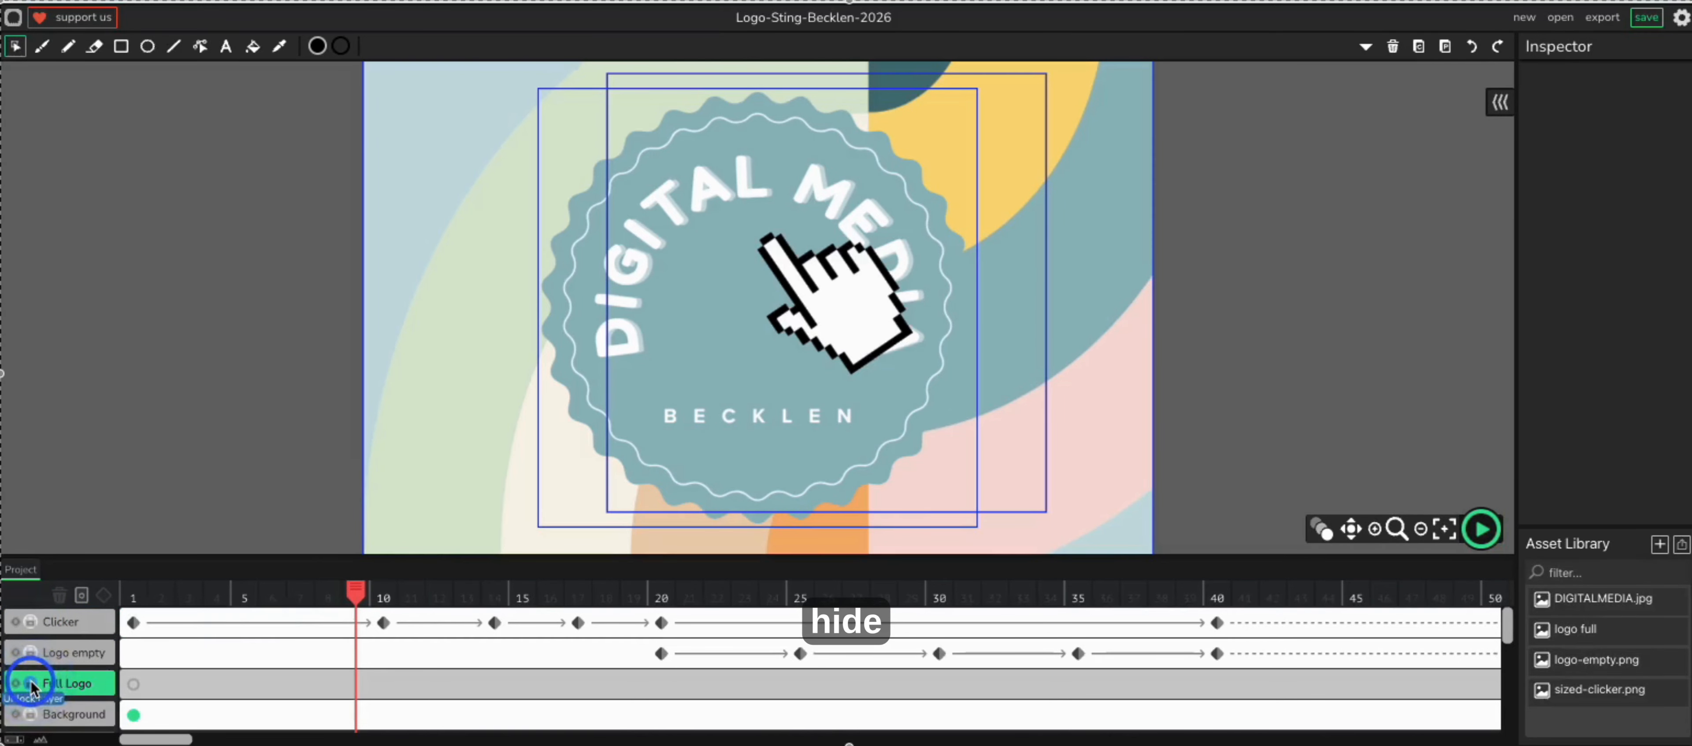
click(15, 624)
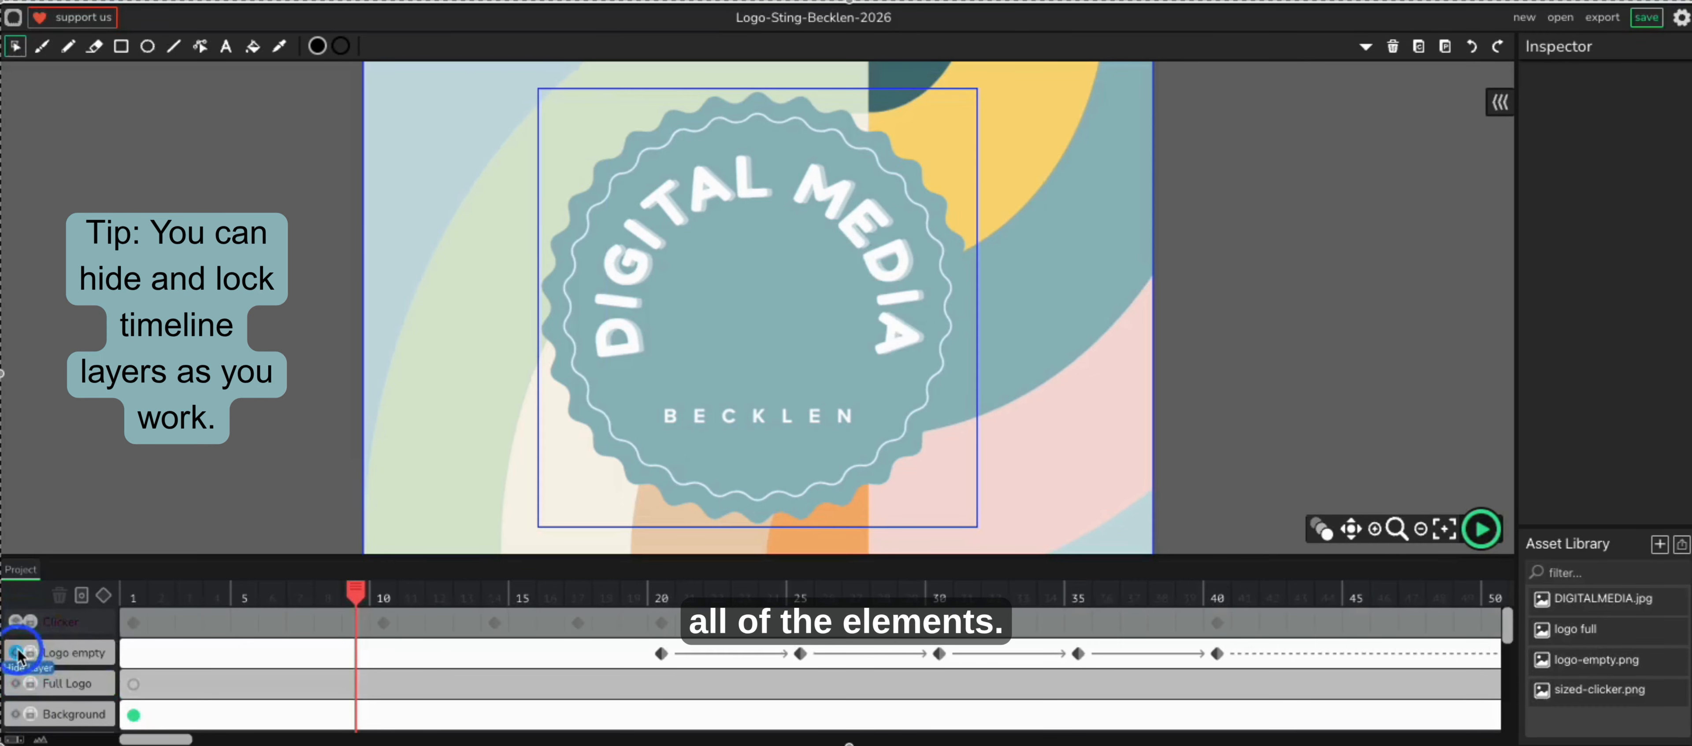
click(15, 653)
click(15, 684)
click(182, 673)
scroll(177, 667, down, 1)
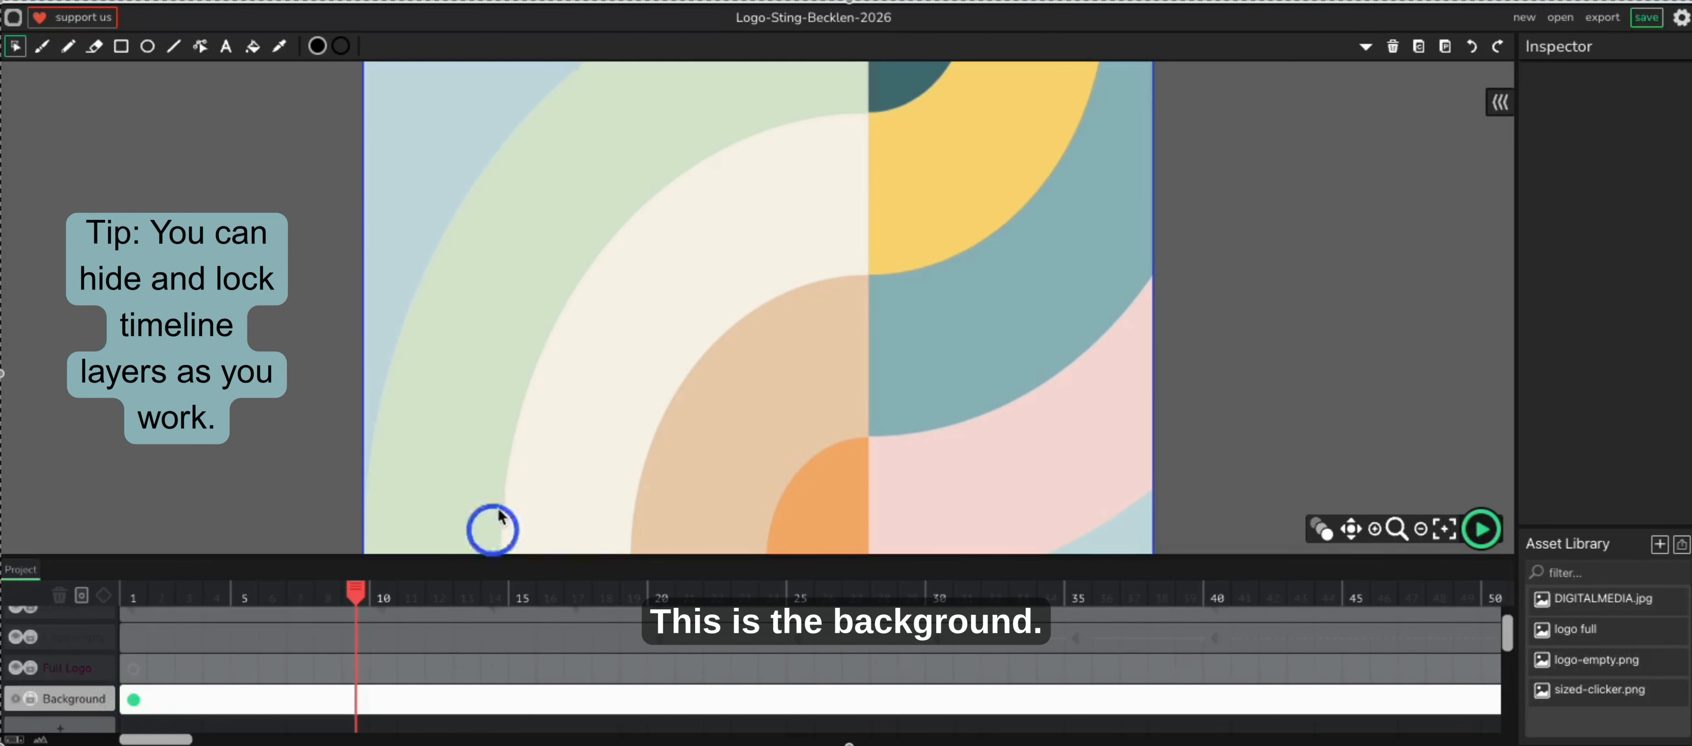
- Fit the whole background on the canvas and toggle the Background layer off and on again
scroll(497, 399, up, 1)
scroll(497, 399, down, 2)
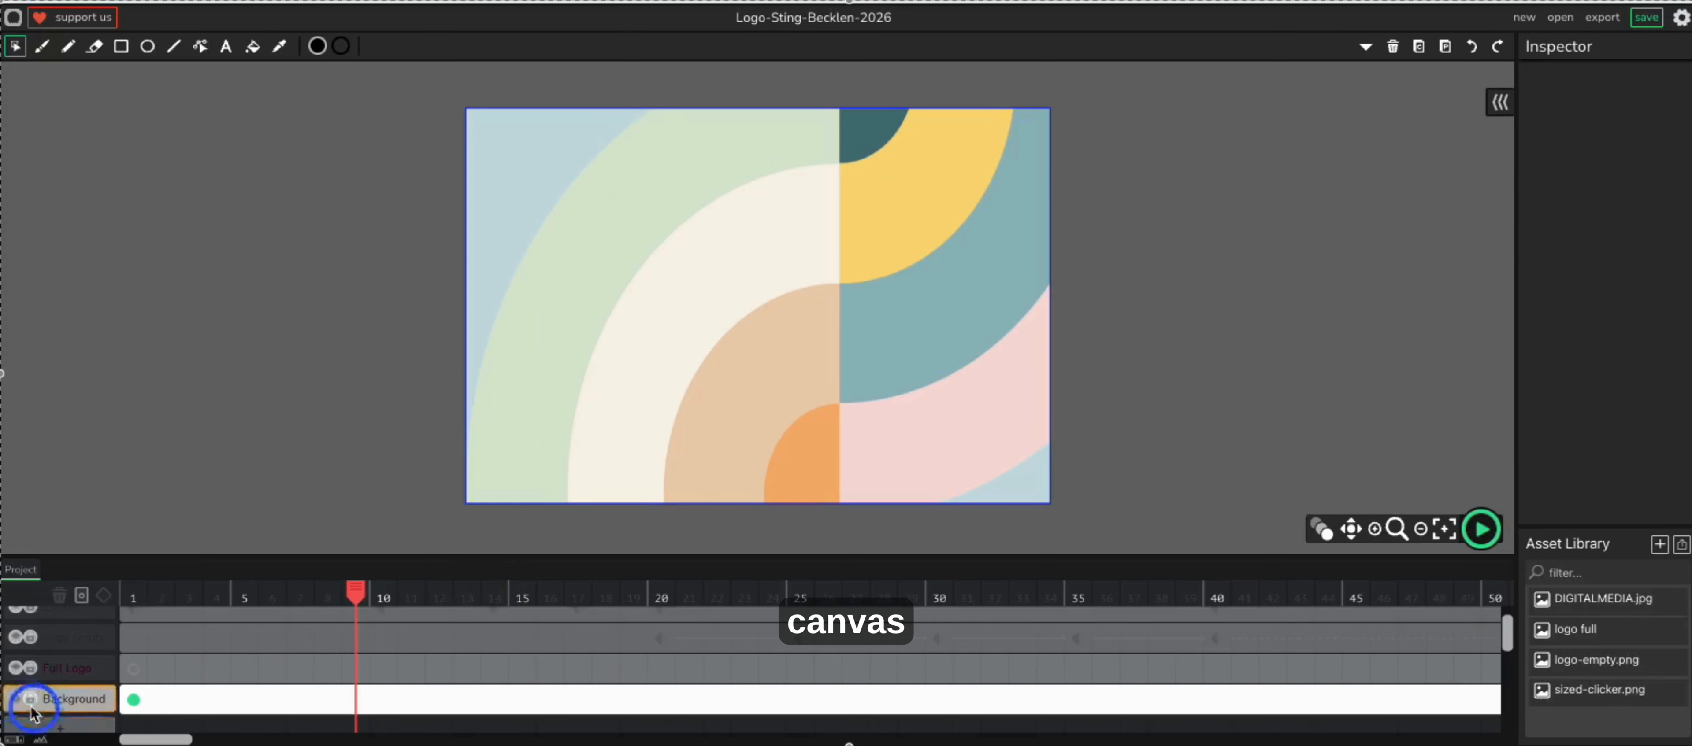
click(16, 699)
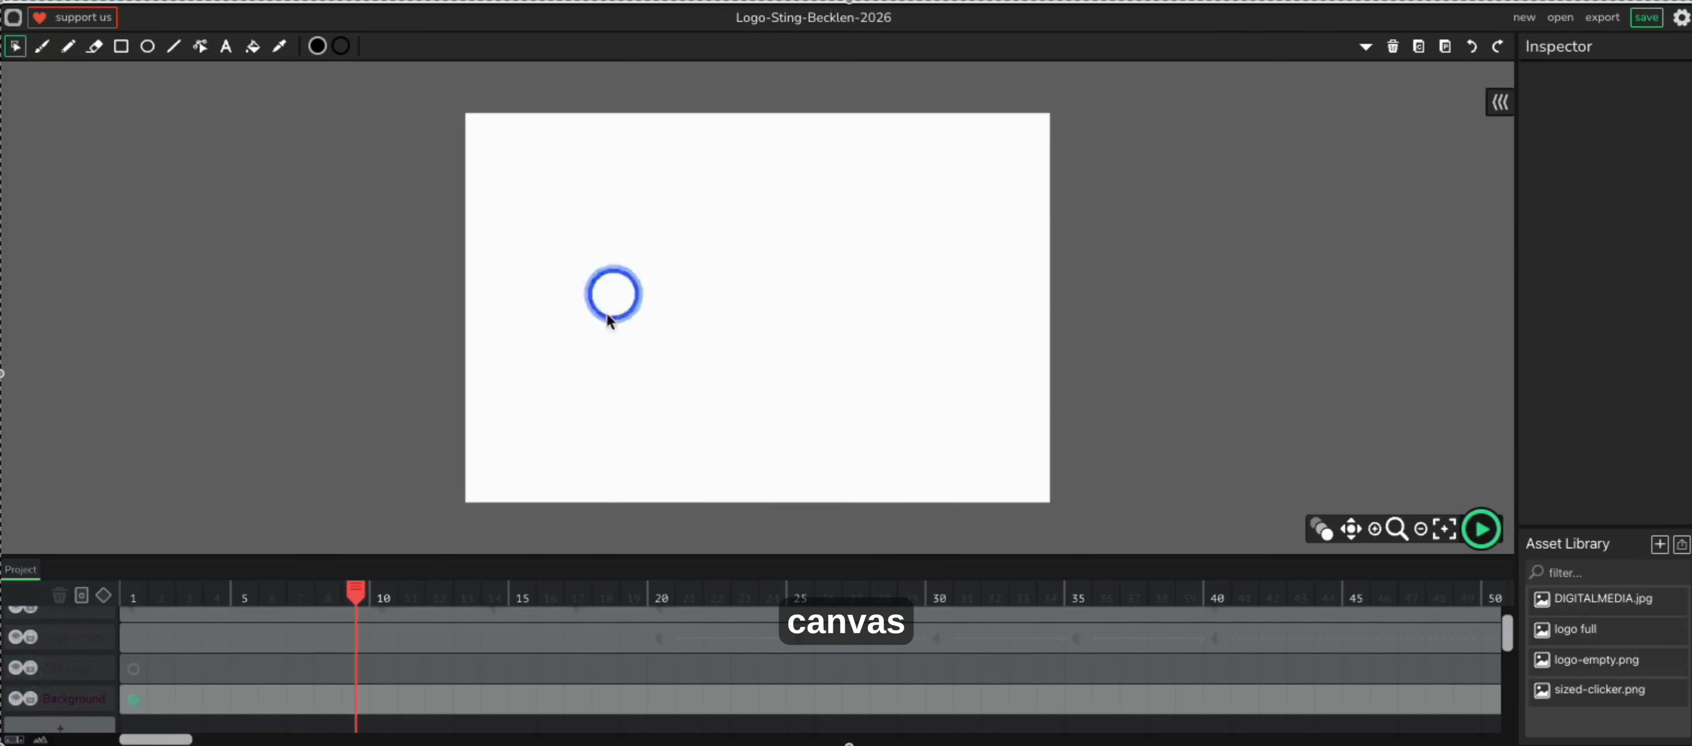
click(16, 699)
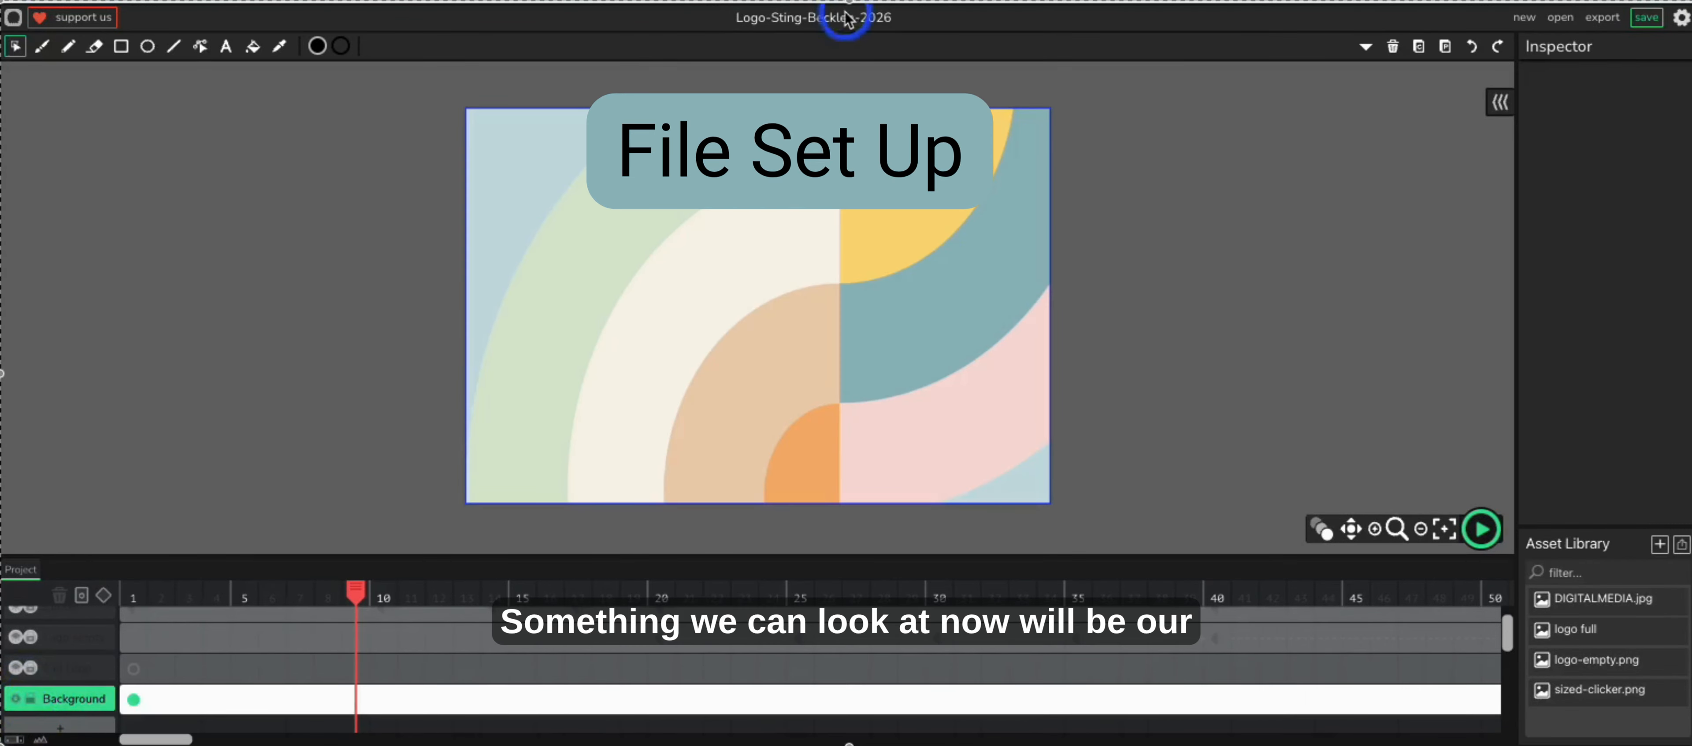
- Review the project's name, framerate, width and height in the project settings, leaving them as they are
click(841, 26)
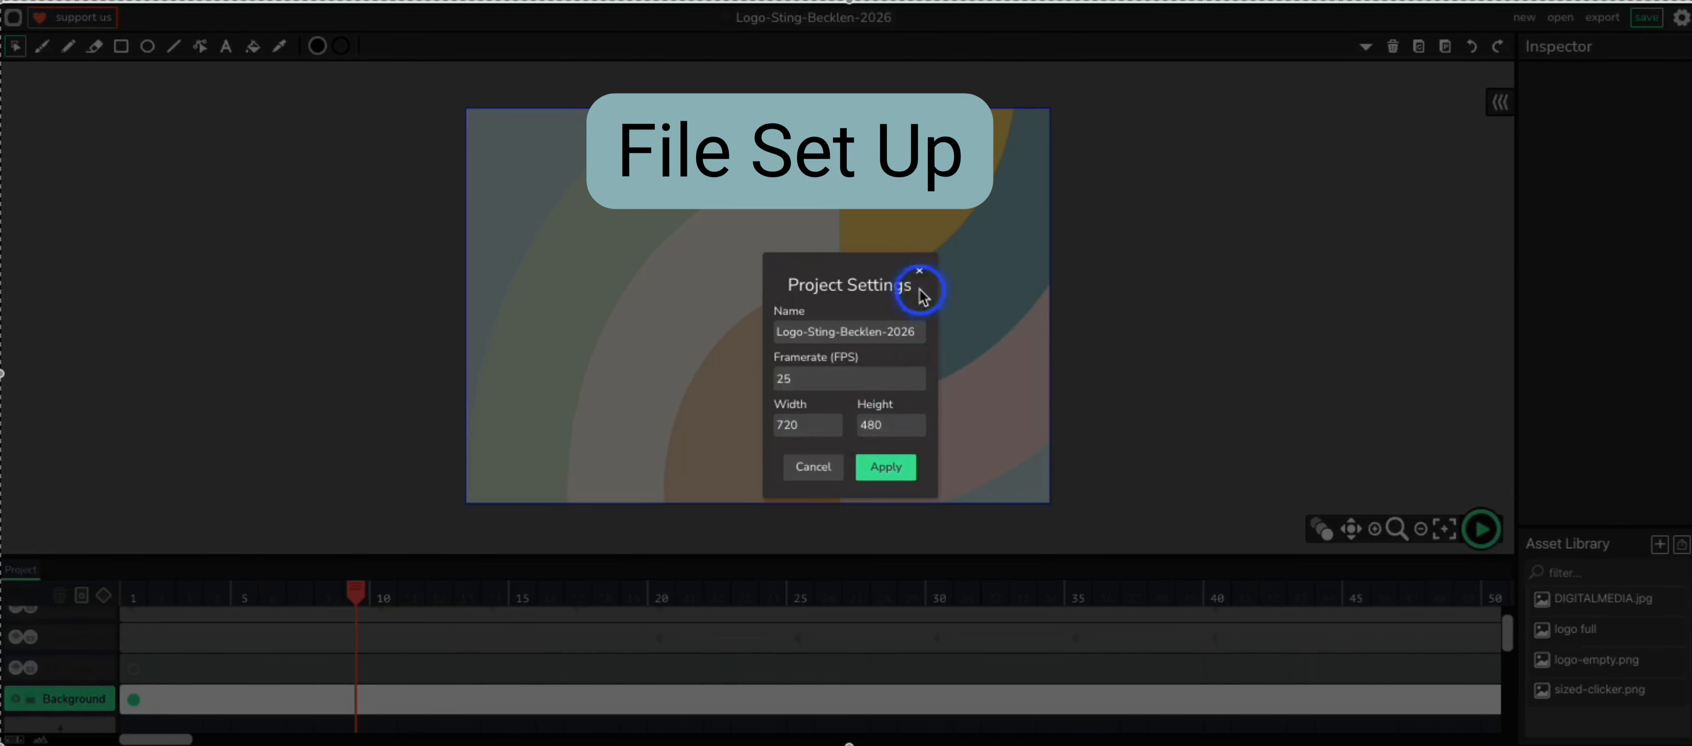
click(919, 271)
click(147, 709)
- Show the Full Logo layer and look at its tweens in the second half of the timeline
scroll(151, 696, up, 1)
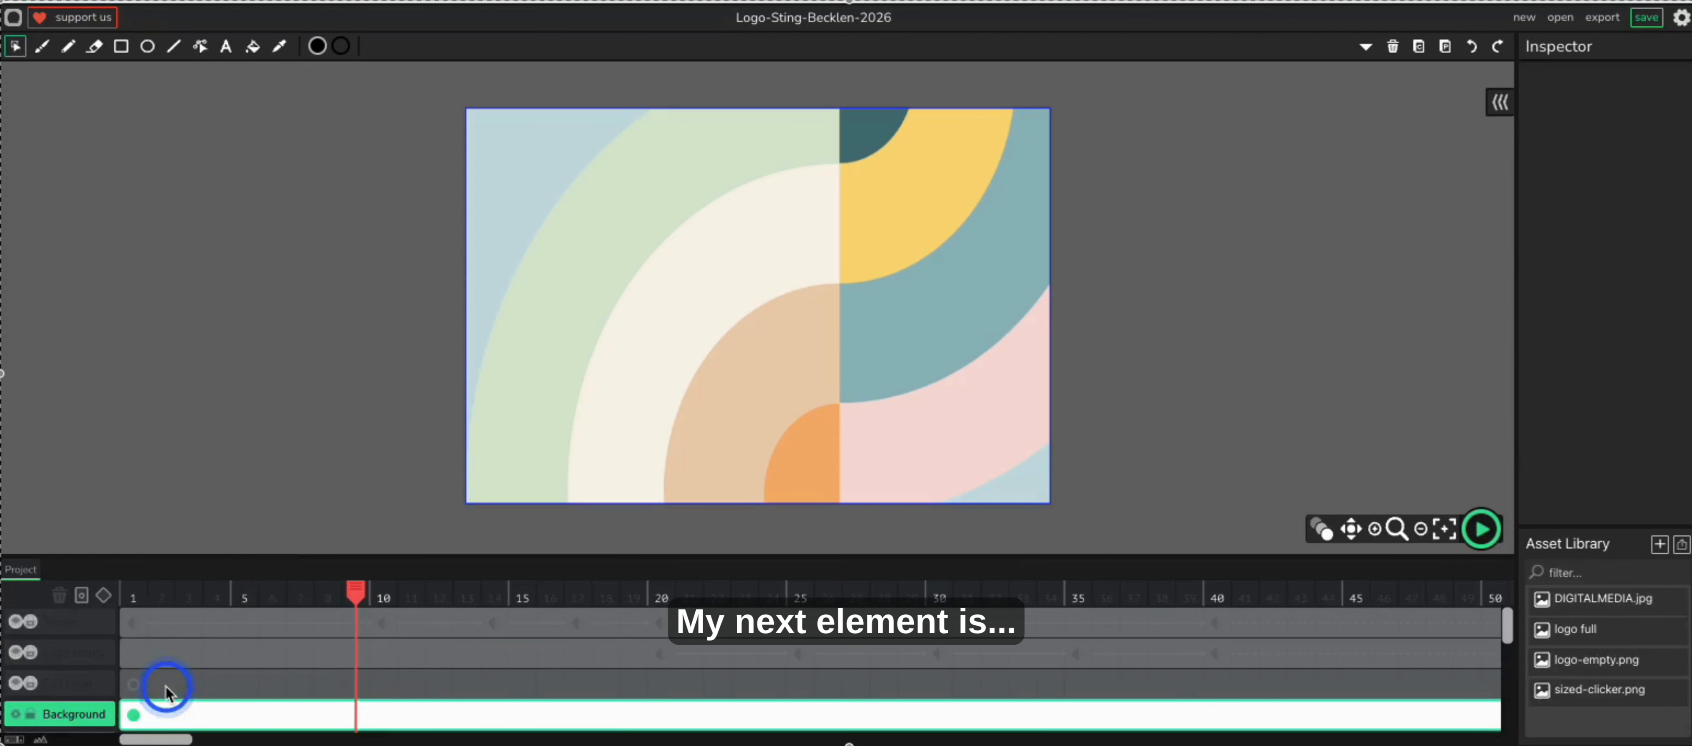
click(31, 709)
click(27, 684)
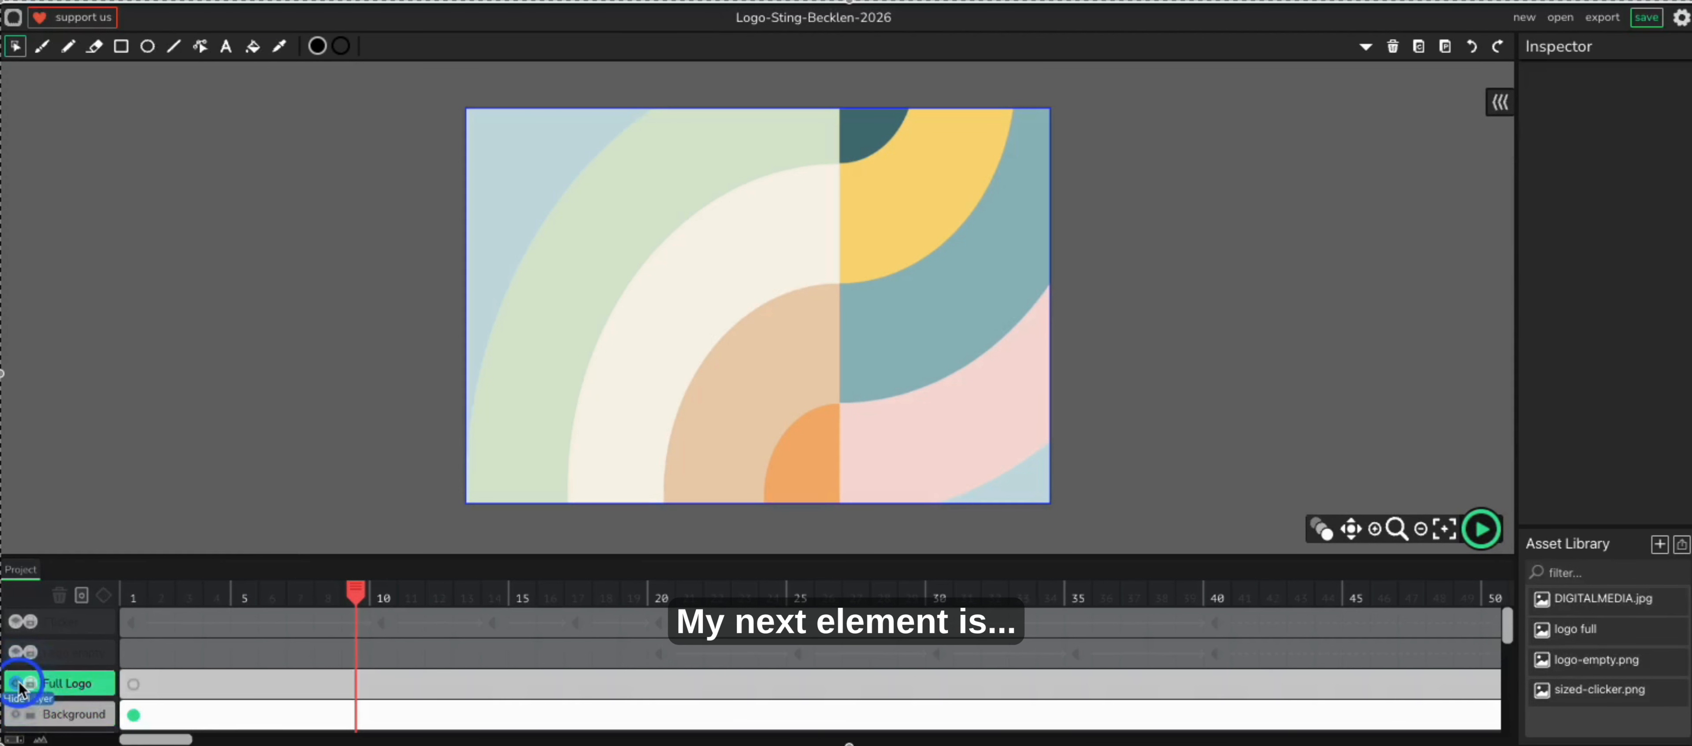
click(440, 650)
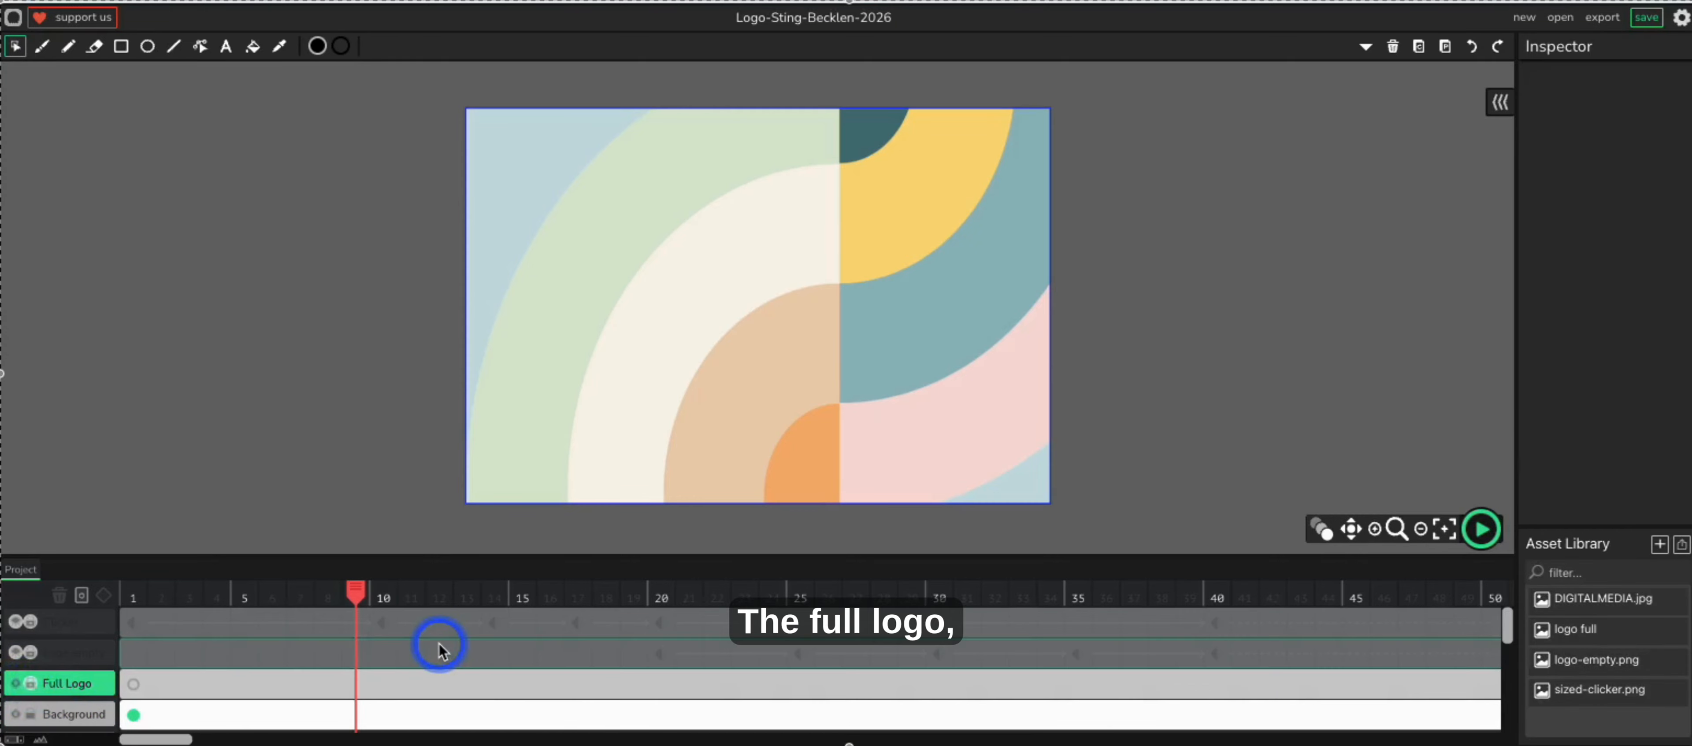
drag(158, 740, 376, 740)
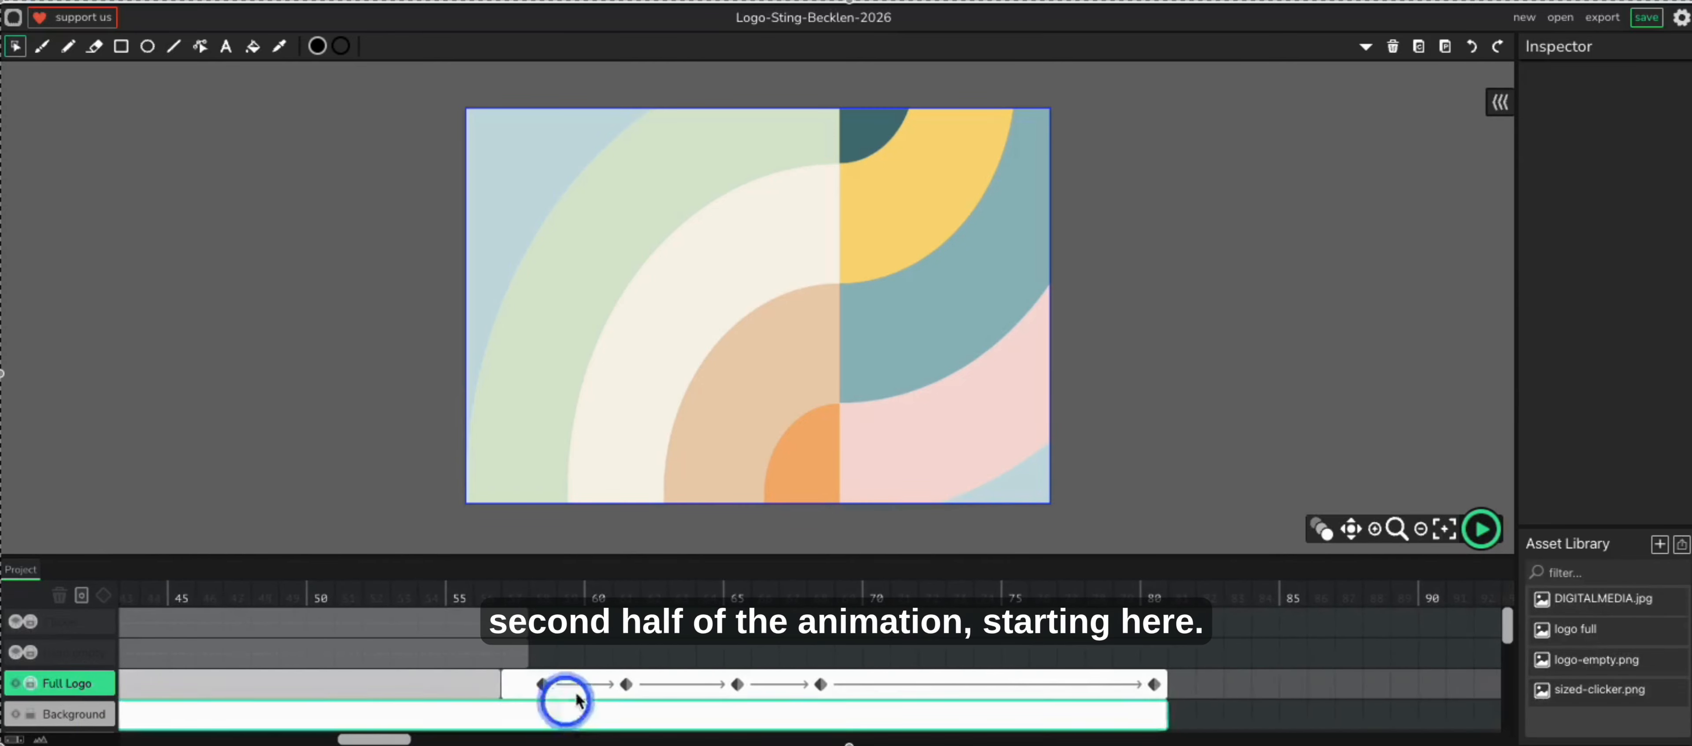
- Return to the start of the animation and show the Logo empty and Clicker layers
click(545, 588)
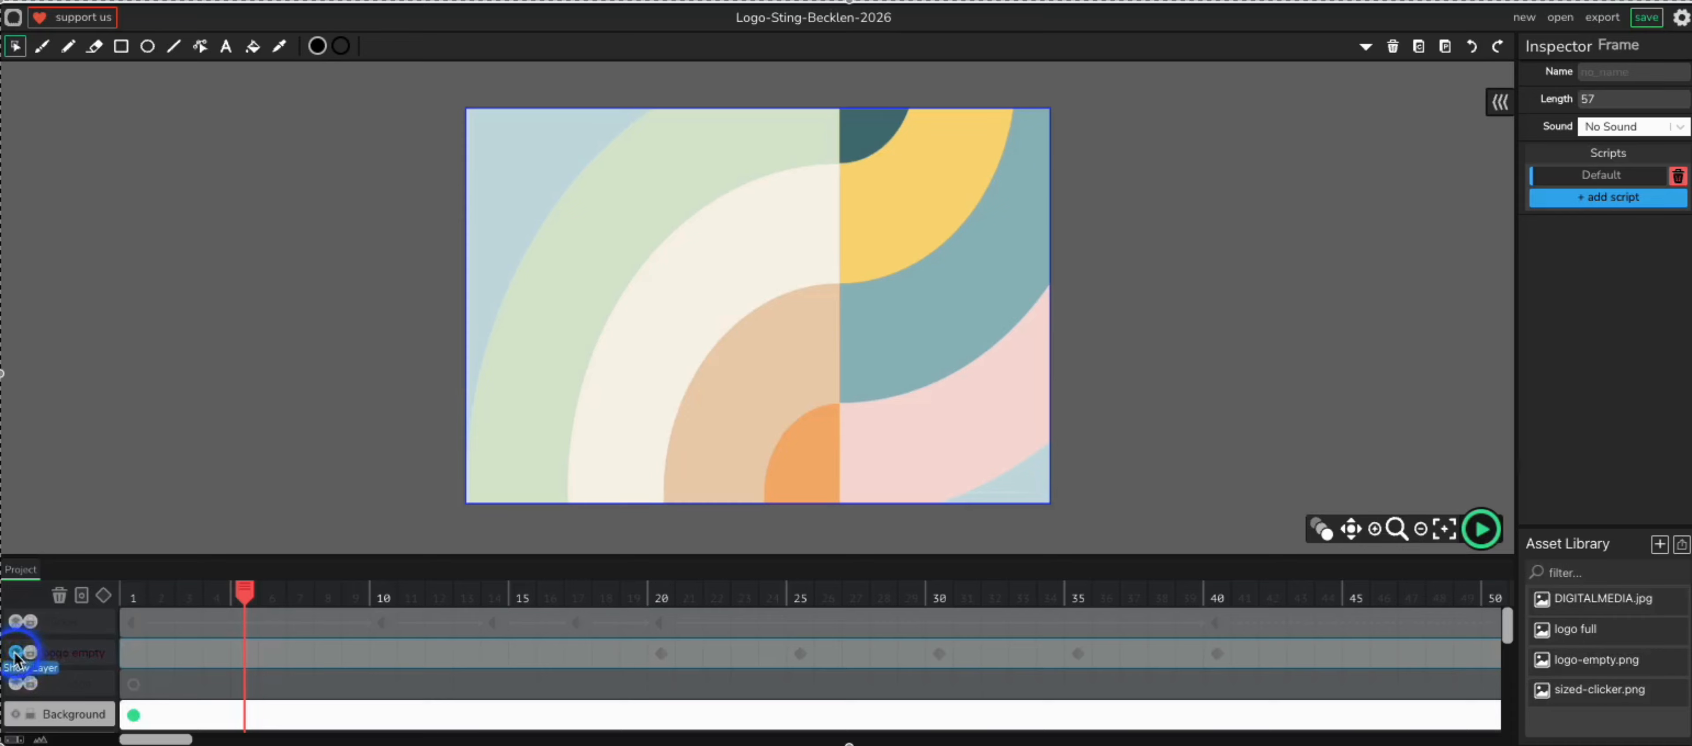
click(15, 654)
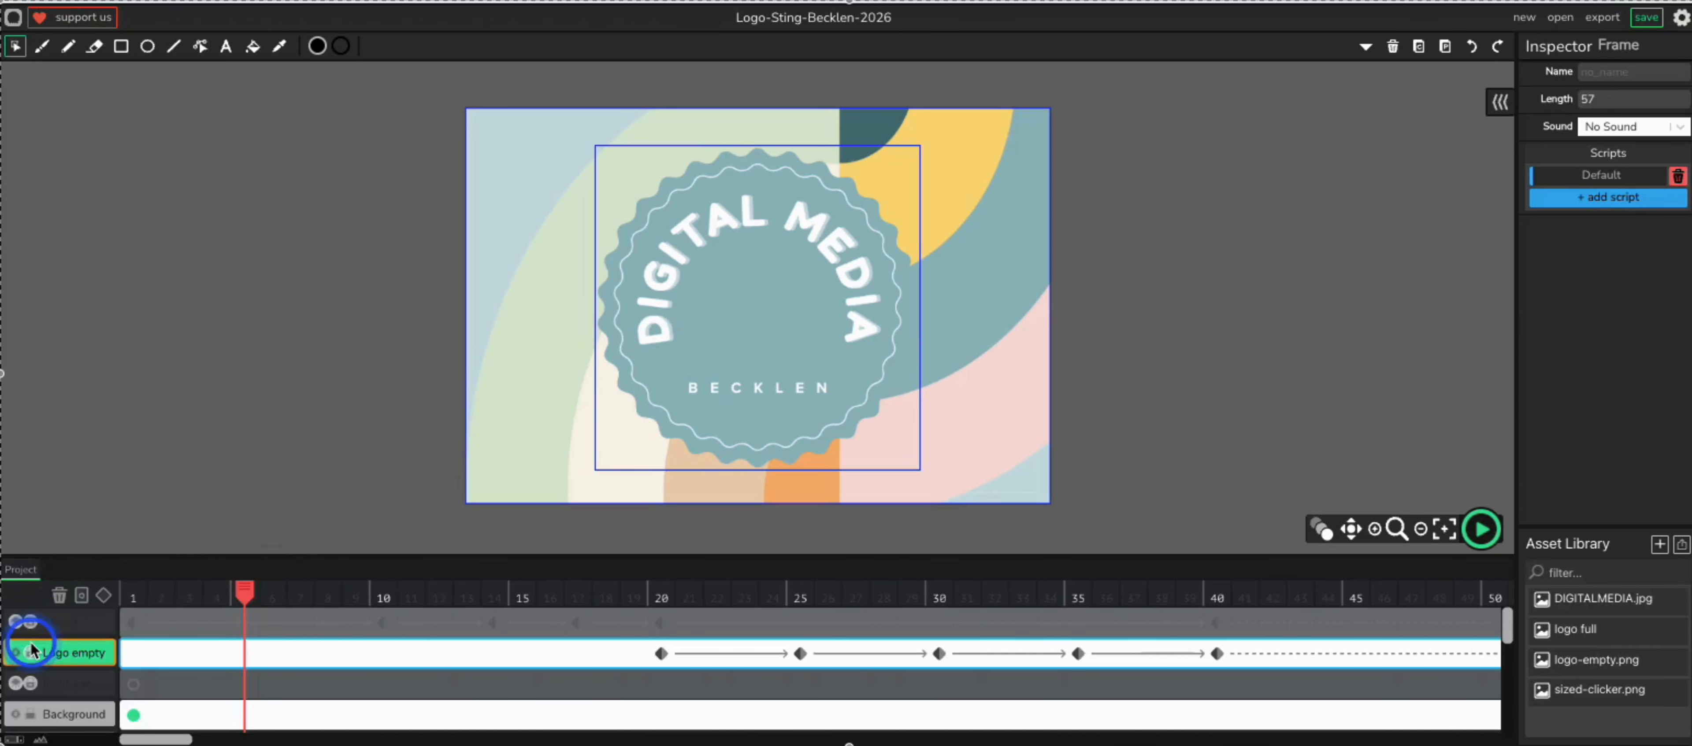
click(22, 623)
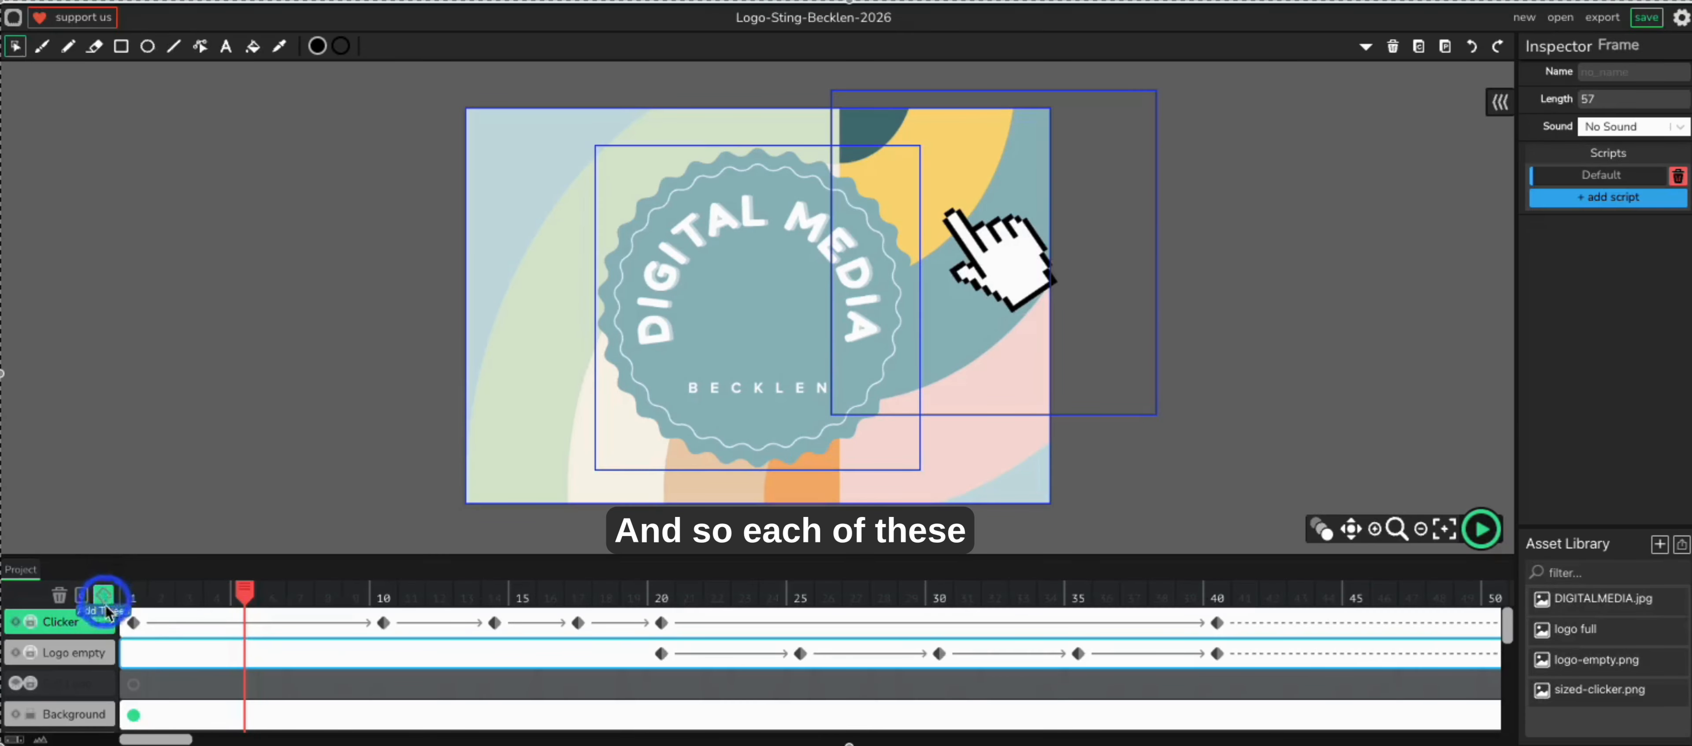
- Examine the pointing hand's position at the Clicker layer's tweens on frames 1 and 10
click(132, 624)
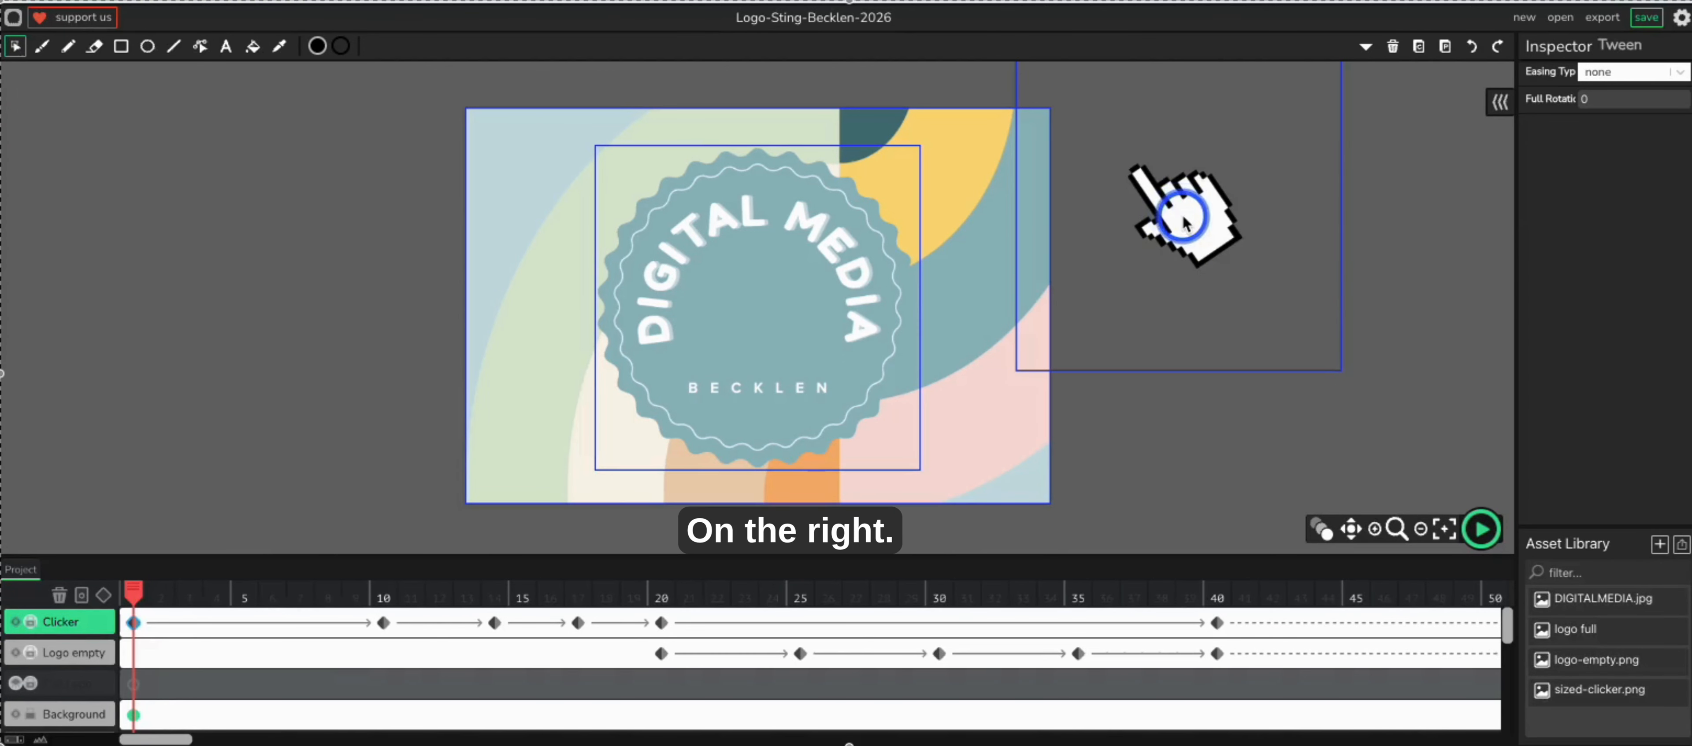
click(135, 621)
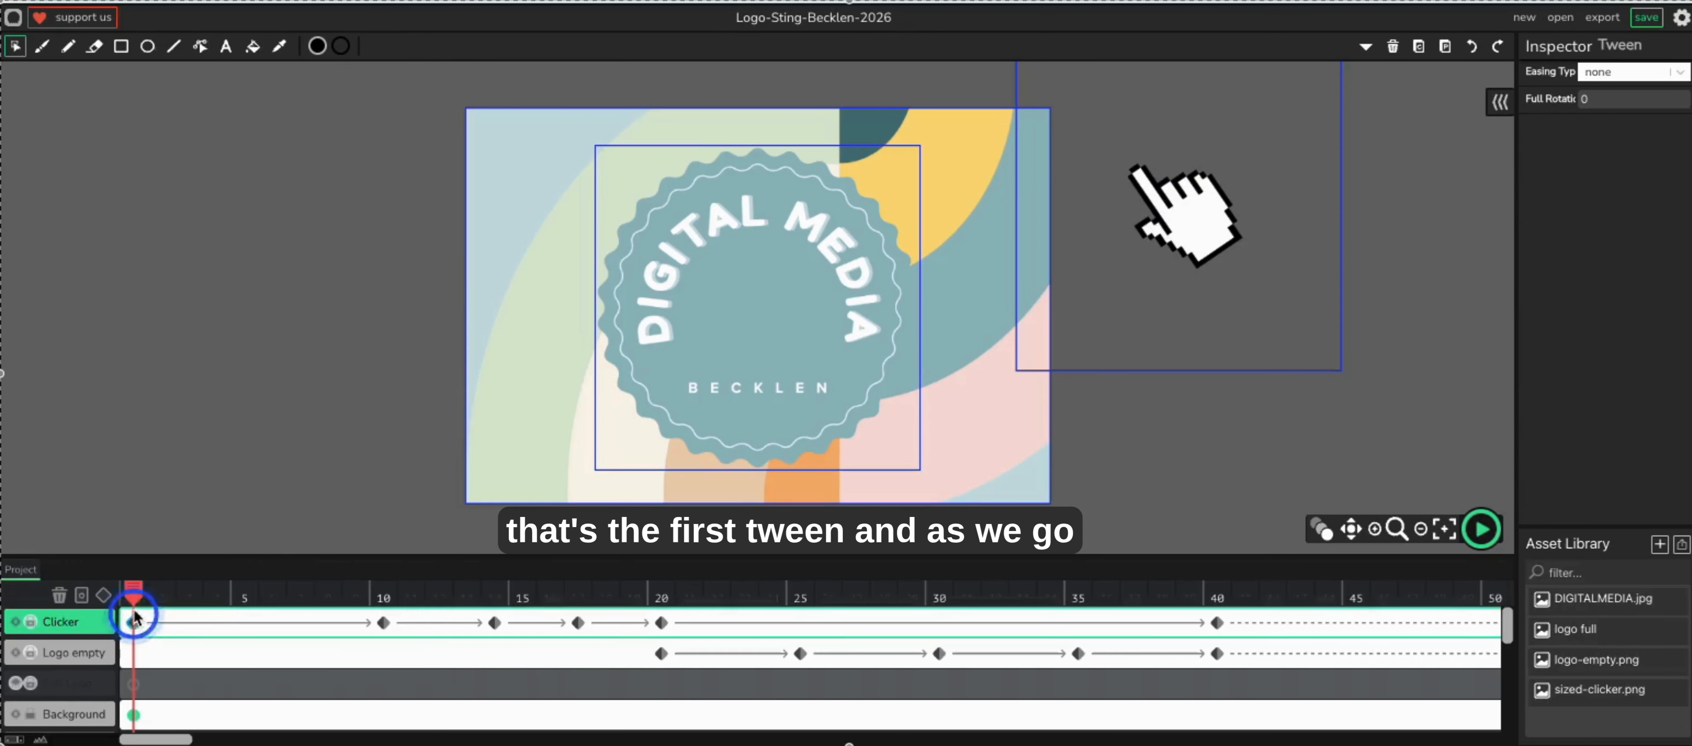
drag(133, 593, 380, 608)
click(381, 623)
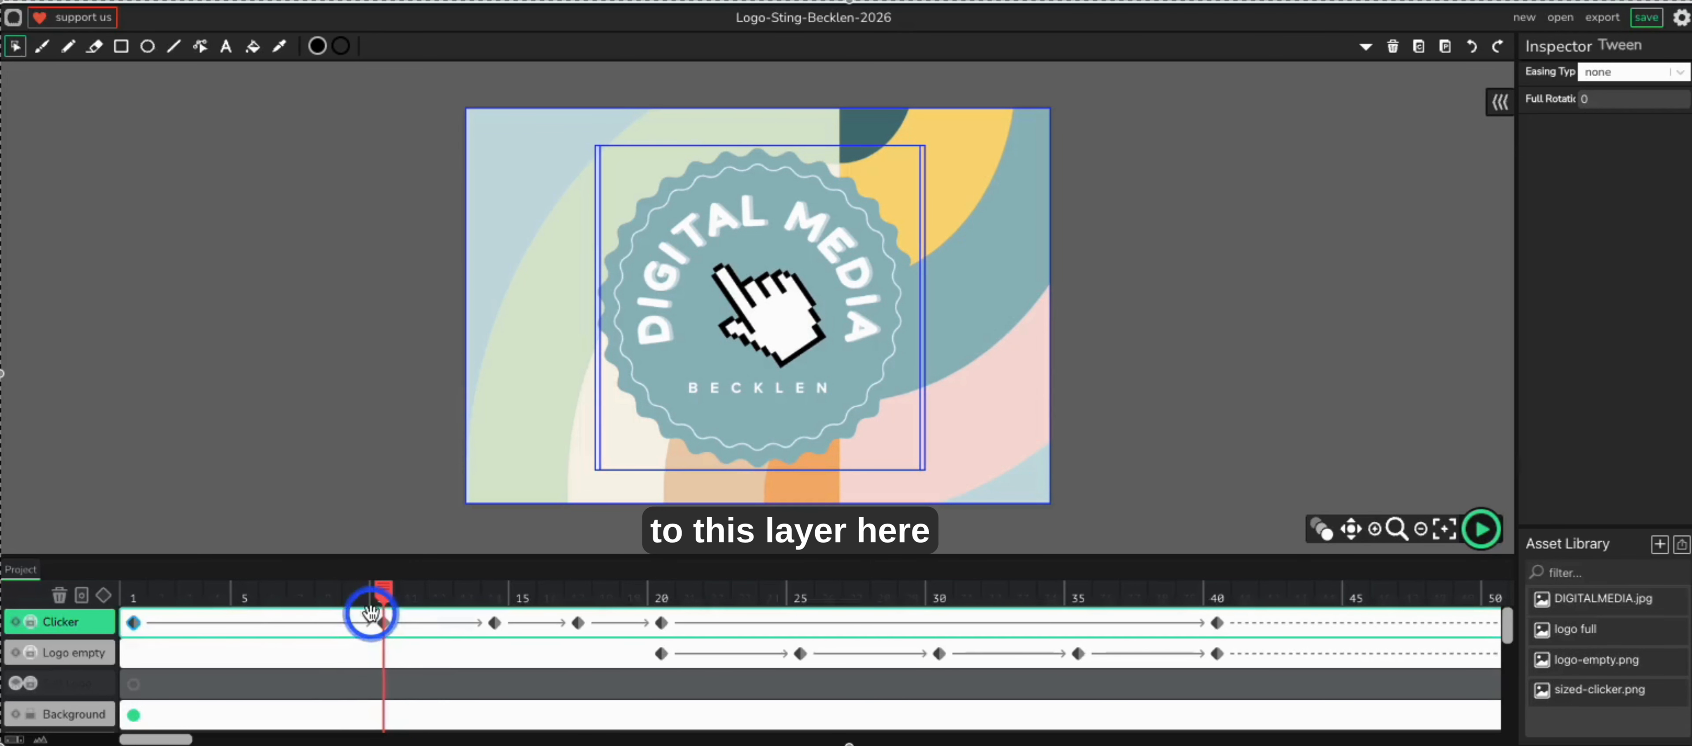
click(394, 623)
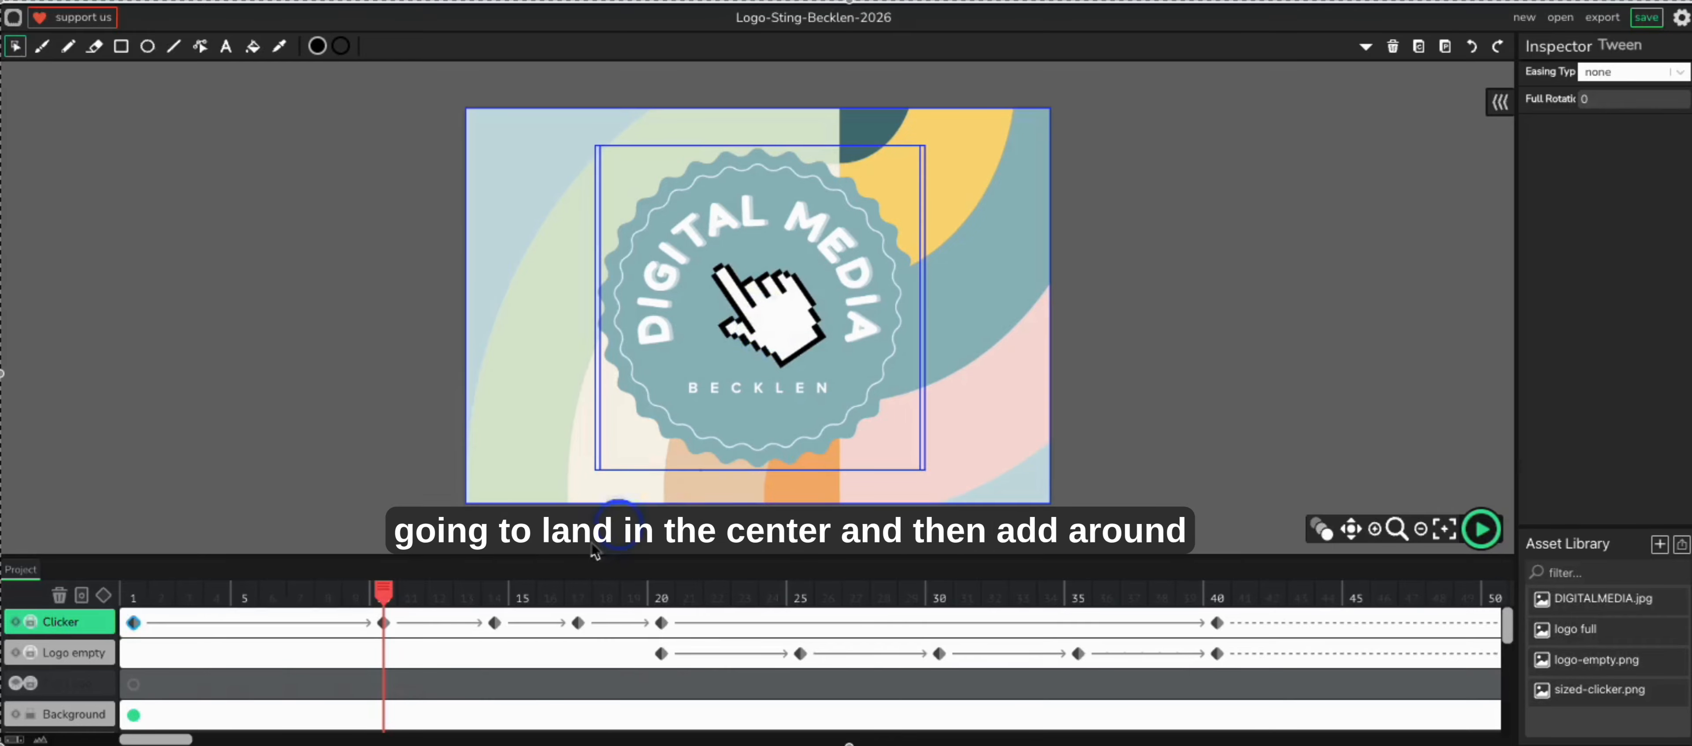
- Scrub through the Clicker tweens on frames 14, 17 and 20 to compare the hand's size
drag(399, 604, 490, 599)
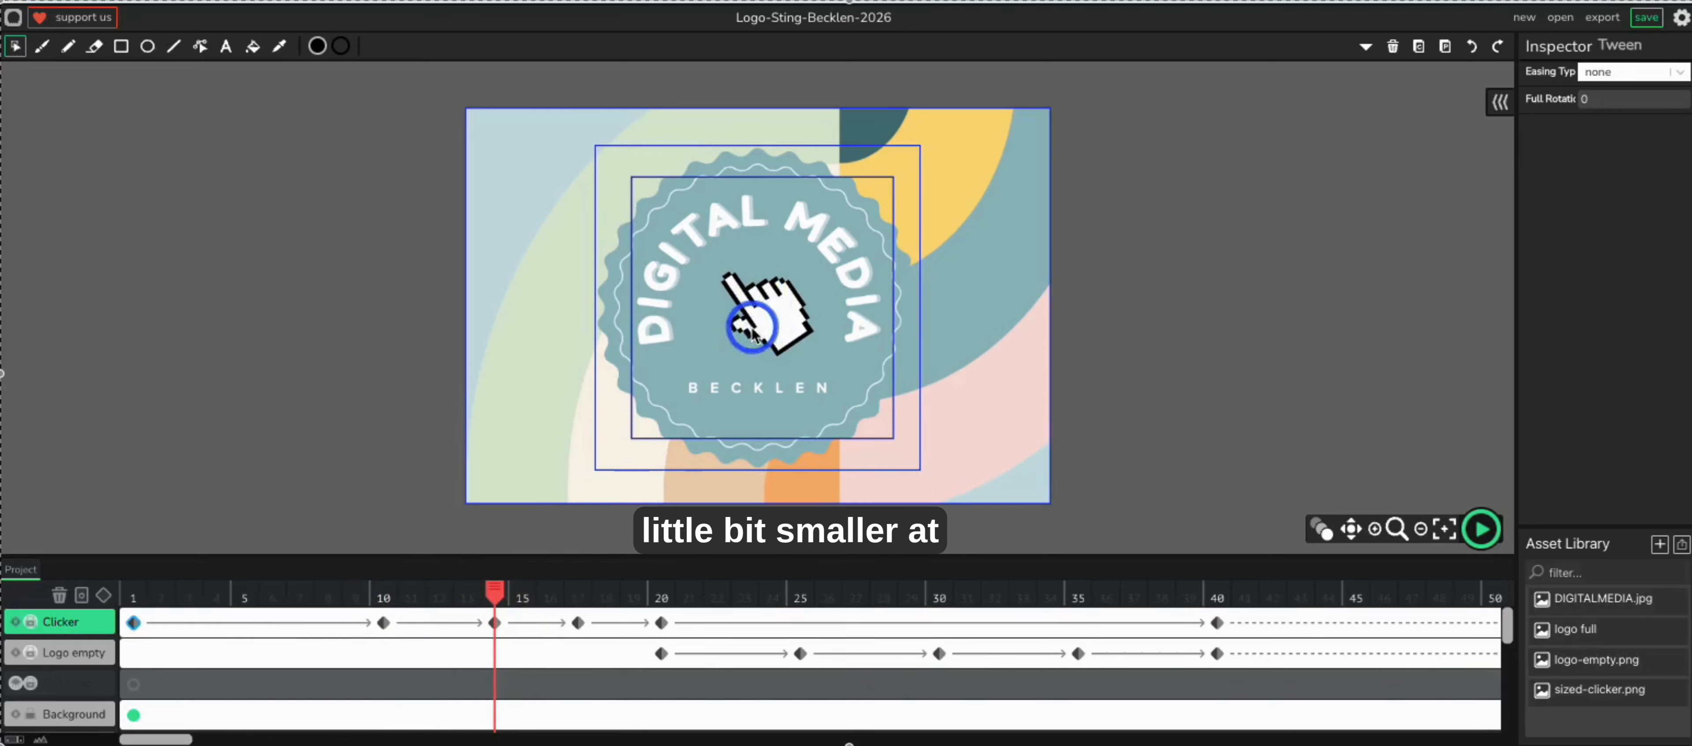
drag(497, 594, 566, 587)
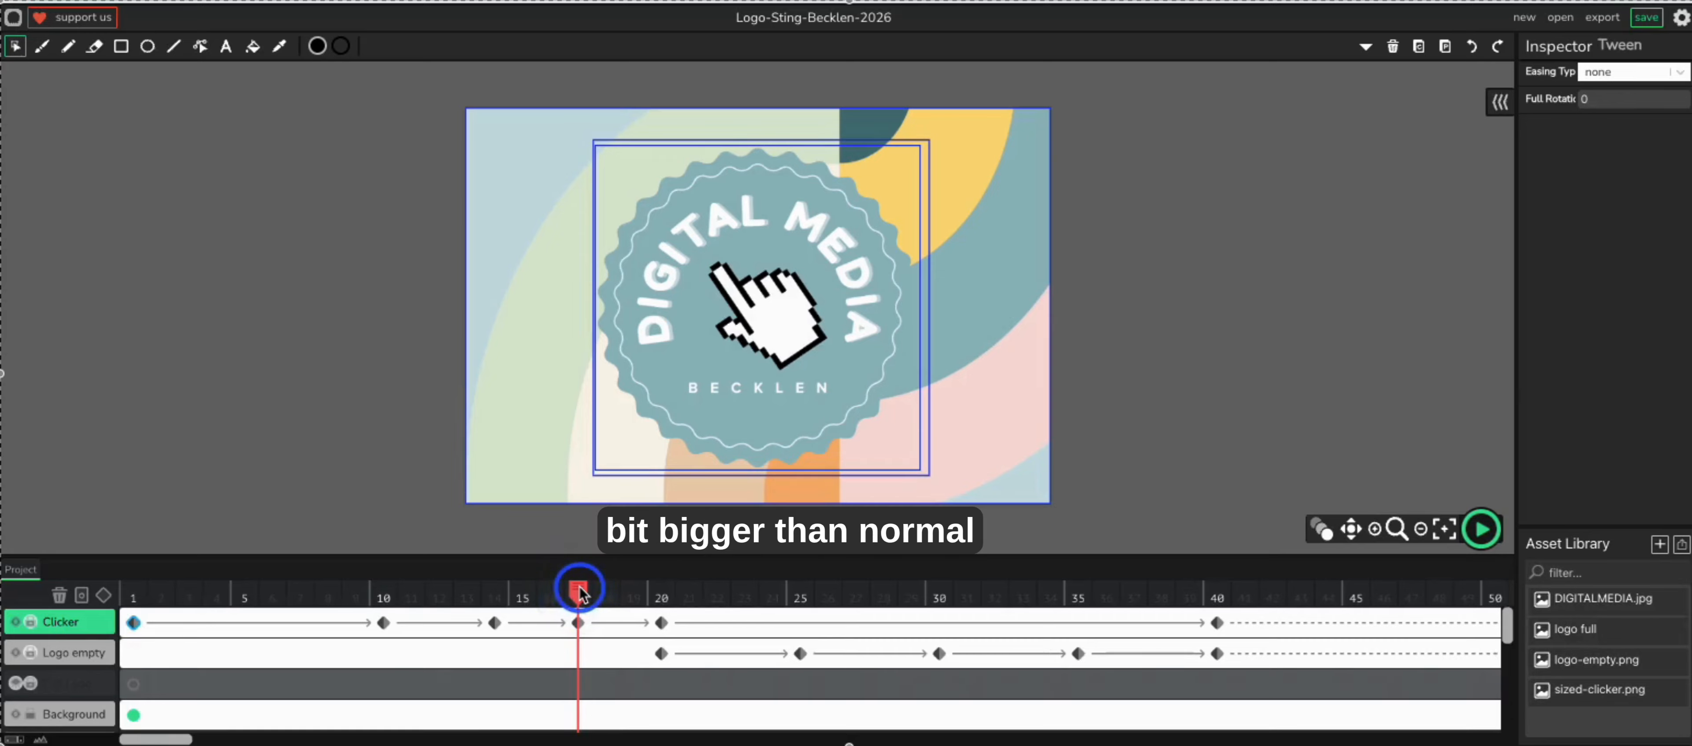
drag(581, 595, 658, 597)
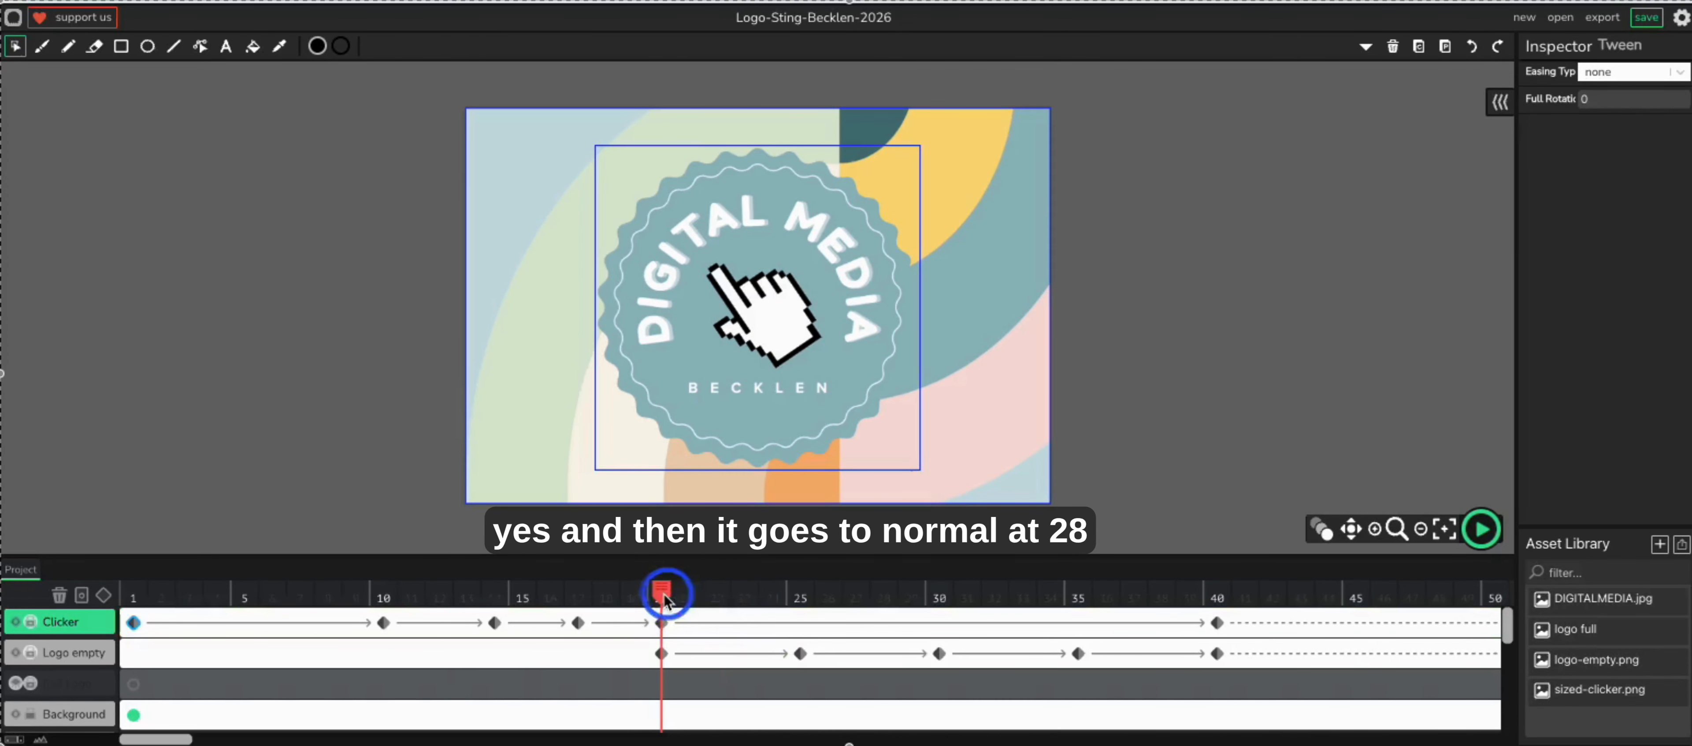
mouse_move(661, 596)
mouse_down()
mouse_move(803, 601)
mouse_move(661, 601)
mouse_up()
- Examine the Logo empty layer's tweens from frame 20 onward, scrubbing the playhead to frame 49
click(209, 661)
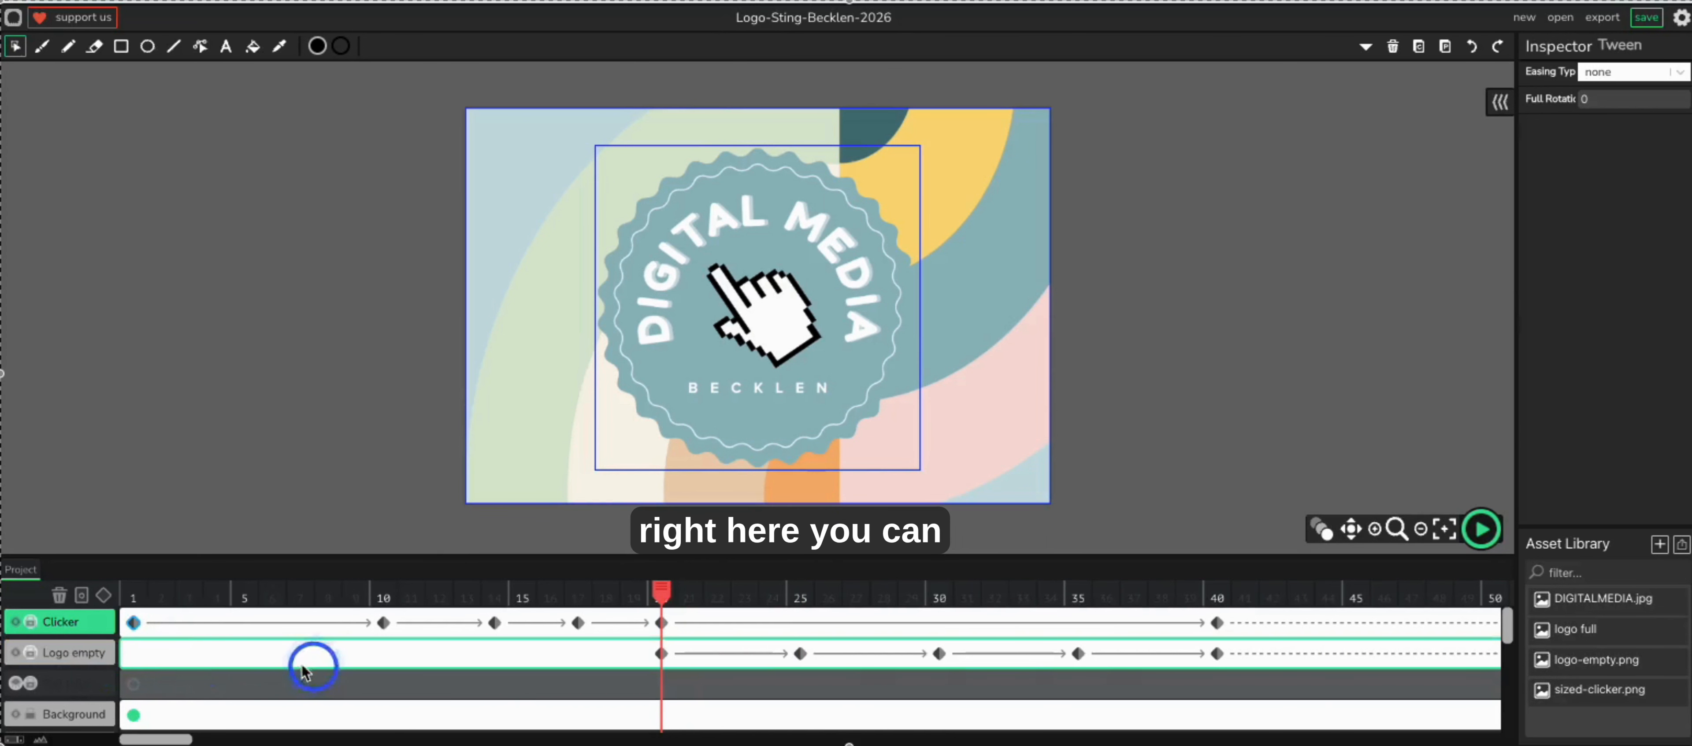
click(660, 654)
click(662, 590)
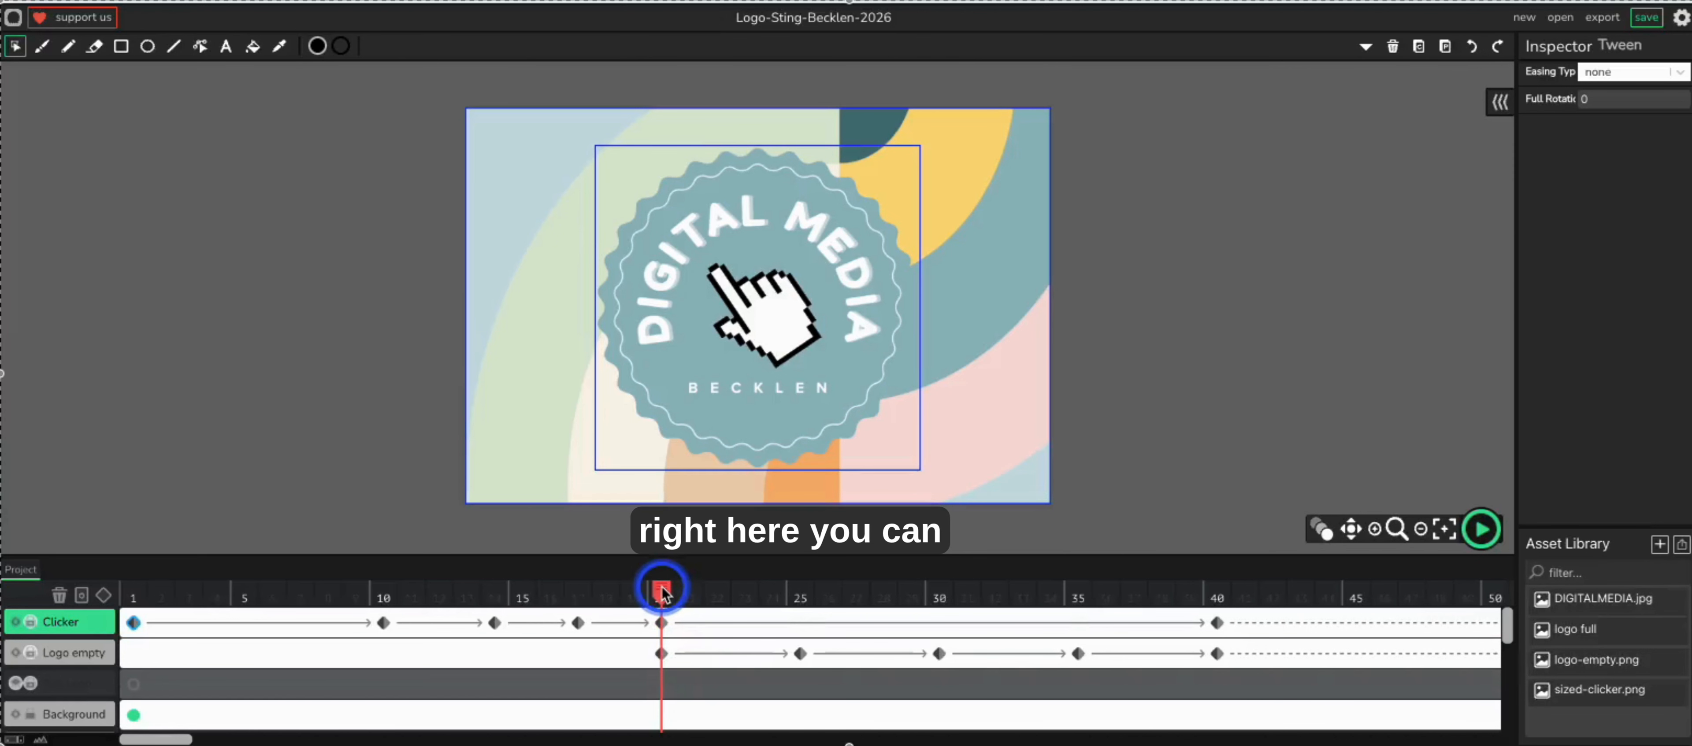
click(660, 654)
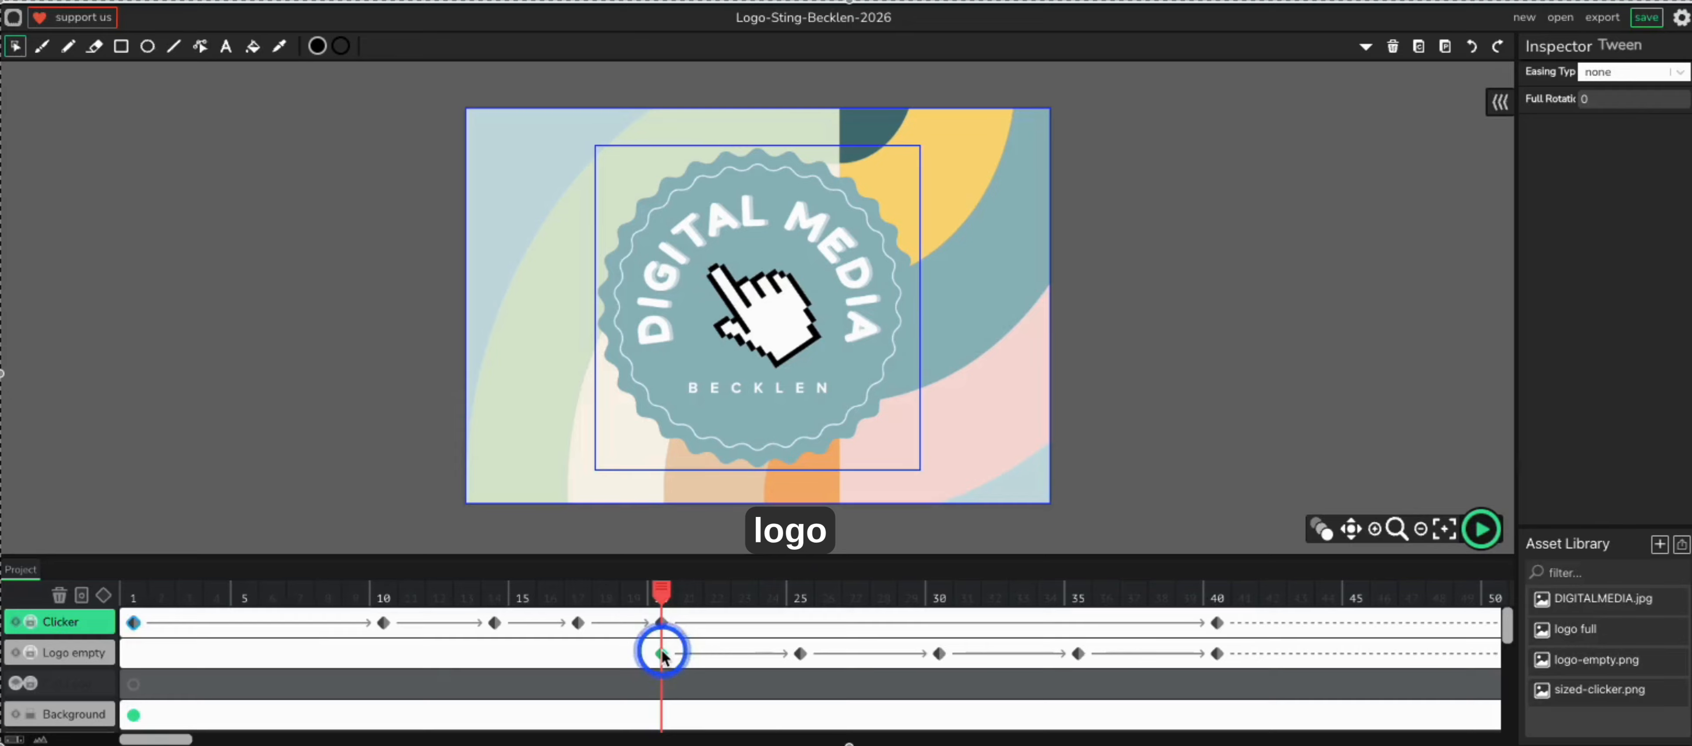
click(662, 595)
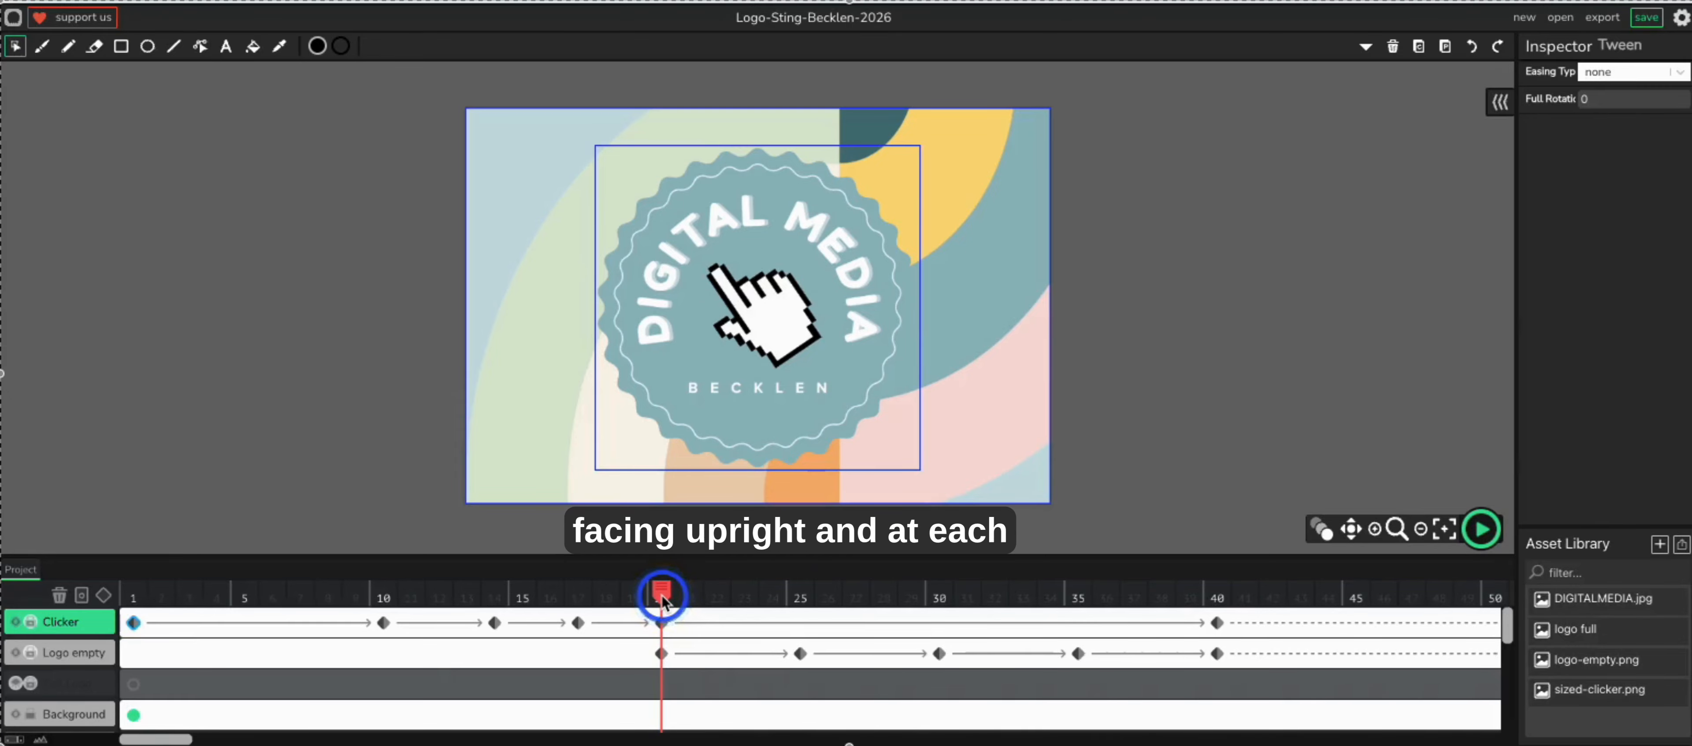
drag(664, 599, 1468, 624)
click(168, 719)
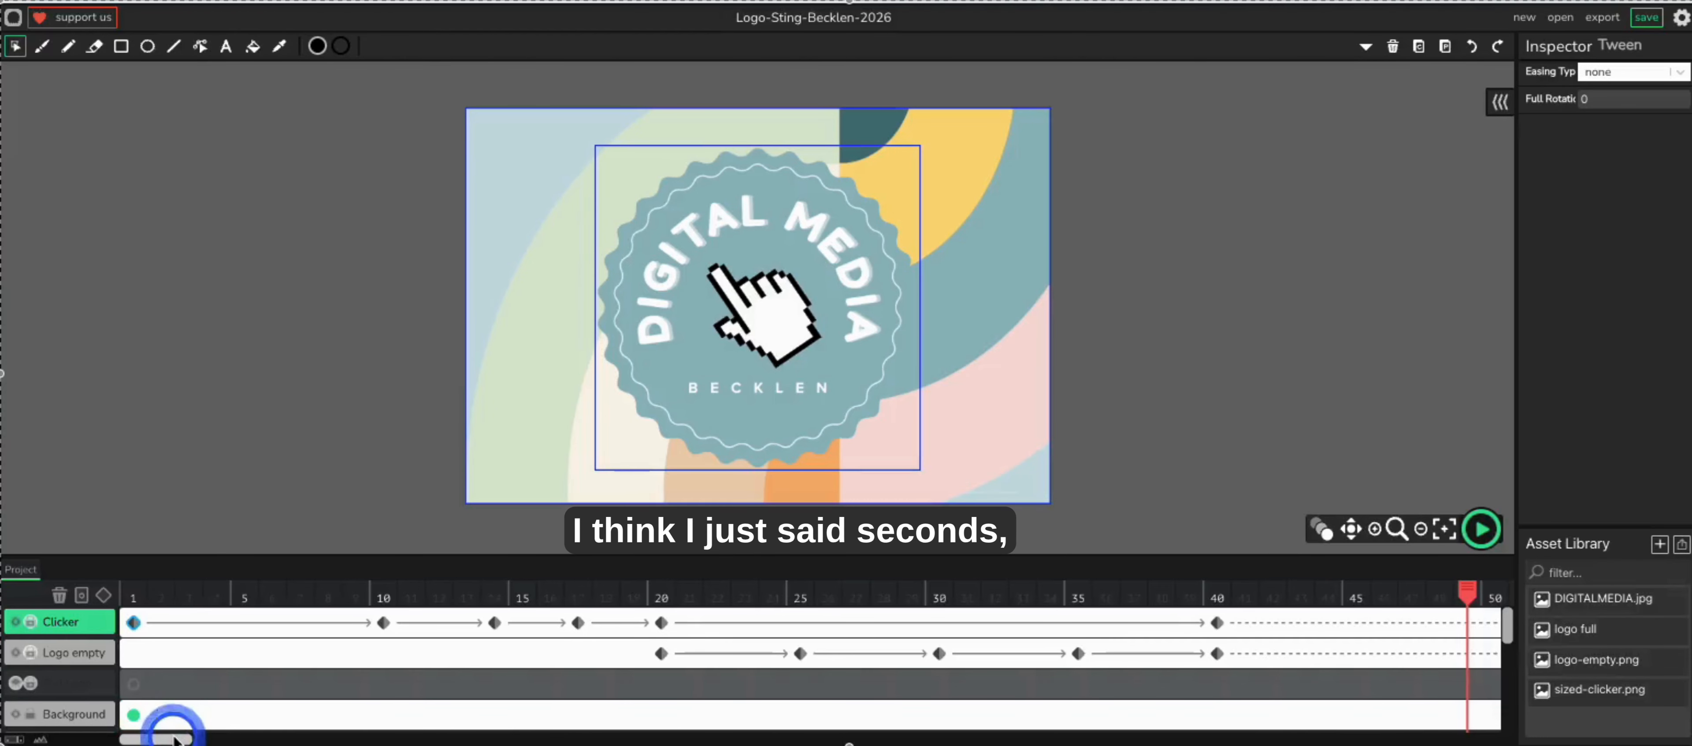
- Scrub through the hold after the frame 40 tweens on the Clicker and Logo empty layers to frame 57
drag(170, 739, 400, 742)
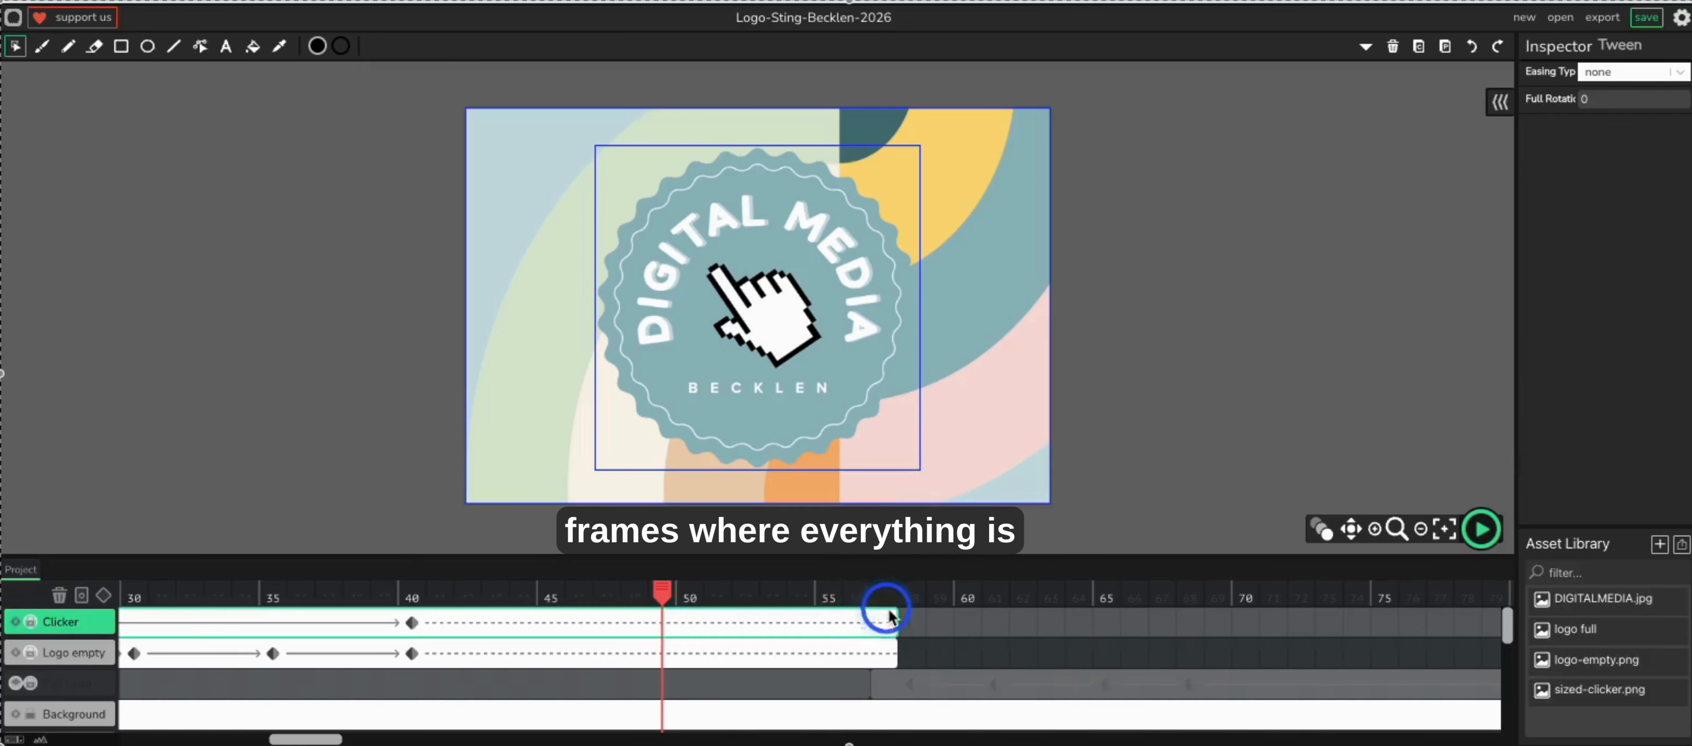
click(477, 626)
click(553, 660)
drag(685, 595, 884, 595)
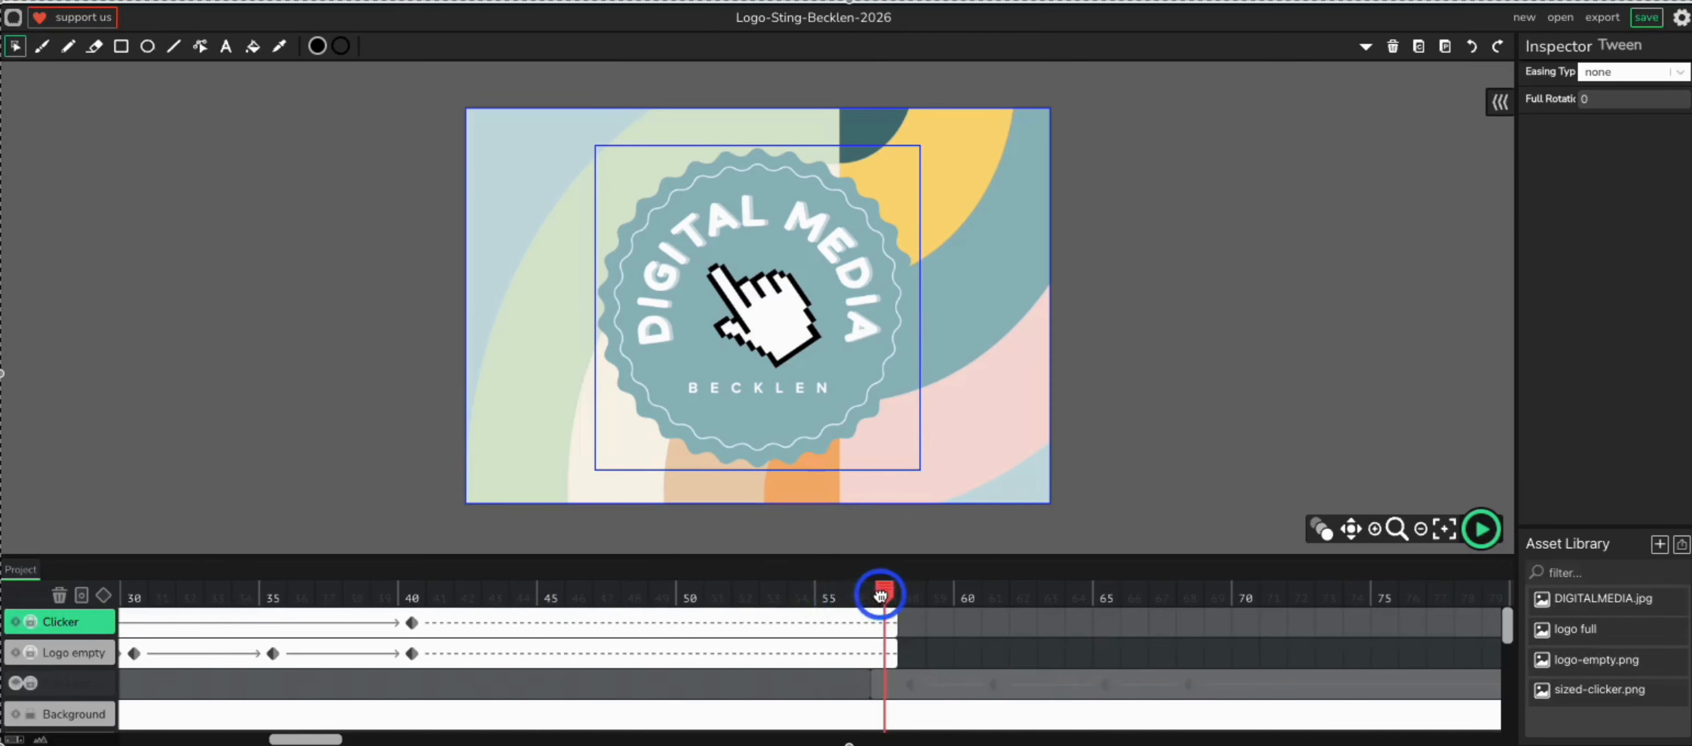
- Show the Full Logo layer and move the playhead to its first tween on frame 58
click(29, 686)
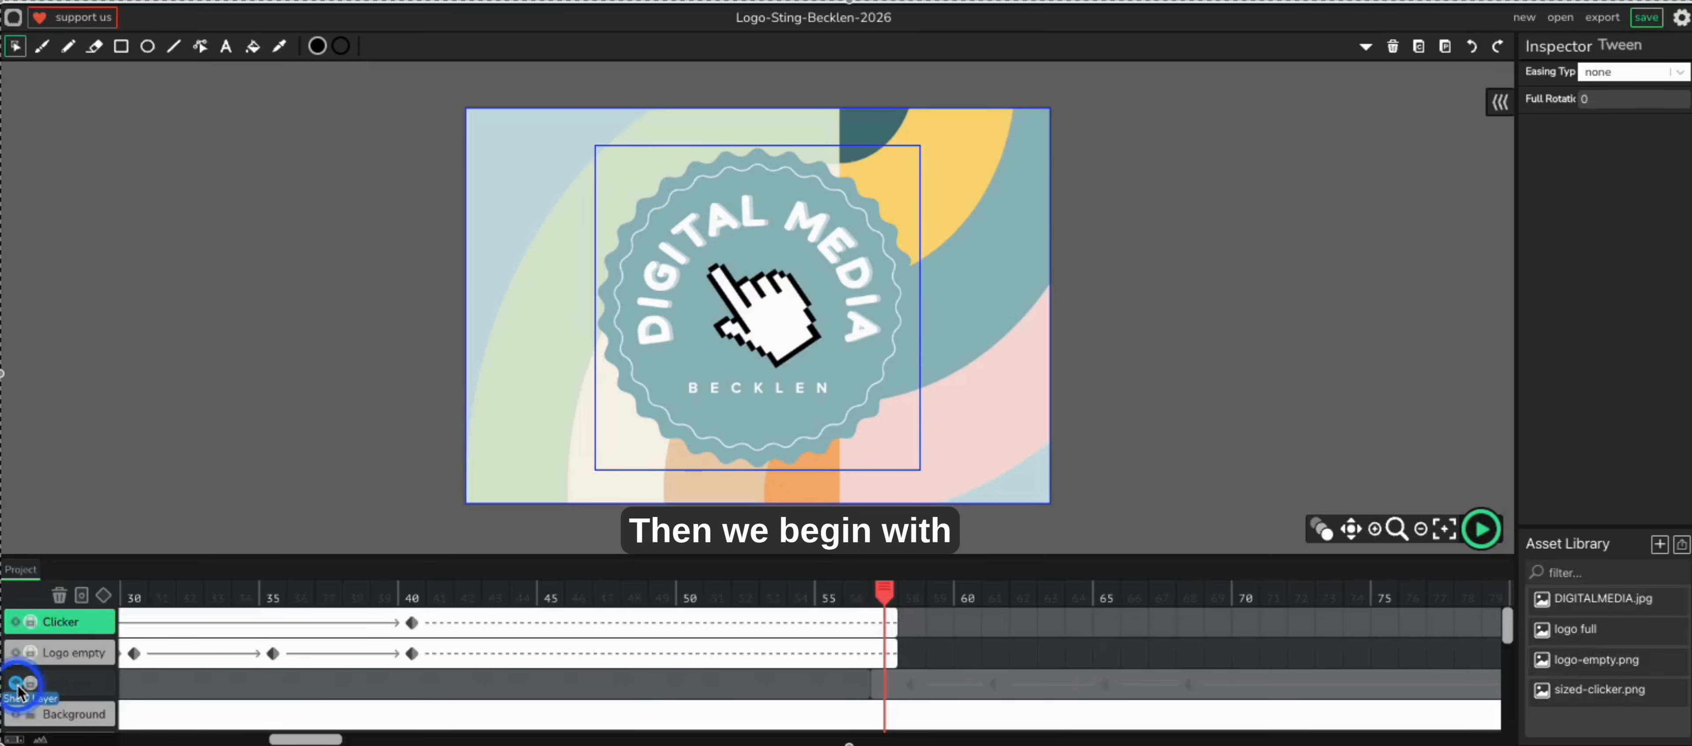
click(56, 684)
drag(299, 741, 369, 740)
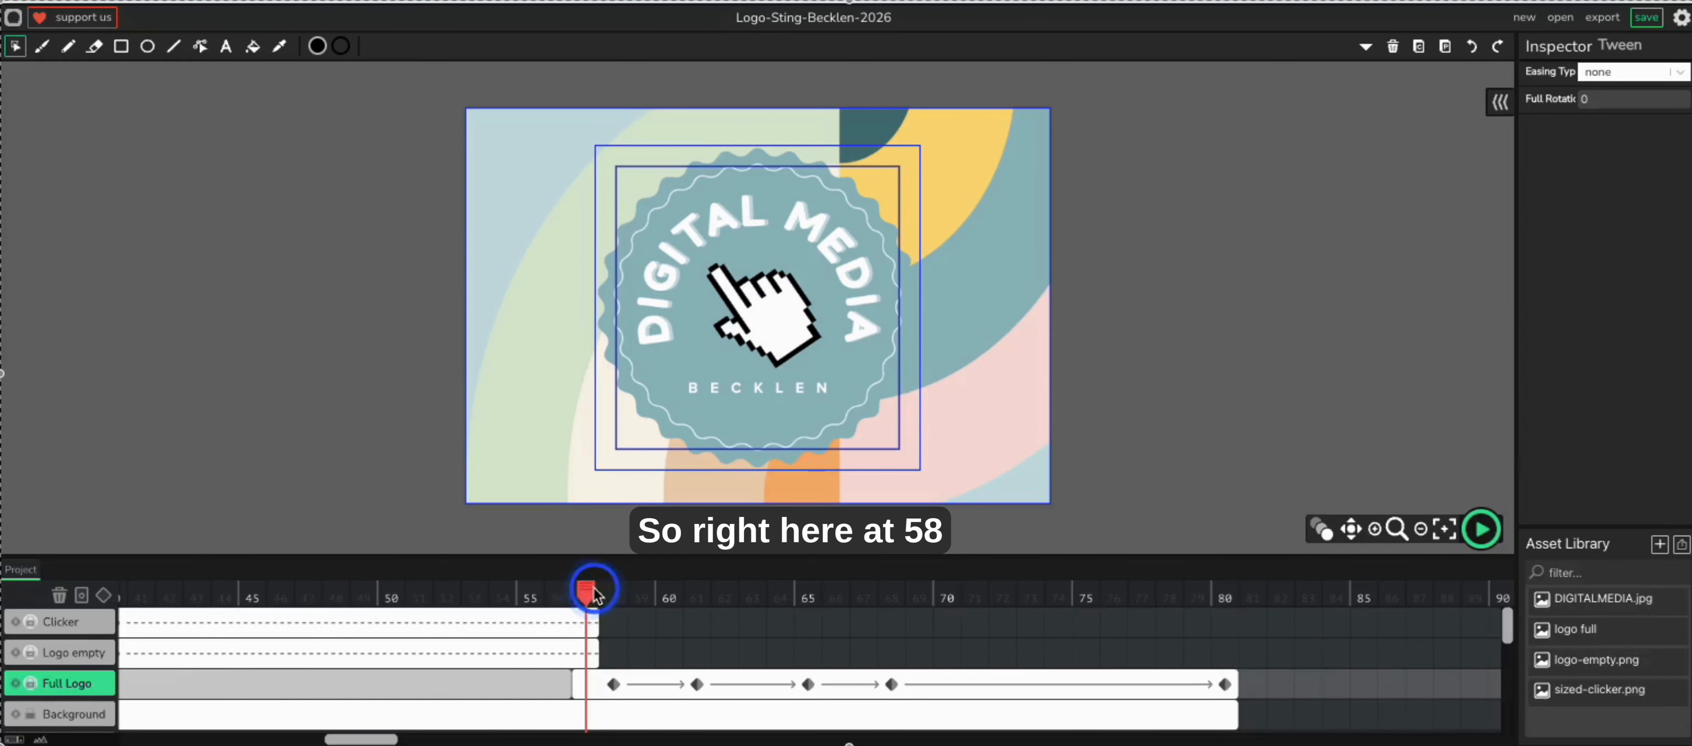
mouse_move(605, 589)
mouse_down()
mouse_move(669, 594)
mouse_move(621, 594)
mouse_up()
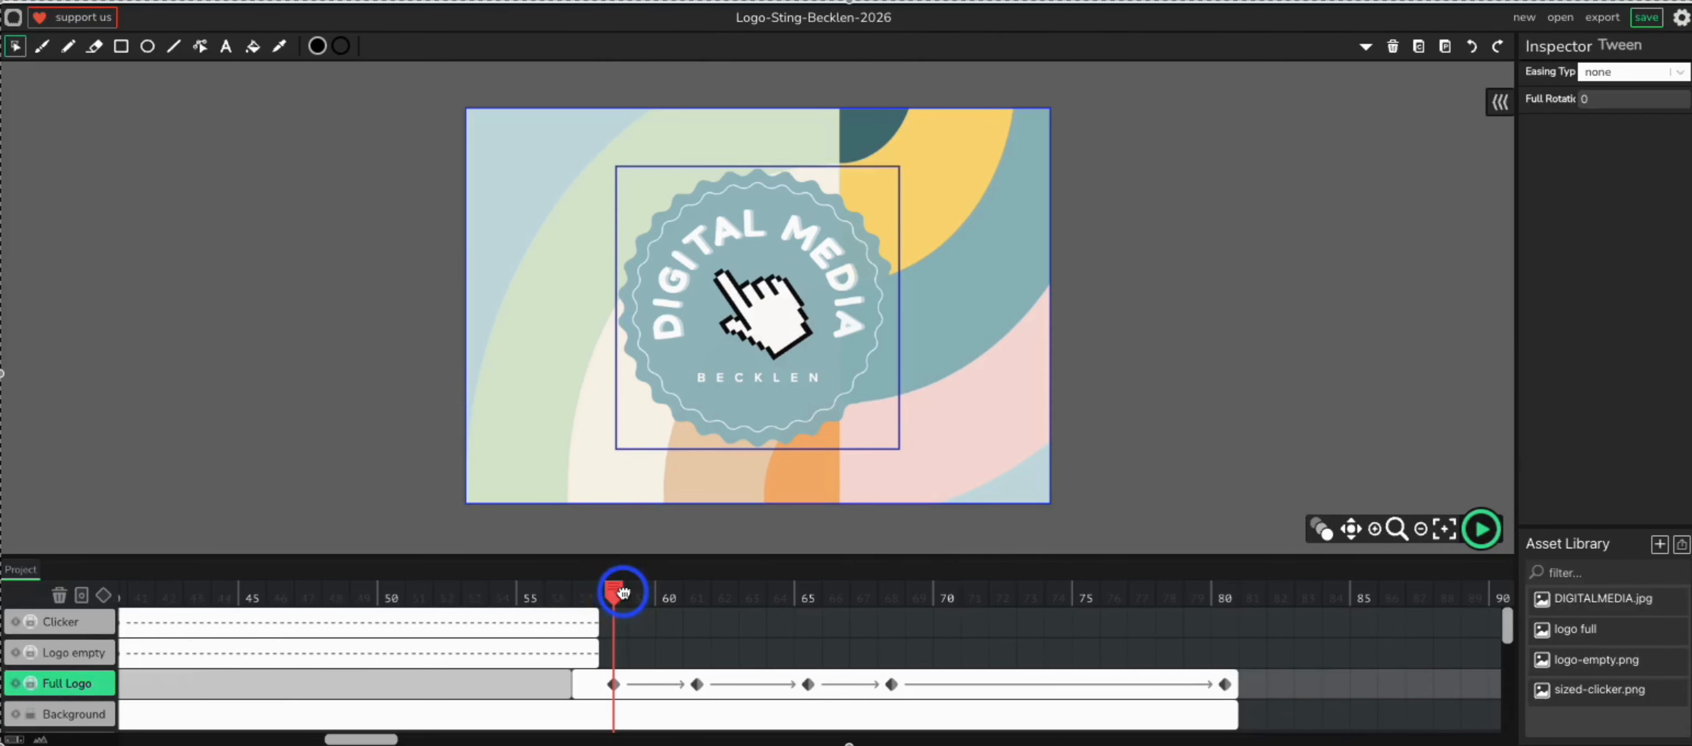
- Scrub through the Full Logo tweens to frame 68 and on to the last tween on frame 80
drag(624, 591, 888, 605)
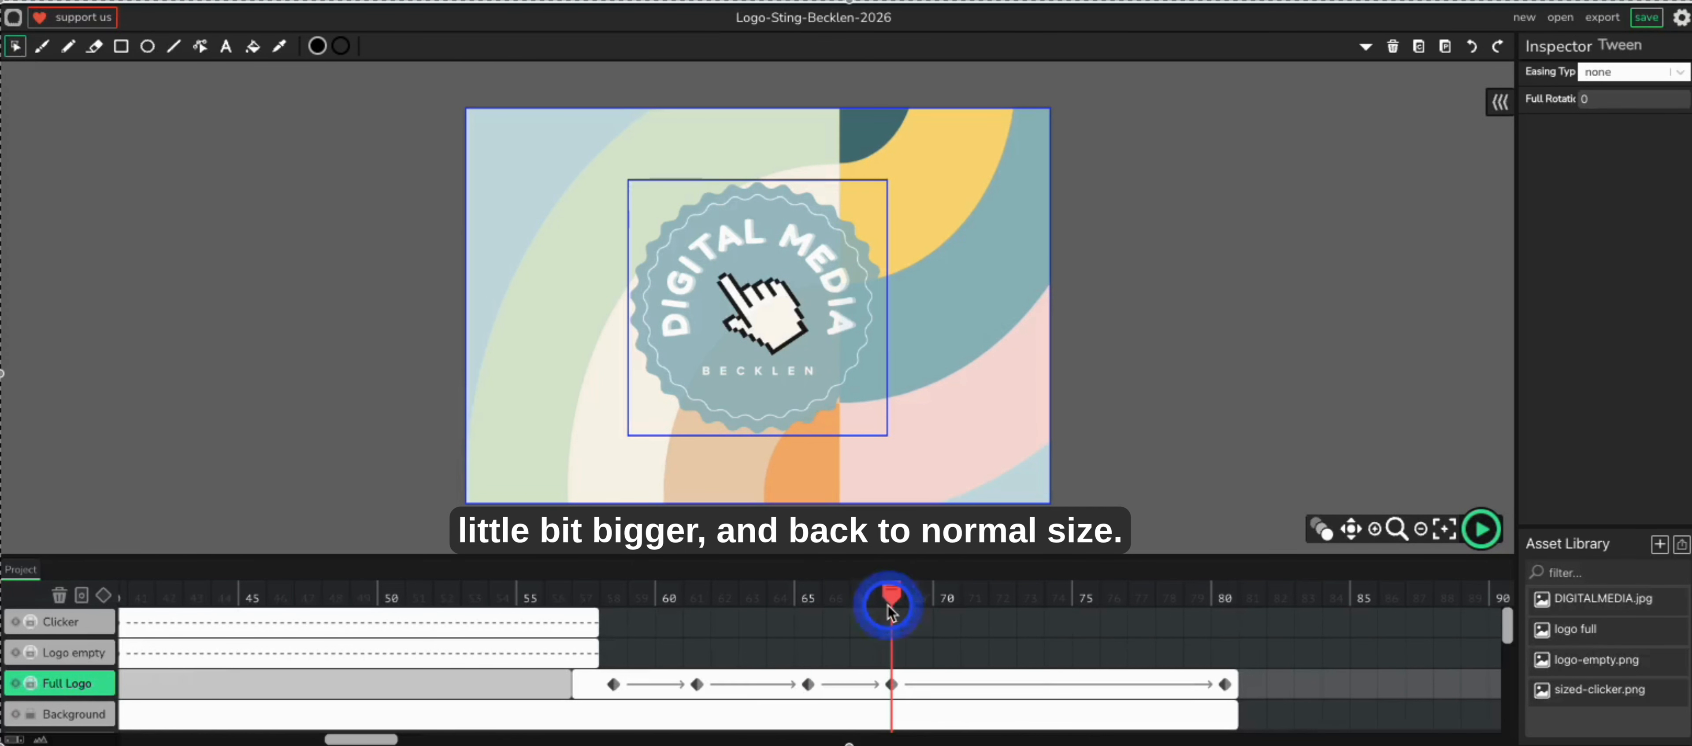
right_click(889, 607)
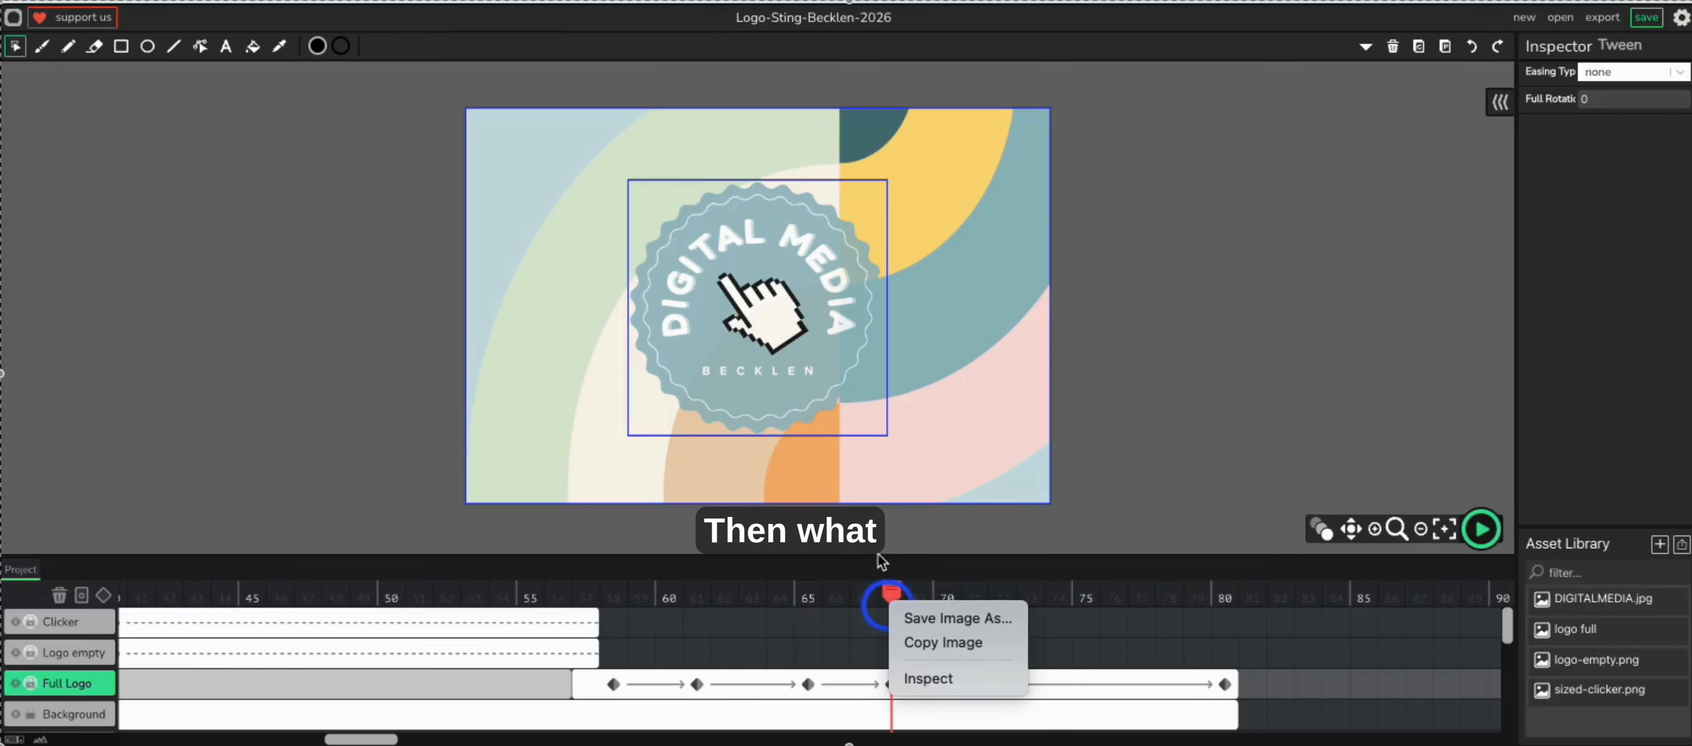
click(891, 593)
drag(891, 594, 1222, 642)
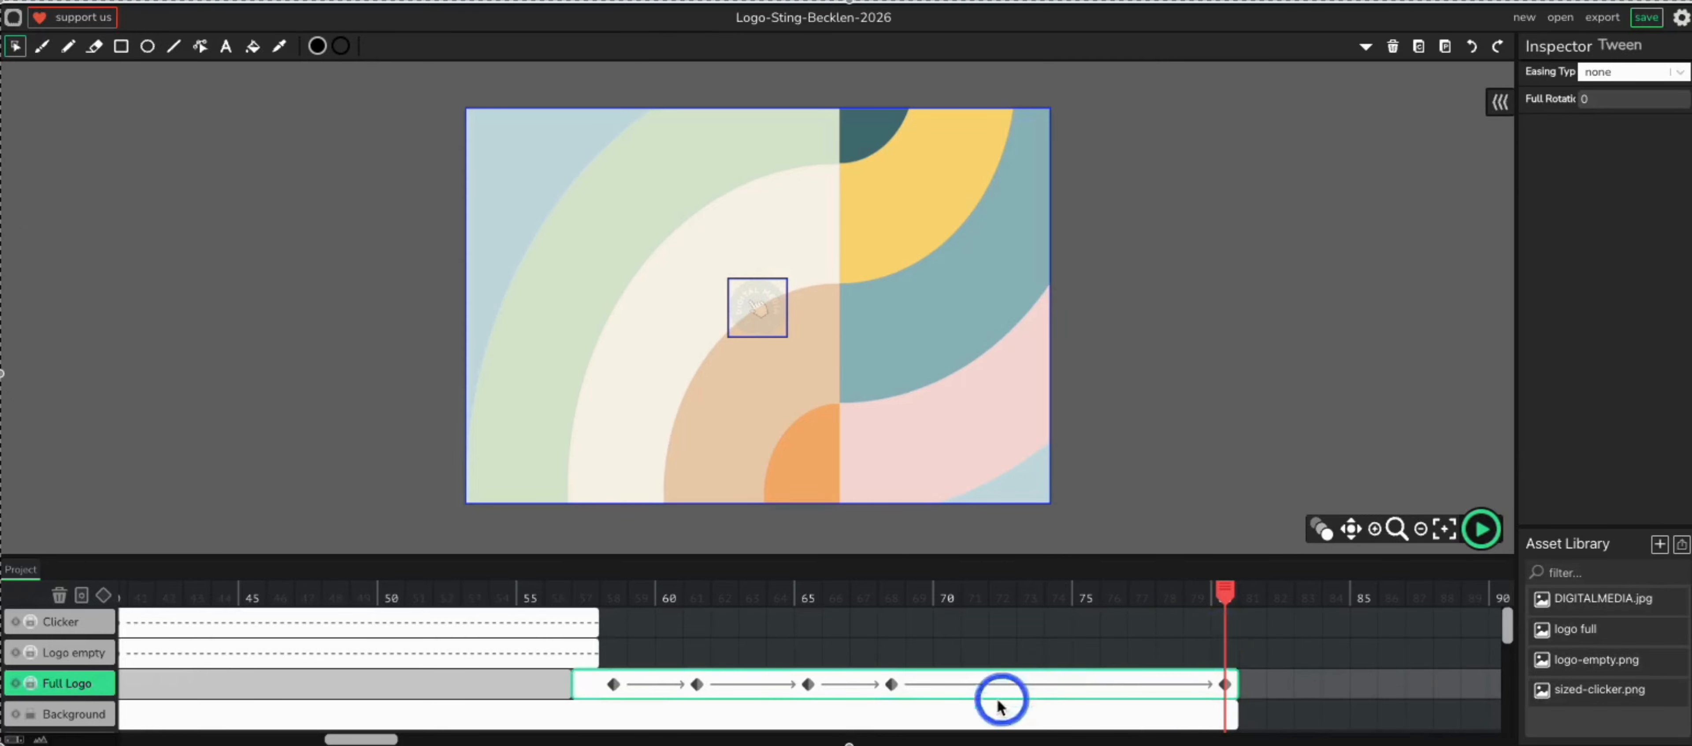
click(895, 726)
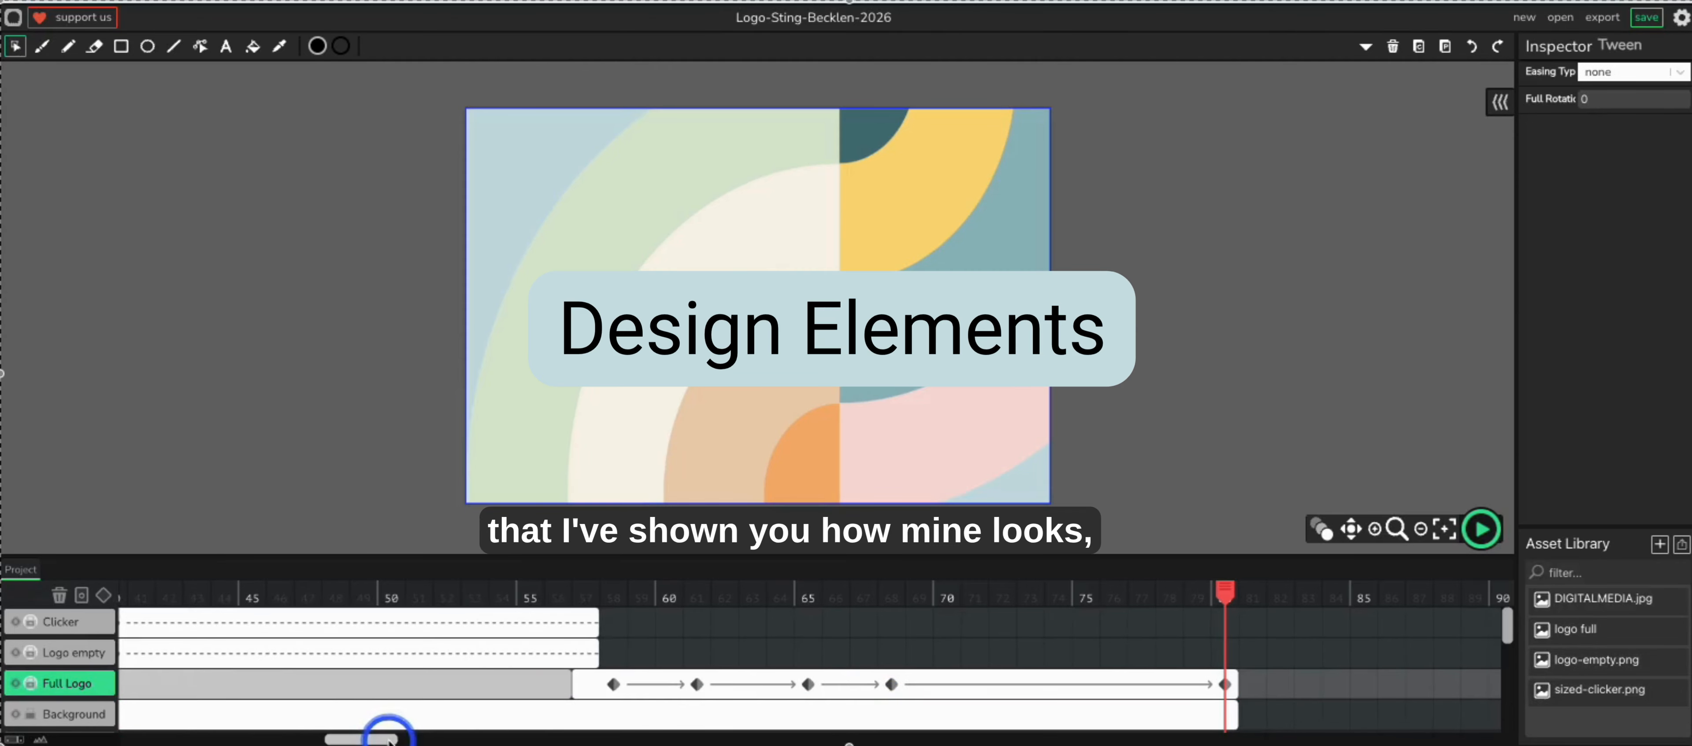
drag(390, 740, 177, 741)
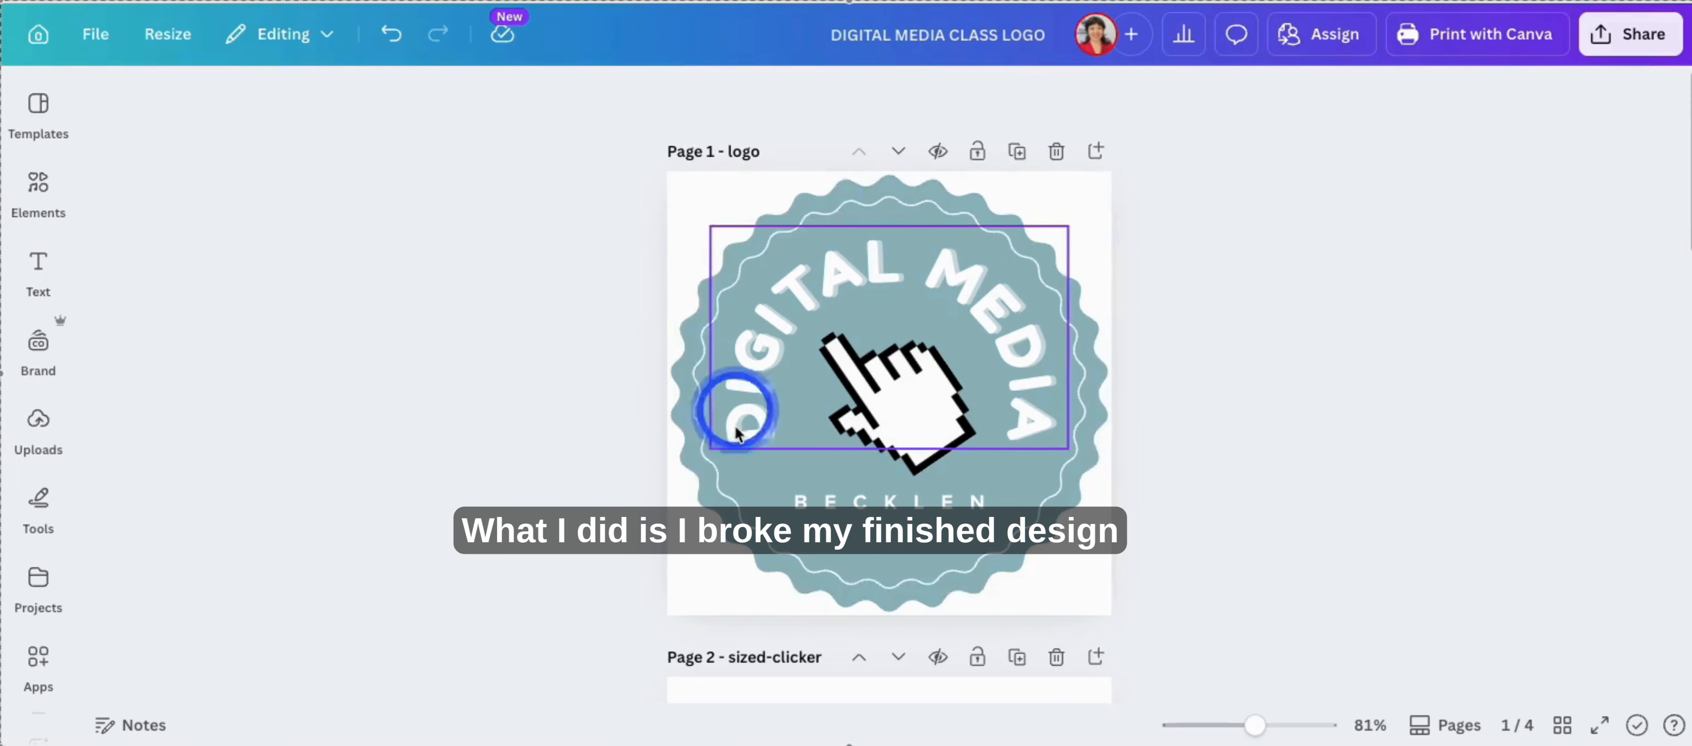
- In the Canva design, examine the separate logo elements on the logo, sized-clicker, logo-empty and favicon pages
scroll(1152, 486, down, 5)
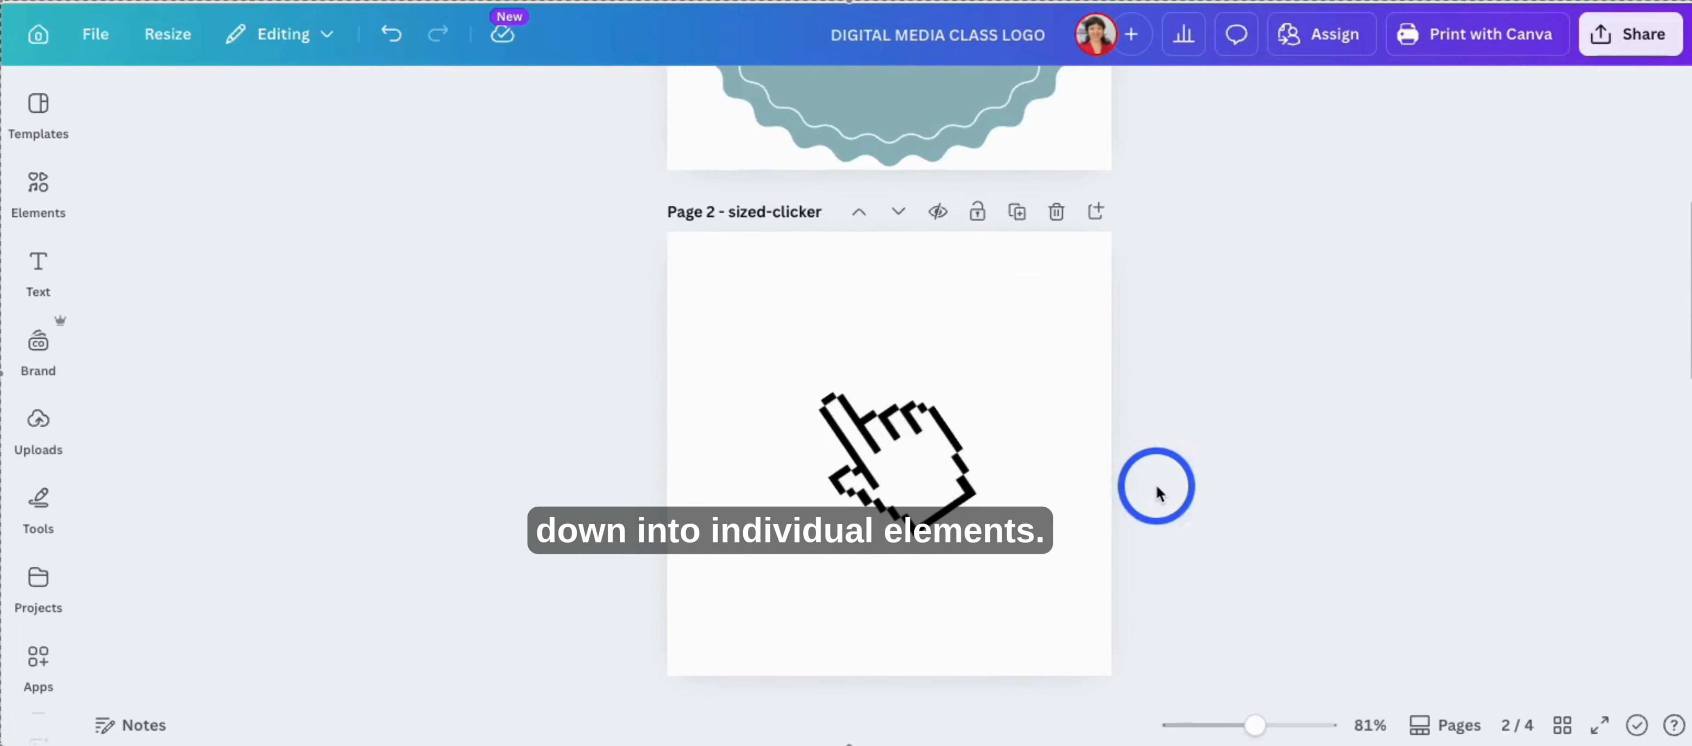
scroll(1152, 486, down, 1)
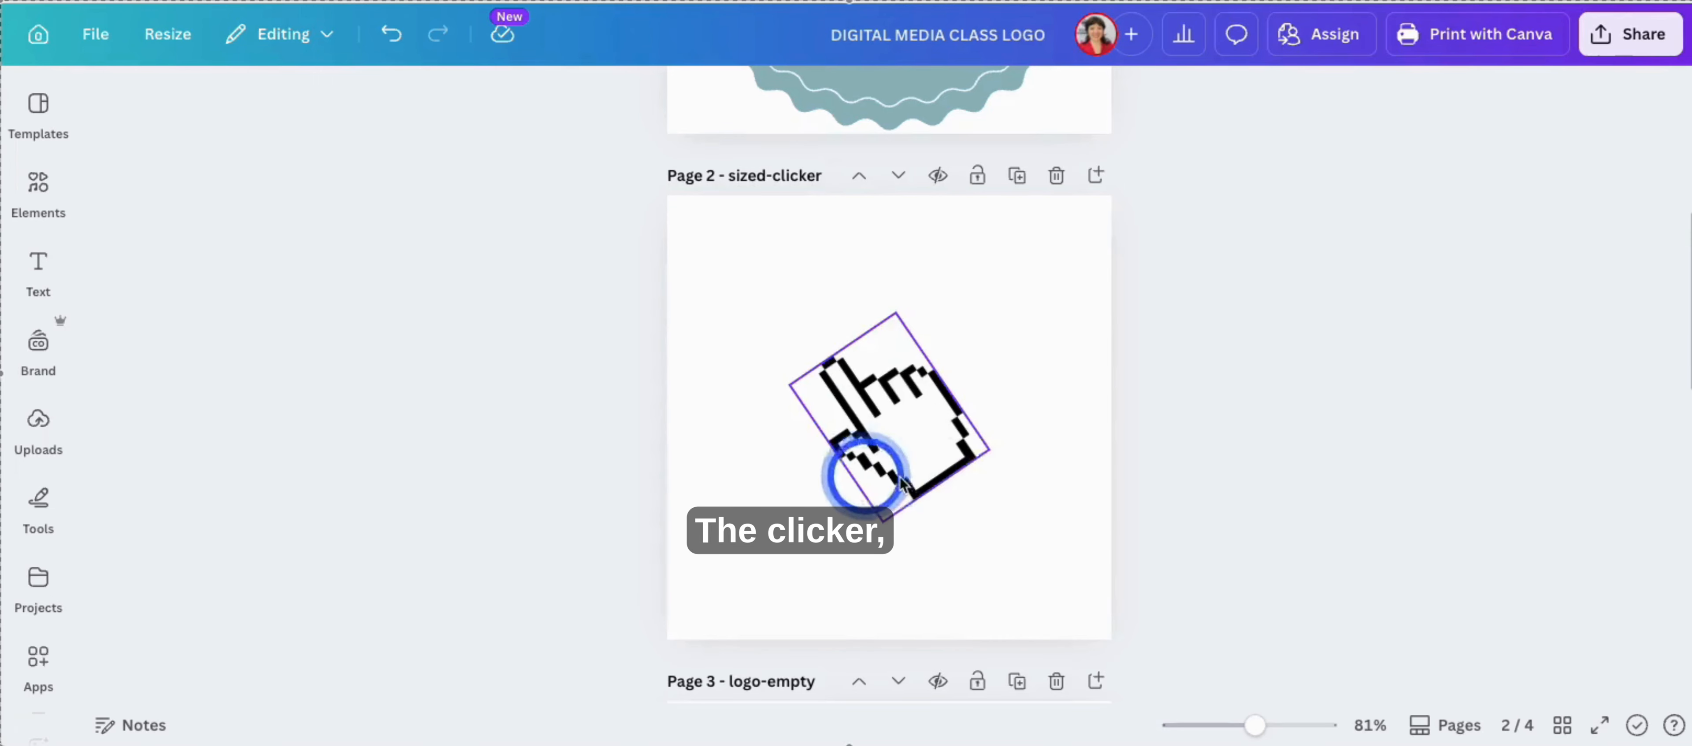
scroll(1103, 502, down, 5)
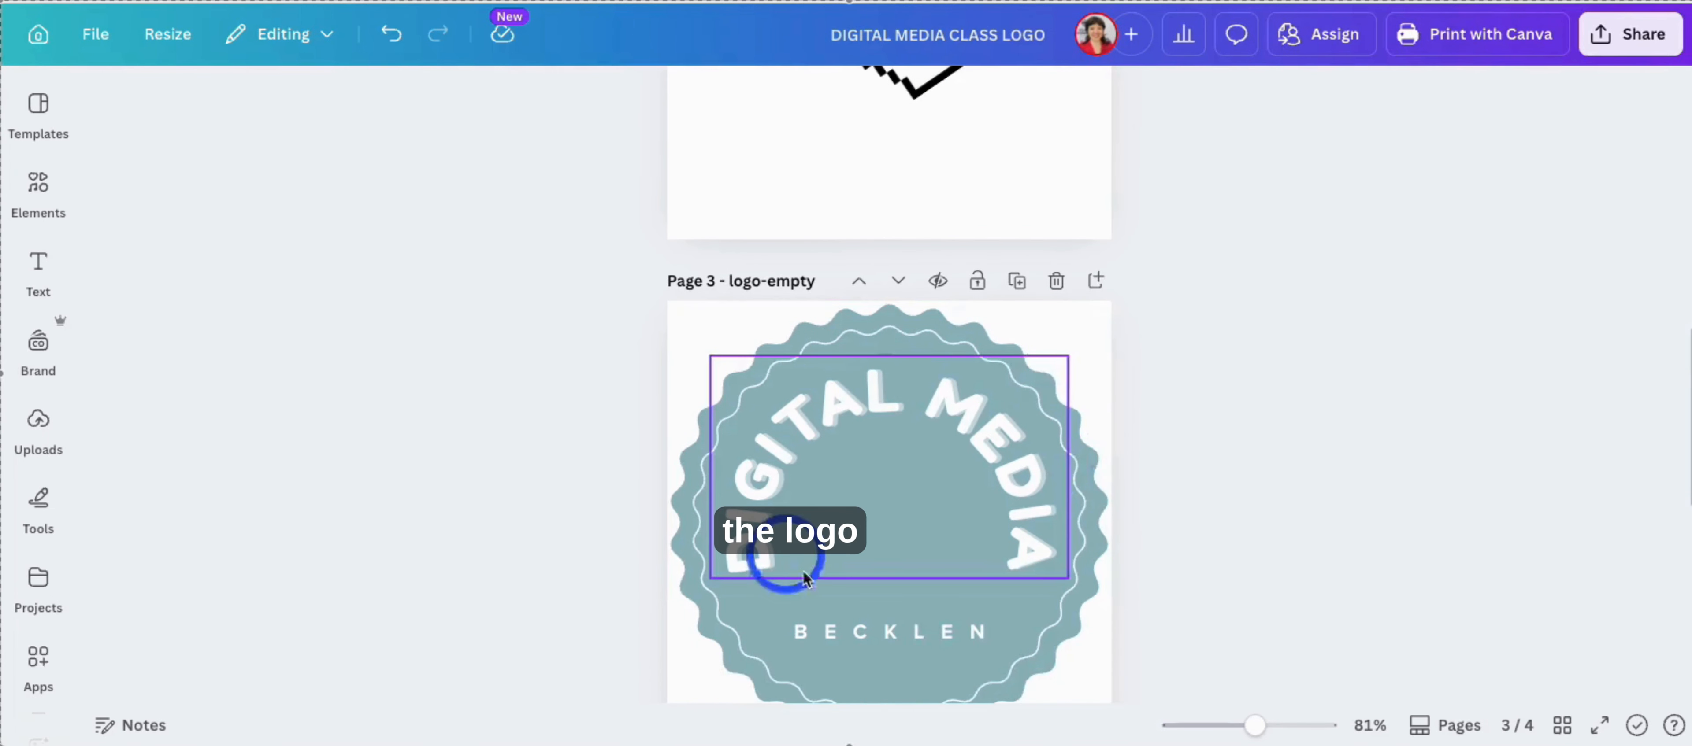
scroll(1057, 557, down, 5)
scroll(951, 370, up, 3)
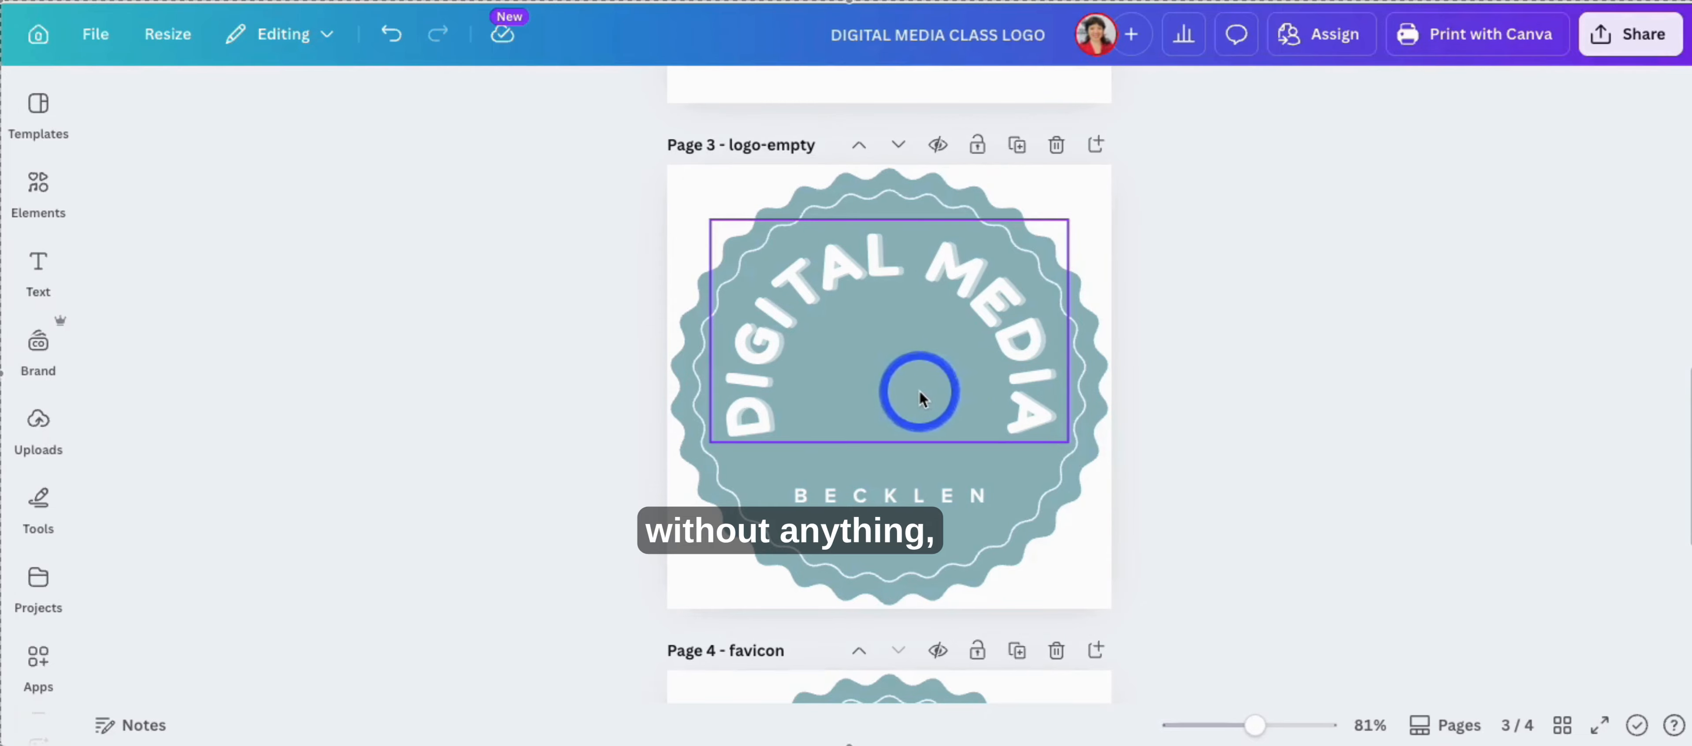
scroll(919, 391, down, 2)
scroll(919, 390, down, 5)
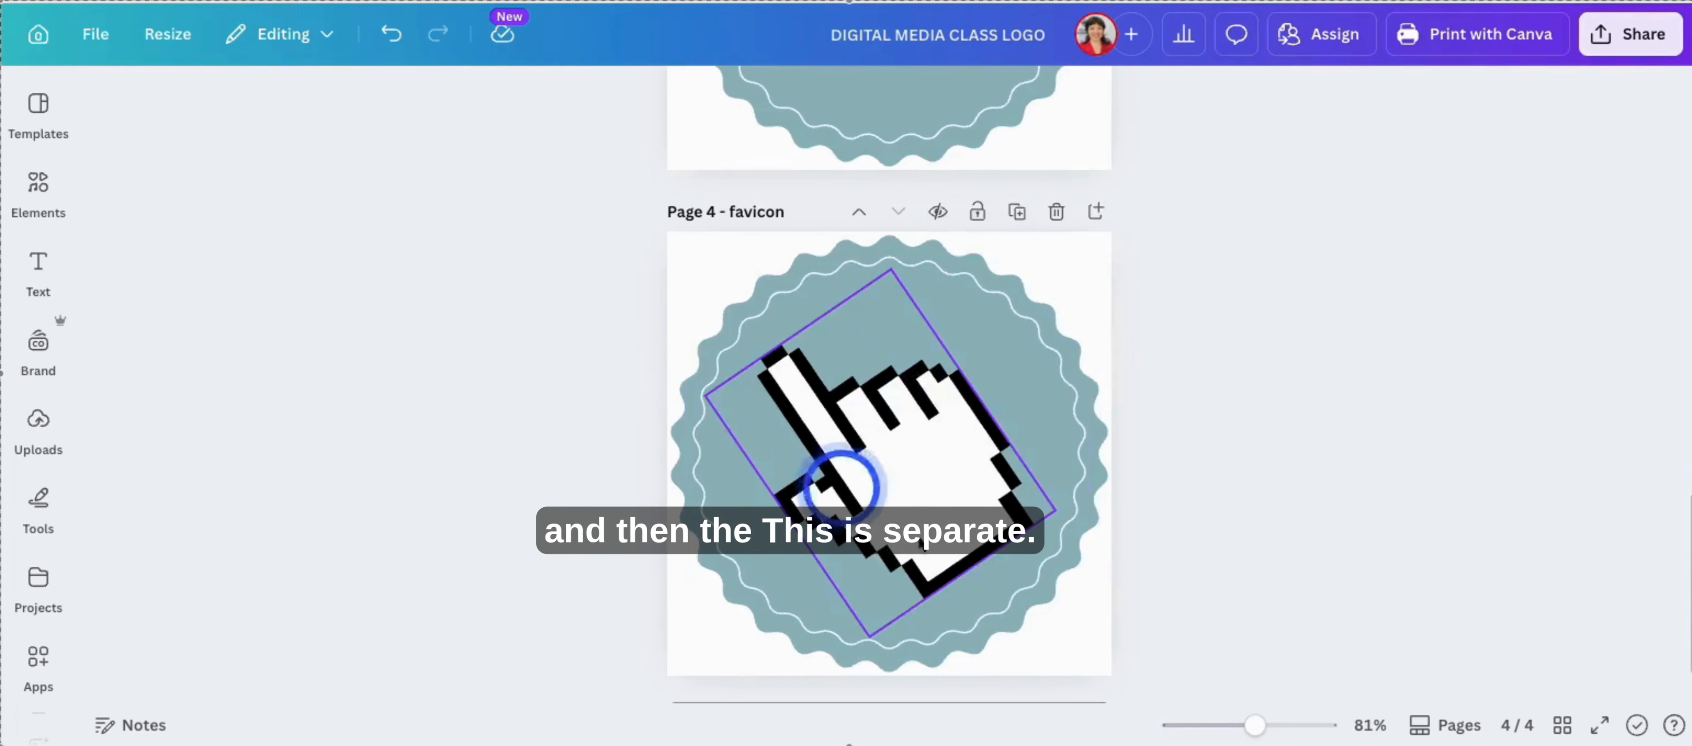
scroll(982, 309, up, 4)
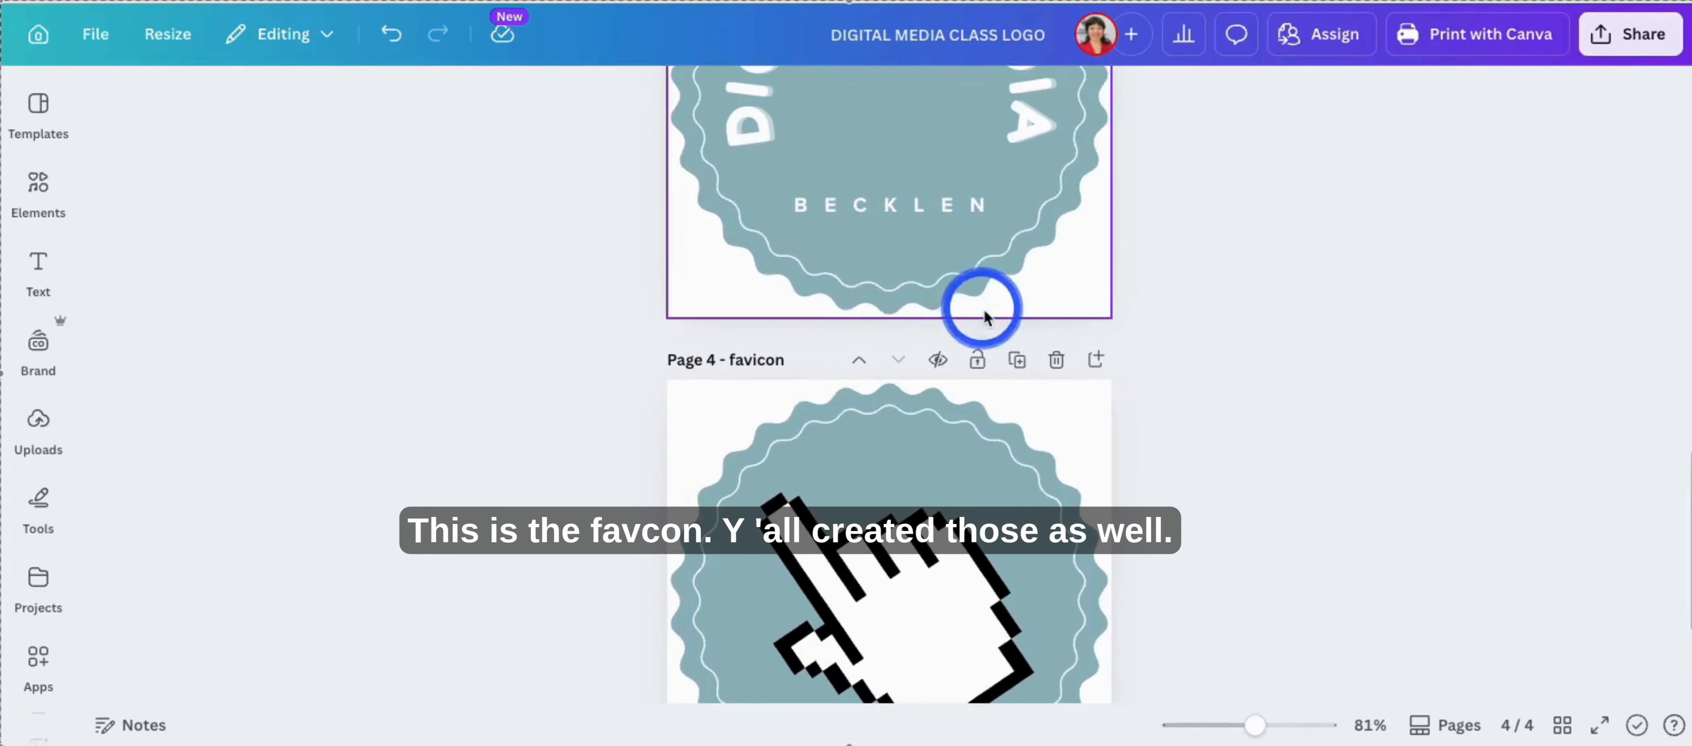
scroll(983, 309, up, 3)
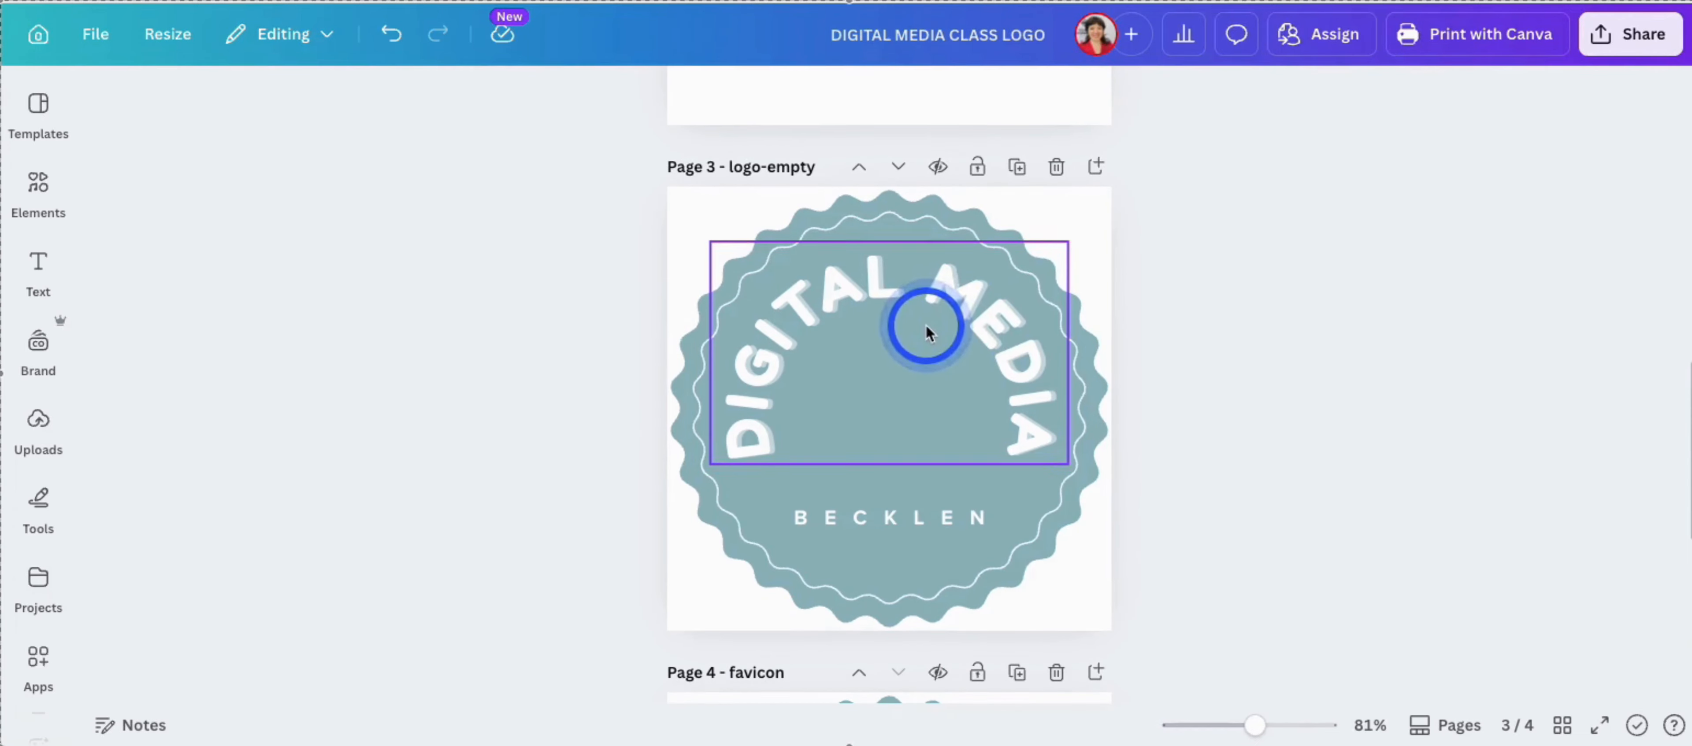
scroll(926, 331, up, 12)
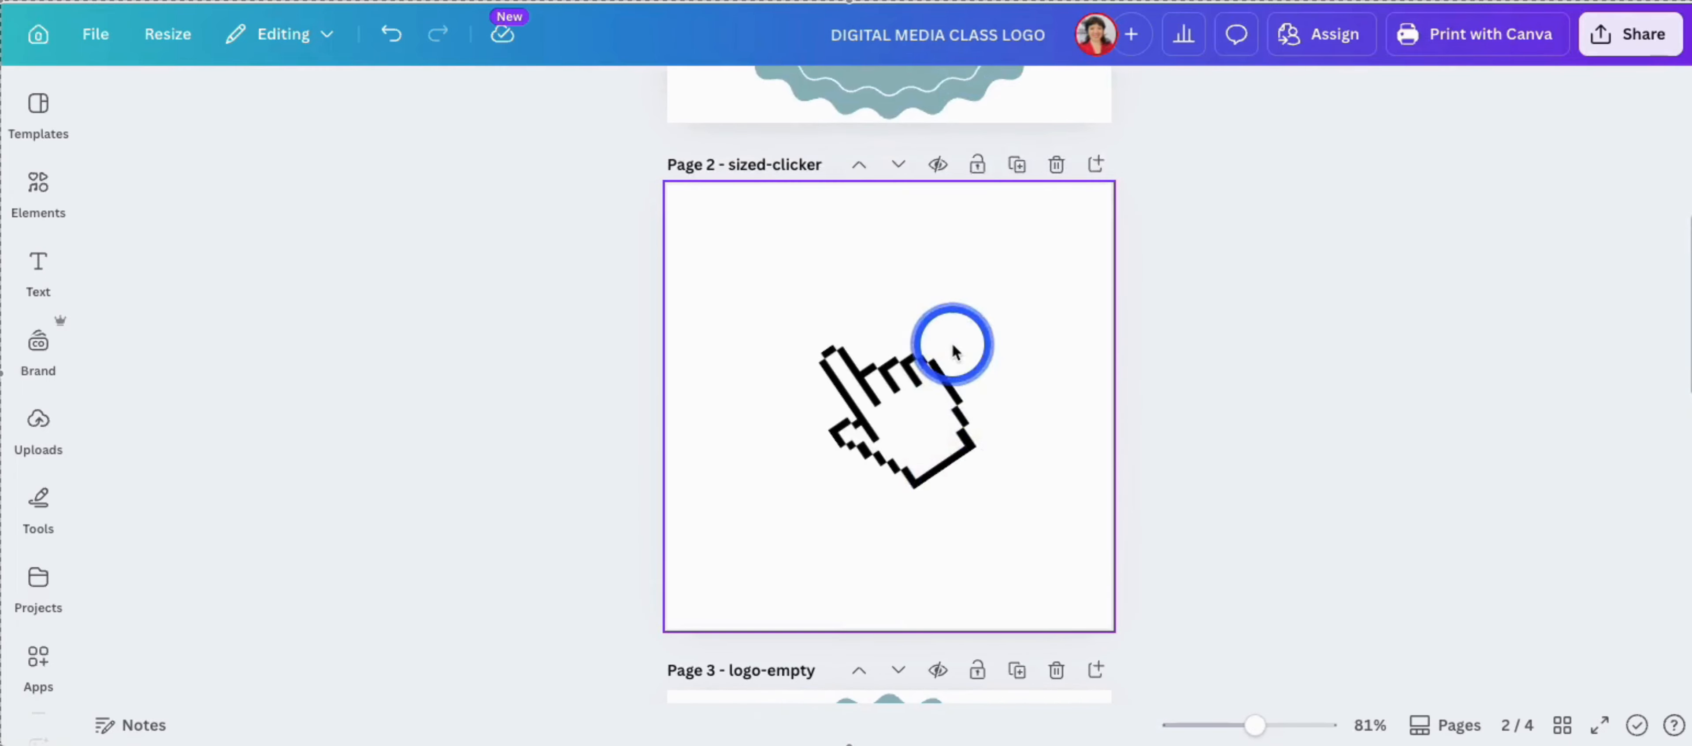
scroll(955, 350, up, 3)
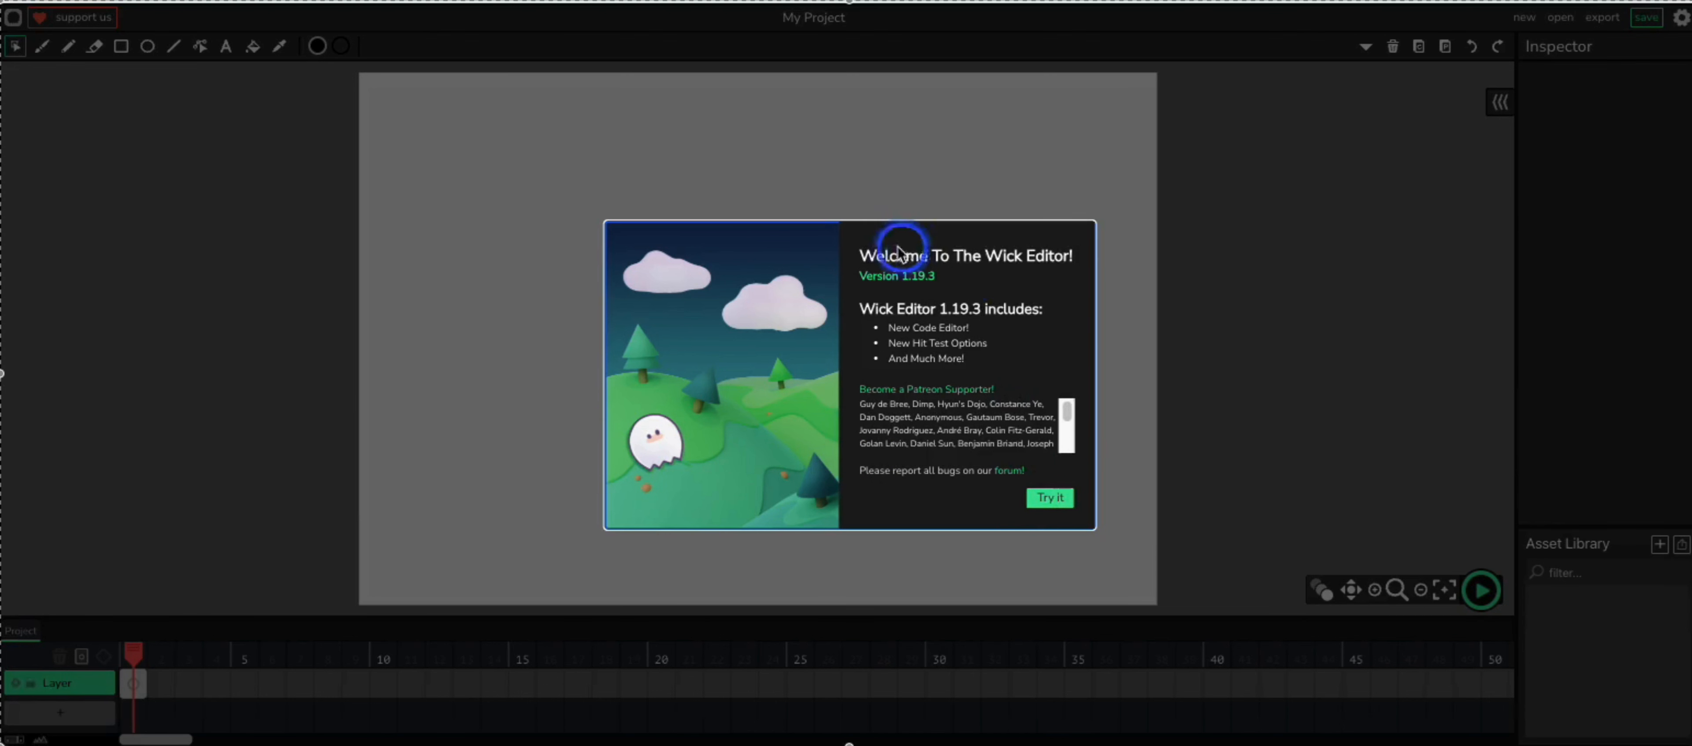
- In a new Wick Editor project, dismiss the welcome dialog and close the autosave prompt without loading or deleting the autosave
click(1056, 500)
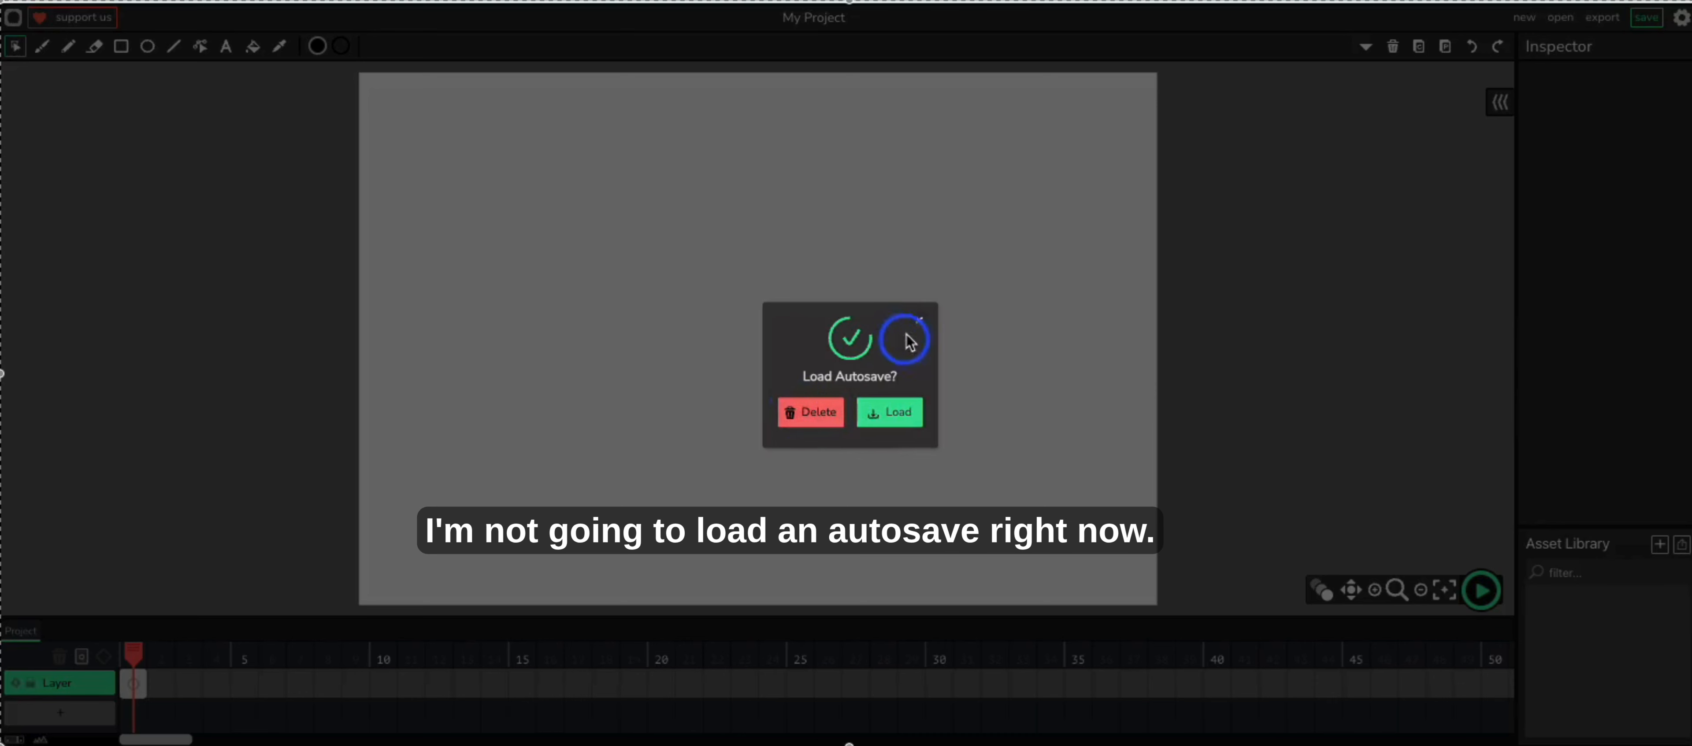
click(922, 320)
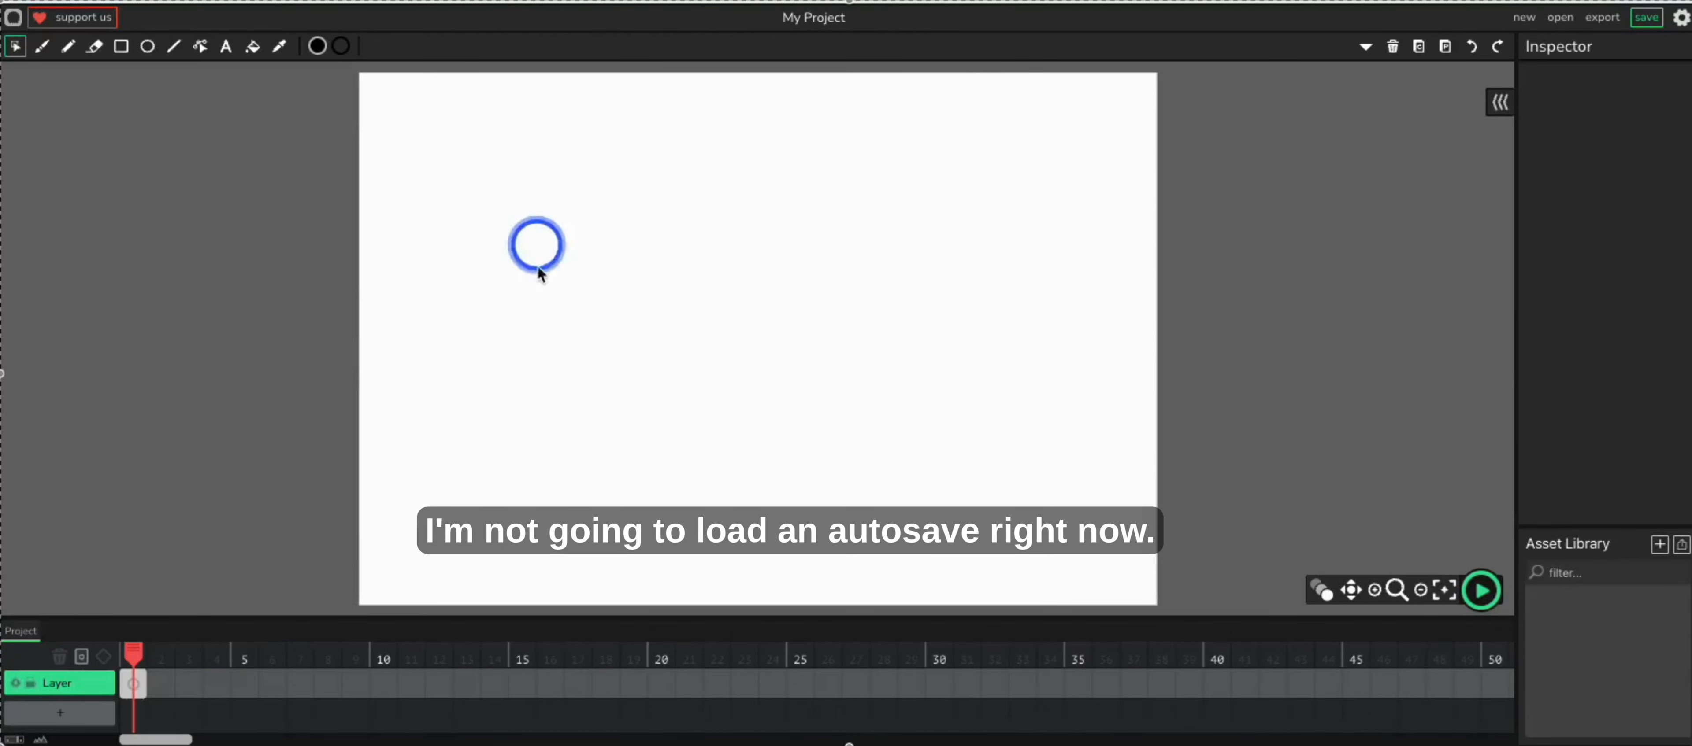
- Set the project's framerate to 25 FPS and name it "Tutorial-Logo-Sting-" followed by the author's surname and "-2026"
click(803, 24)
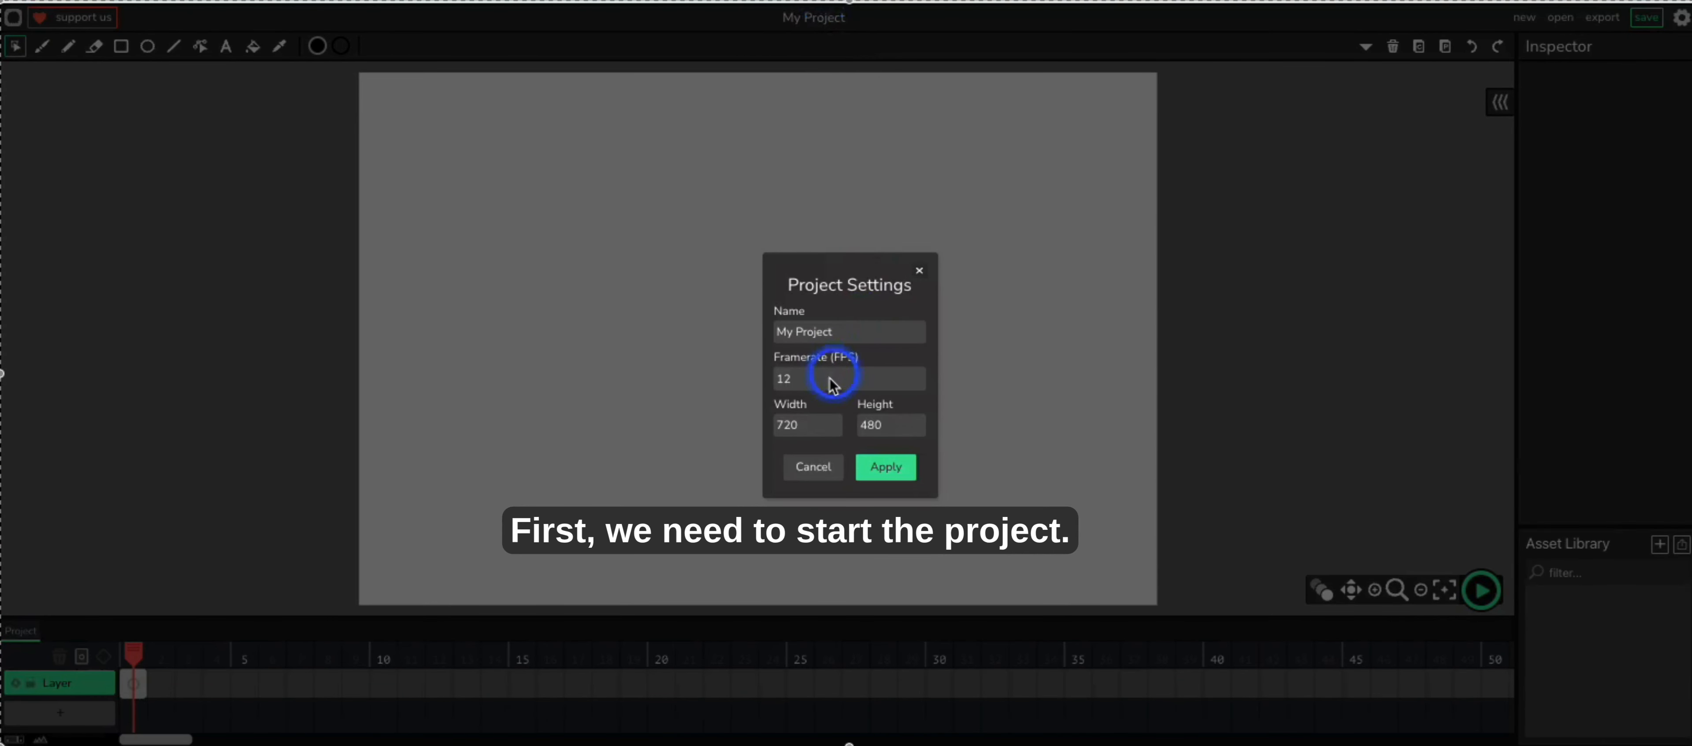
drag(822, 387, 776, 387)
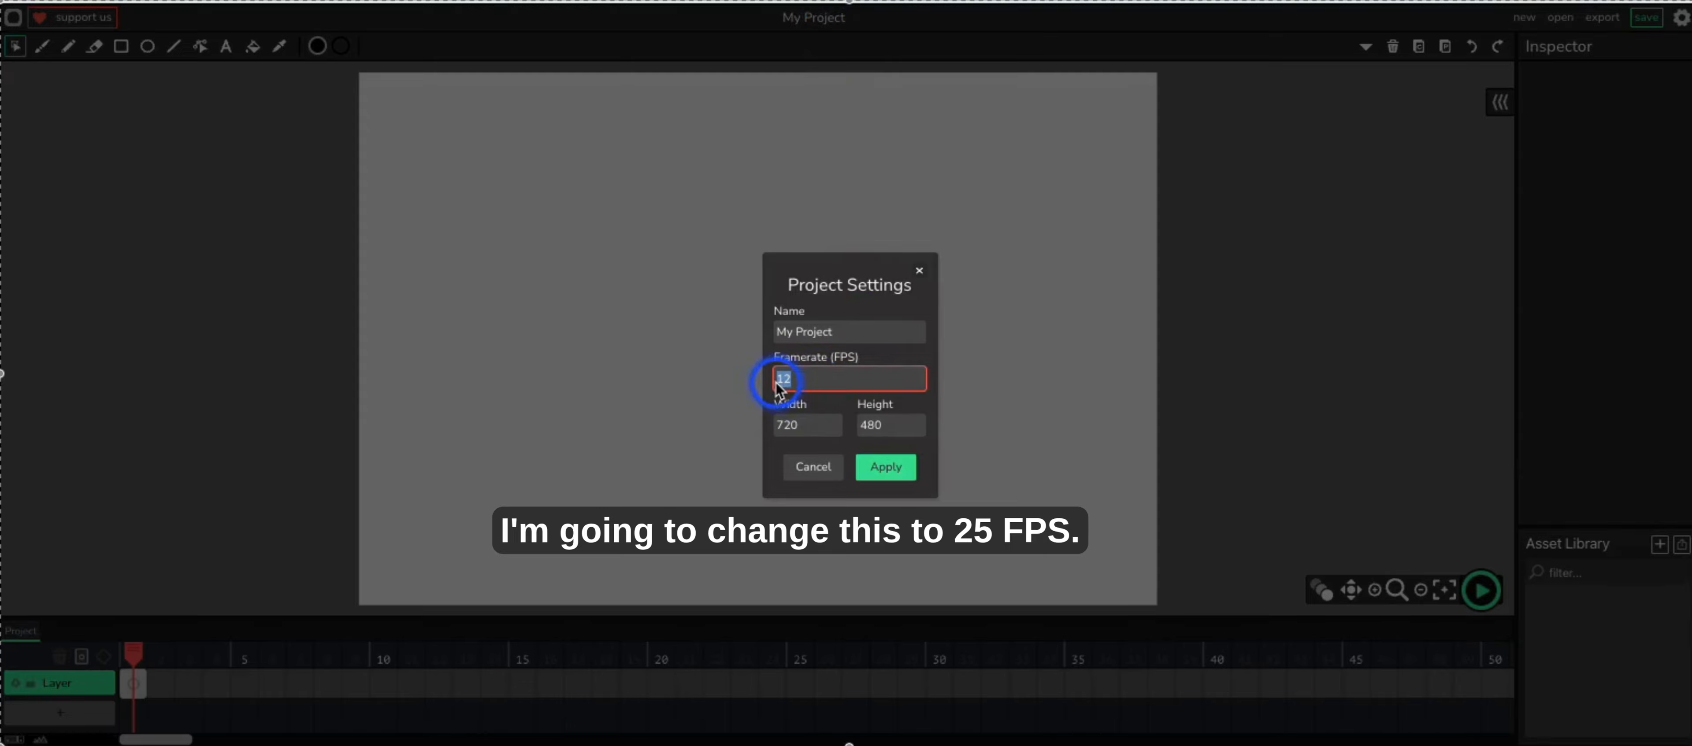
text(25)
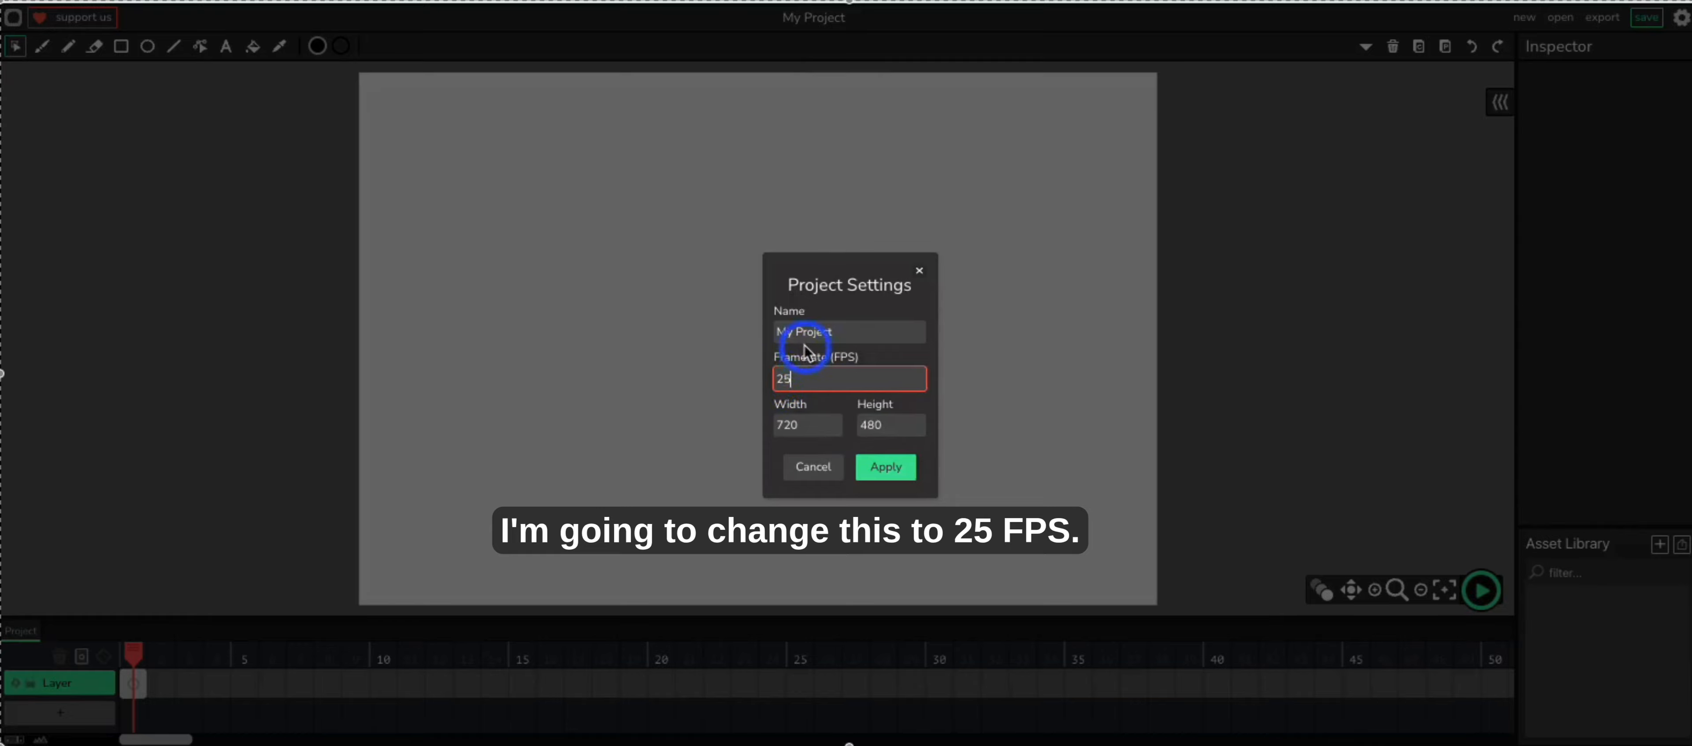
click(806, 334)
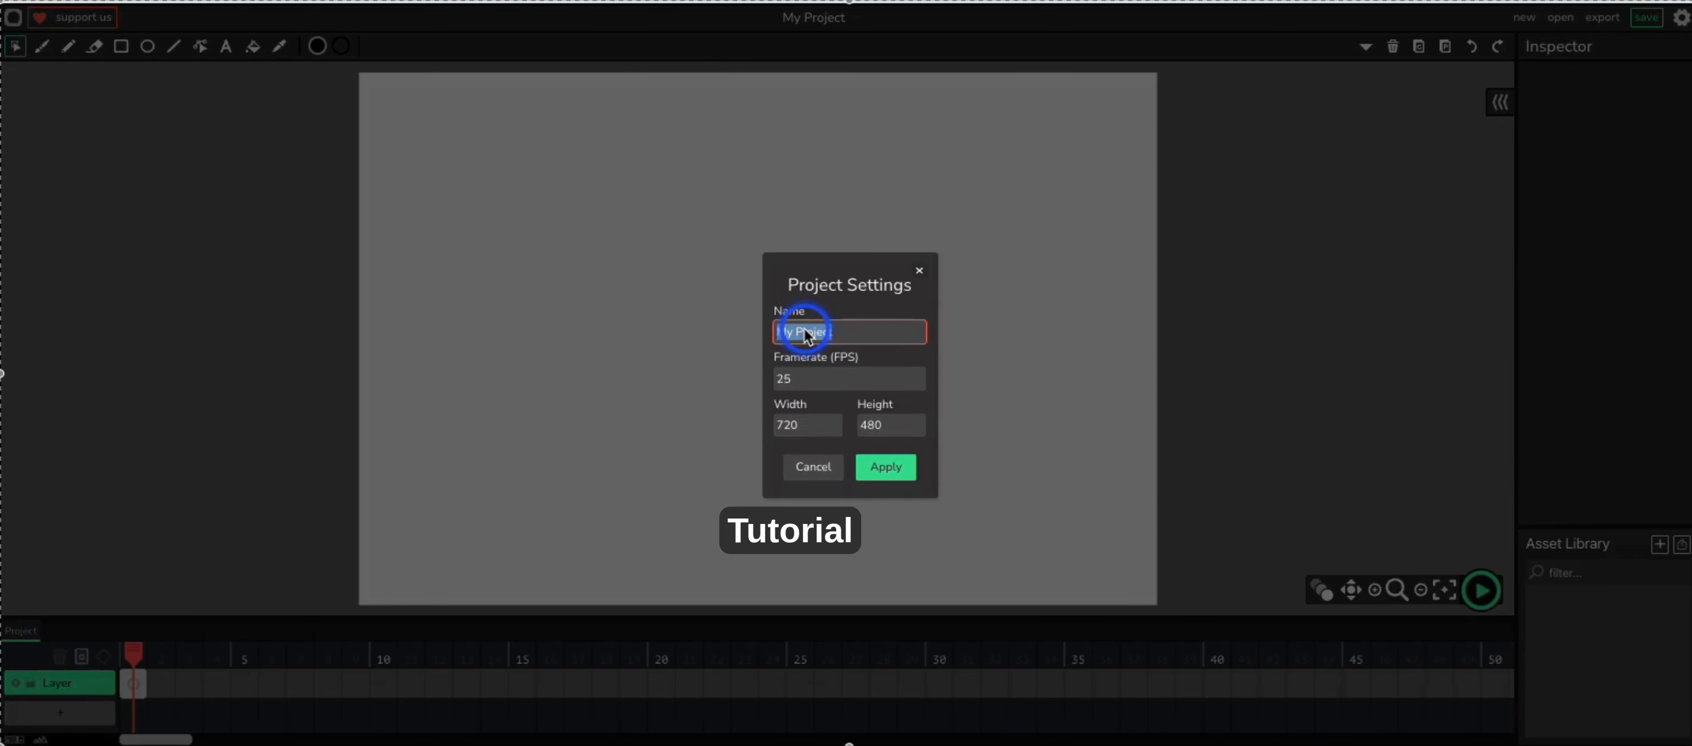
key(BackSpace)
text(Tutorial-Logo-Sting-2026)
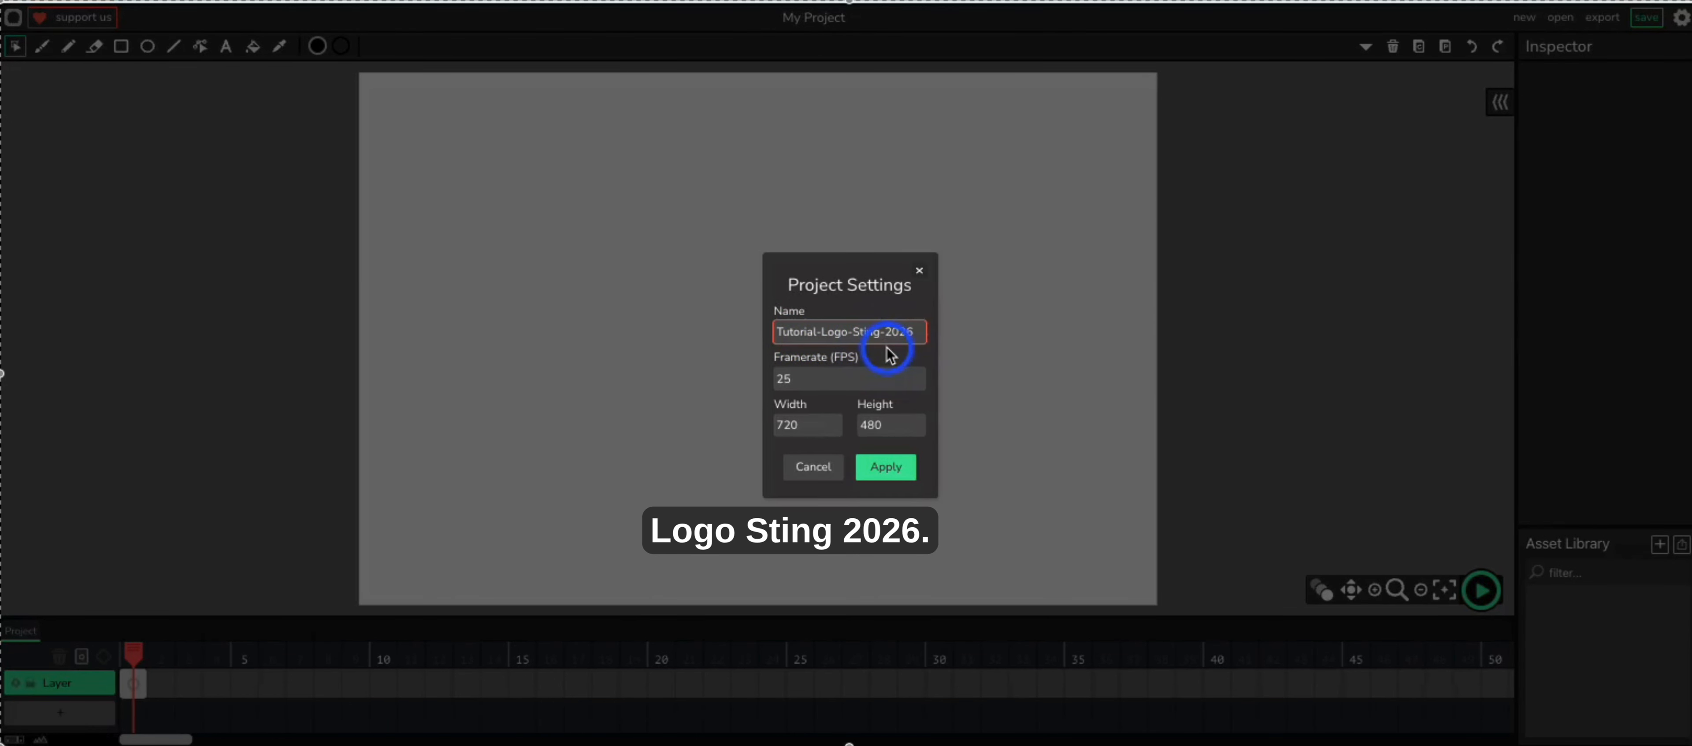
text(cklen-)
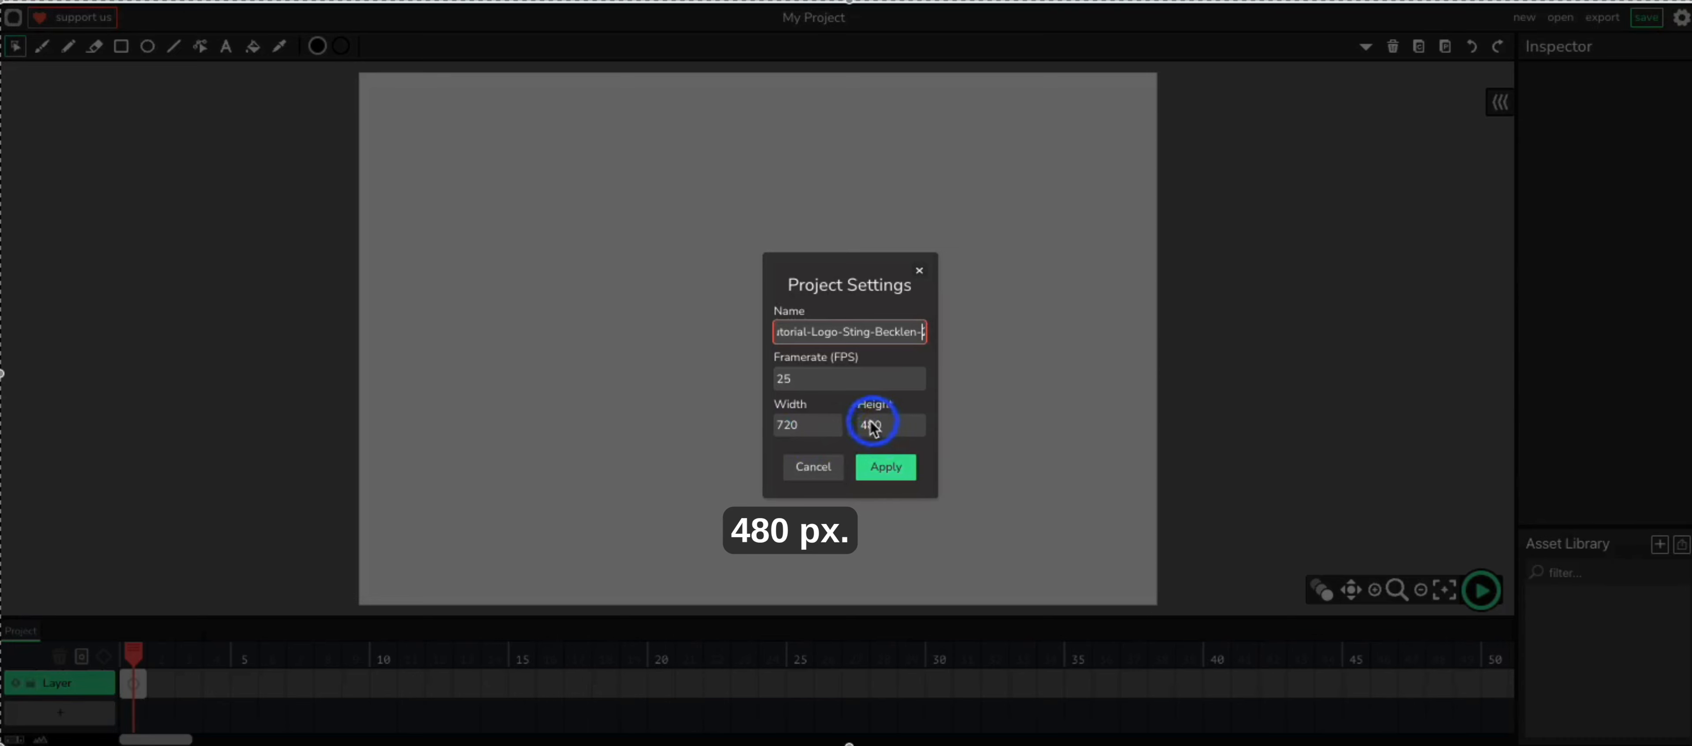
click(891, 469)
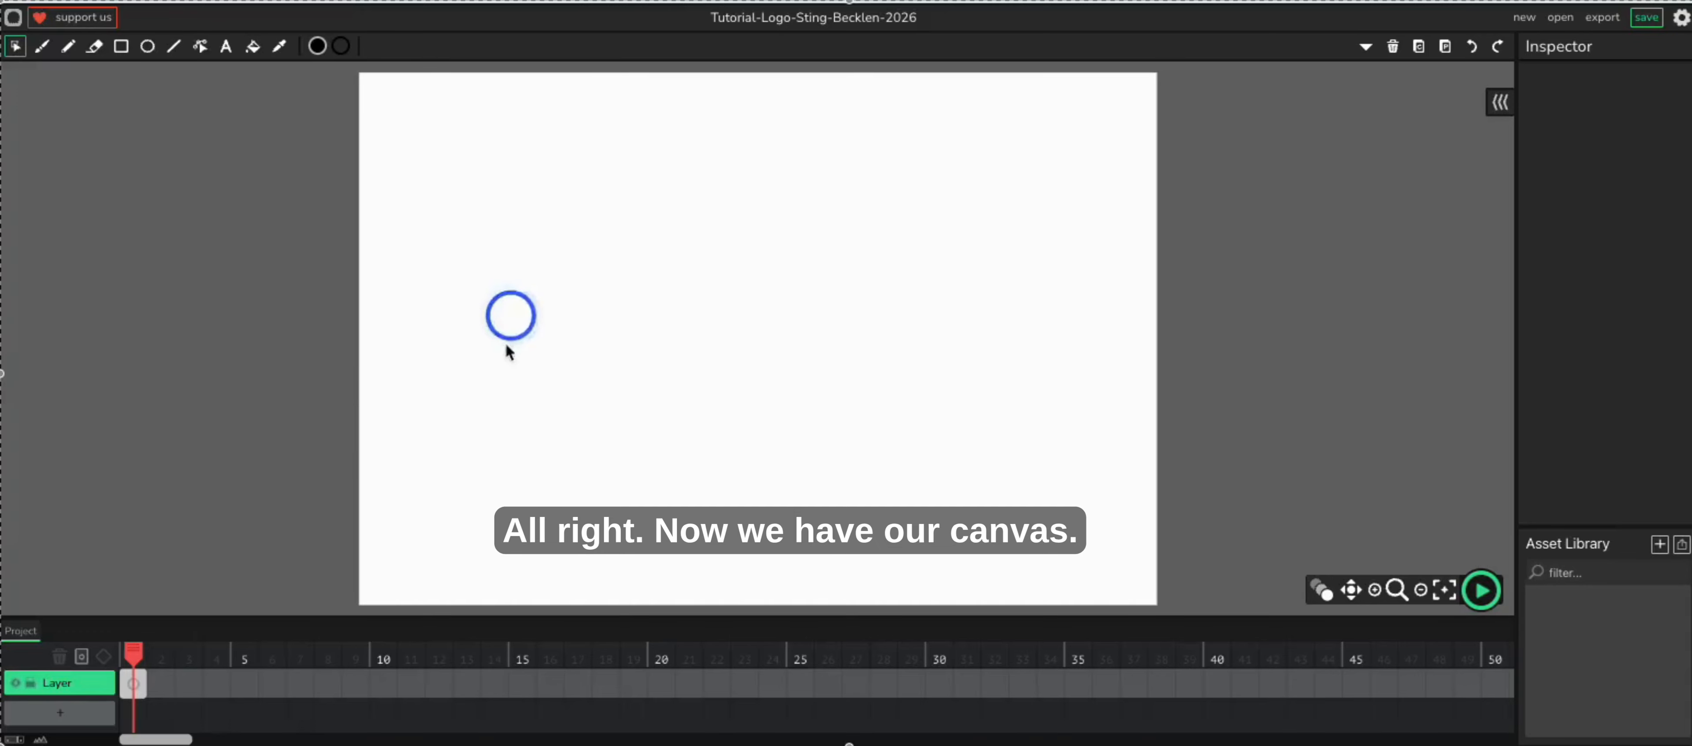
- Try out zooming in, zooming out and the Zoom and Pan tools on the canvas, and recenter the view
click(1379, 595)
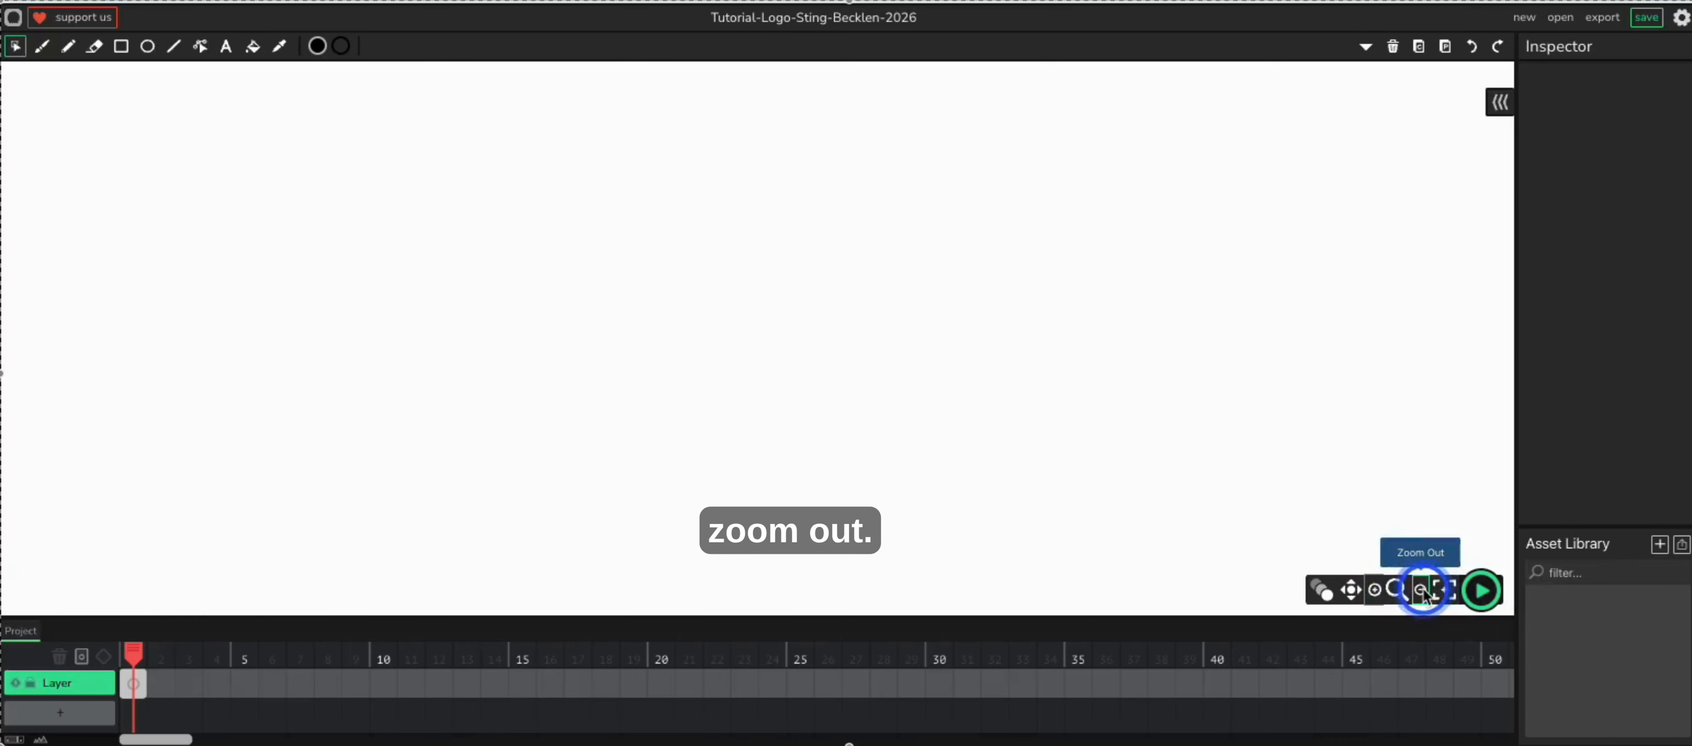
click(1421, 594)
click(1397, 592)
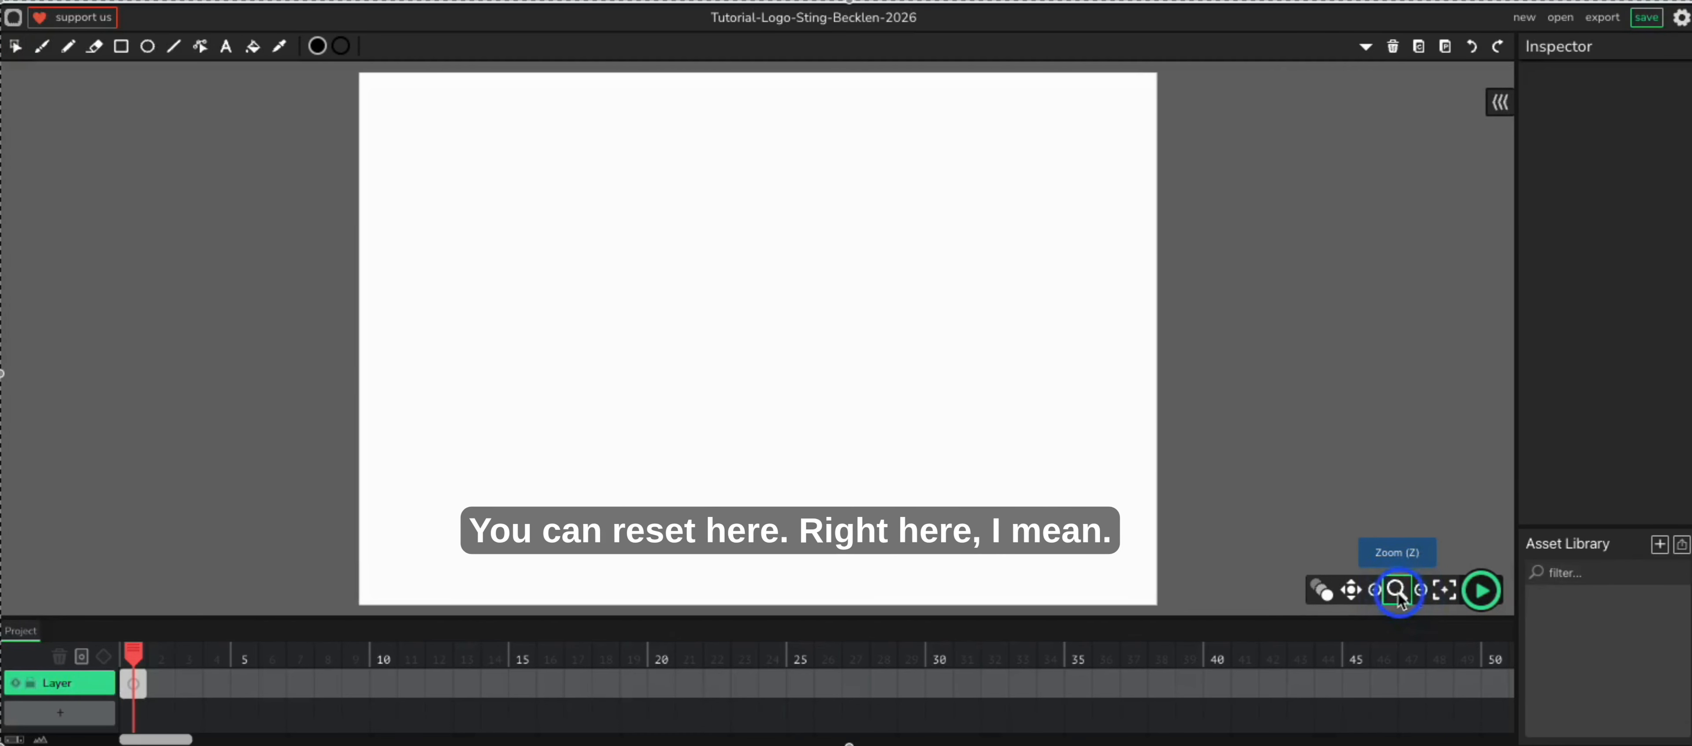
click(1348, 594)
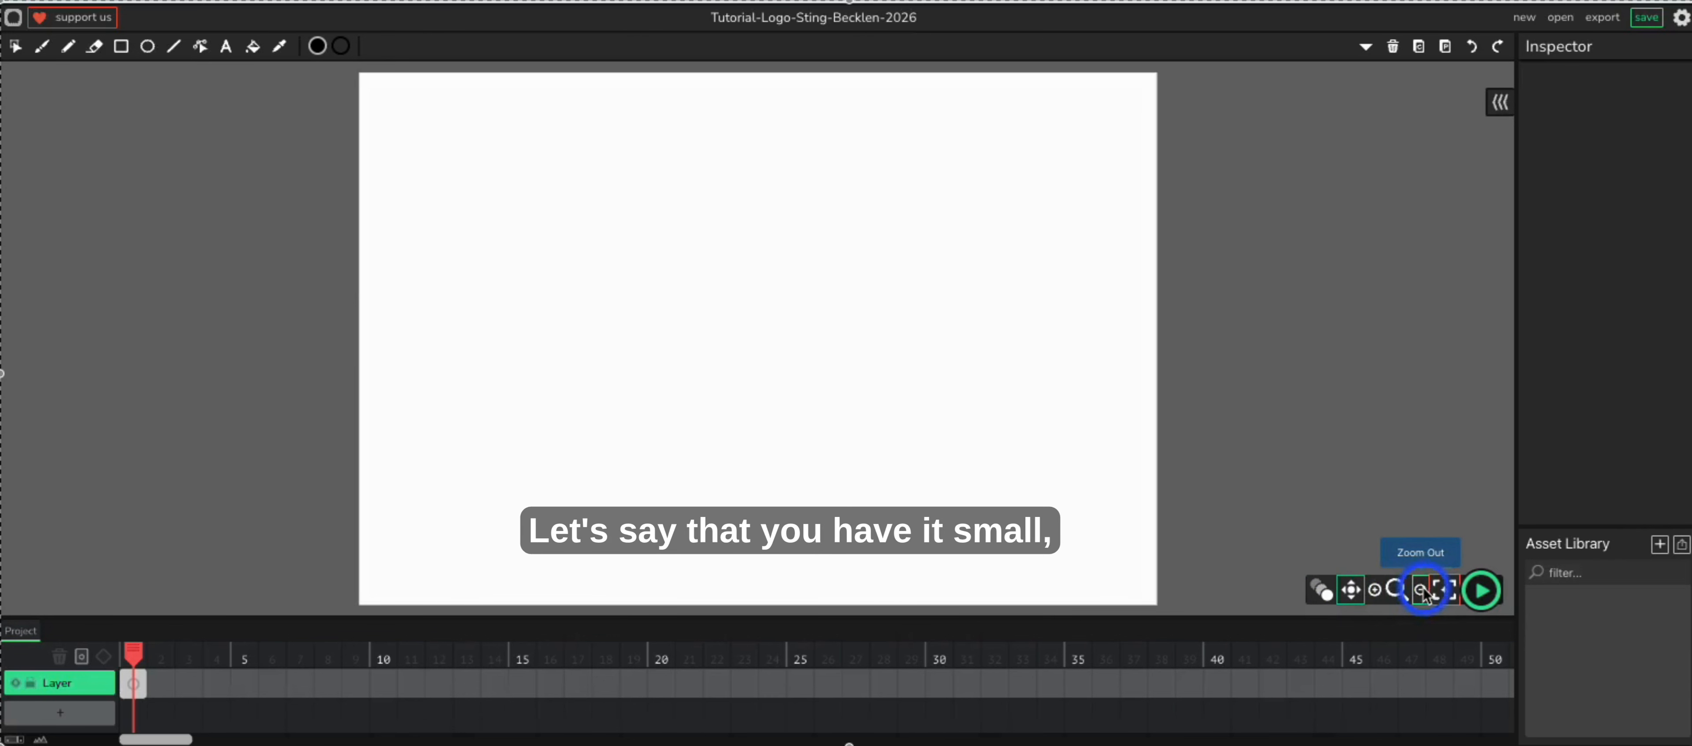
click(1421, 593)
click(1445, 590)
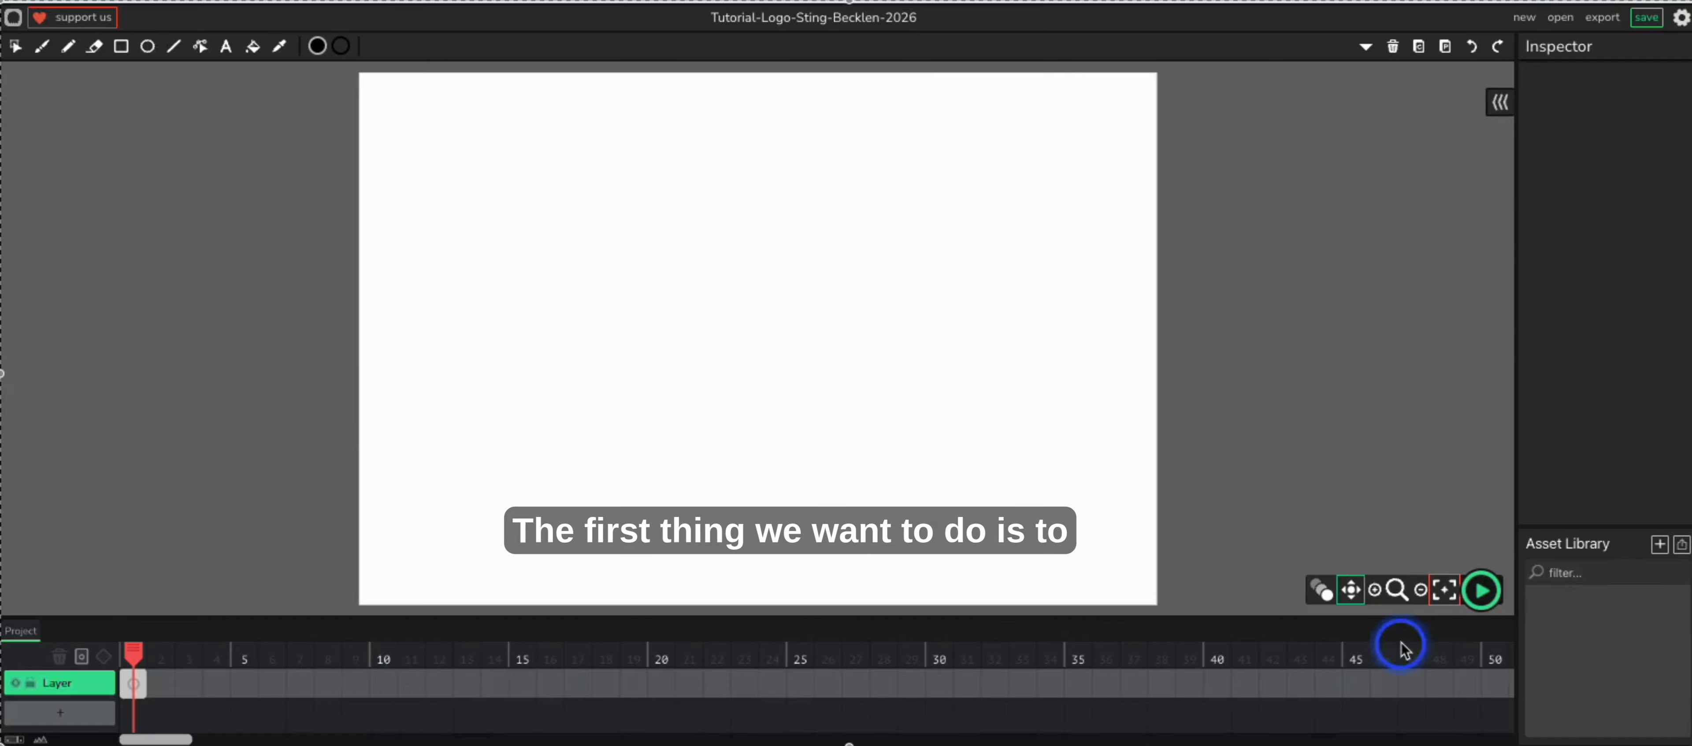
- Import logo.png, logo-empty.png and clicker.png into the asset library from OneDrive's Trimble Tech > Department Branding > DIGITAL MEDIA CLASS LOGO folder
click(1681, 546)
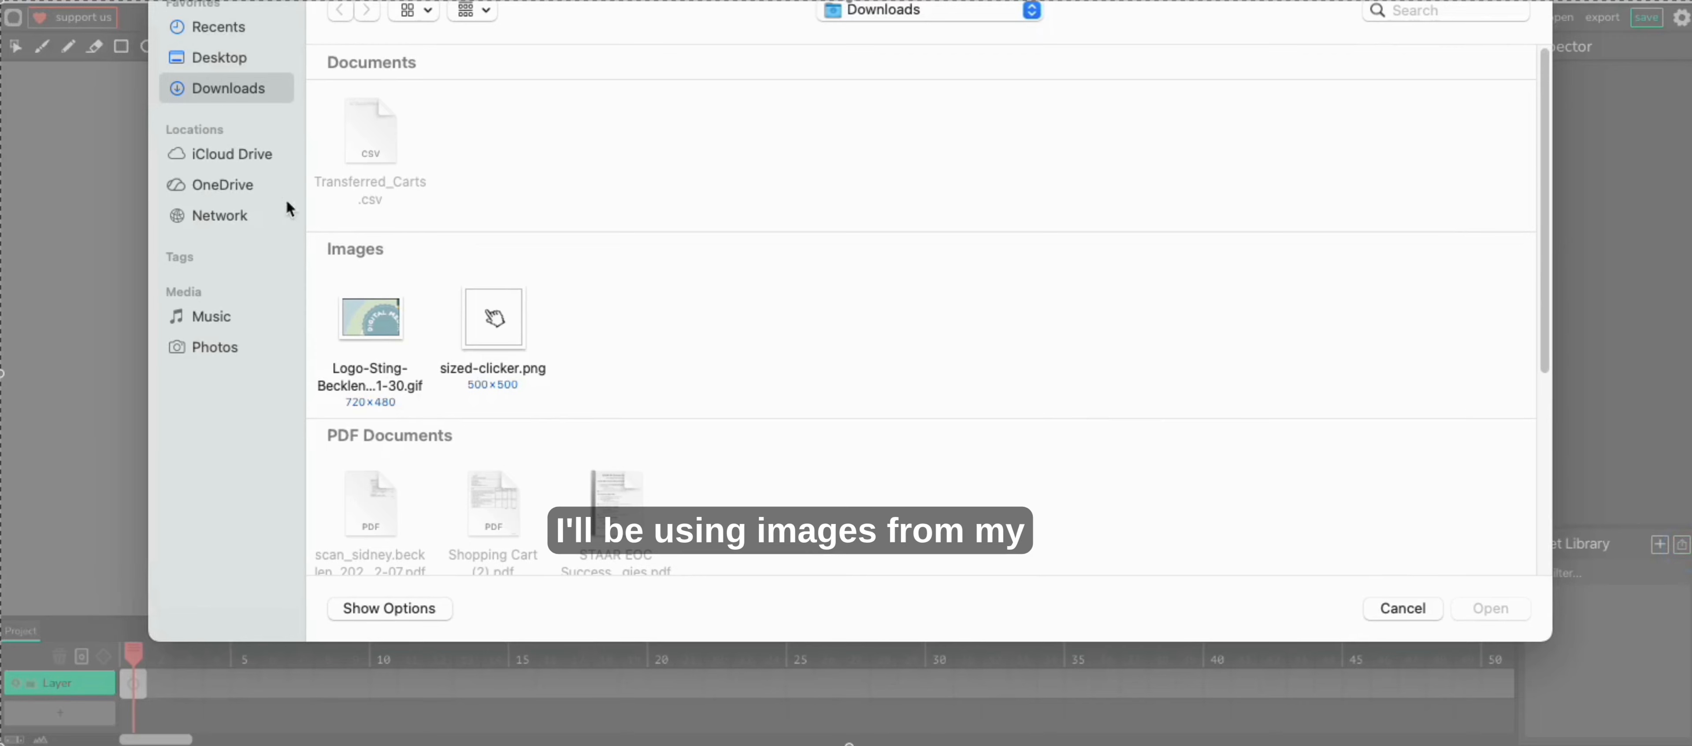
click(245, 192)
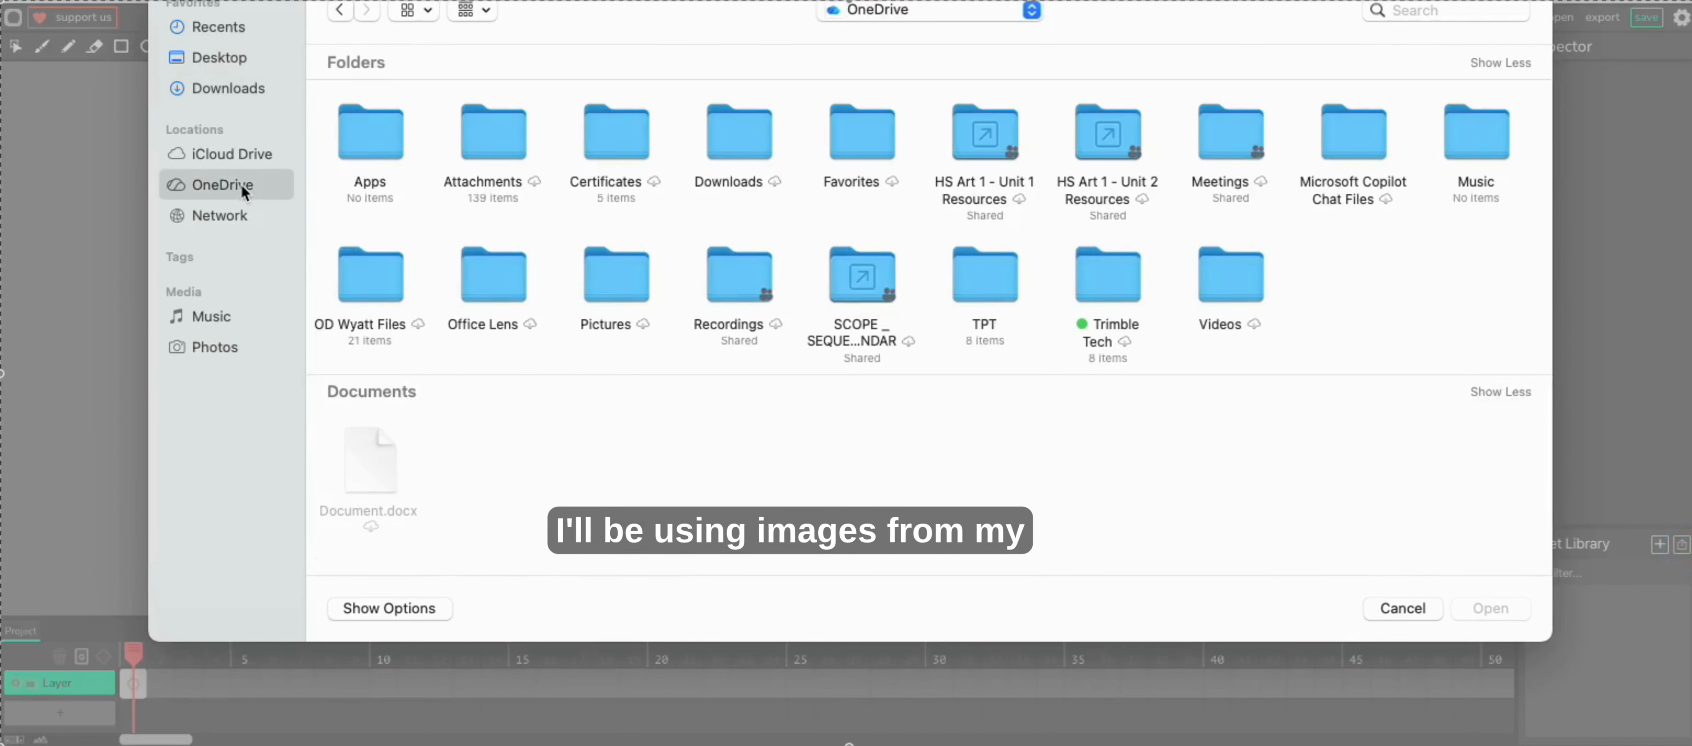
double_click(1109, 289)
double_click(488, 139)
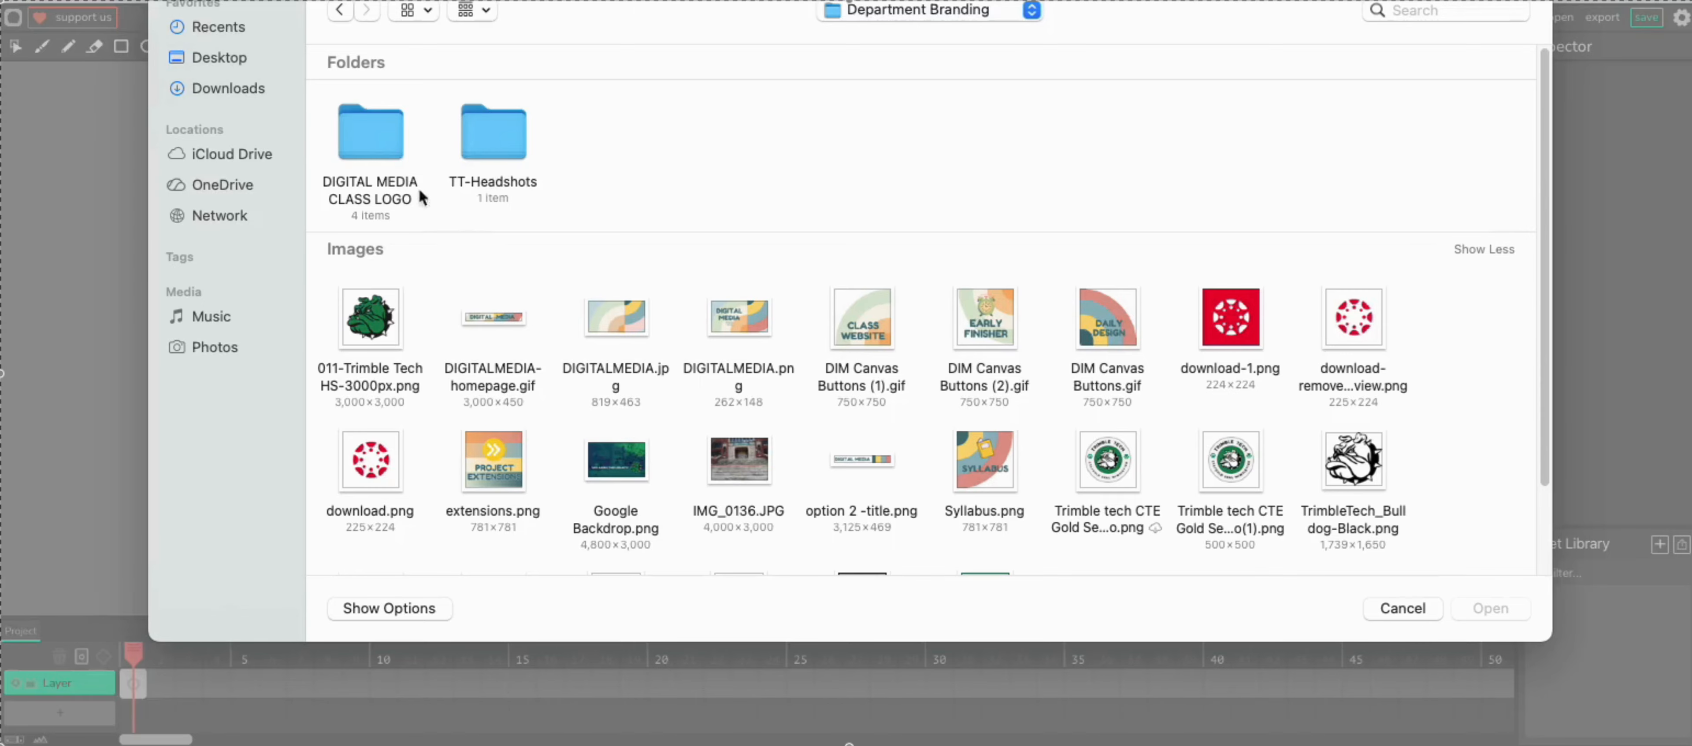
double_click(370, 130)
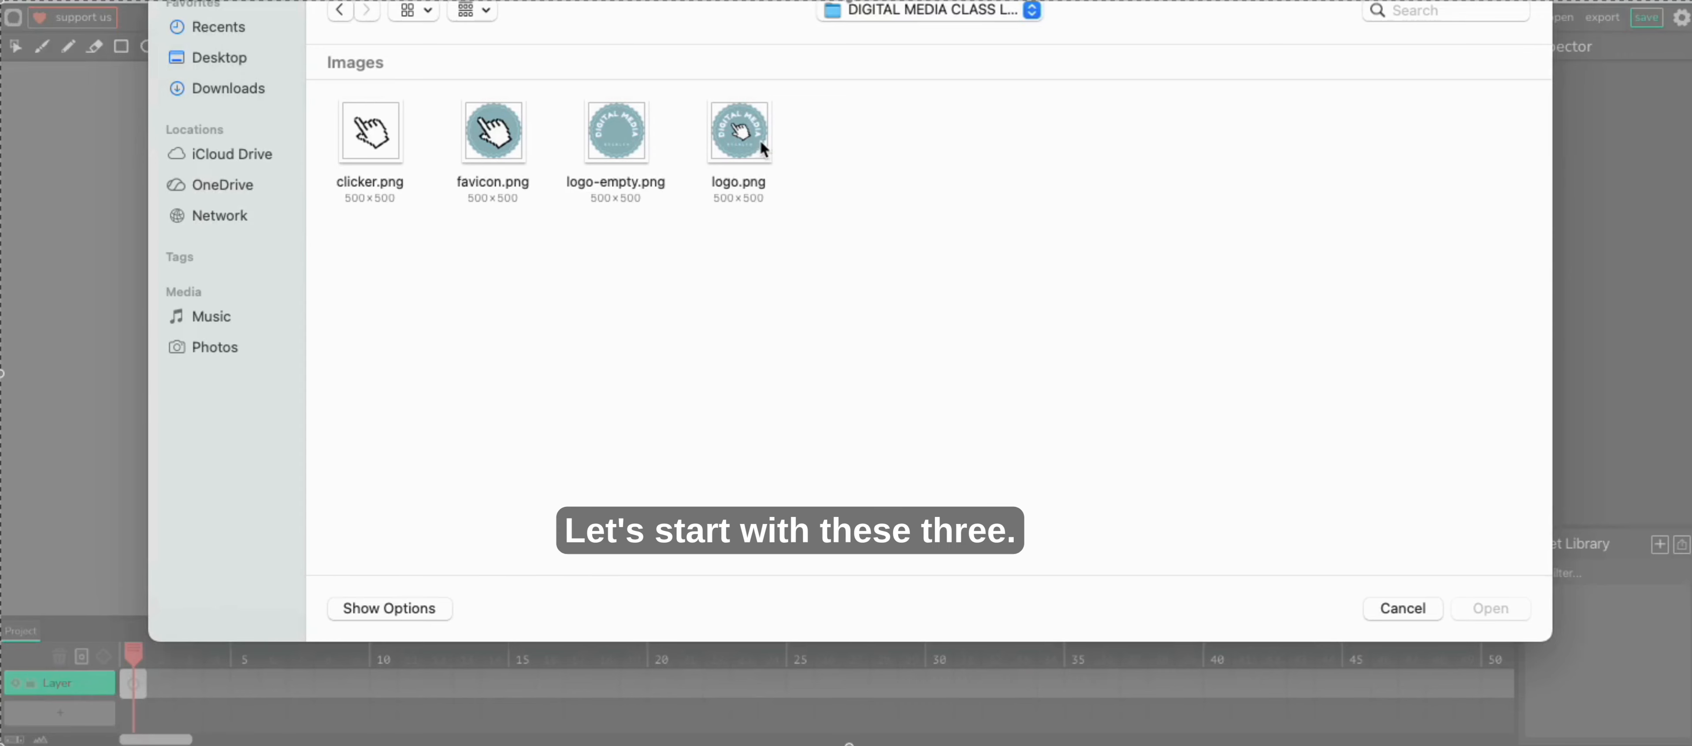
click(739, 130)
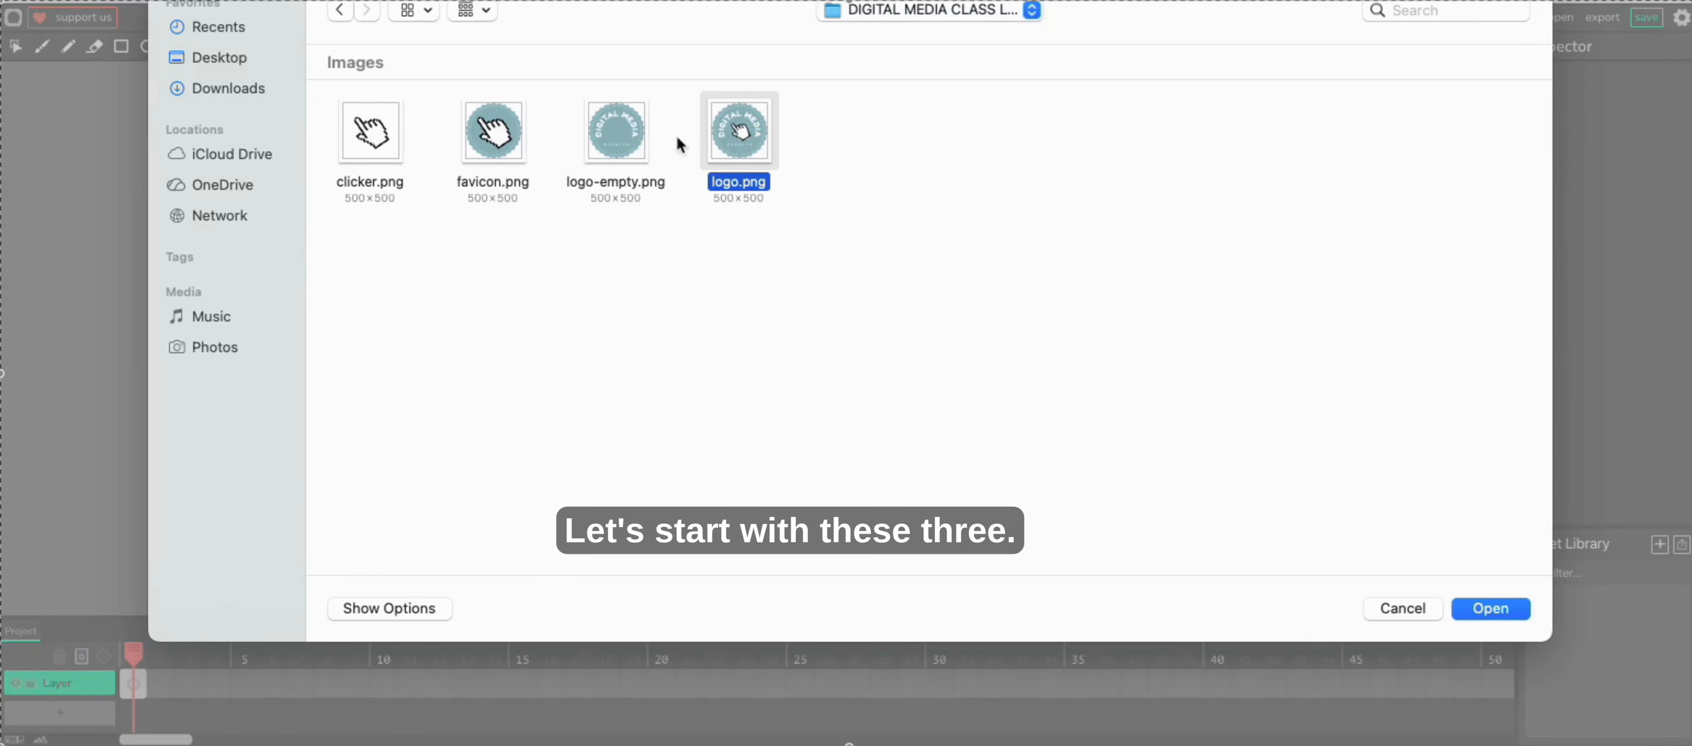
super+click(607, 135)
super+click(380, 148)
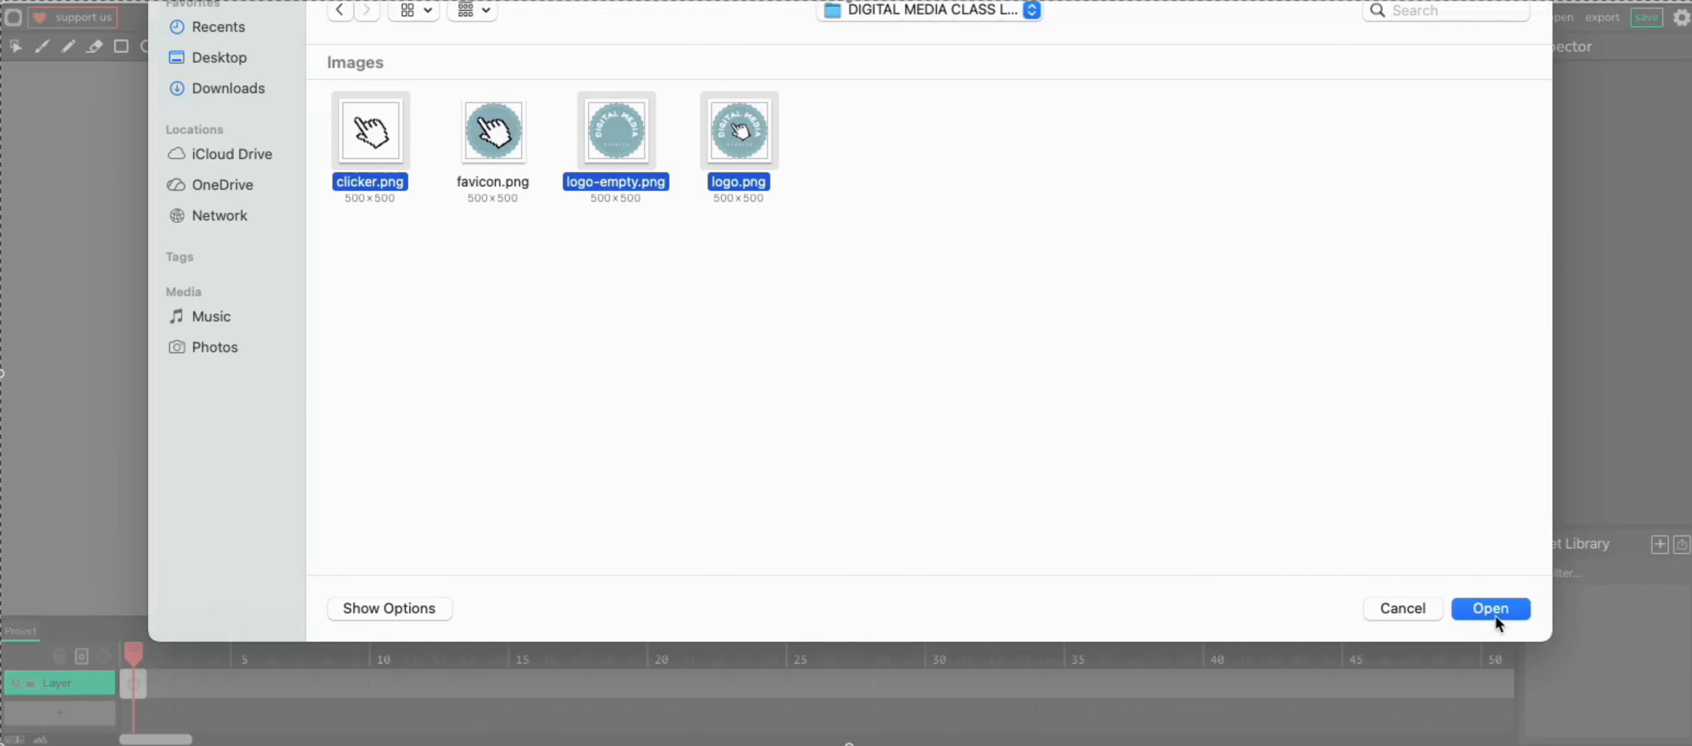
click(1471, 611)
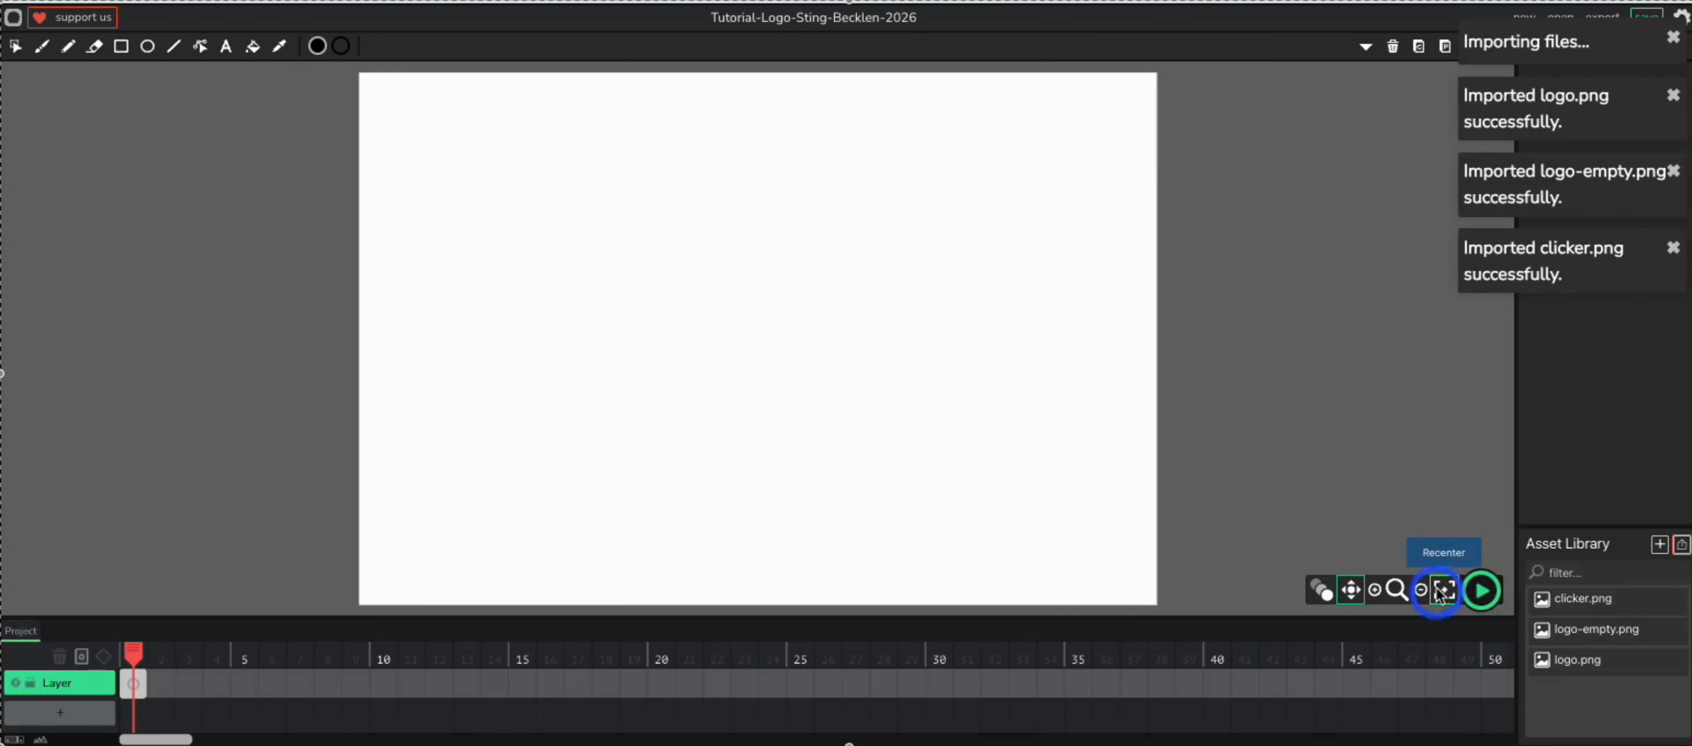
click(1668, 44)
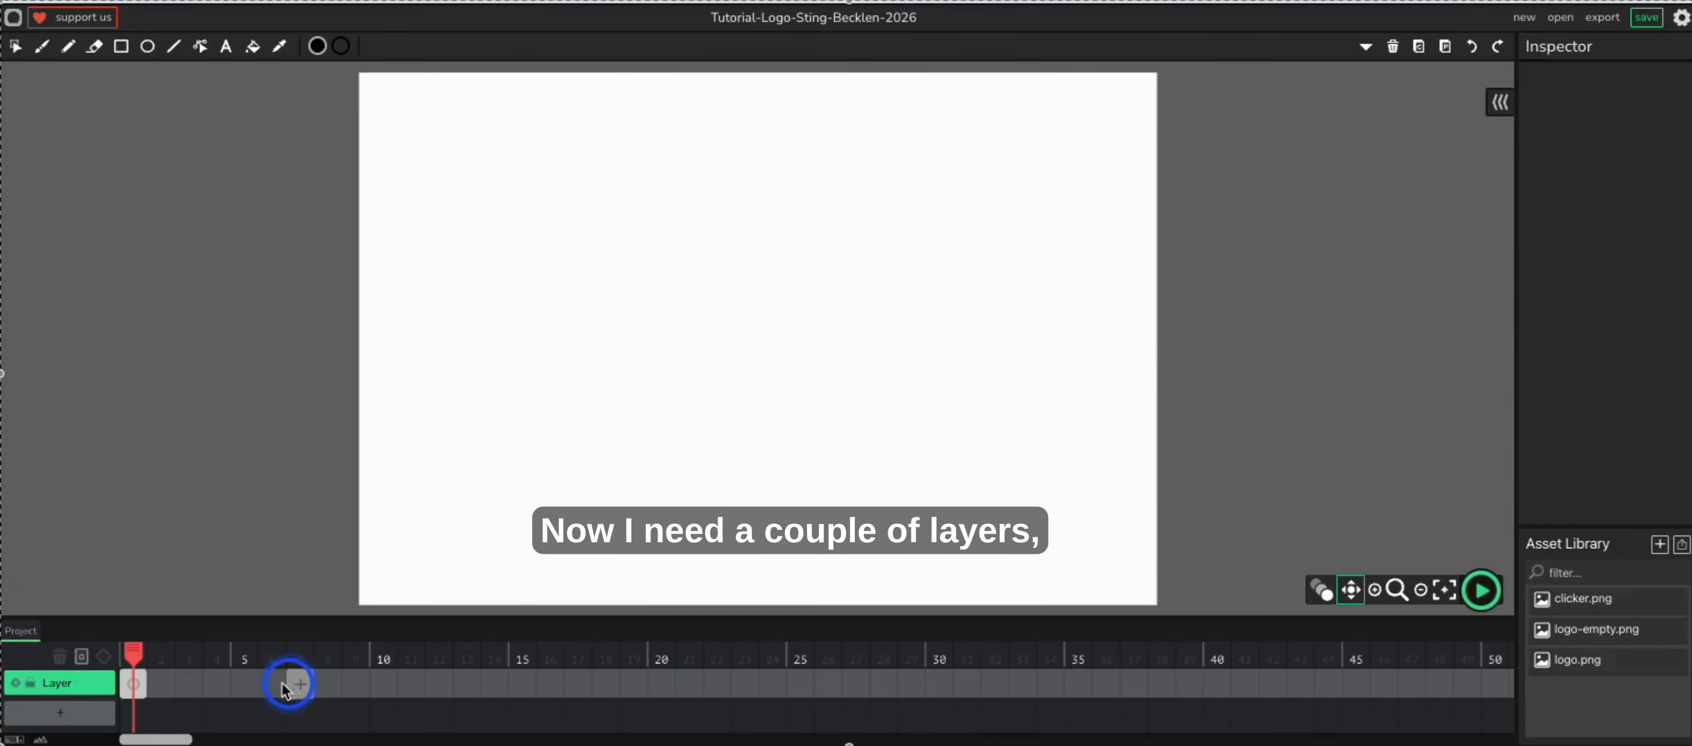
- Rename the project's only layer as Background
click(69, 684)
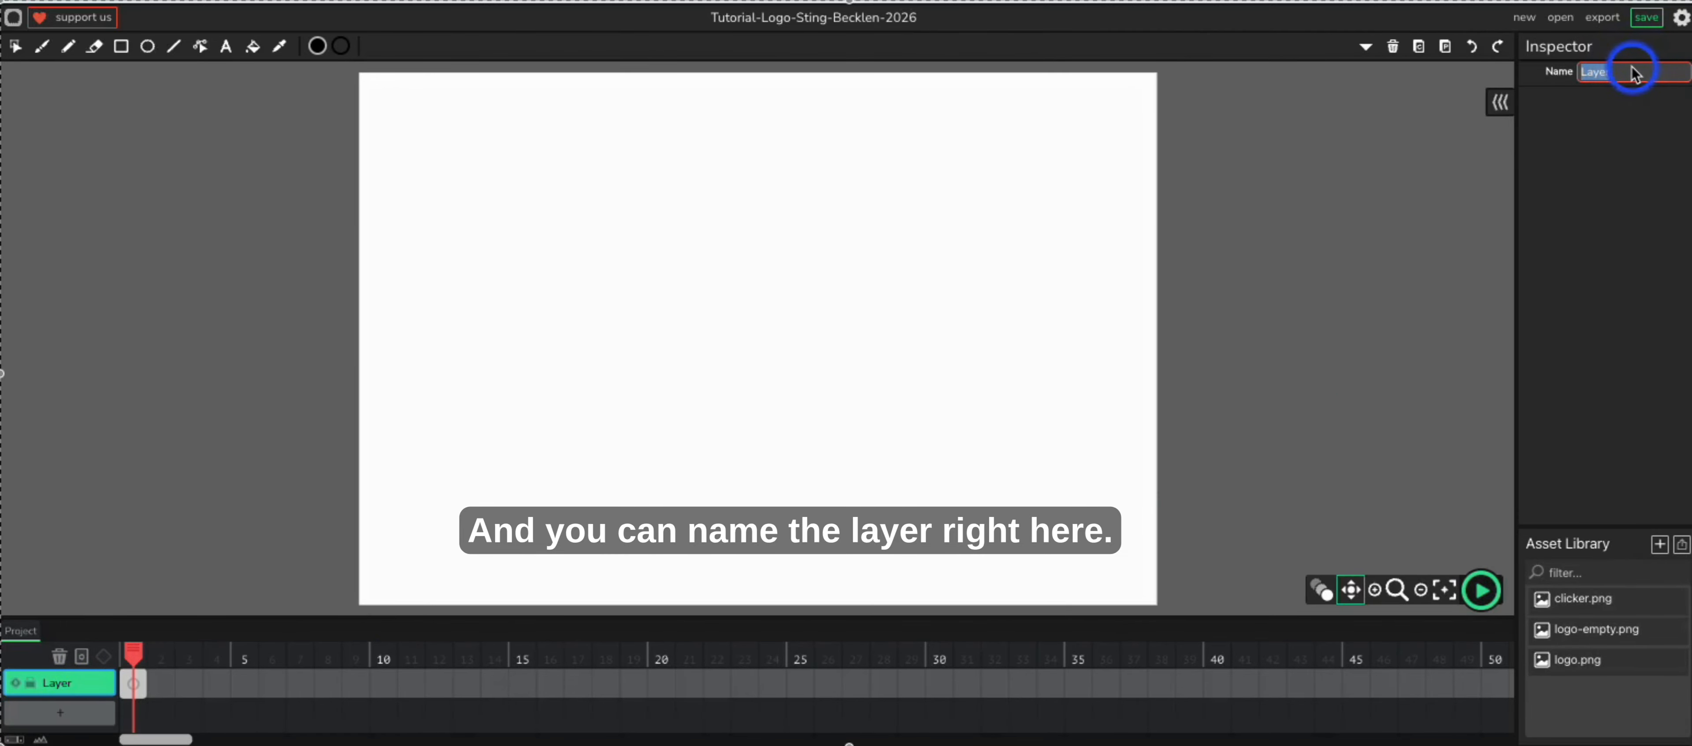
text(b)
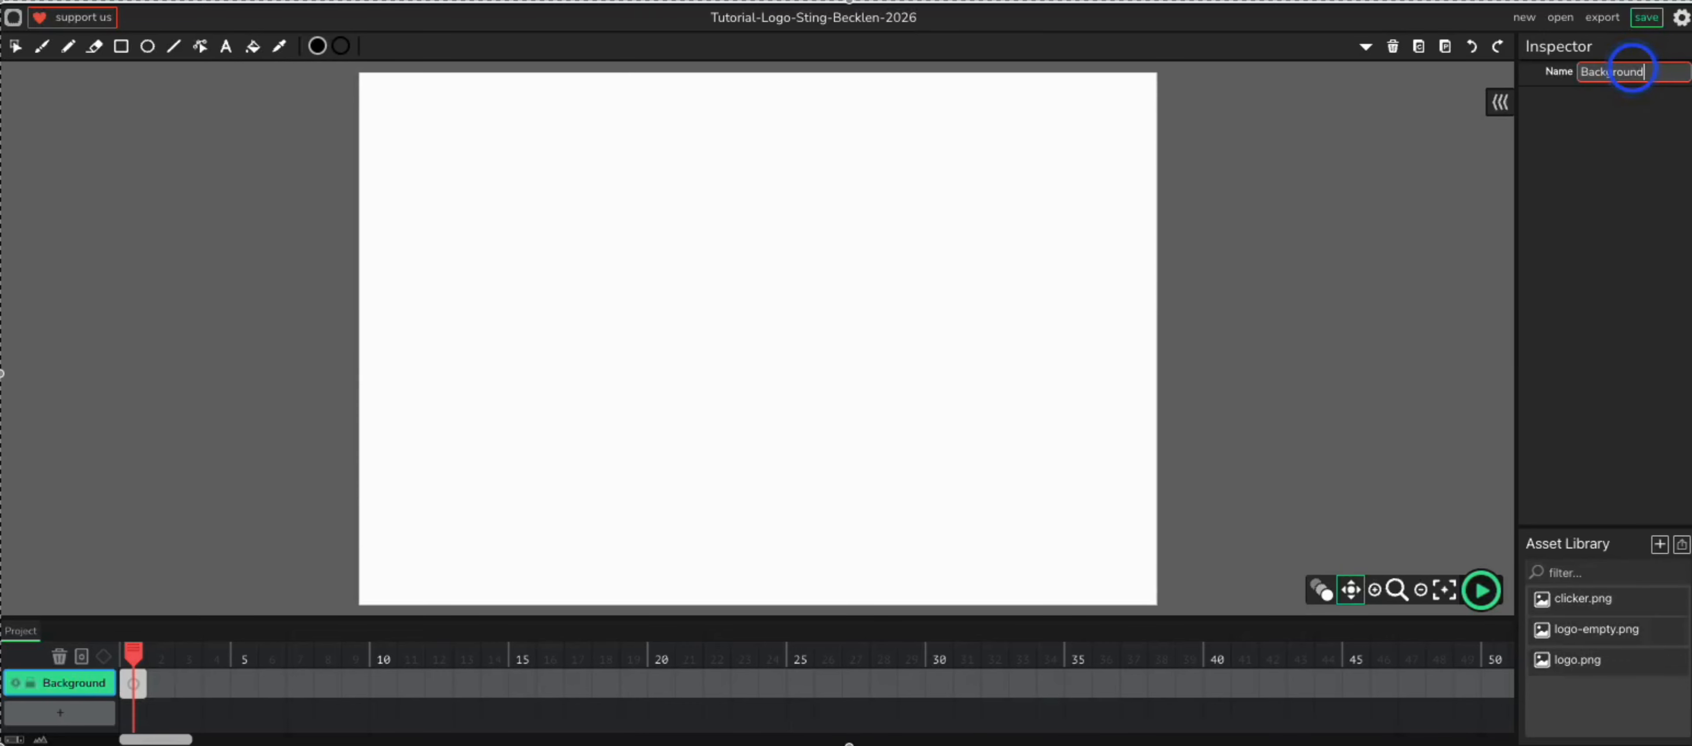
click(1613, 124)
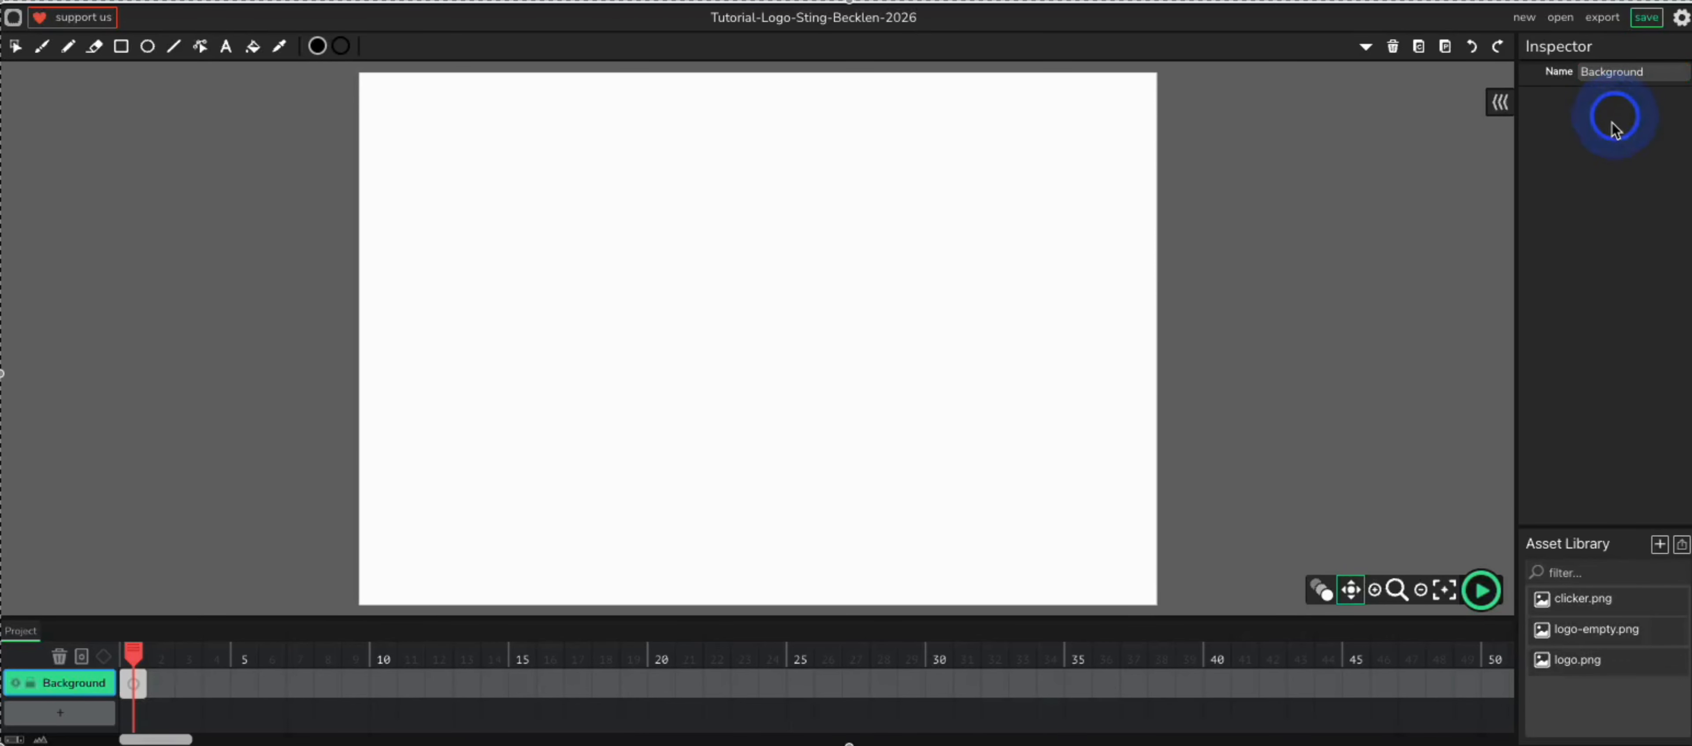
- Import DIGITALMEDIA.jpg into the asset library from the Department Branding folder
click(1679, 546)
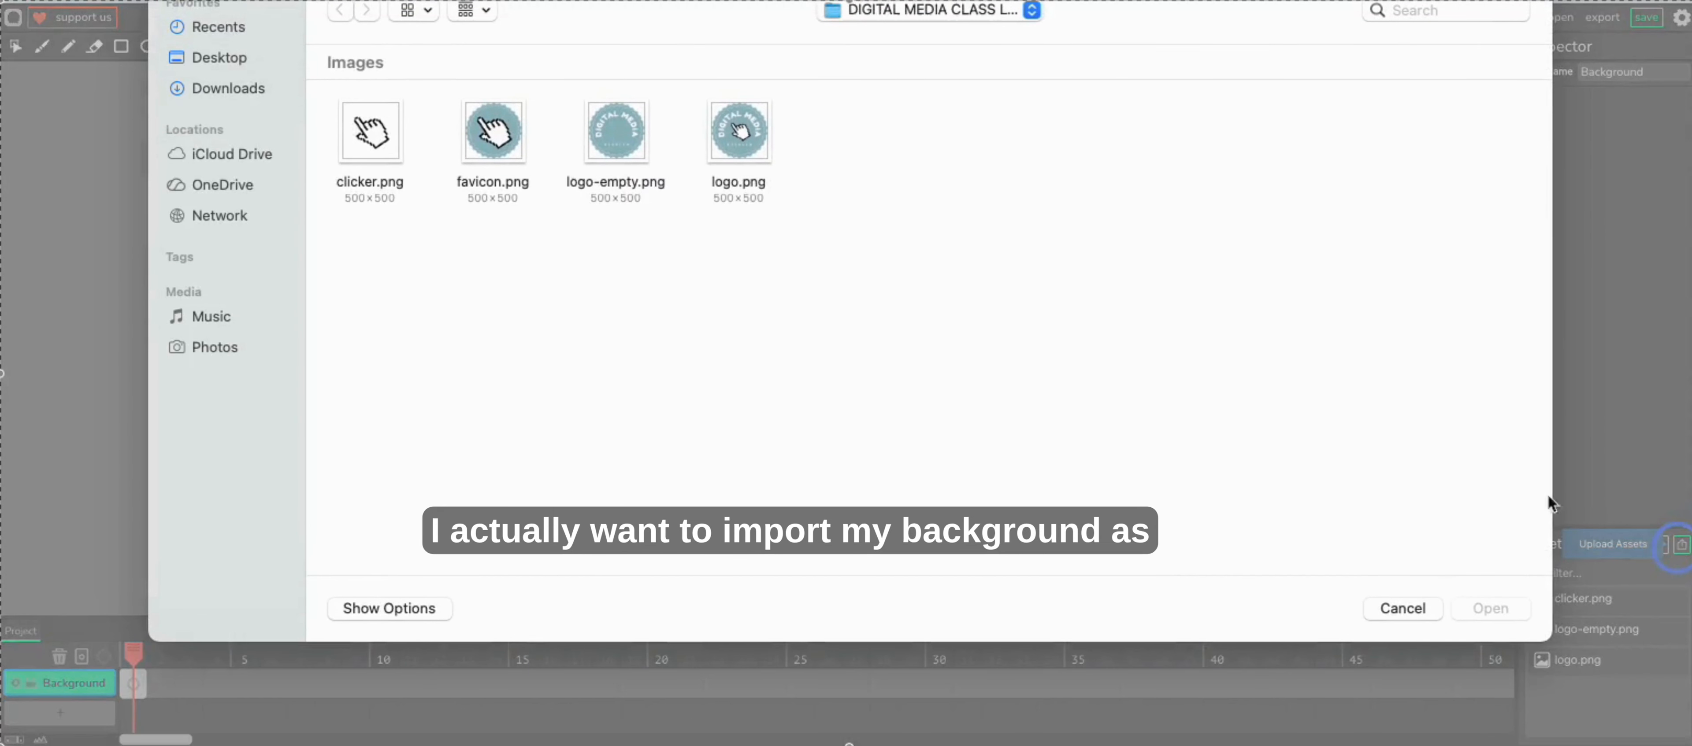
click(923, 14)
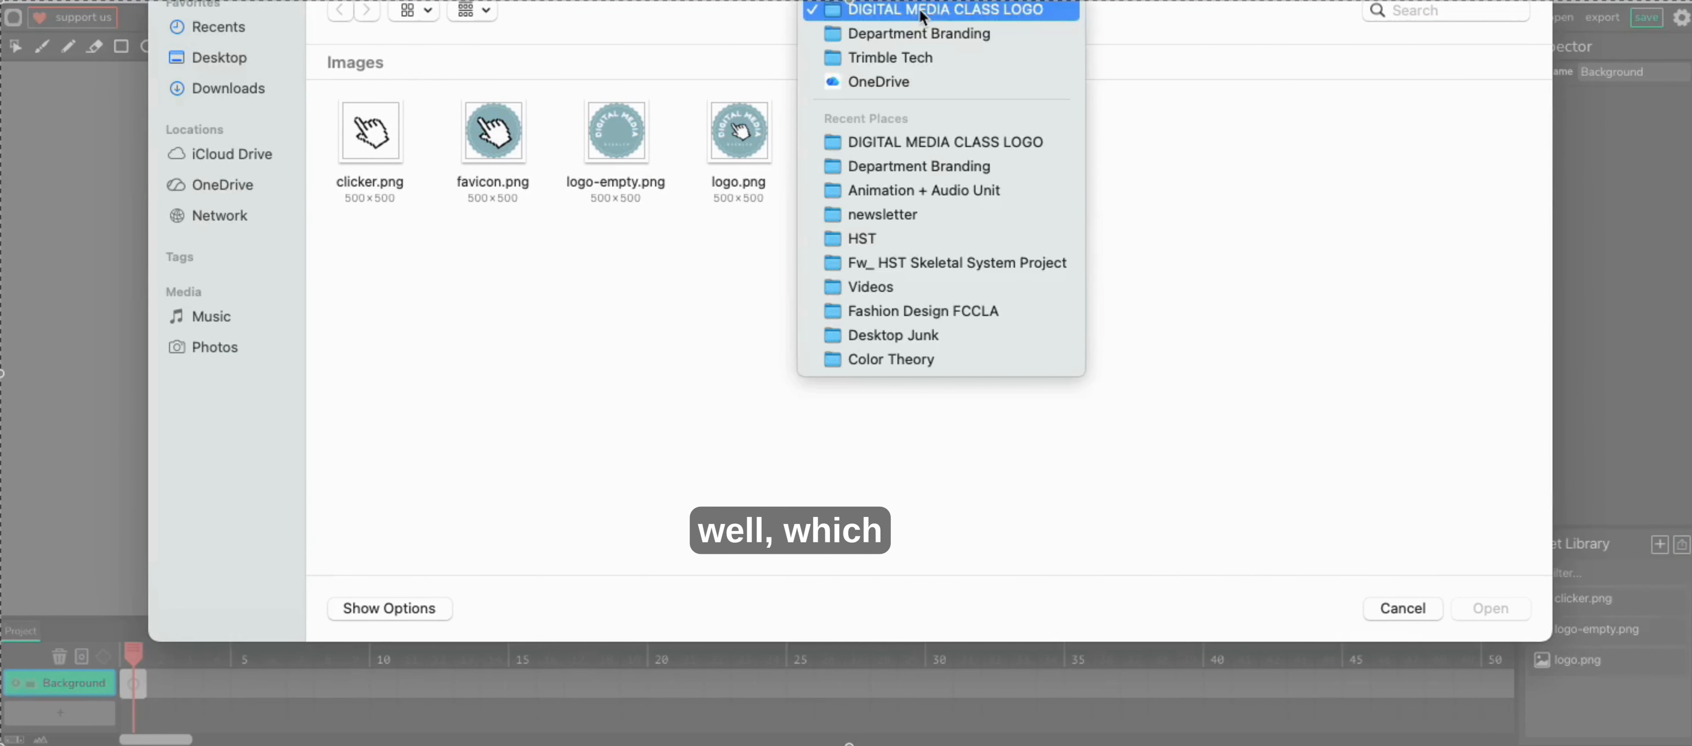
click(886, 35)
click(615, 332)
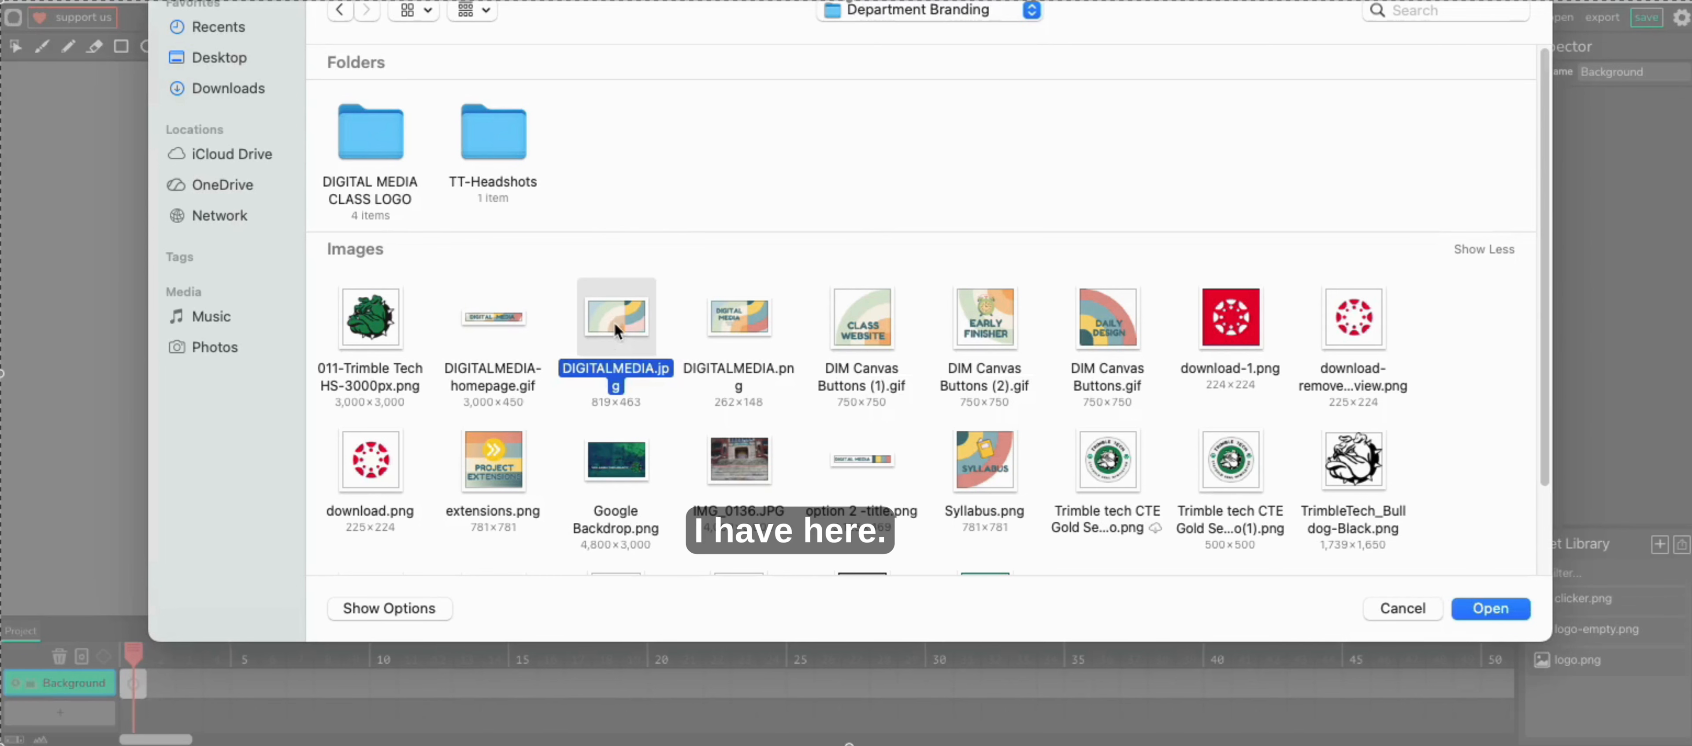
click(1487, 610)
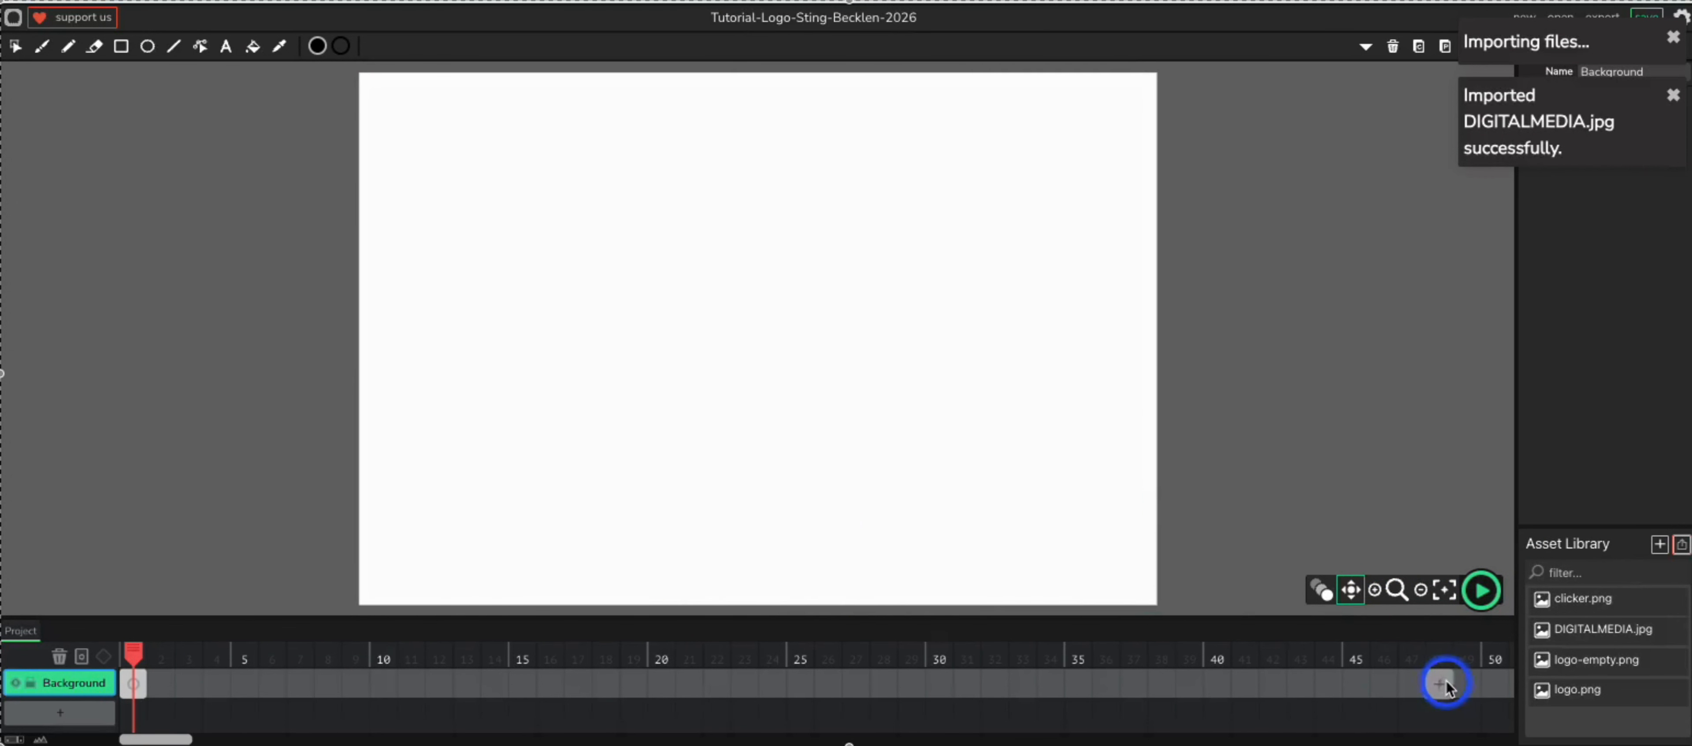
- Add DIGITALMEDIA.jpg to the canvas on the first frame of the Background layer
click(139, 687)
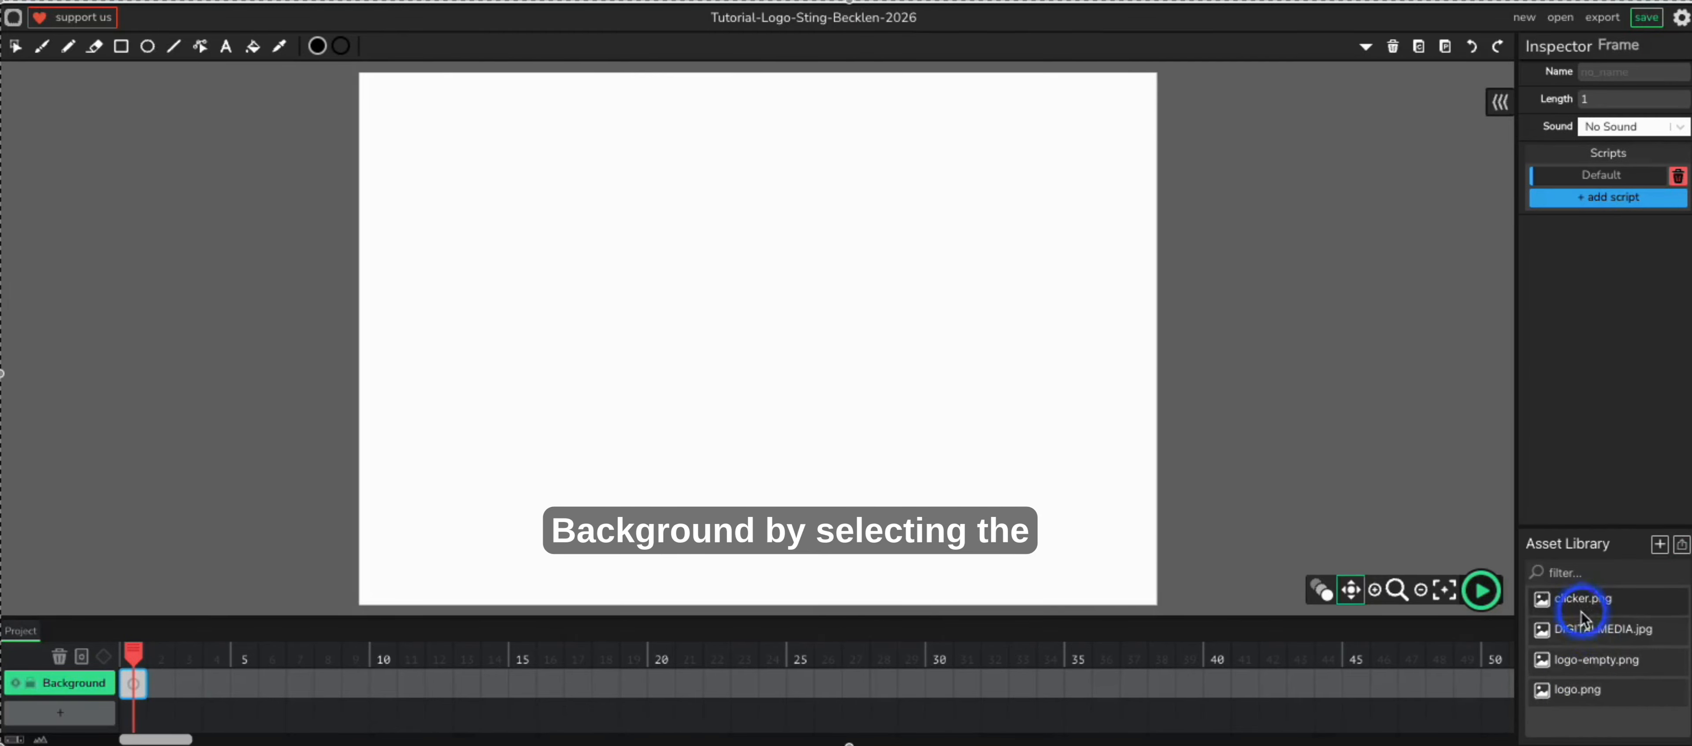
click(1602, 631)
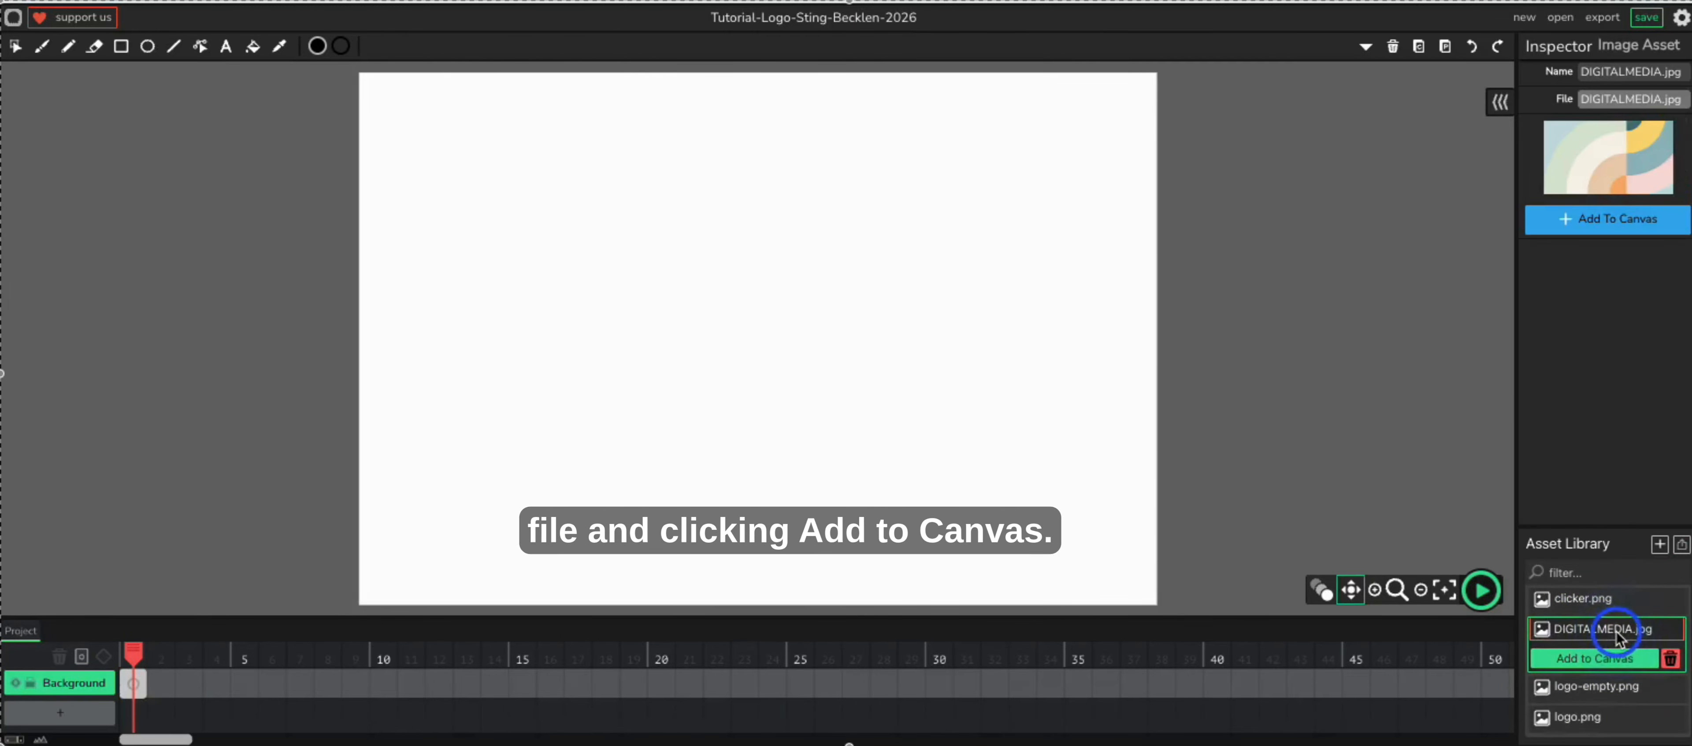
click(1623, 658)
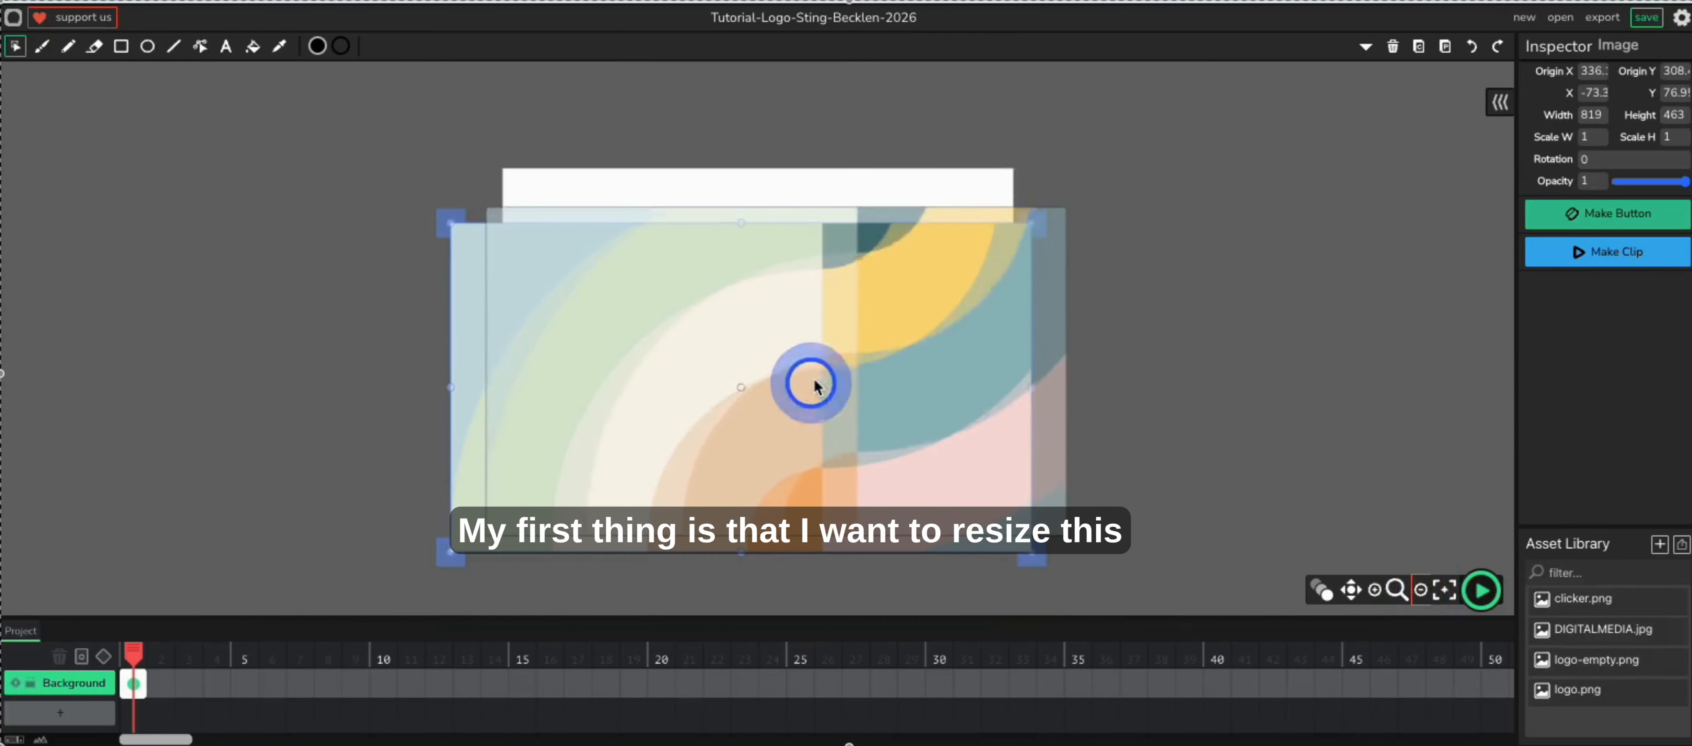
- Move the background image over the canvas and resize it to about 735 by 475 pixels
drag(814, 384, 796, 349)
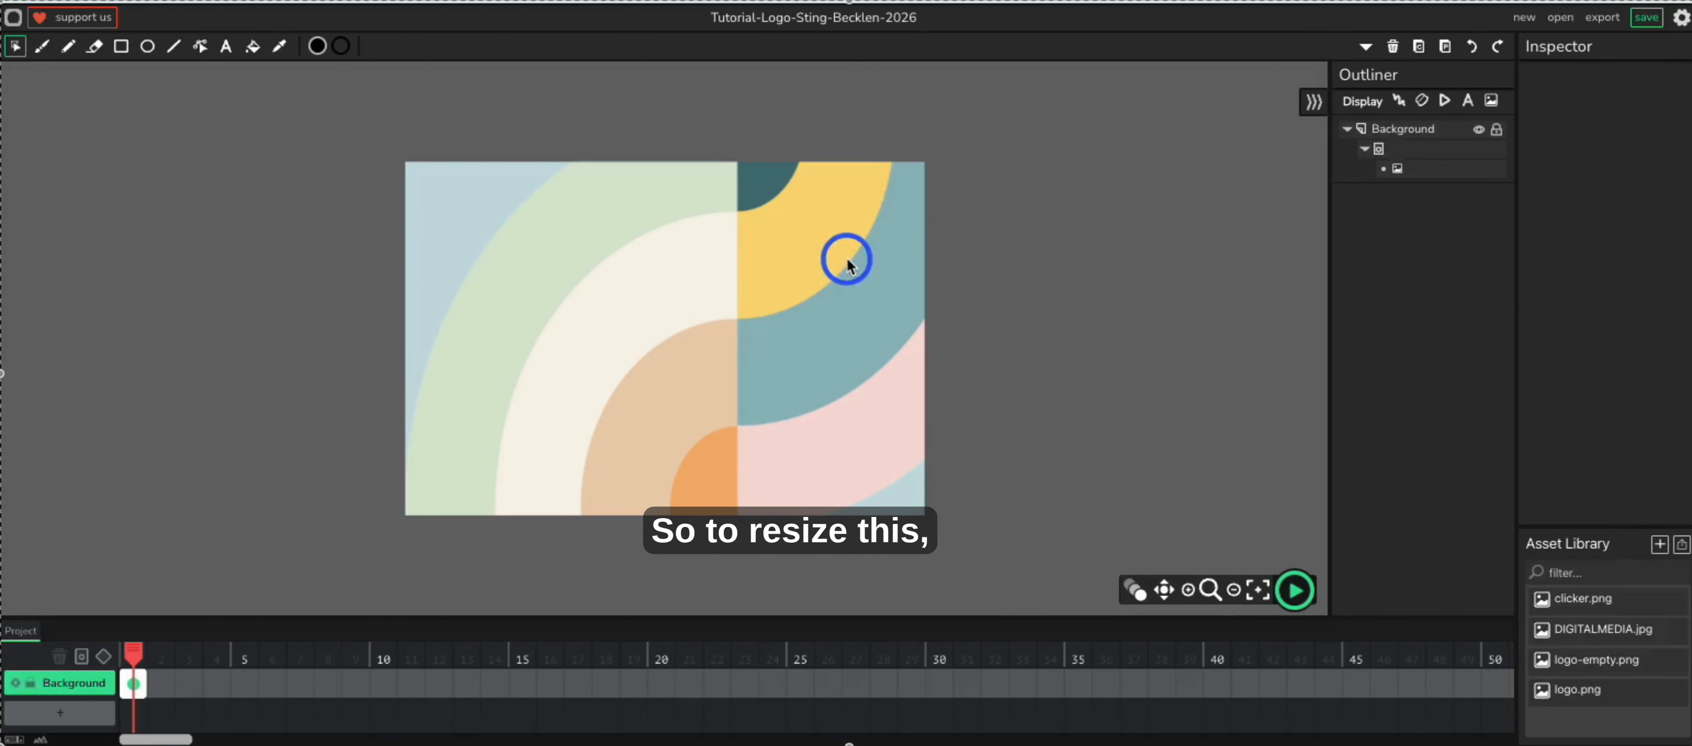
click(847, 263)
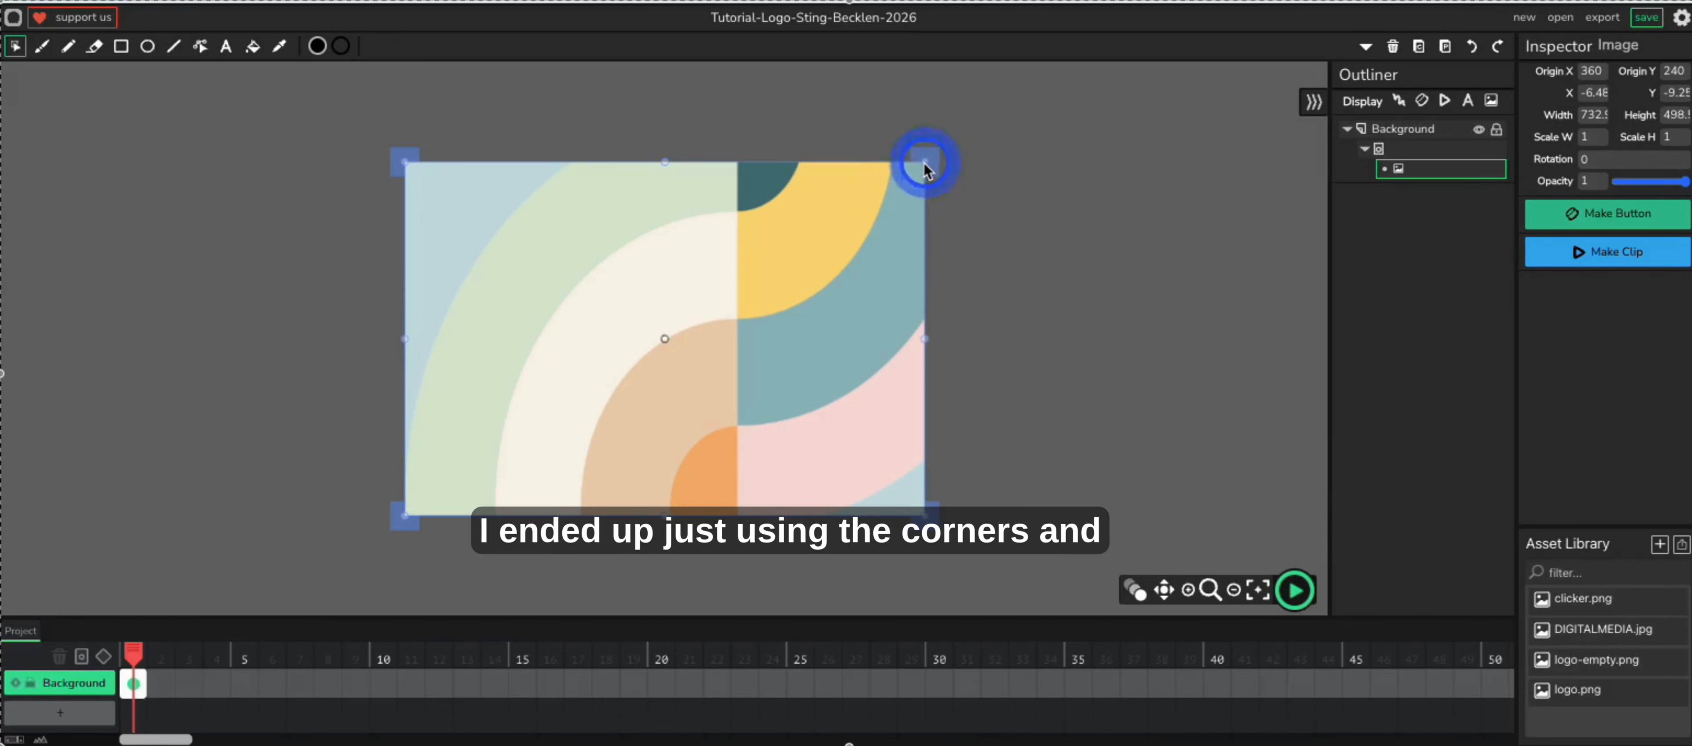
drag(925, 169, 865, 246)
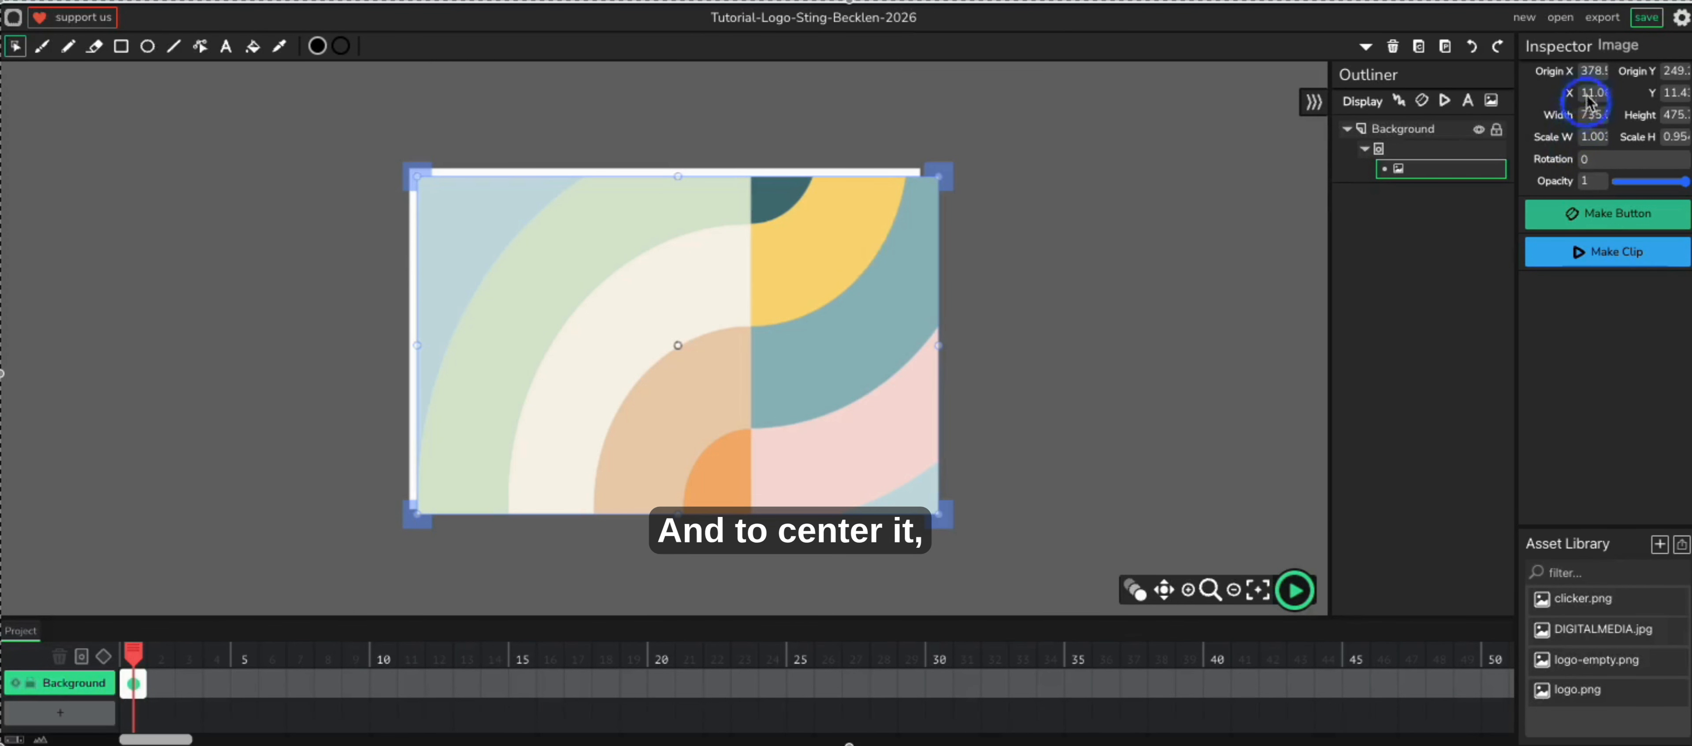
- Center the background image on the canvas by setting its origin to X 360 and Y 240
double_click(1589, 71)
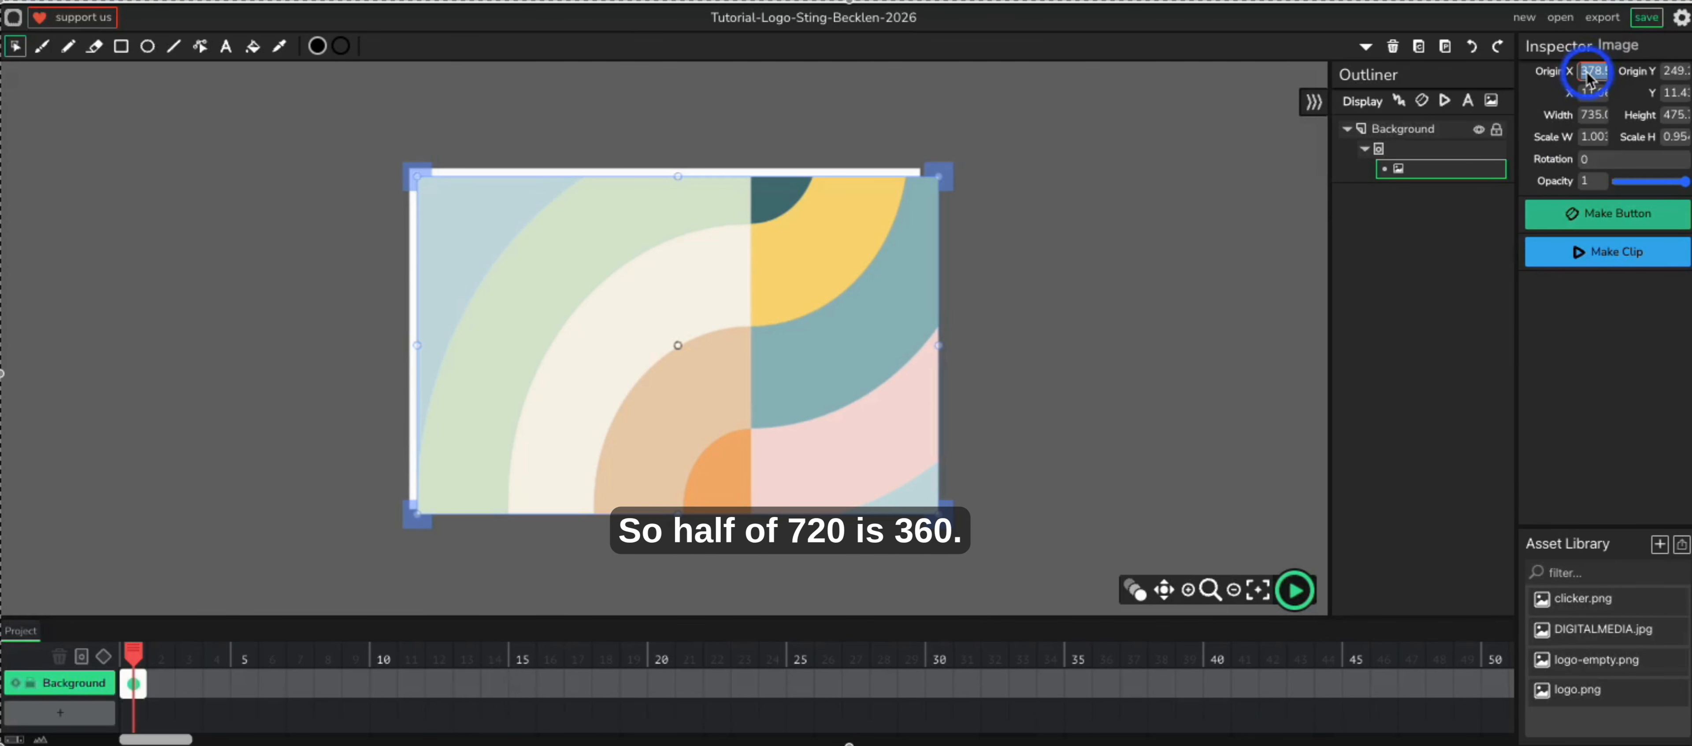
text(360)
key(Return)
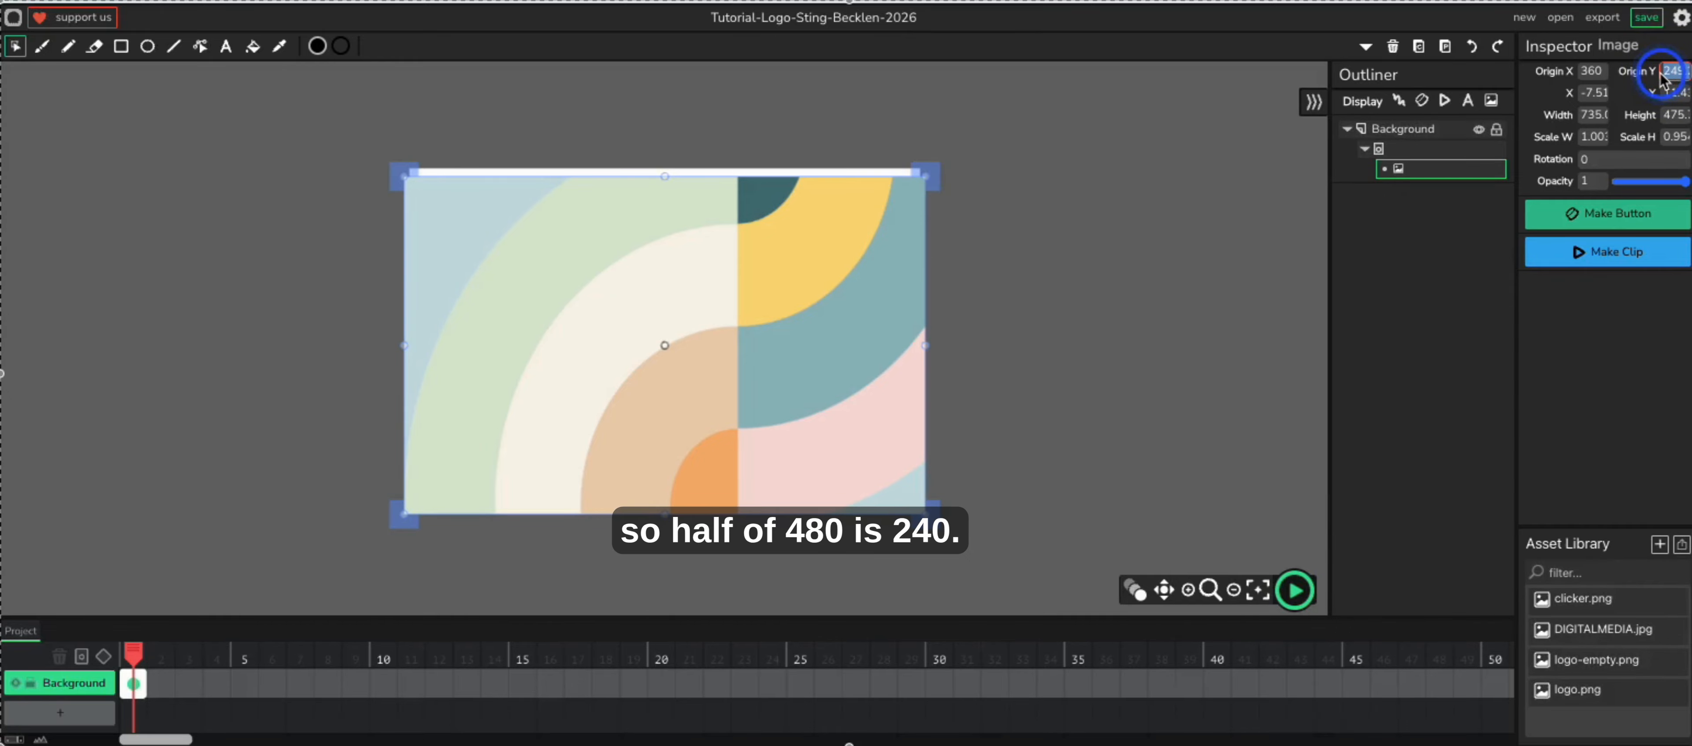
text(240)
key(Return)
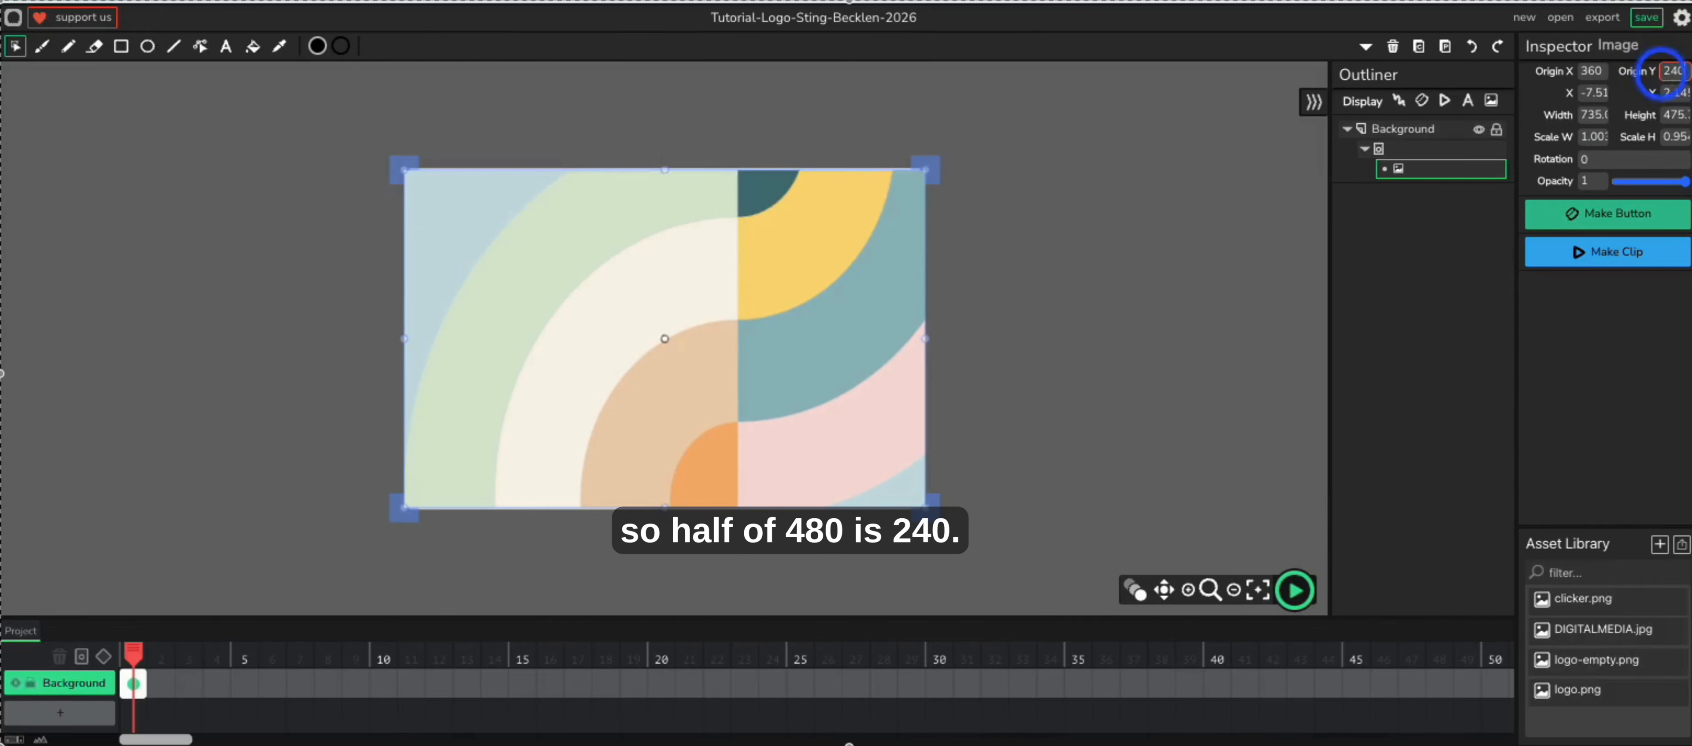
click(1018, 302)
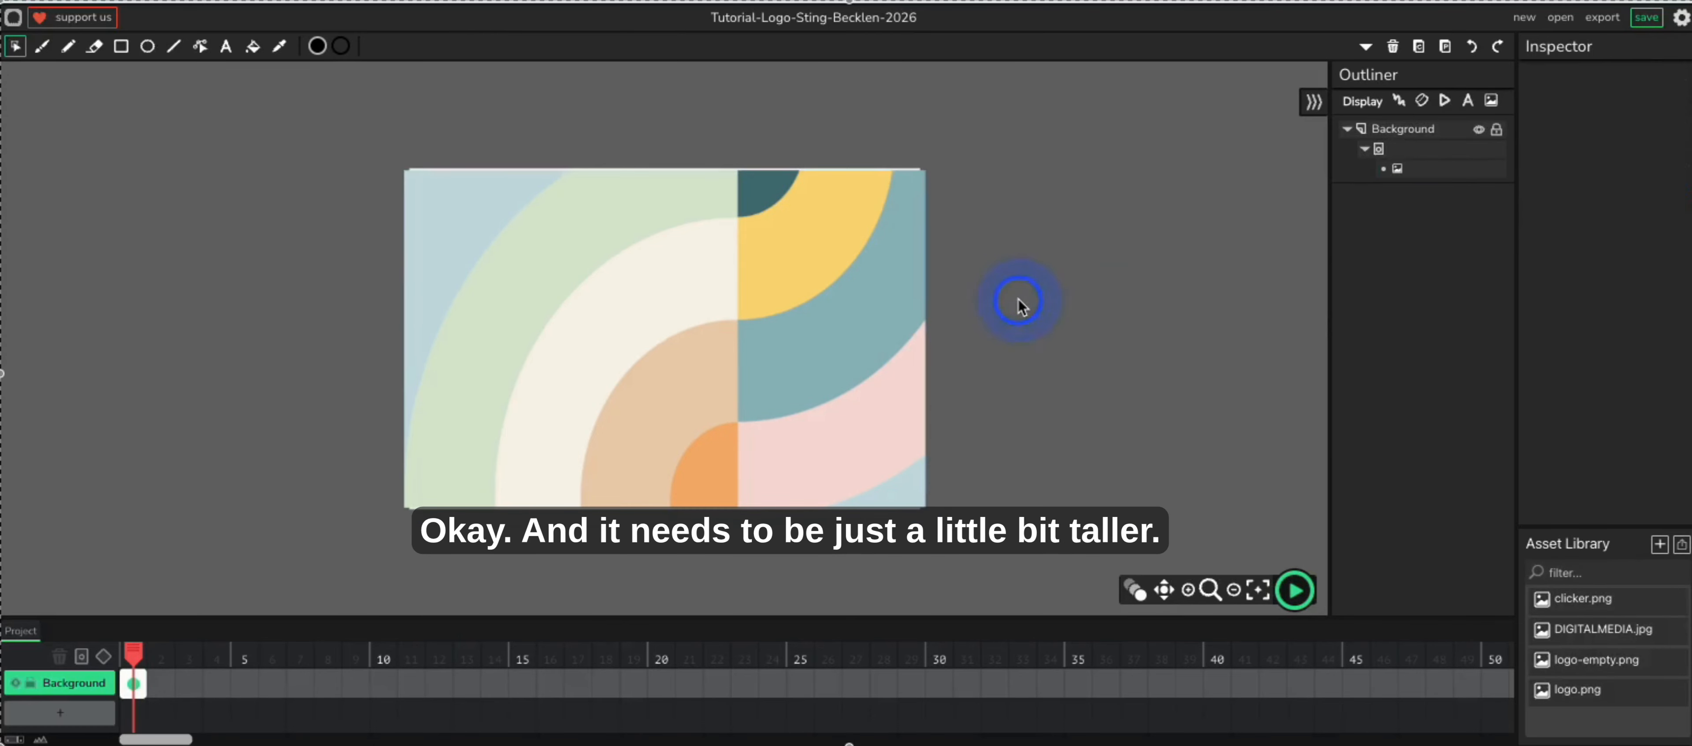
- Stretch the background image slightly taller to cover the full height of the canvas
click(788, 282)
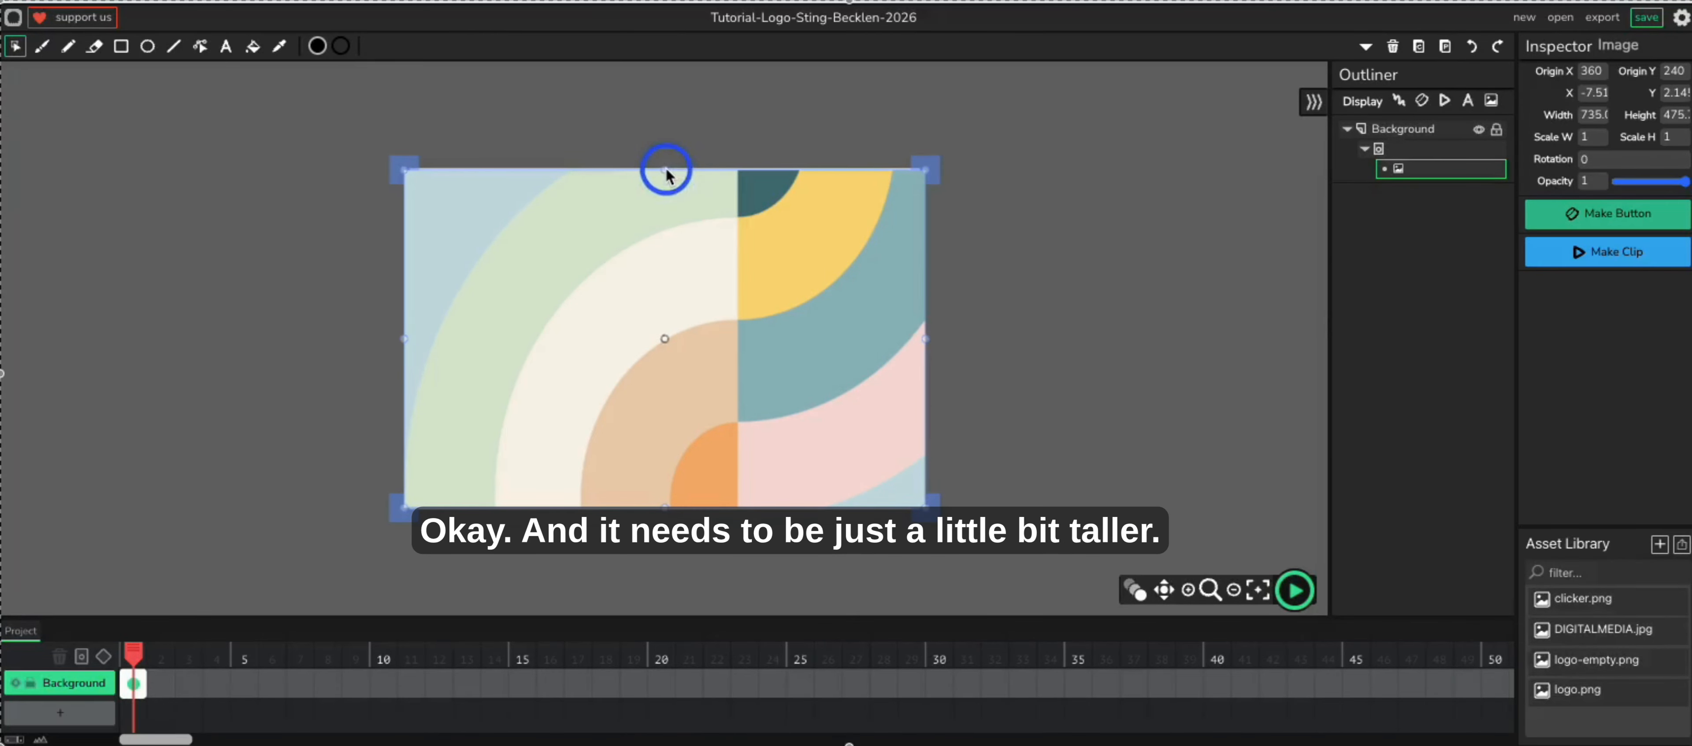
drag(666, 172, 663, 165)
click(1046, 230)
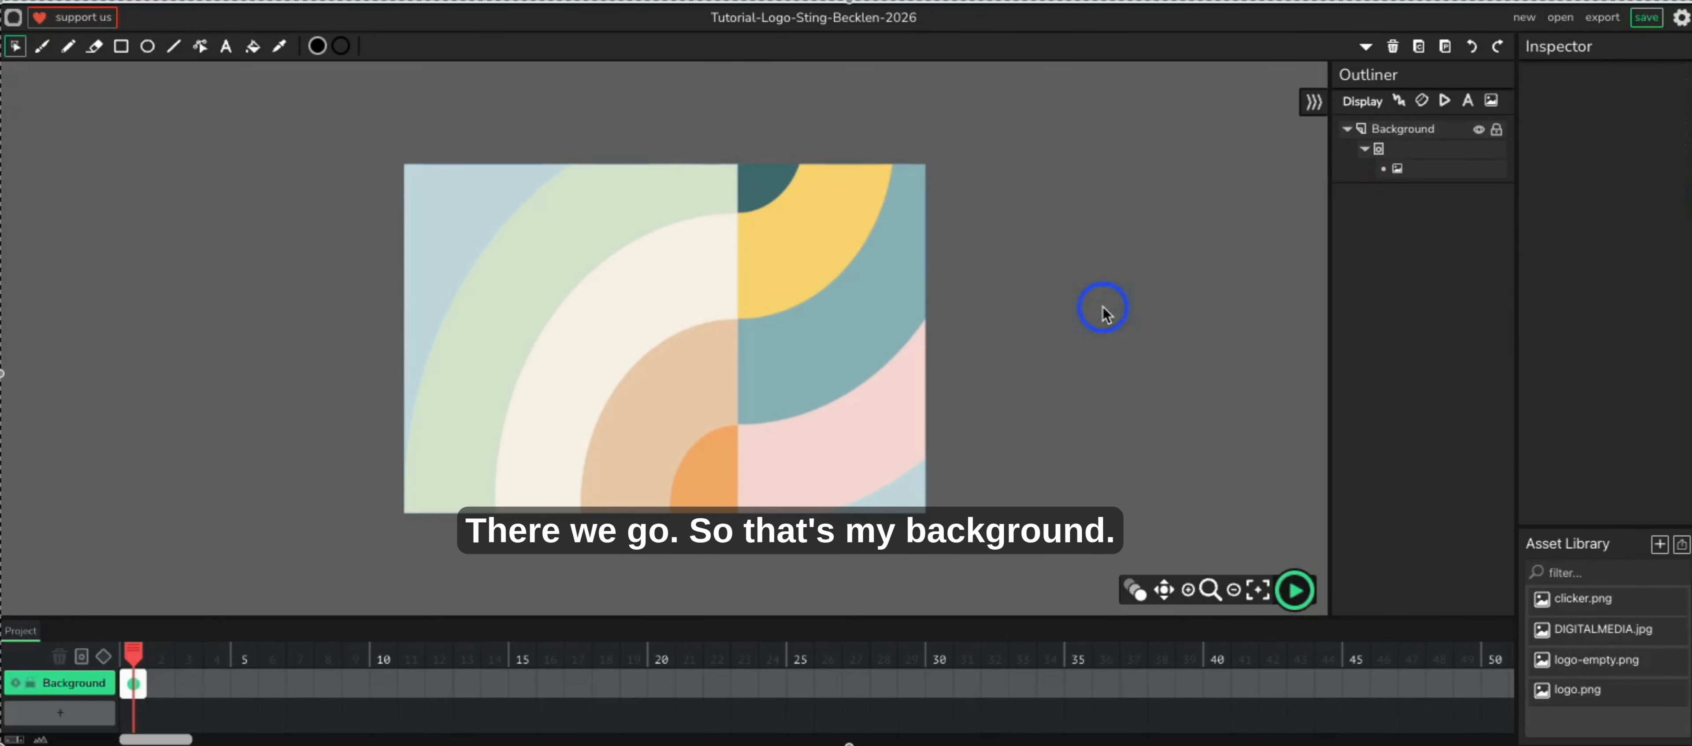
- Lock the Background layer and add a new layer named Empty Logo
click(29, 686)
click(60, 713)
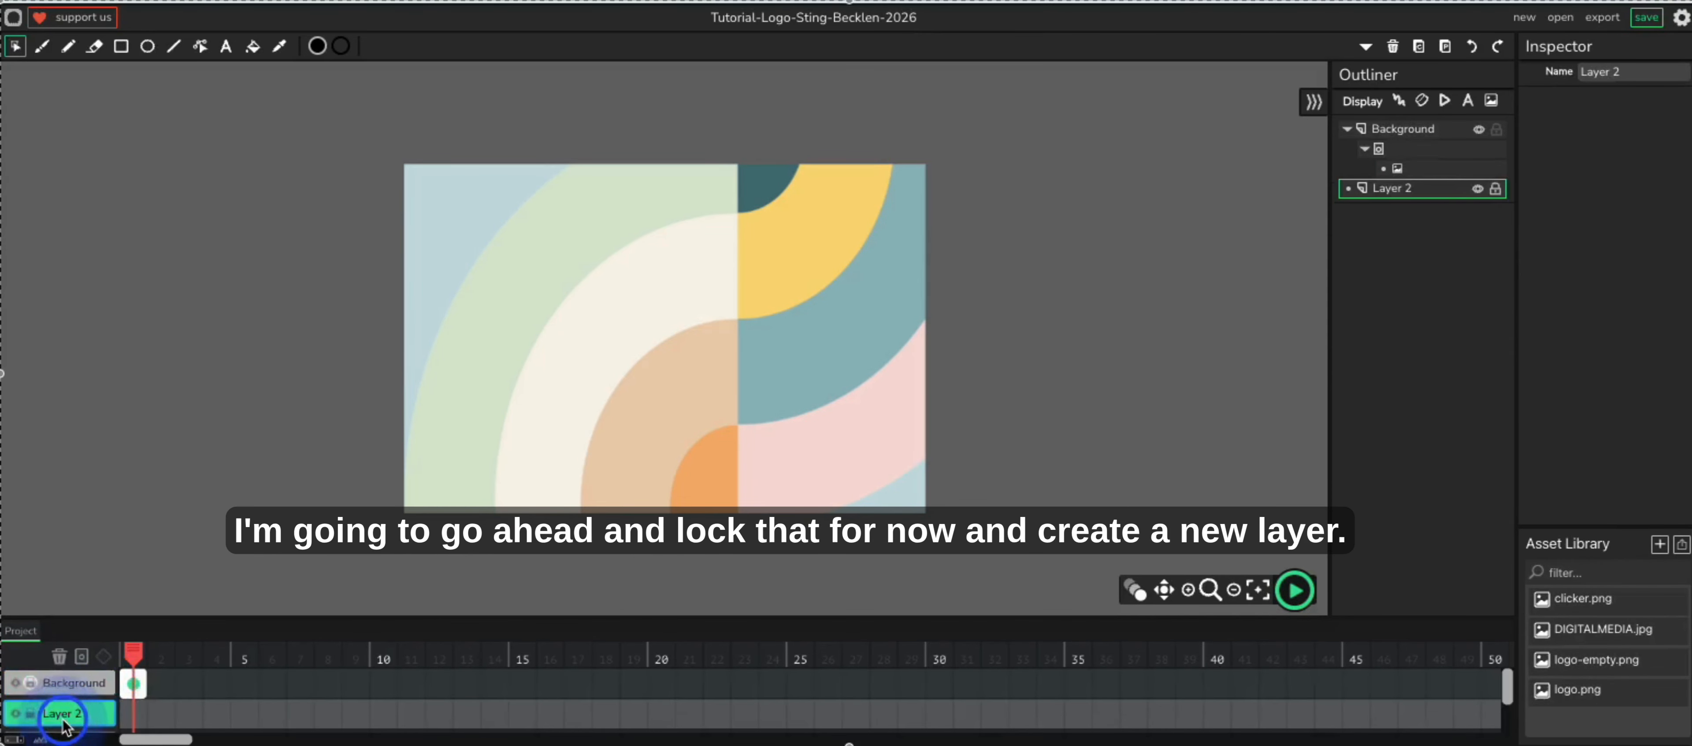
click(69, 693)
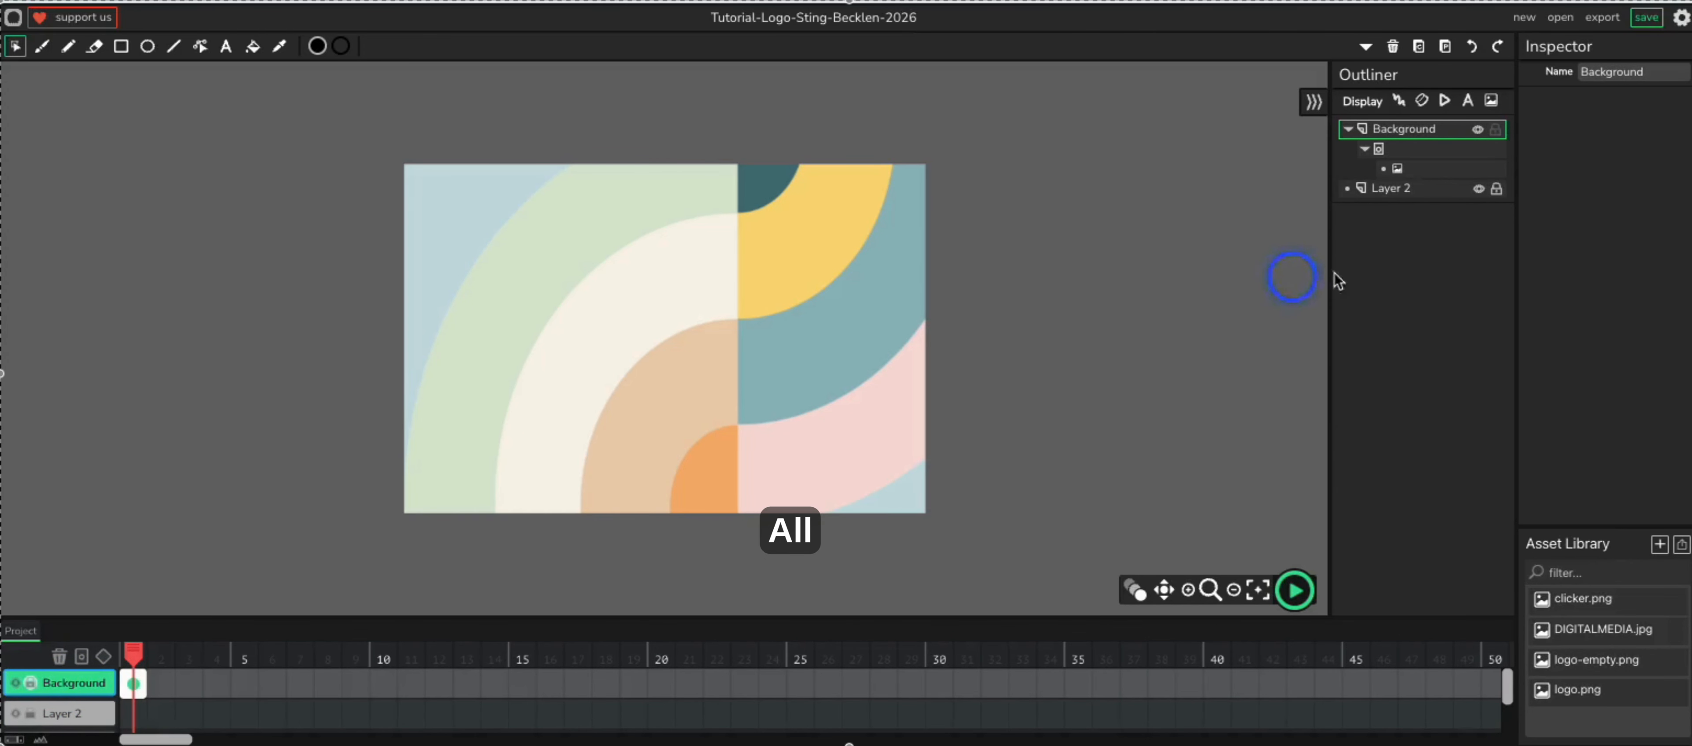
click(69, 713)
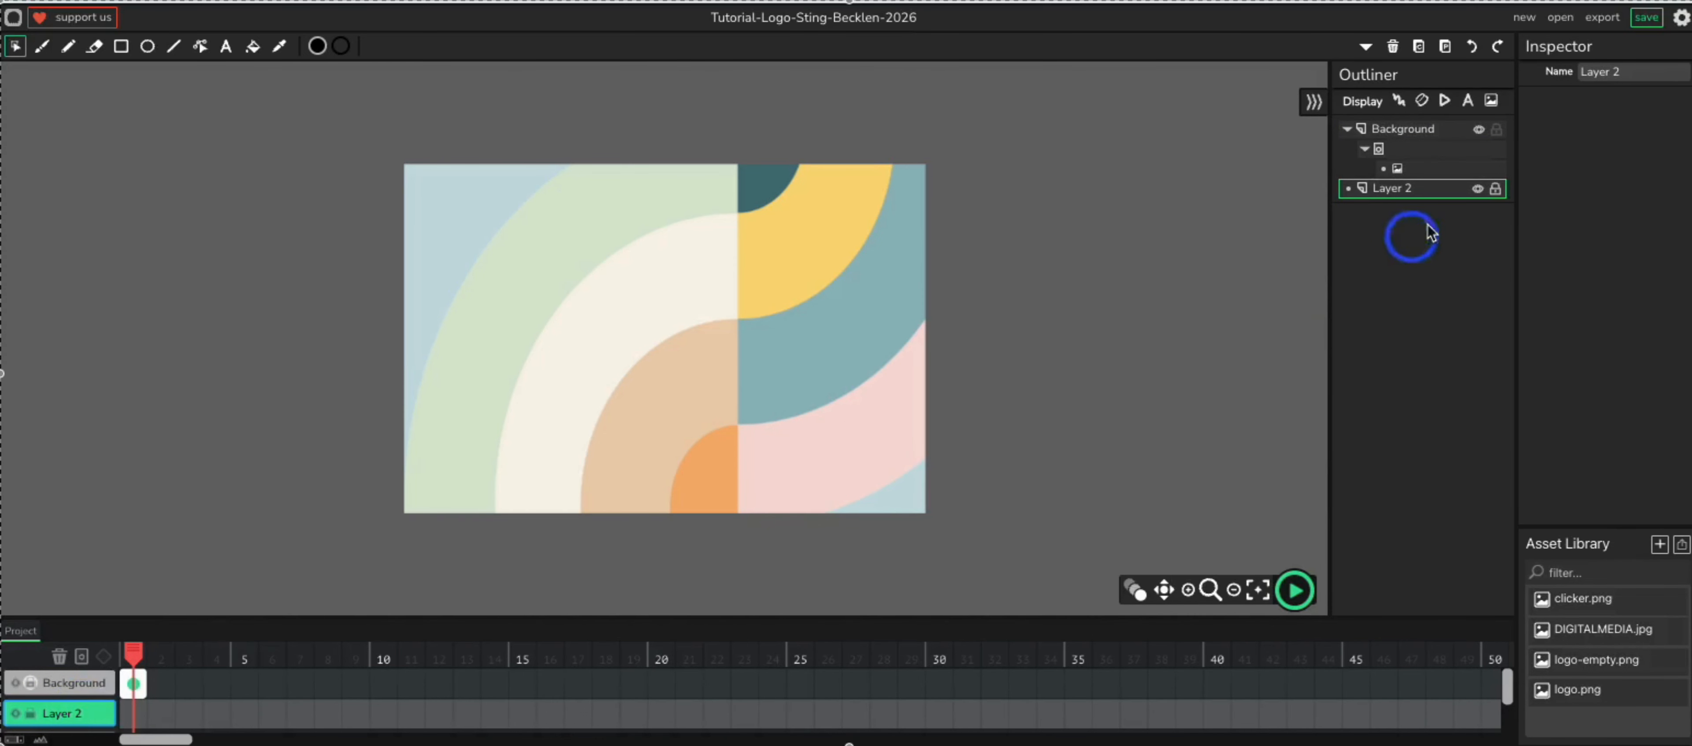
double_click(1669, 76)
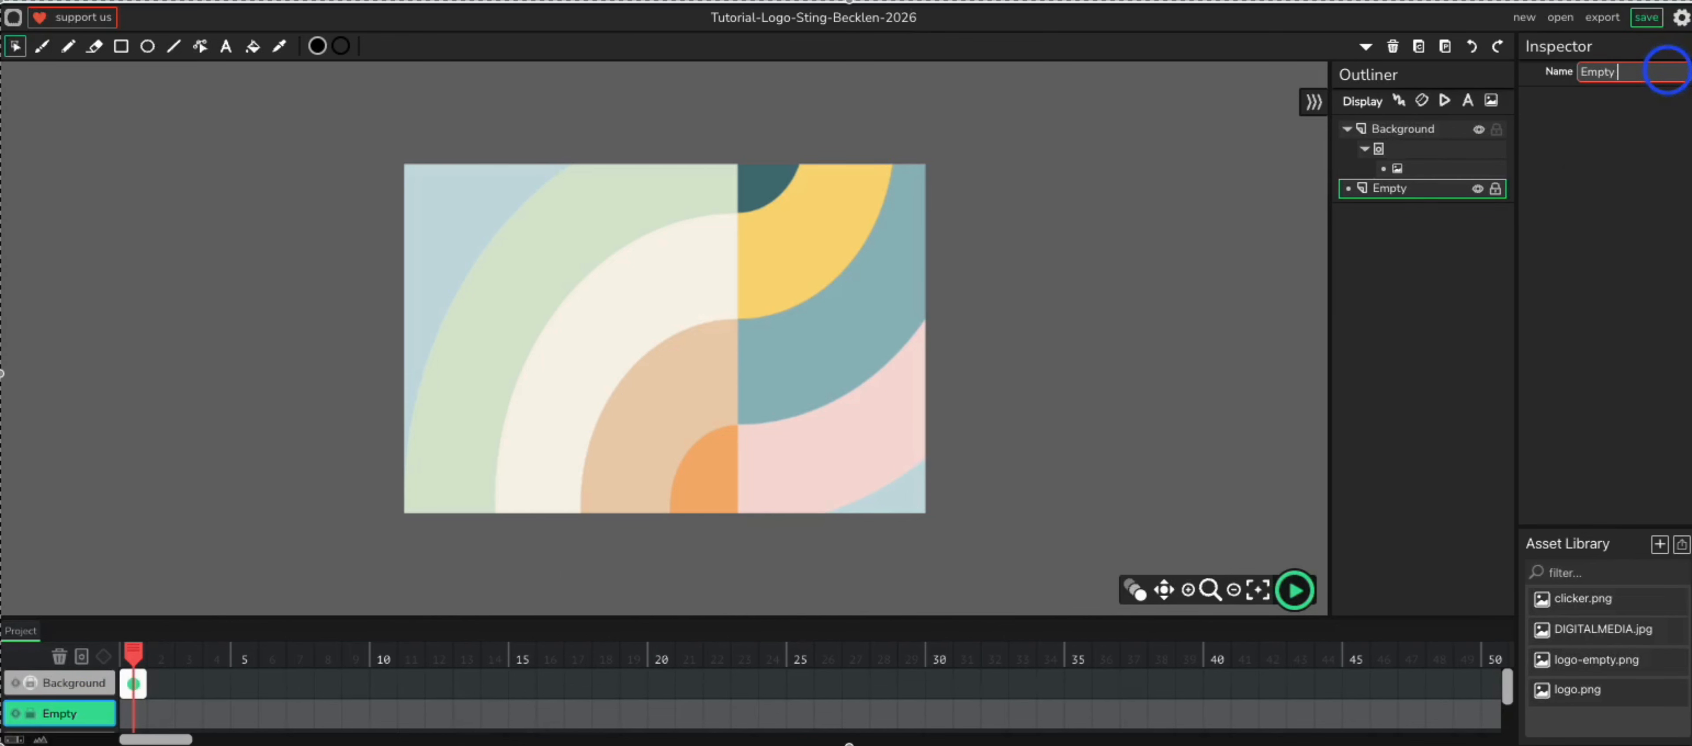
click(1658, 140)
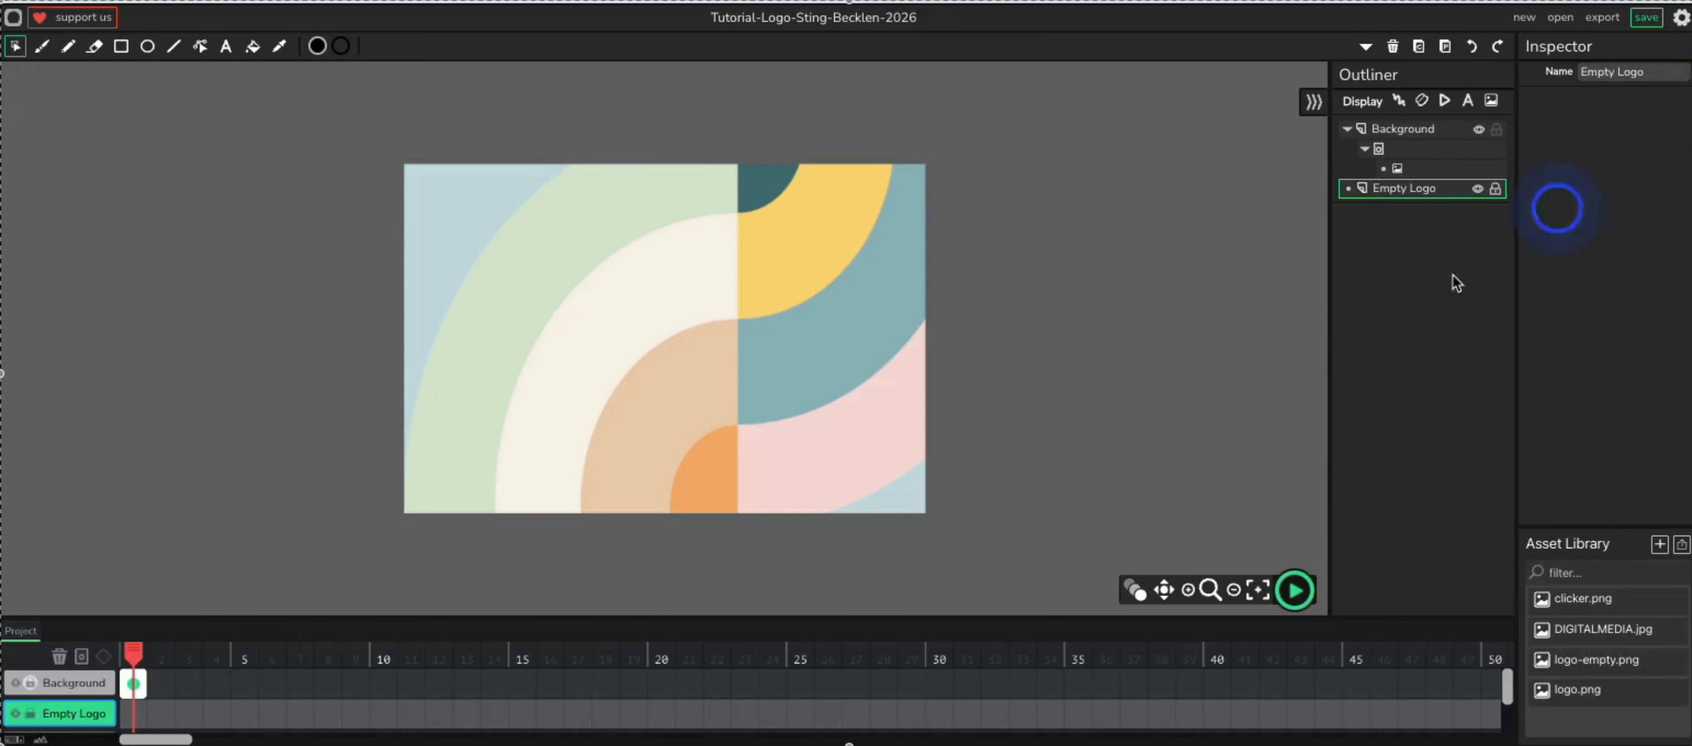
- Add logo-empty.png twice to the first frame of the Empty Logo layer and move that layer above Background
click(164, 715)
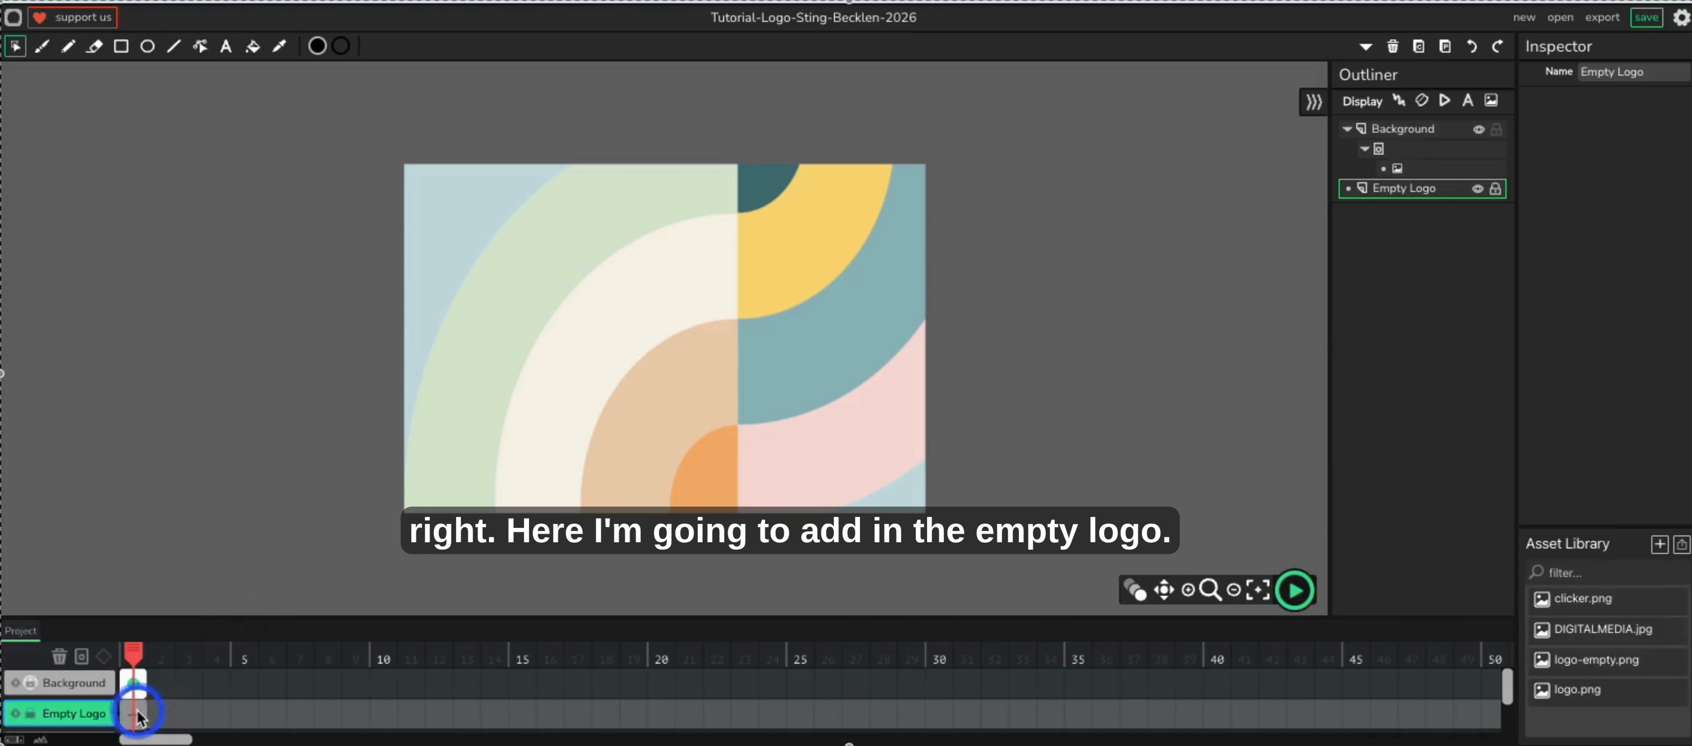
click(1596, 660)
click(1583, 221)
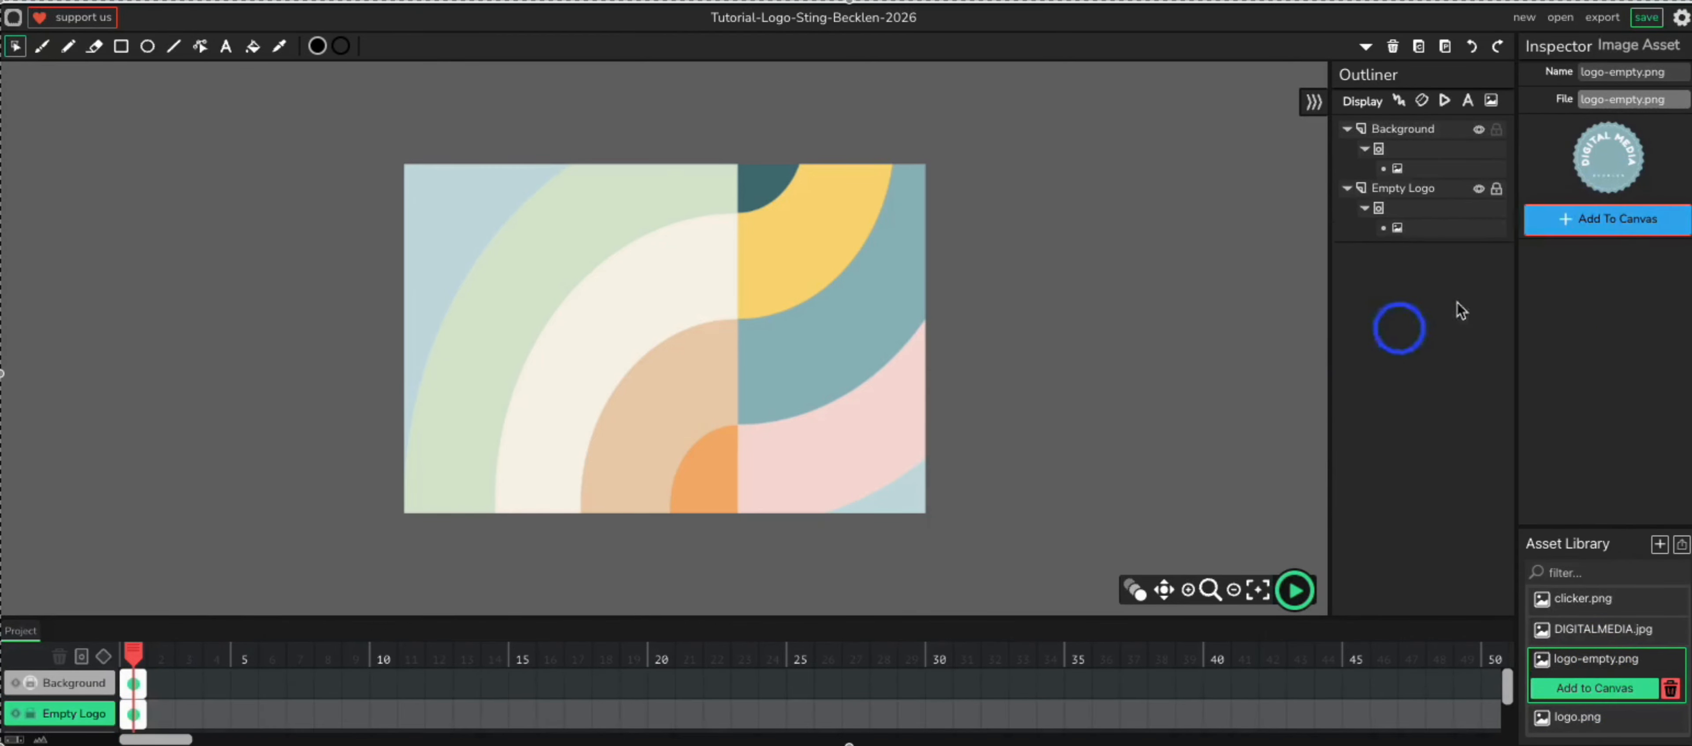
click(1604, 220)
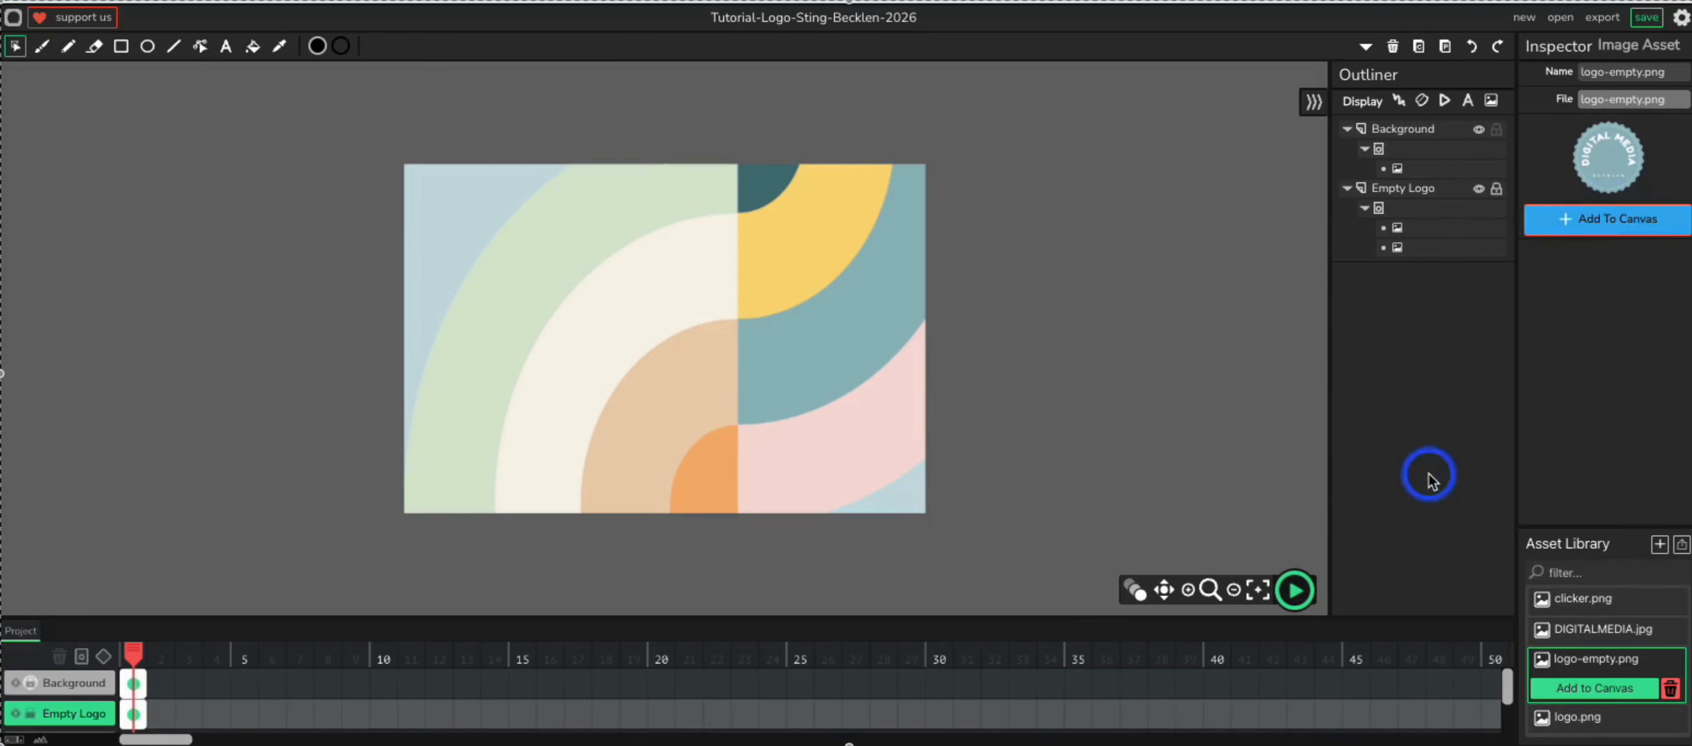
click(60, 722)
drag(58, 715, 135, 679)
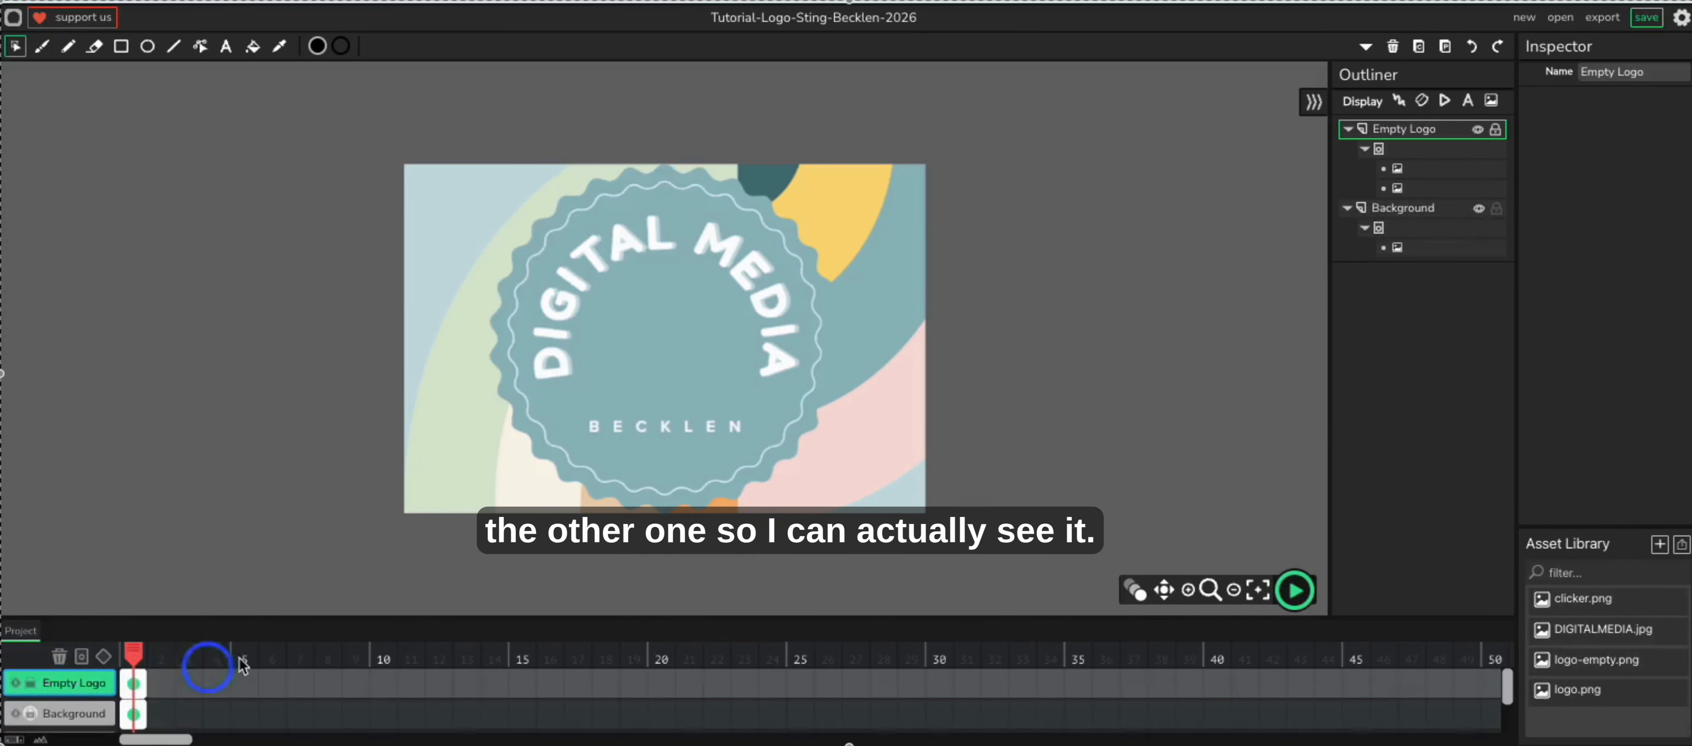
- Set the front empty logo image's width and height to 400 pixels each
click(135, 684)
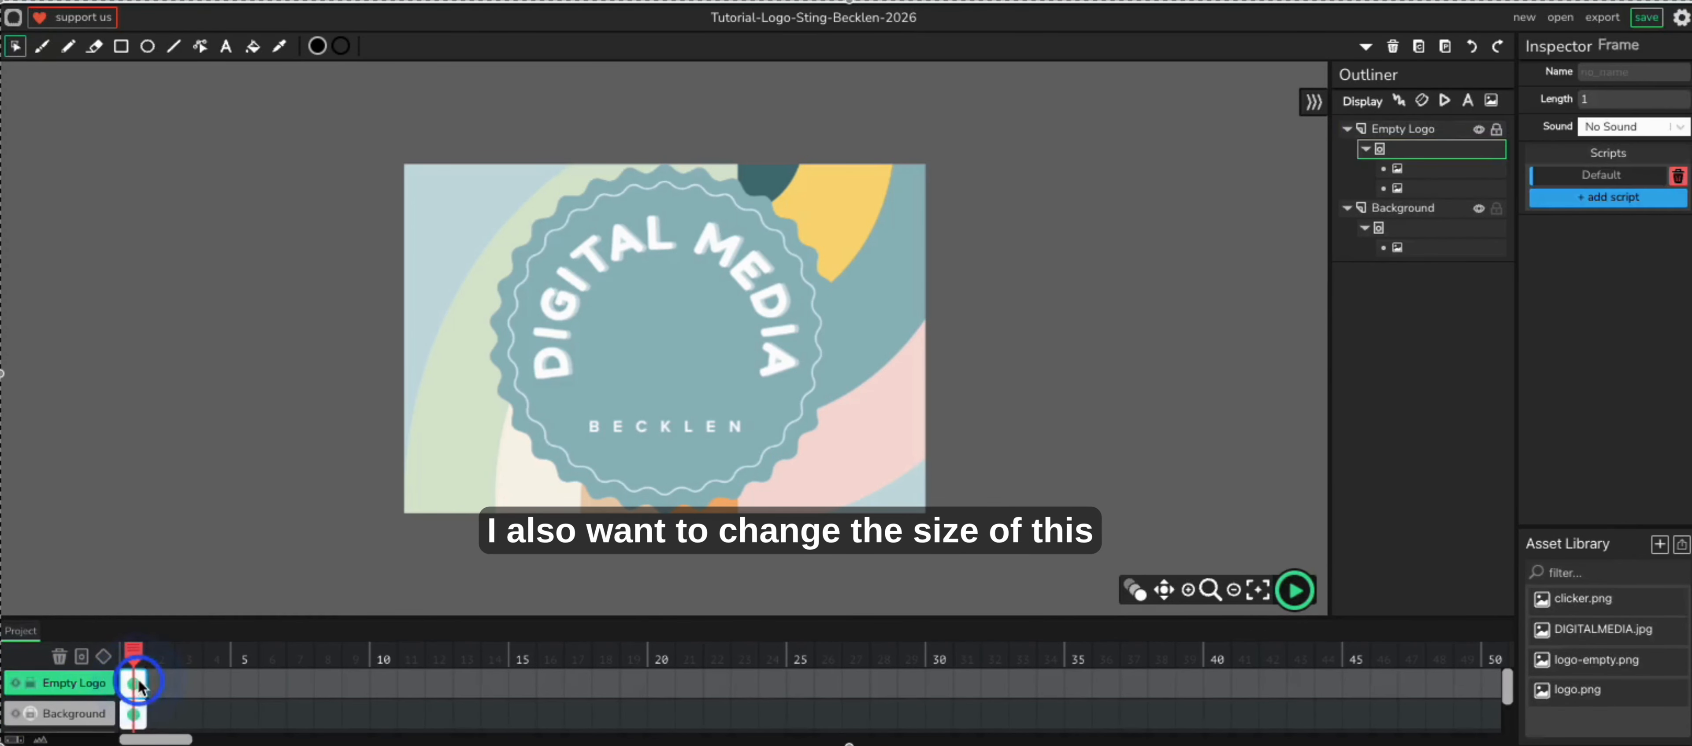
click(807, 290)
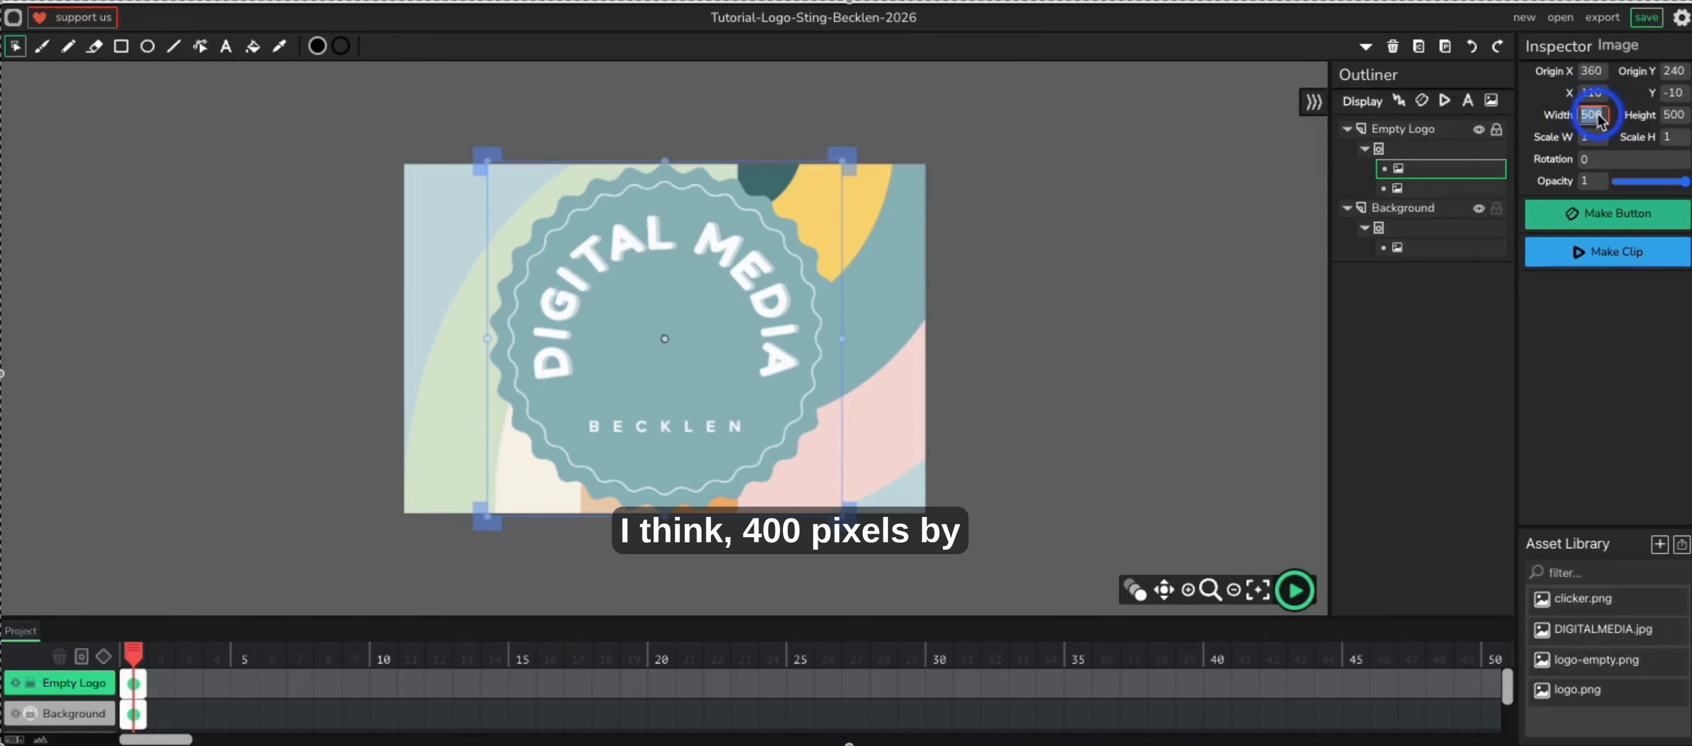
text(400)
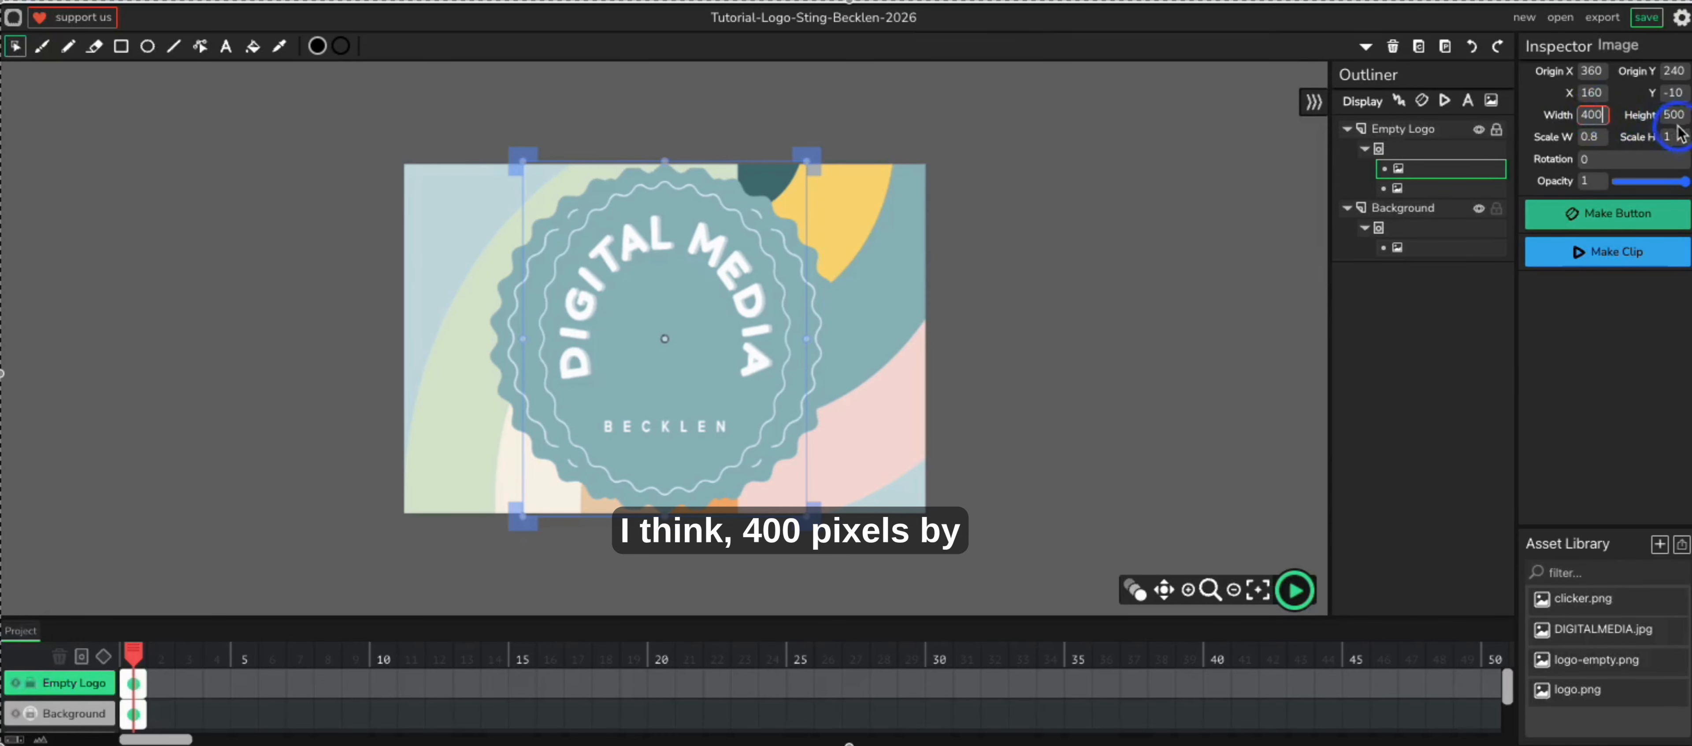
click(1675, 119)
text(400)
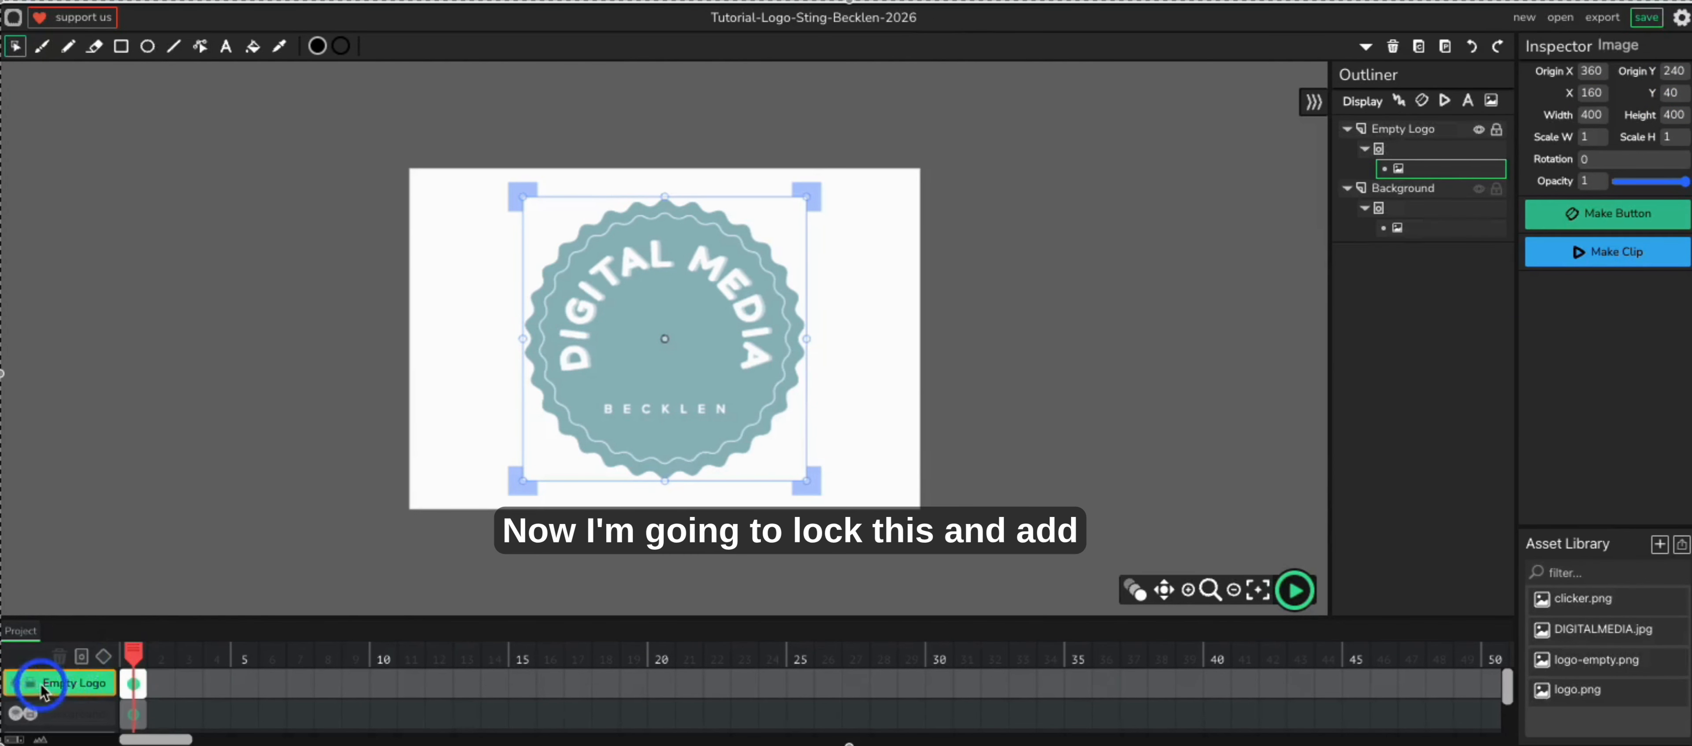
- Lock the Empty Logo layer and add a new layer named Clicker above all the others
click(30, 686)
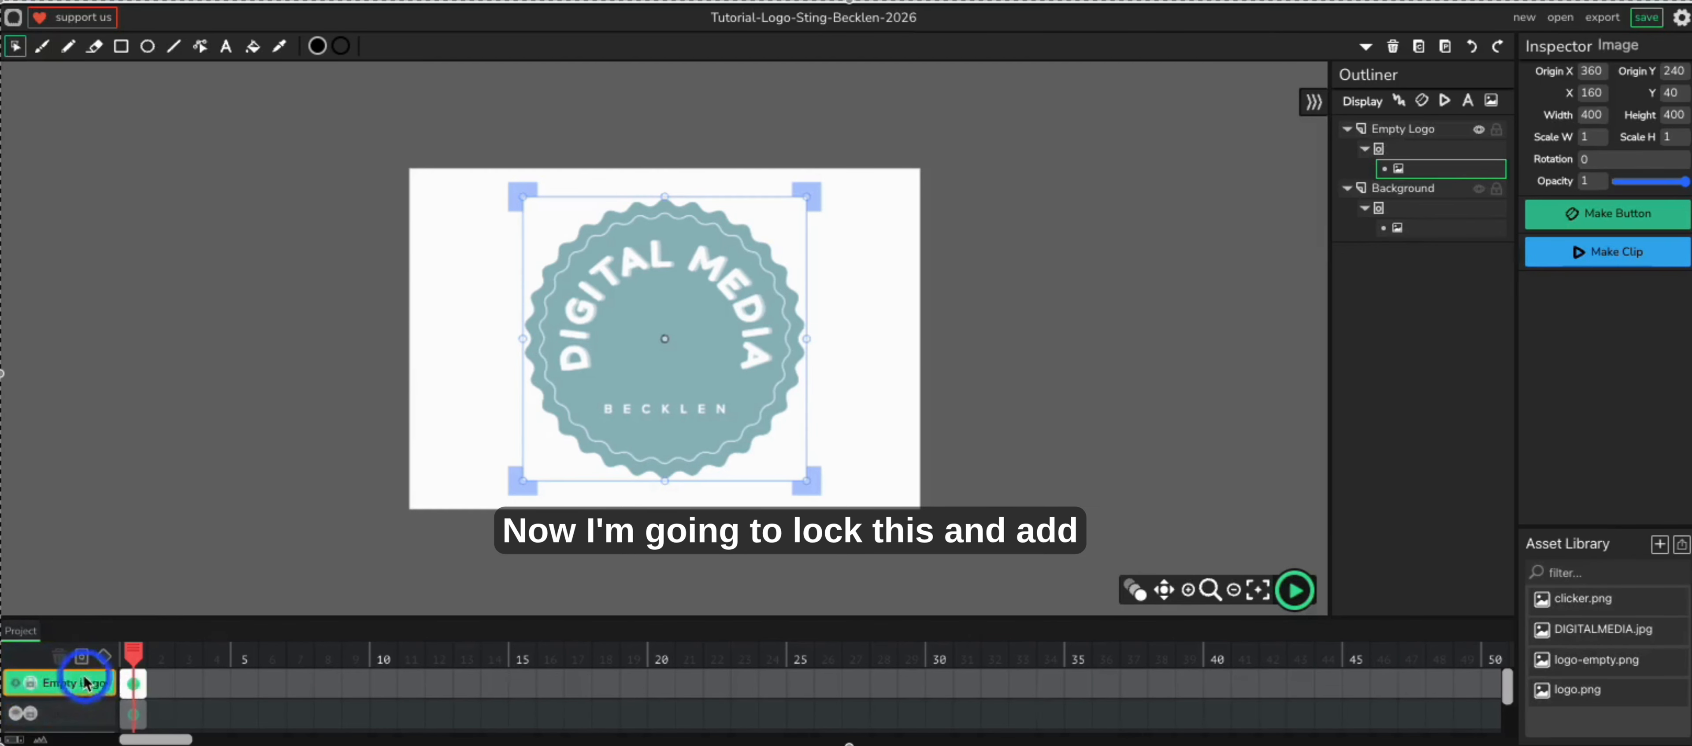
scroll(103, 701, down, 1)
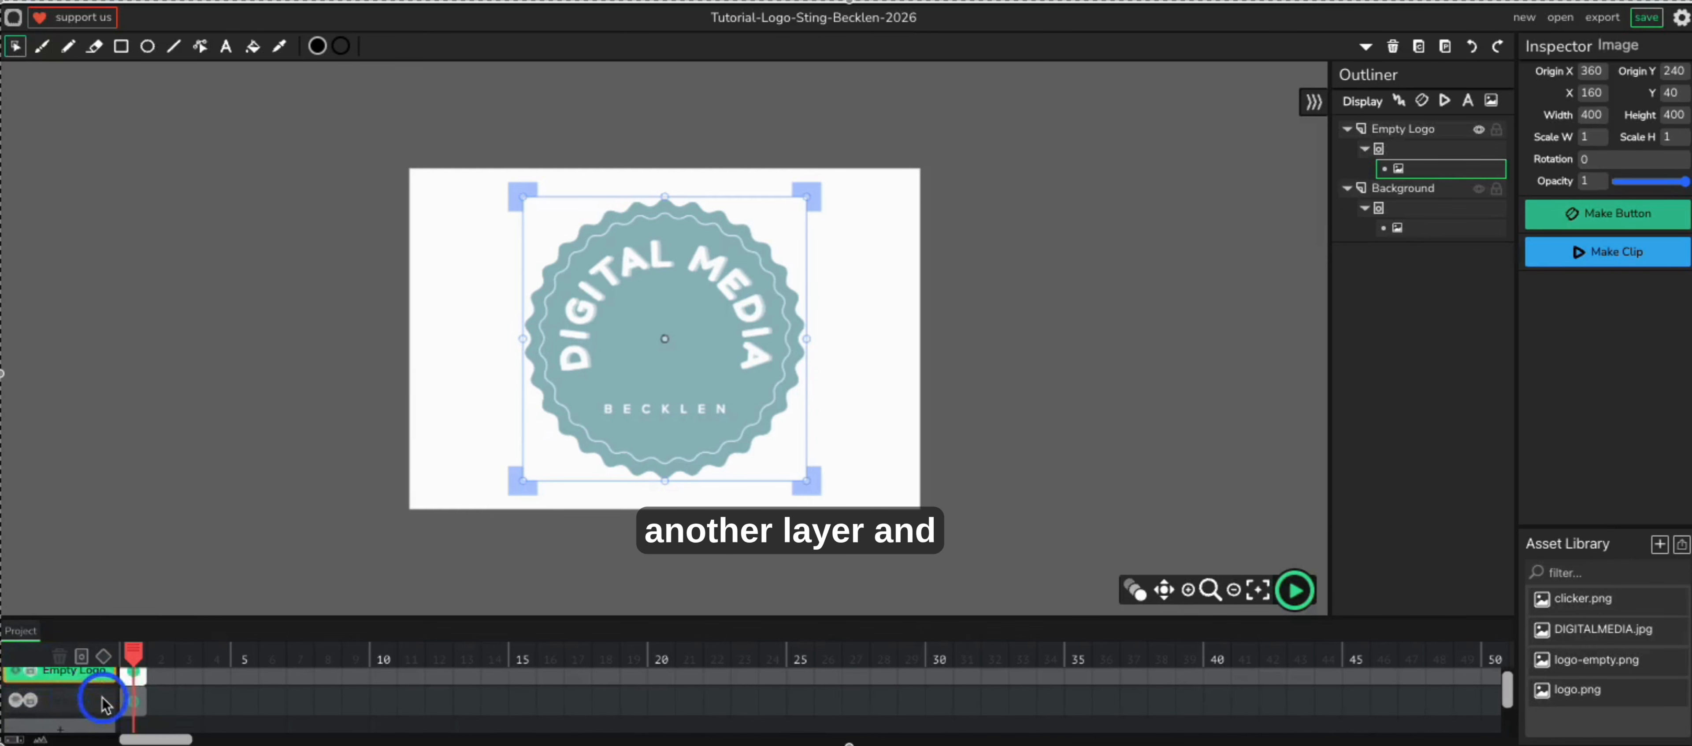
click(61, 727)
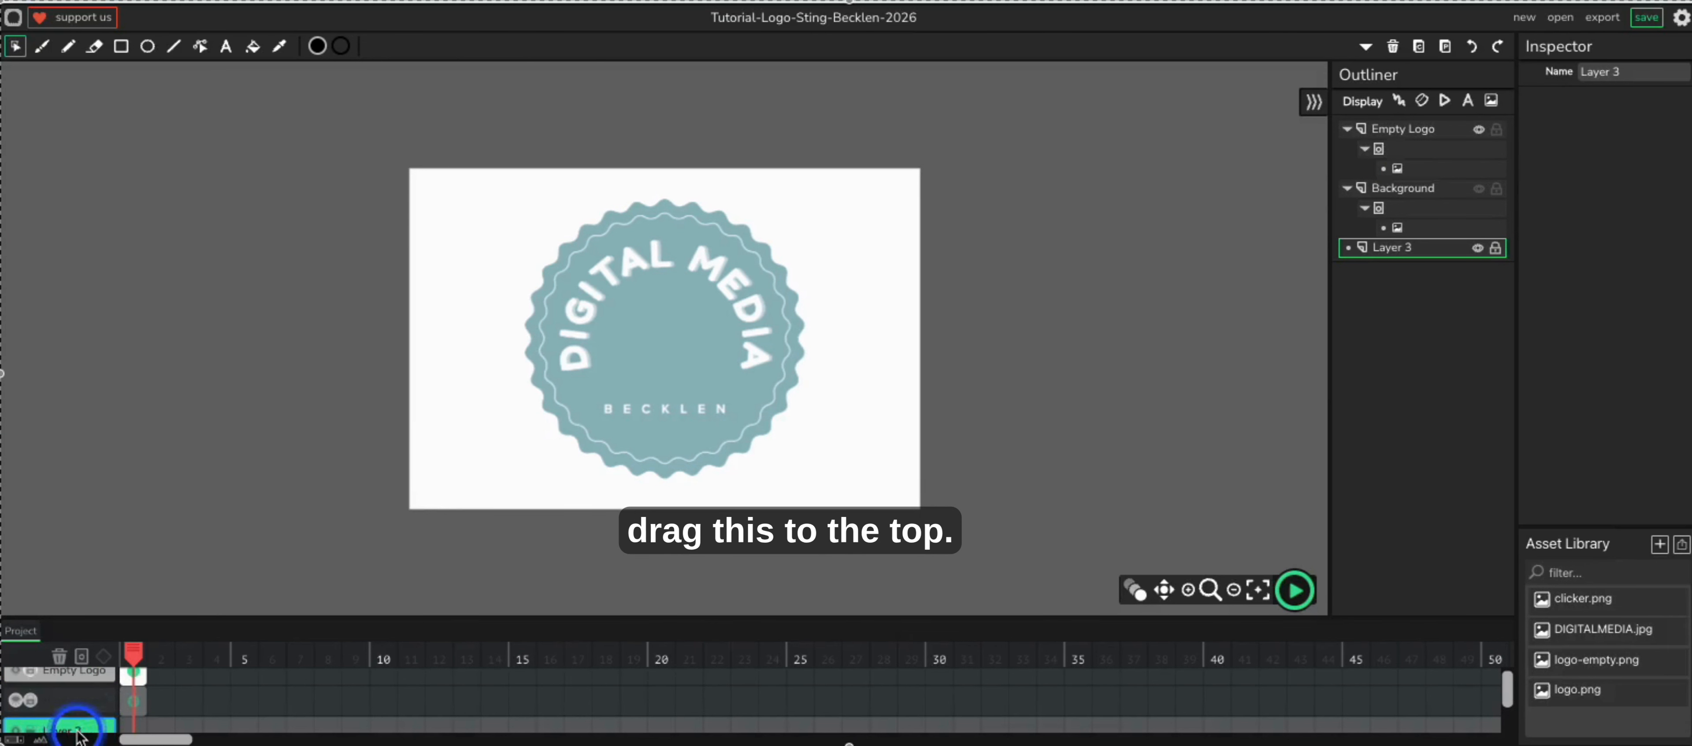
drag(79, 734, 104, 687)
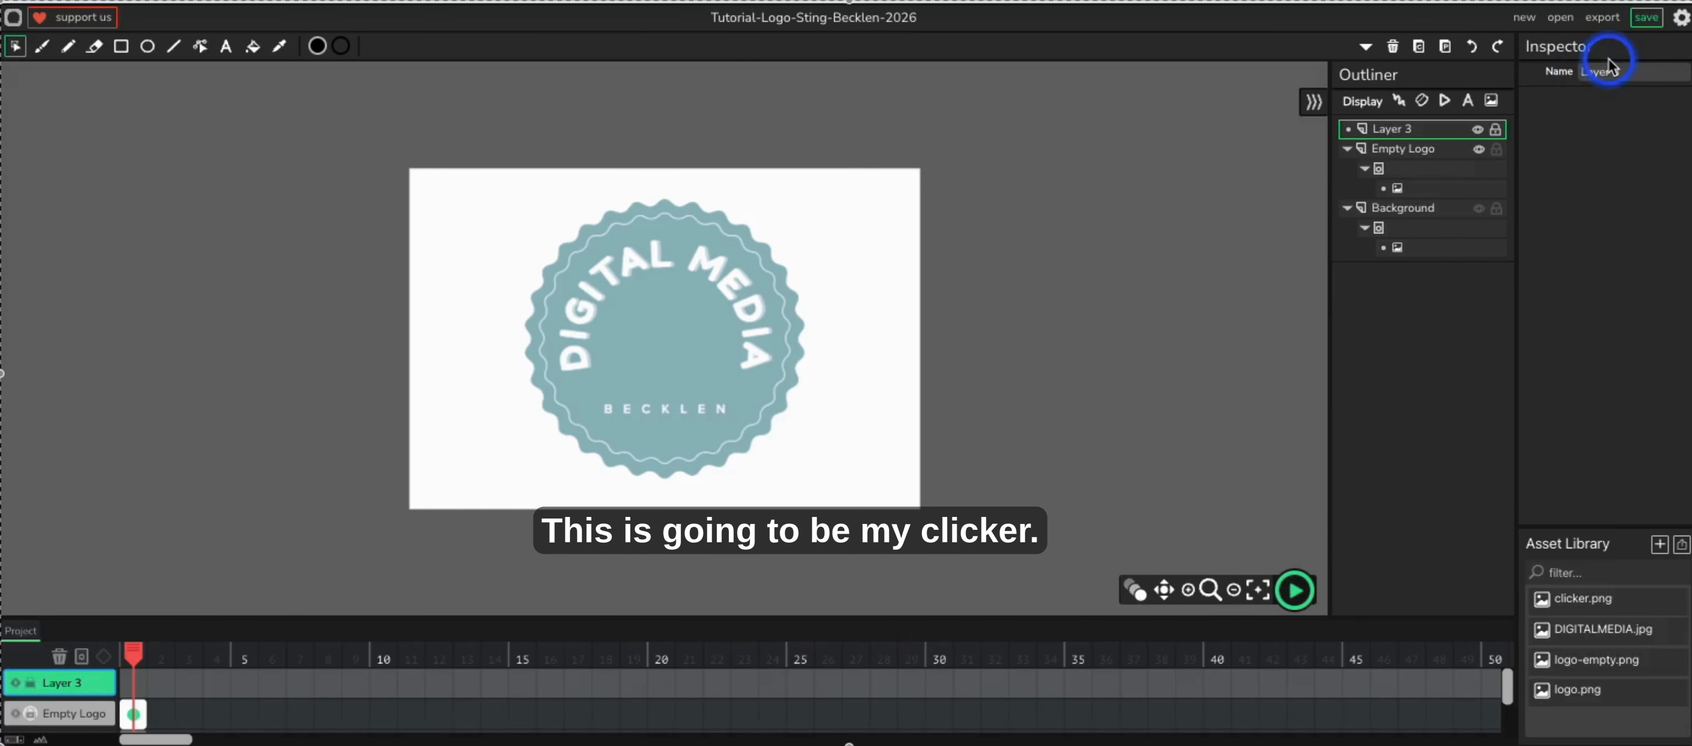
click(1614, 71)
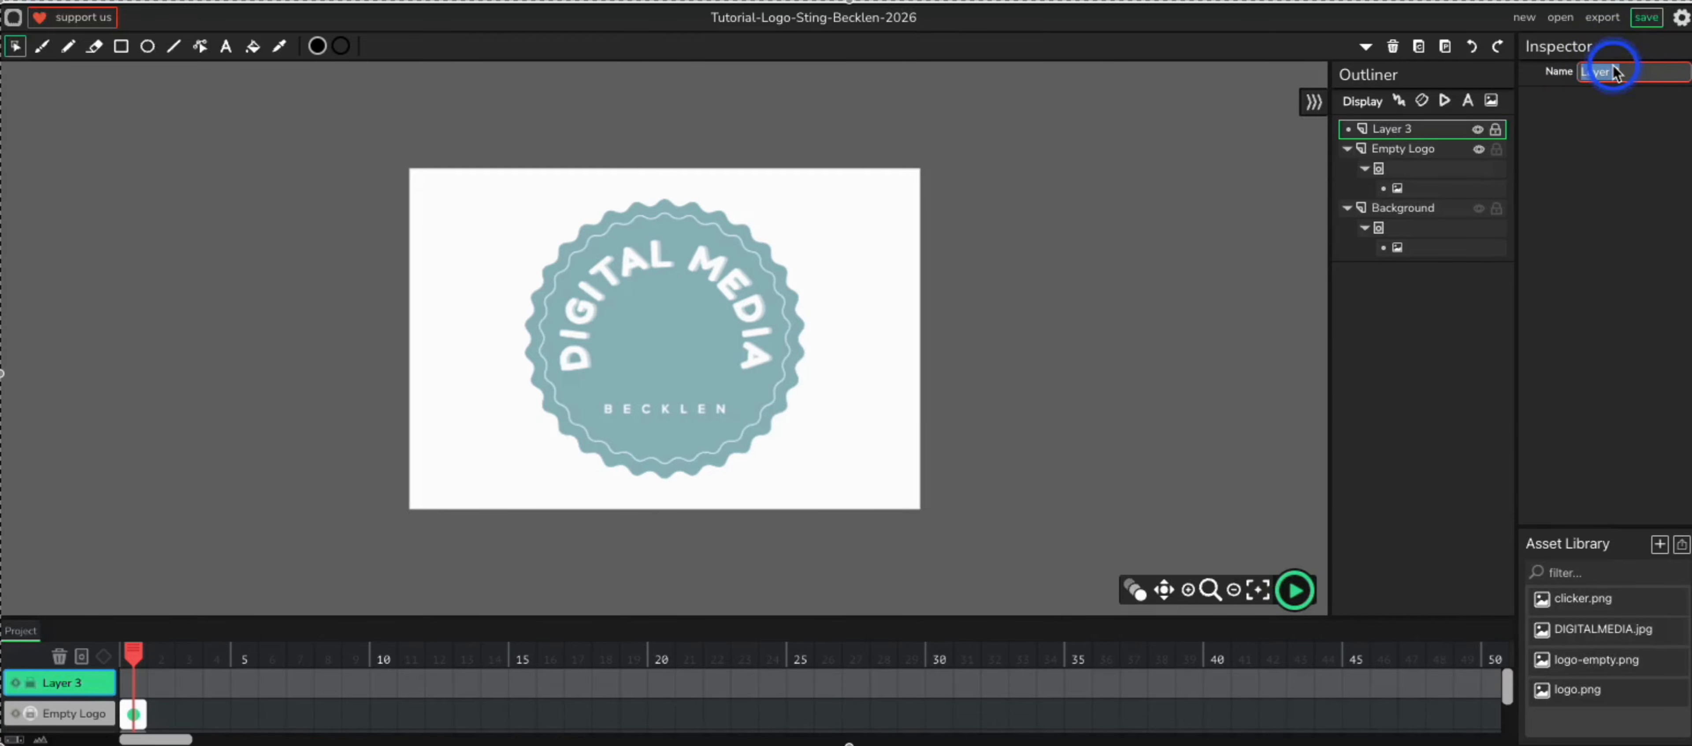
click(1596, 108)
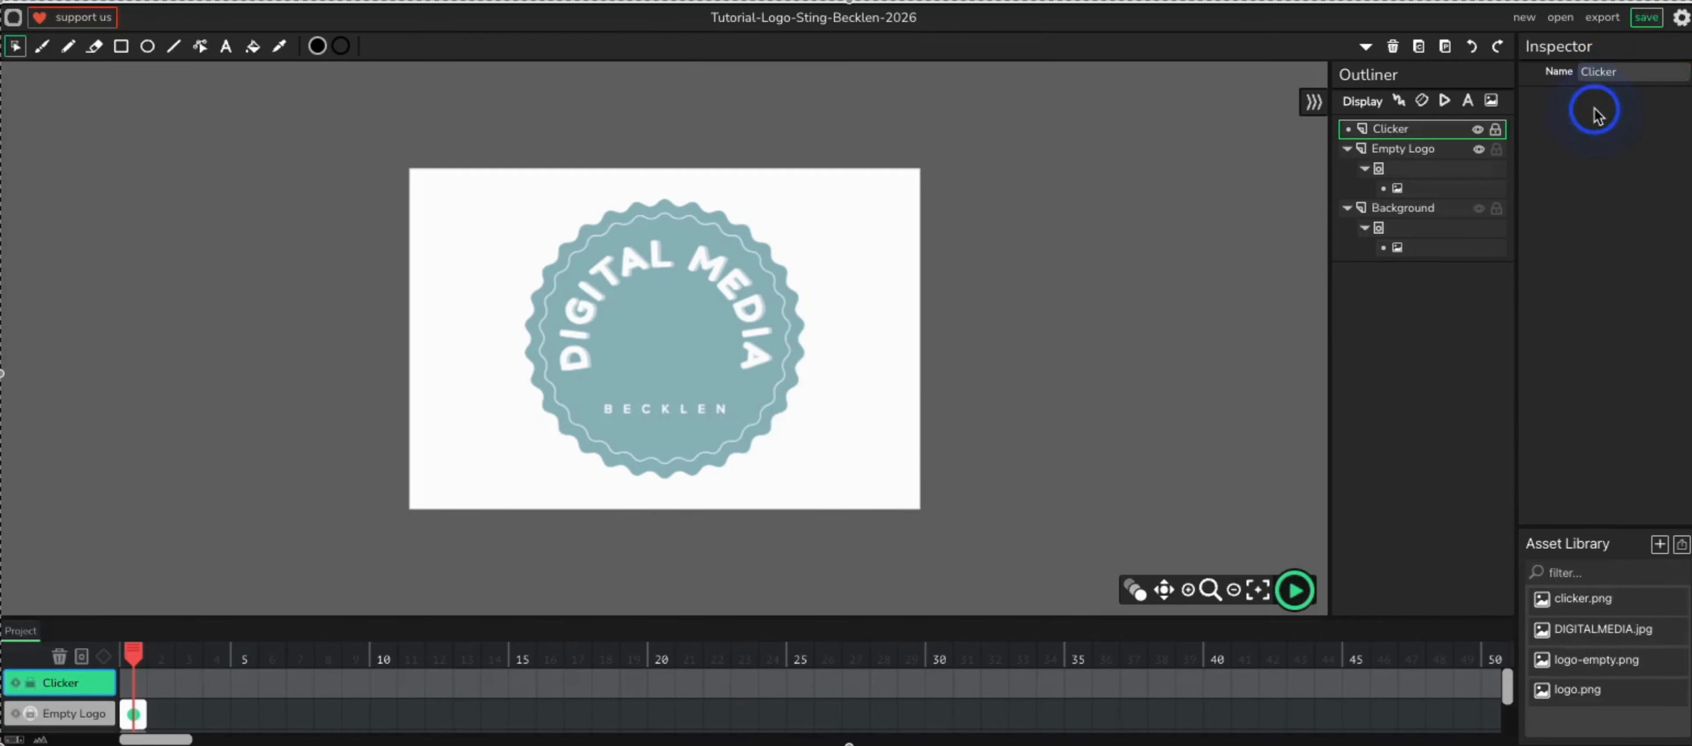
- Create a frame at position 1 on the Clicker layer and add the sized-clicker.png image to it
click(133, 683)
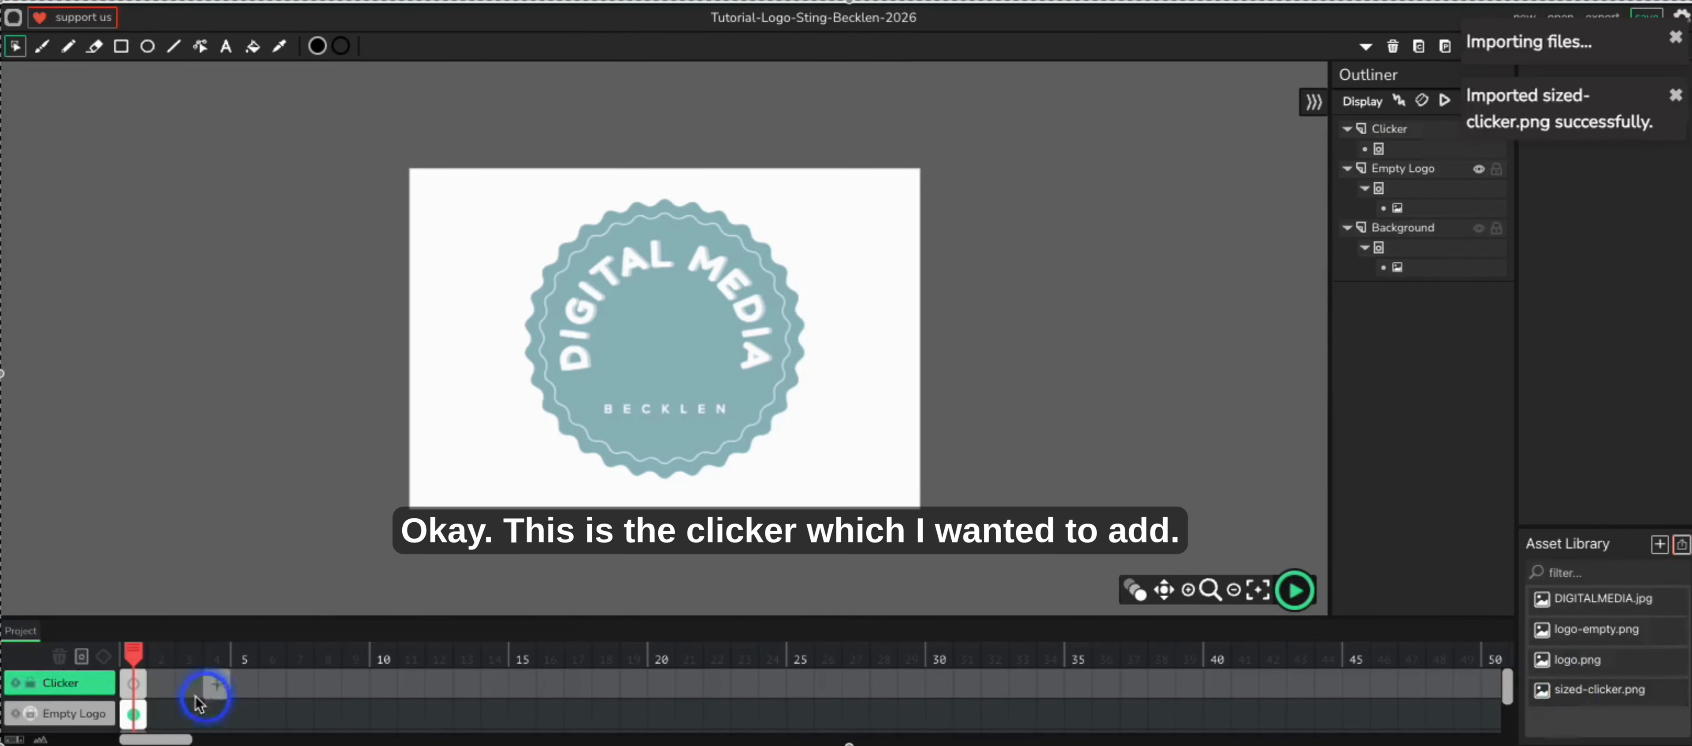
click(134, 684)
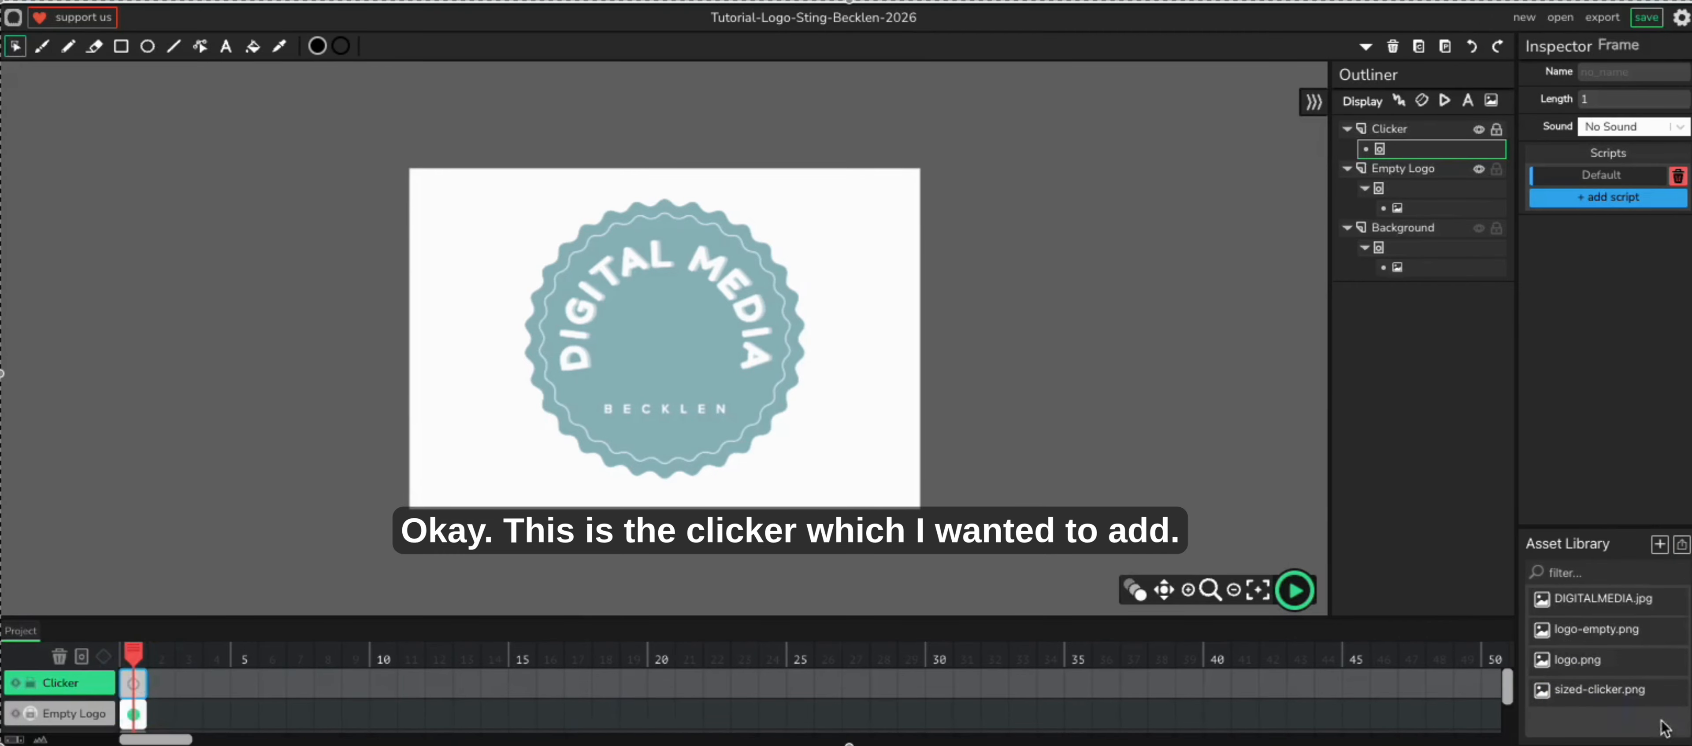
click(1603, 697)
click(1607, 719)
click(544, 219)
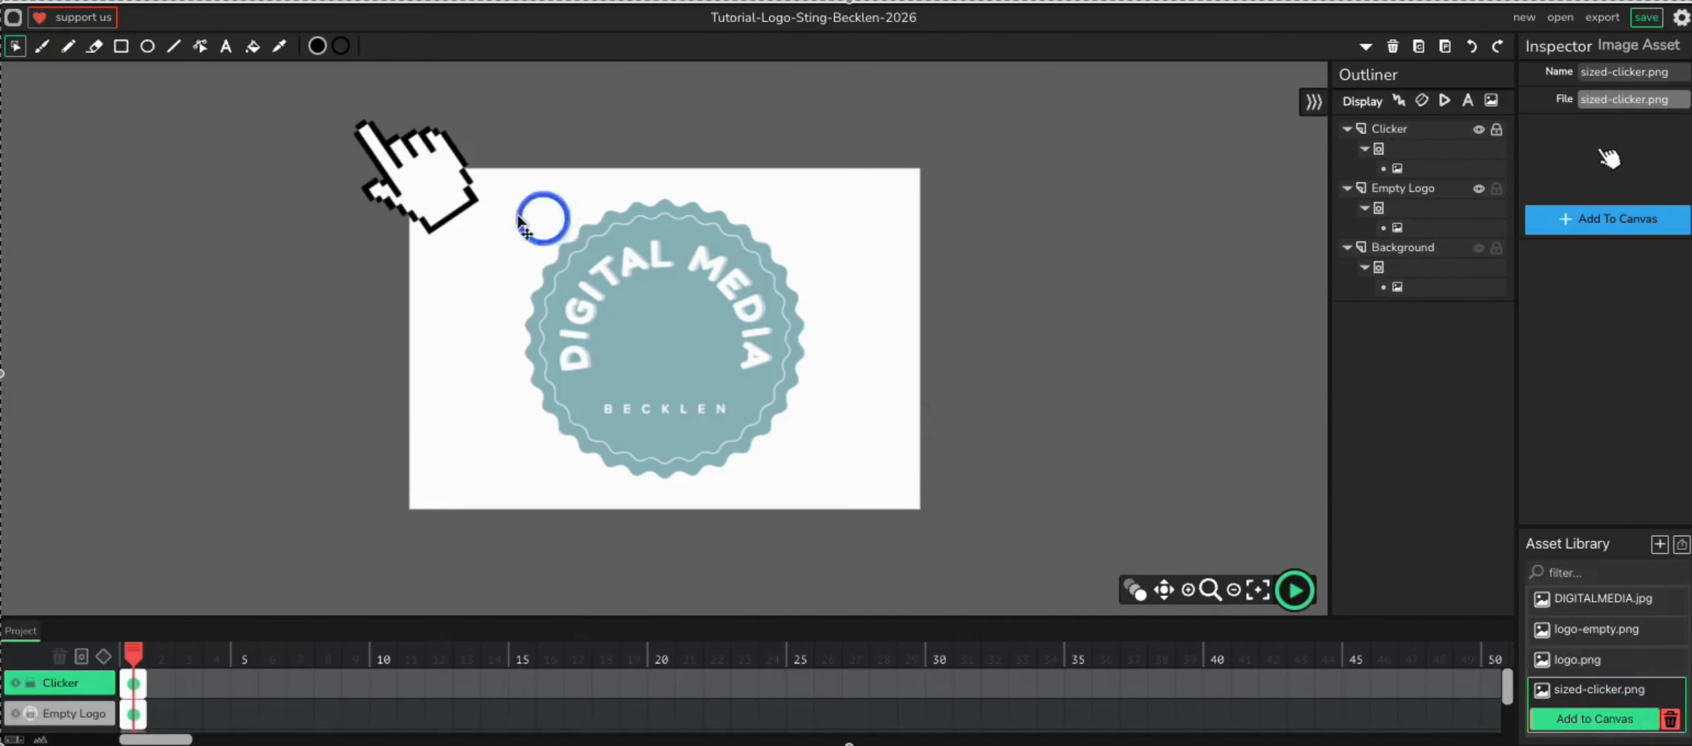
- Centre the clicker image on the canvas by setting its origin to X 360 and Y 240
click(427, 190)
click(1562, 161)
click(1600, 73)
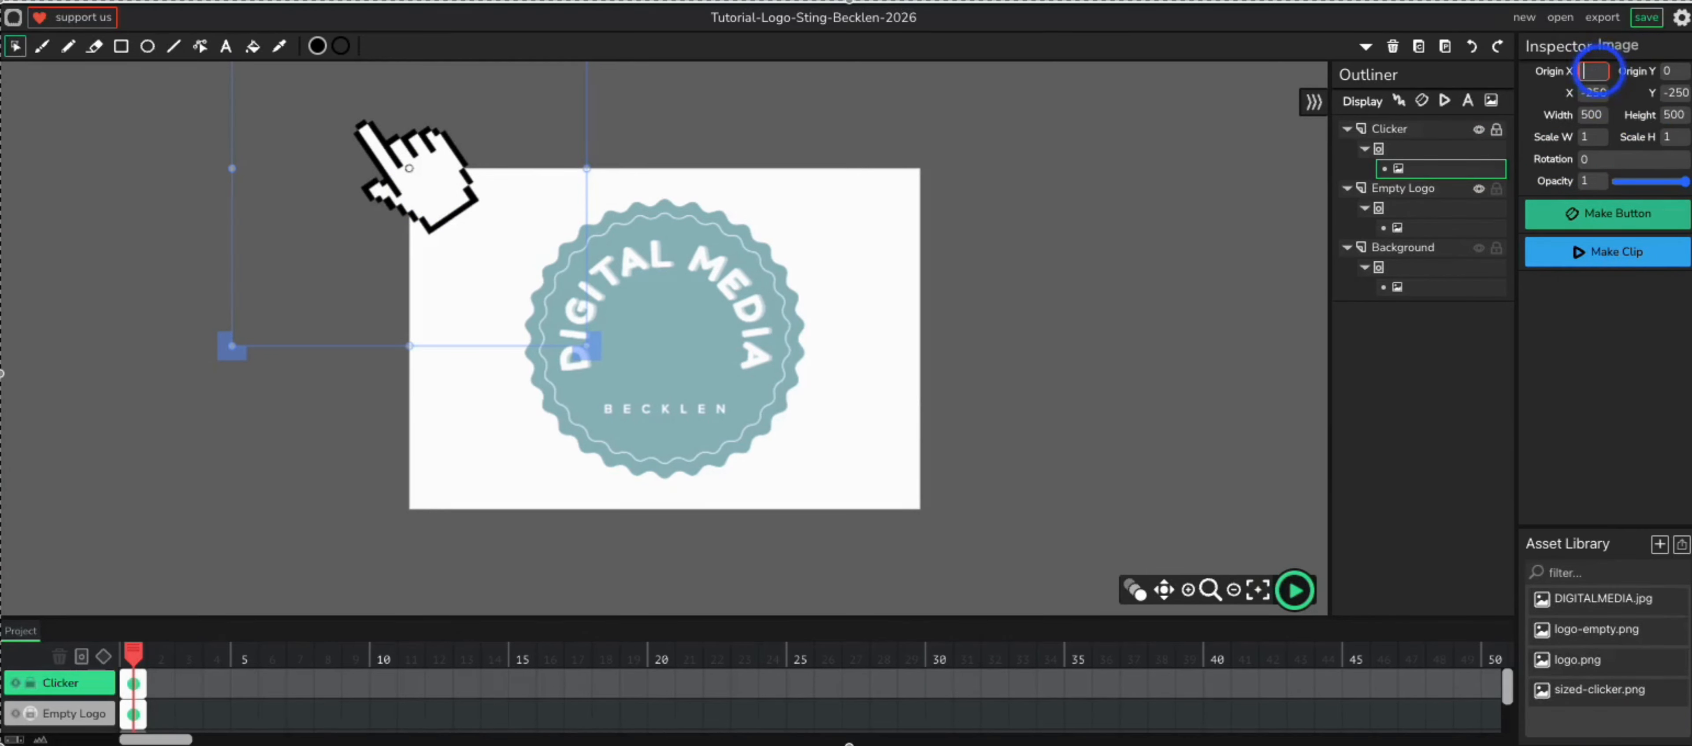
text(360)
key(Return)
click(1675, 71)
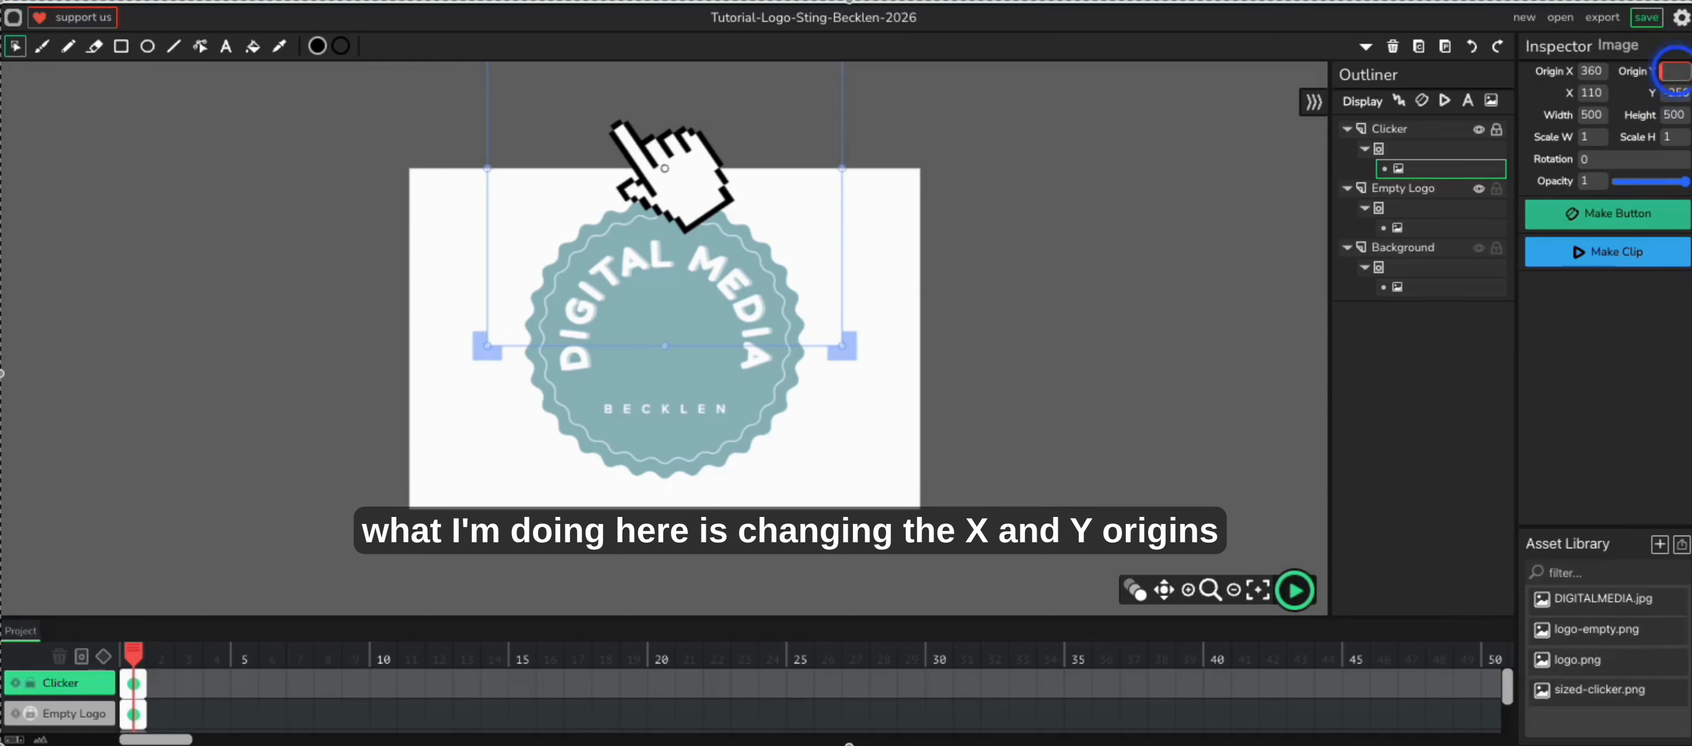
text(240)
key(Return)
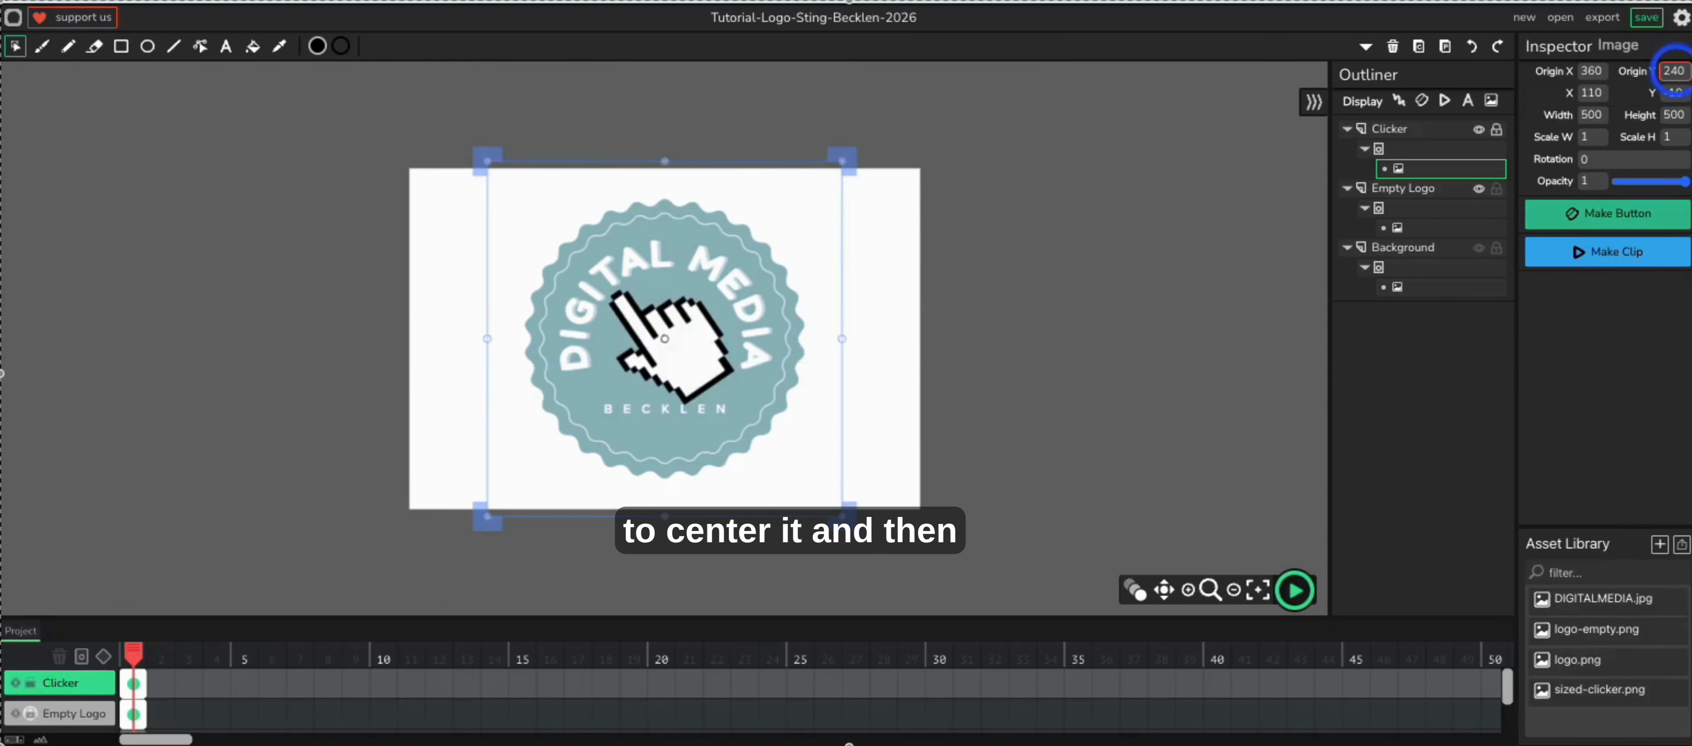
- Set the clicker image's width and height to 400 pixels each
click(1599, 118)
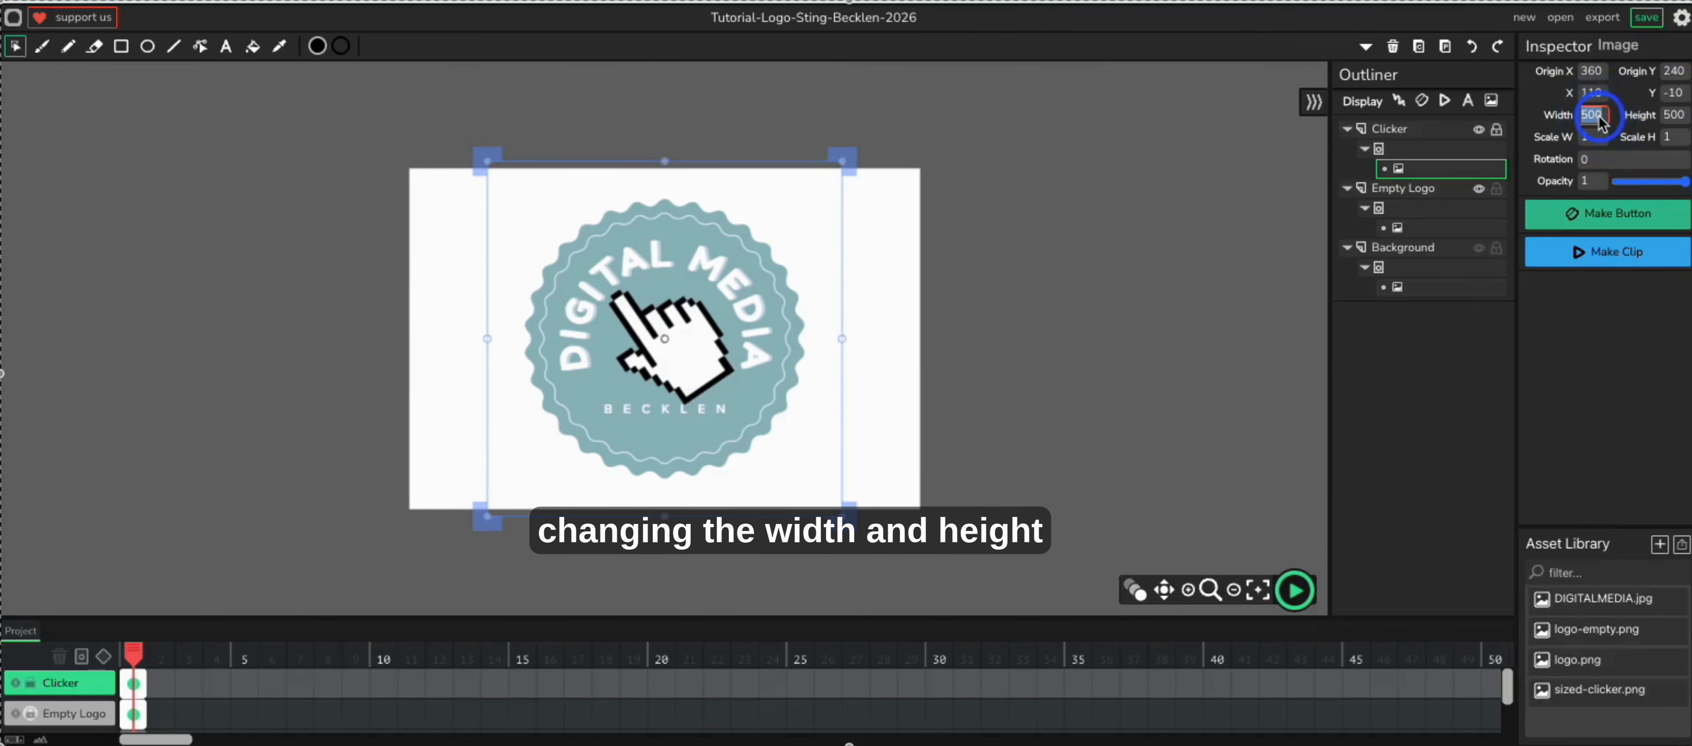
text(400)
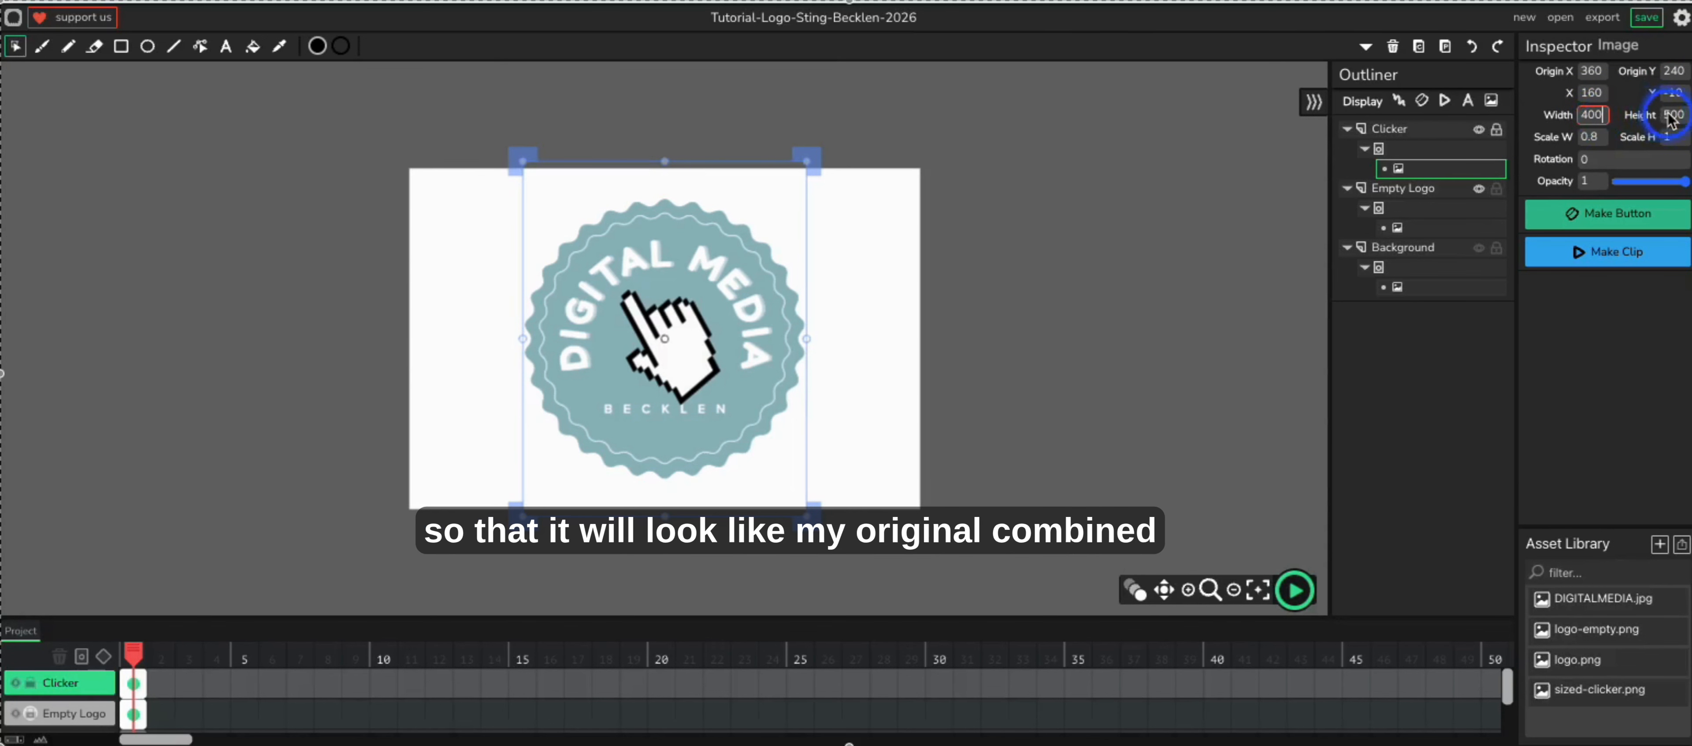
text(400)
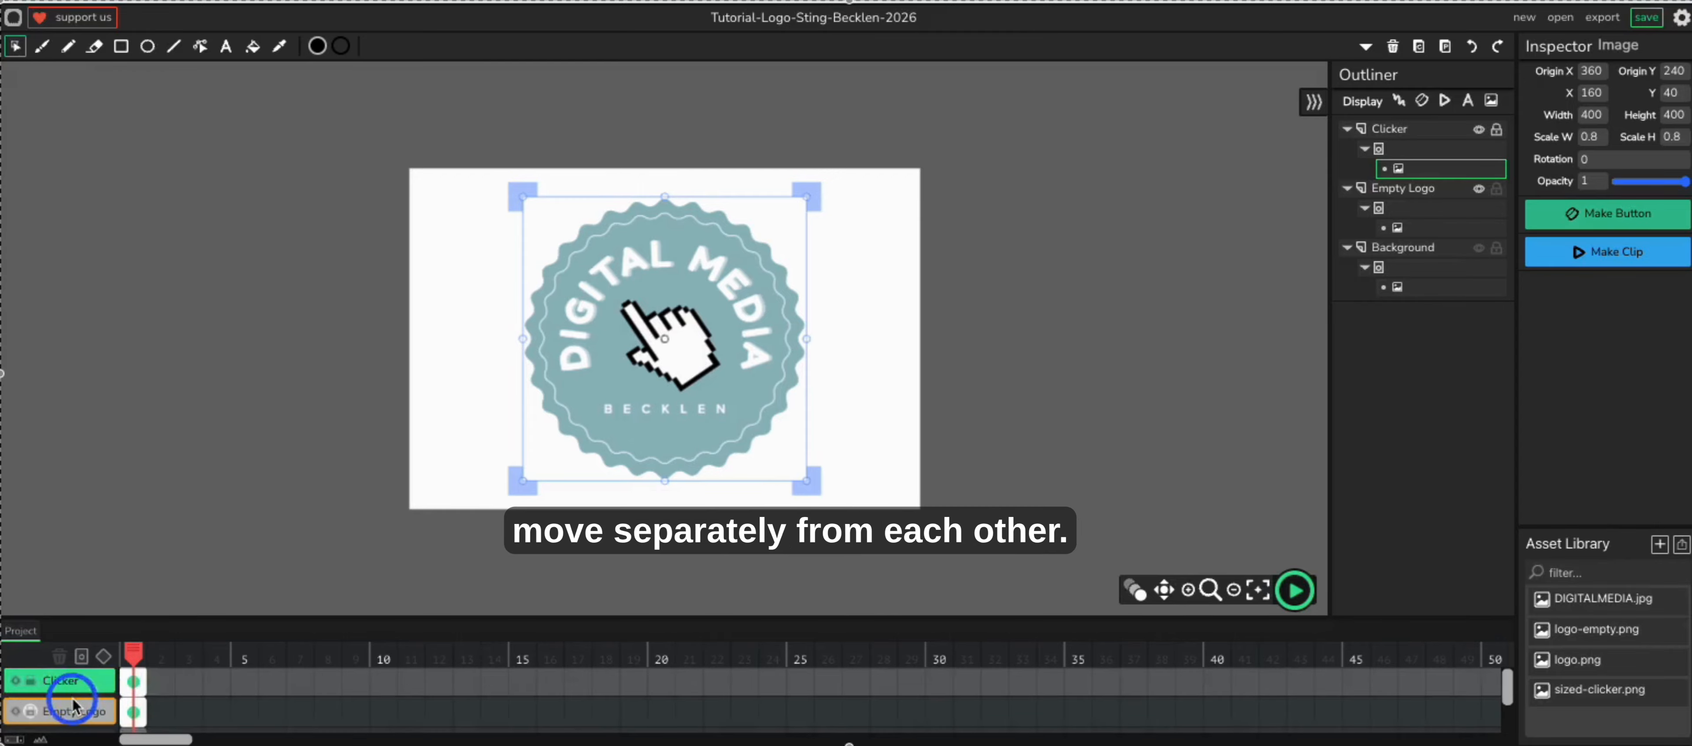
- Lock the Clicker layer and make the hidden Background layer visible
click(34, 684)
scroll(132, 697, down, 2)
scroll(133, 696, up, 1)
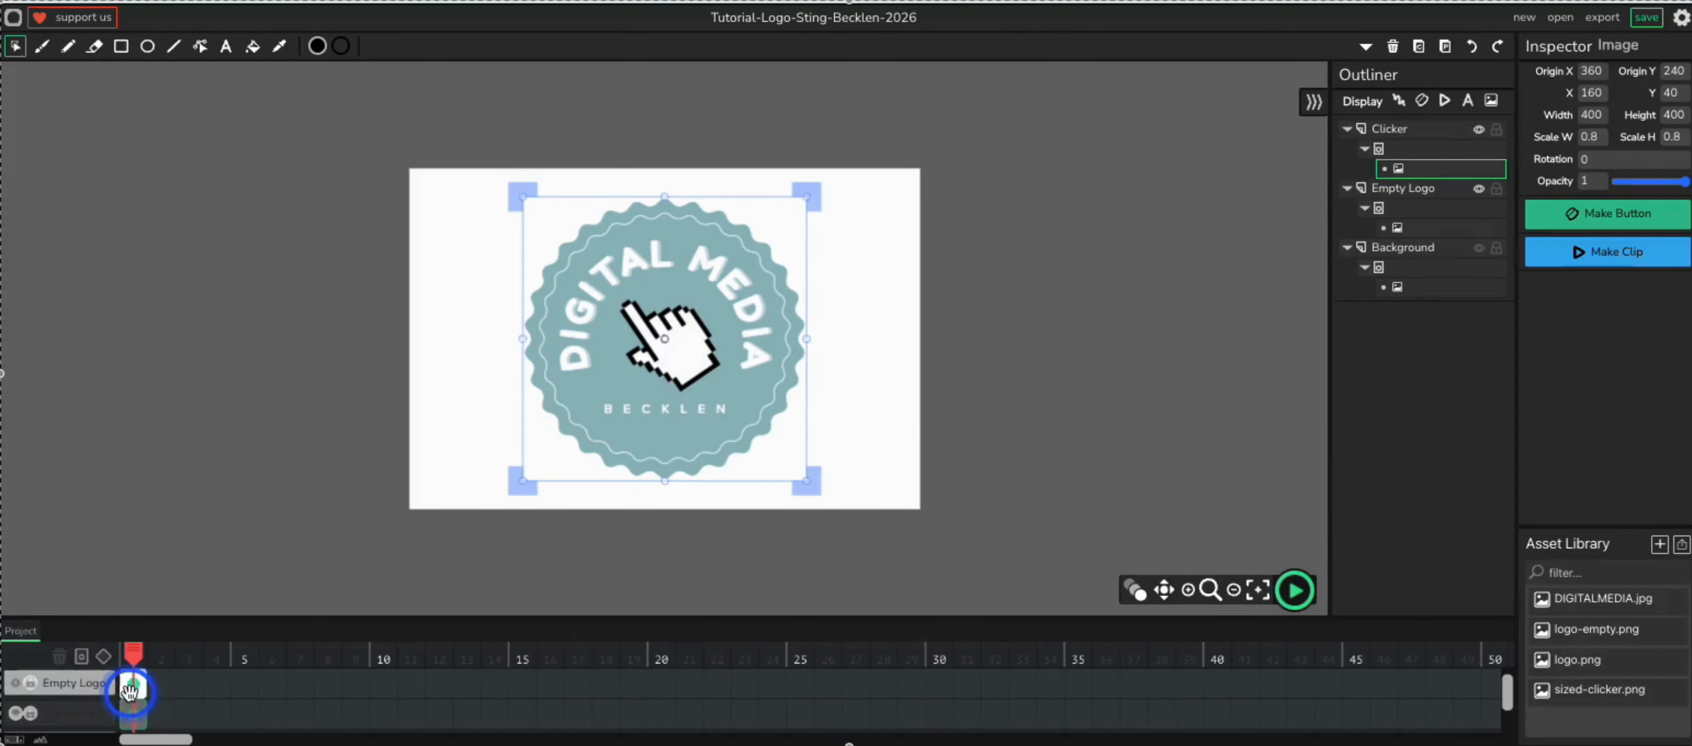
click(17, 713)
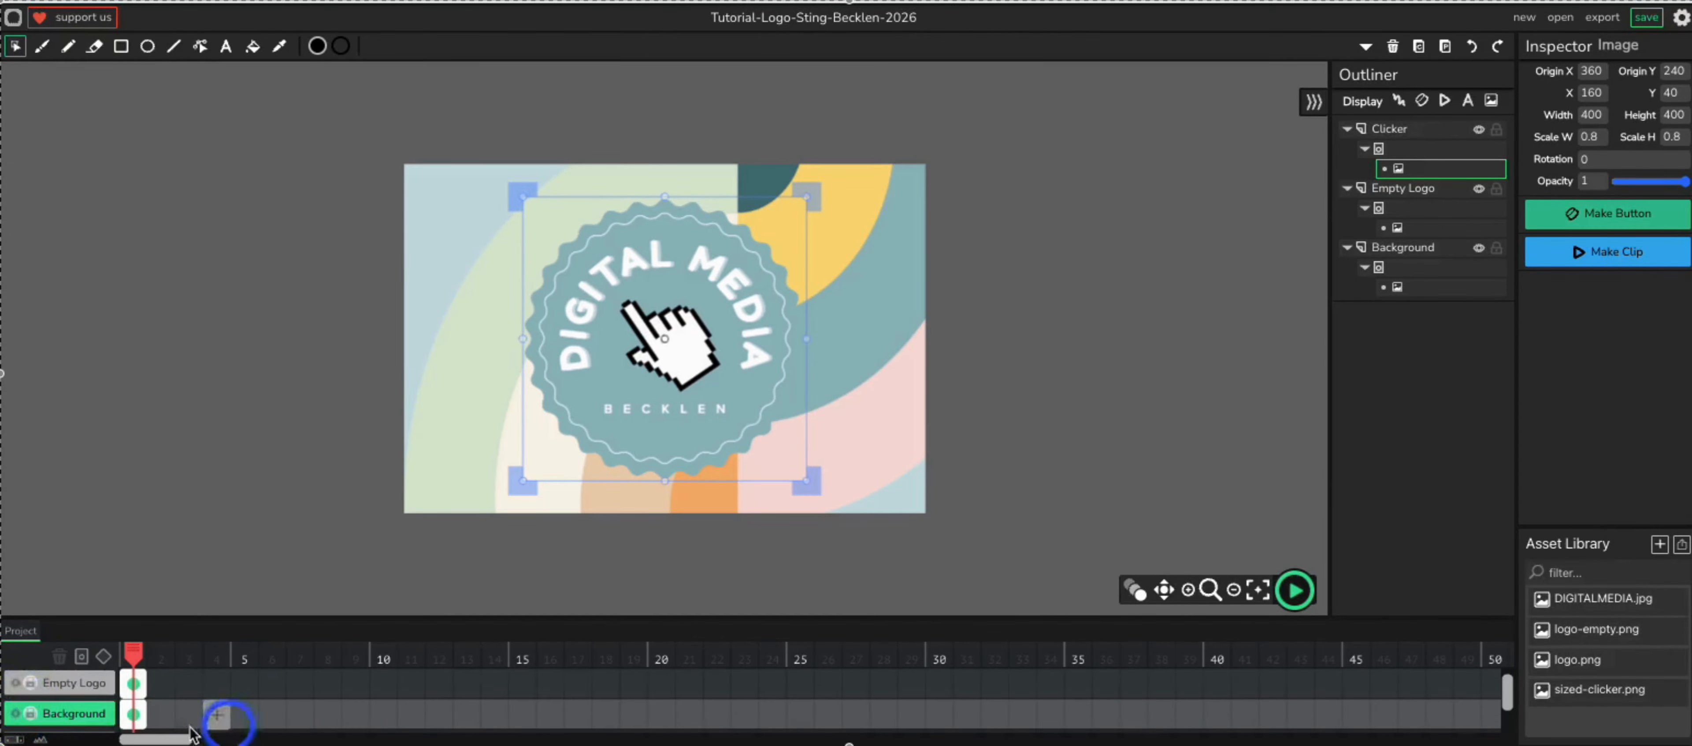
scroll(87, 709, up, 1)
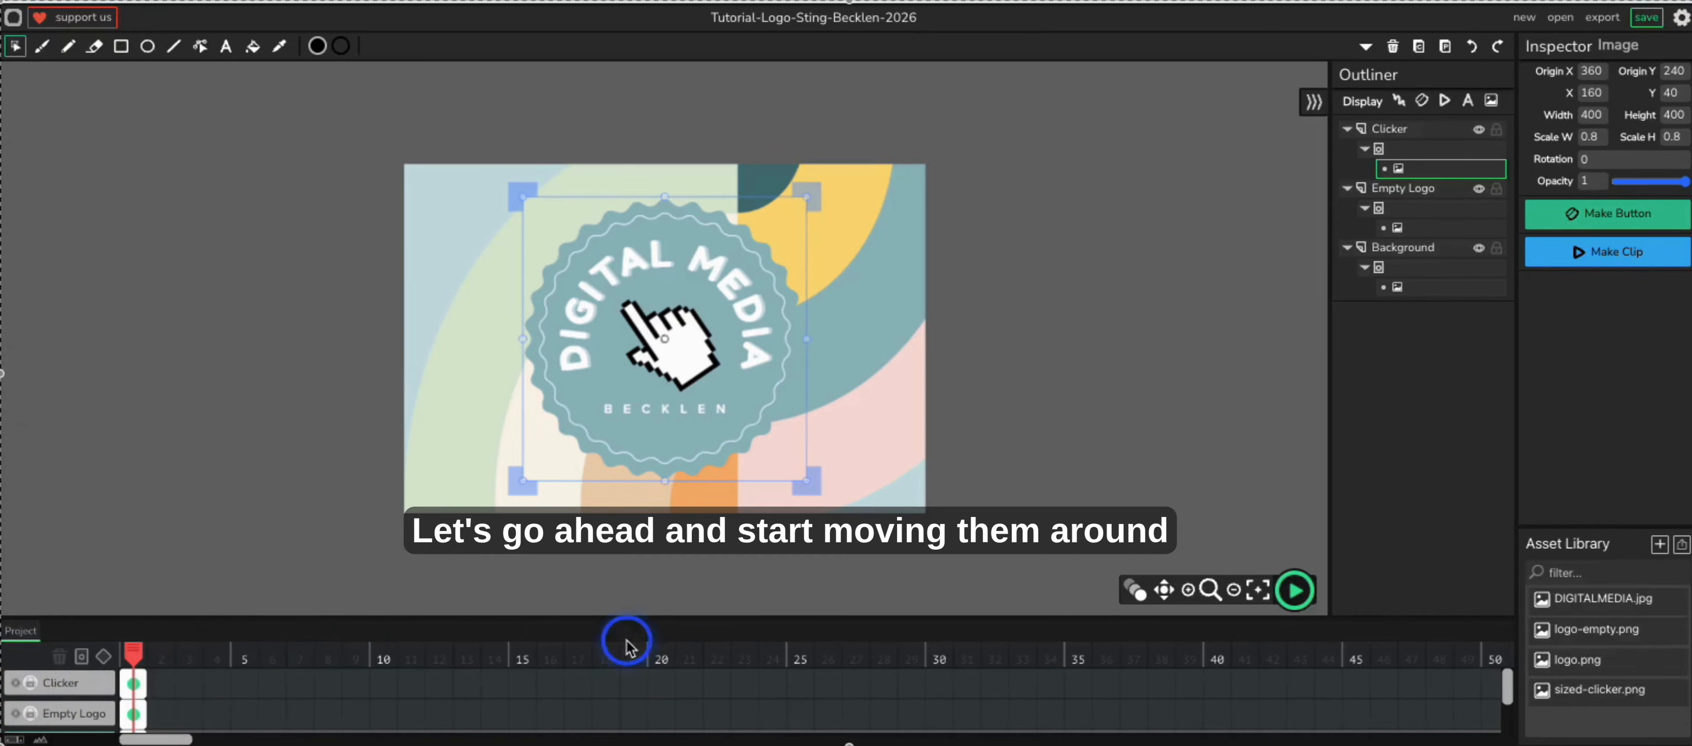
- Extend the Clicker layer's frame to a length of 30 and add a tween at frame 1
scroll(761, 707, down, 3)
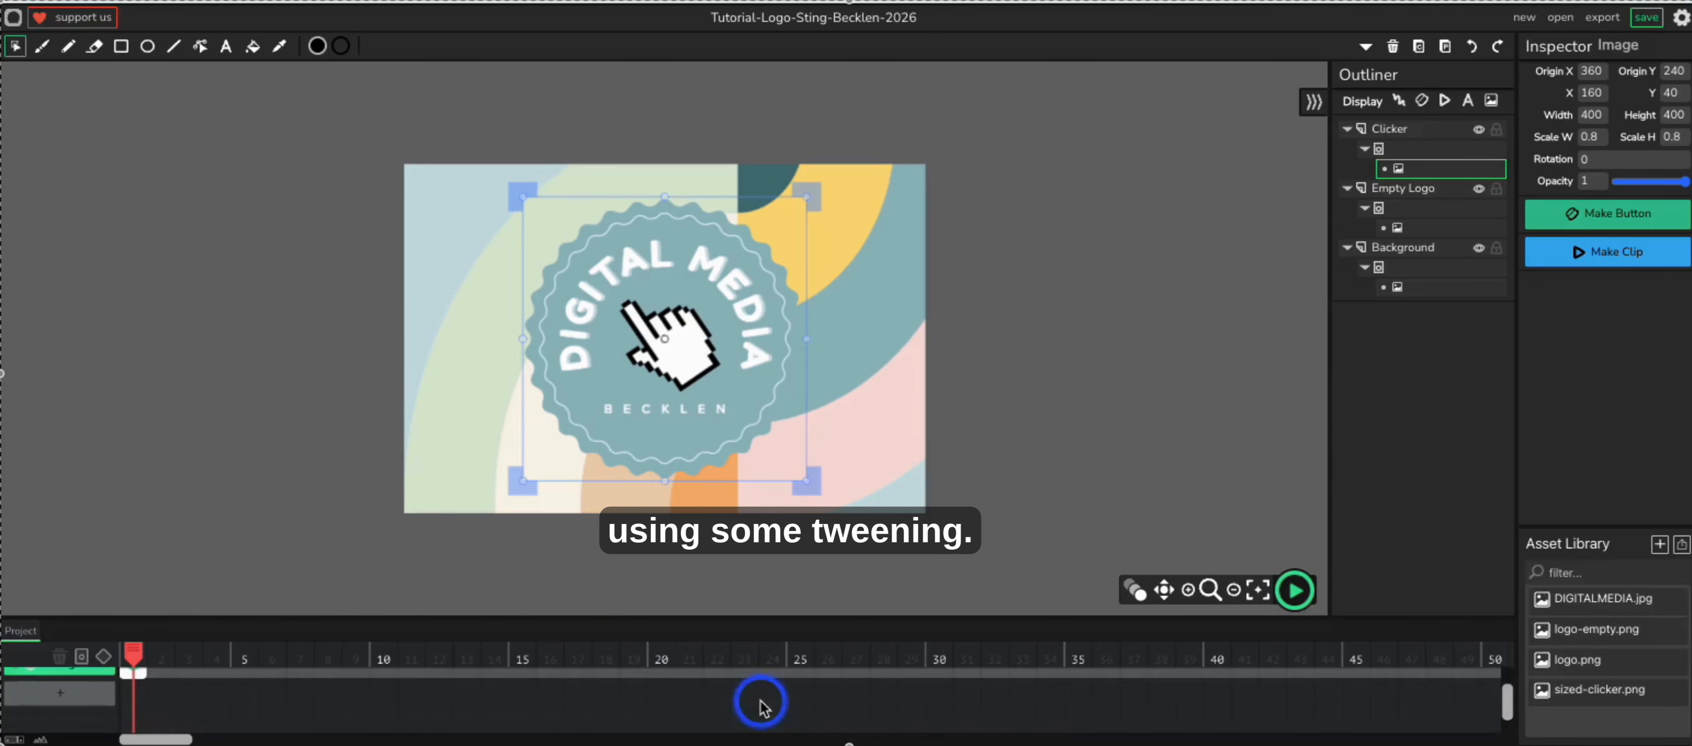
scroll(763, 707, up, 2)
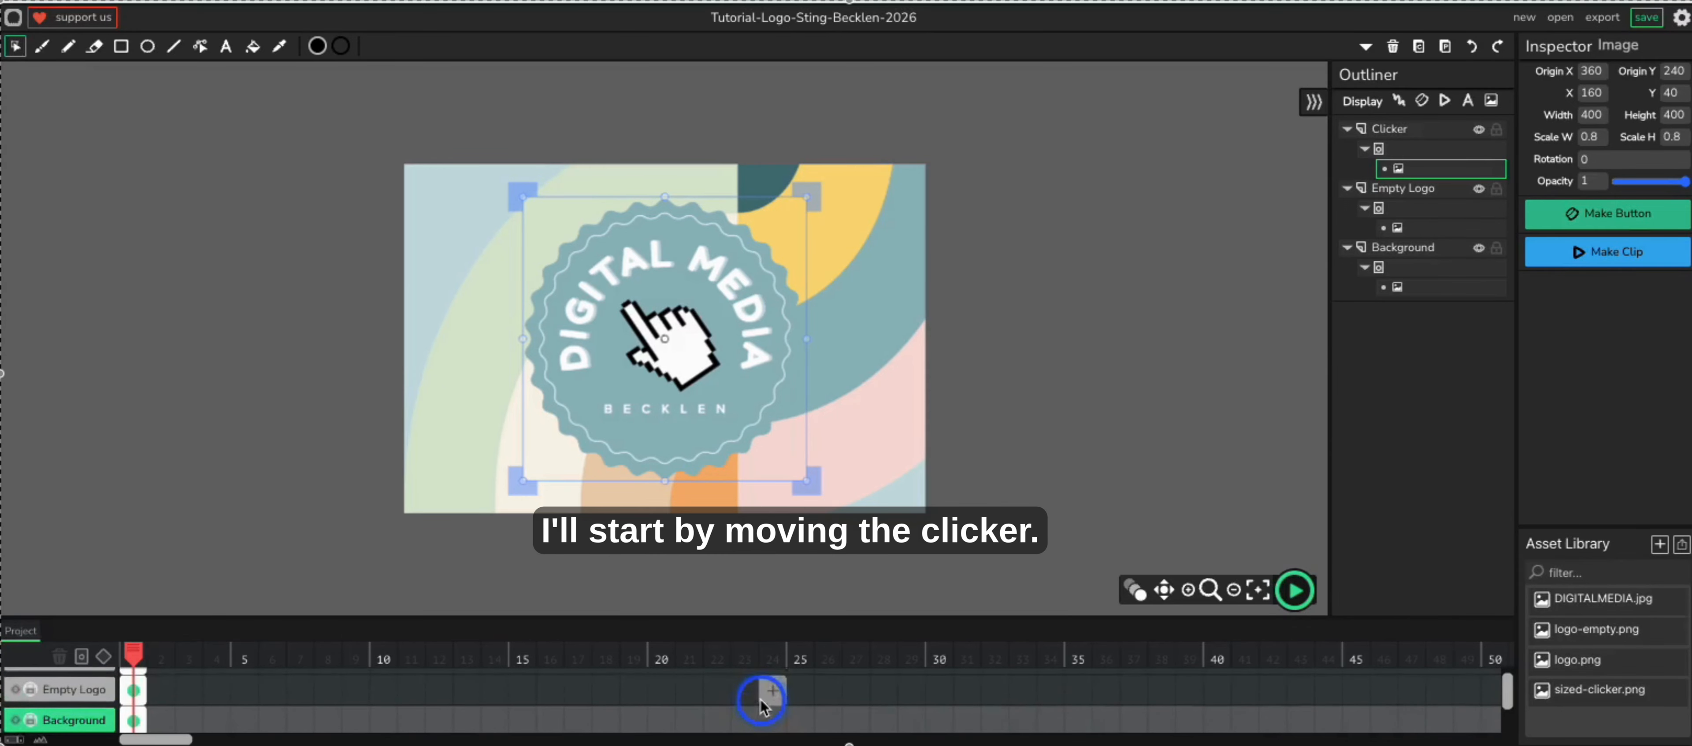
scroll(761, 707, up, 1)
scroll(197, 704, up, 1)
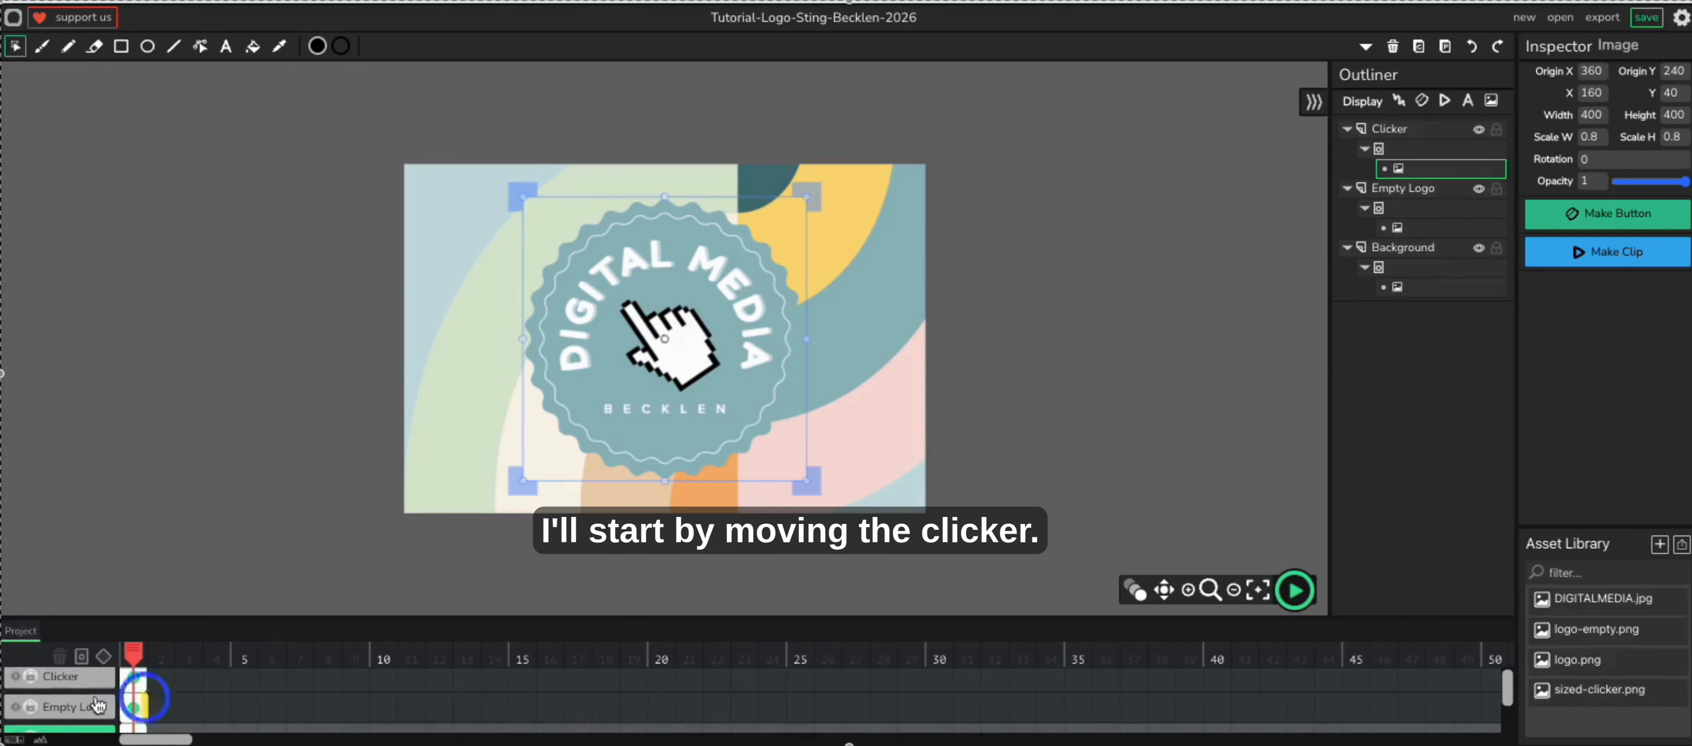
click(54, 686)
click(140, 682)
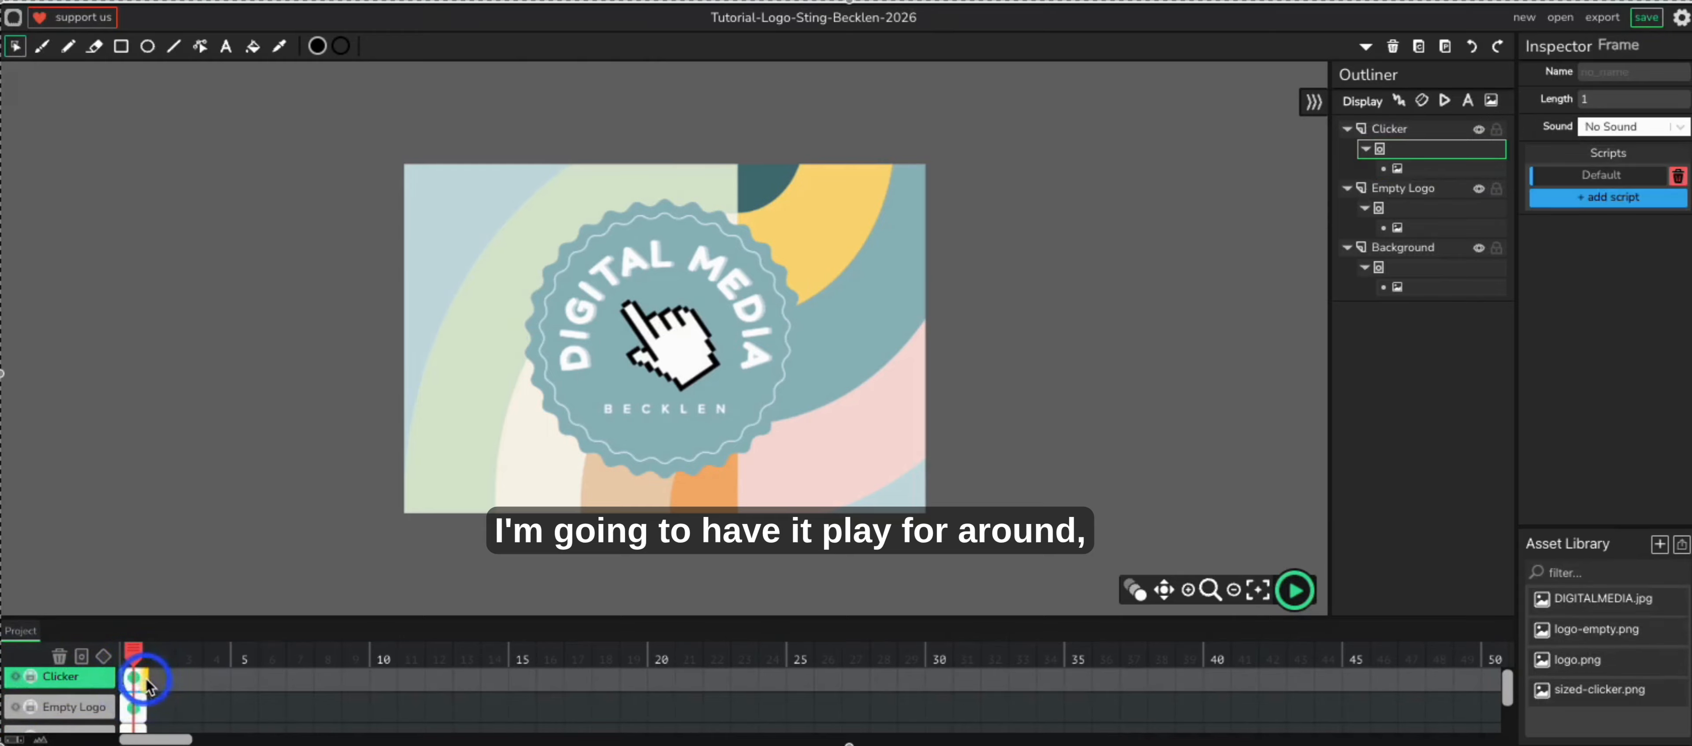
drag(145, 680, 948, 680)
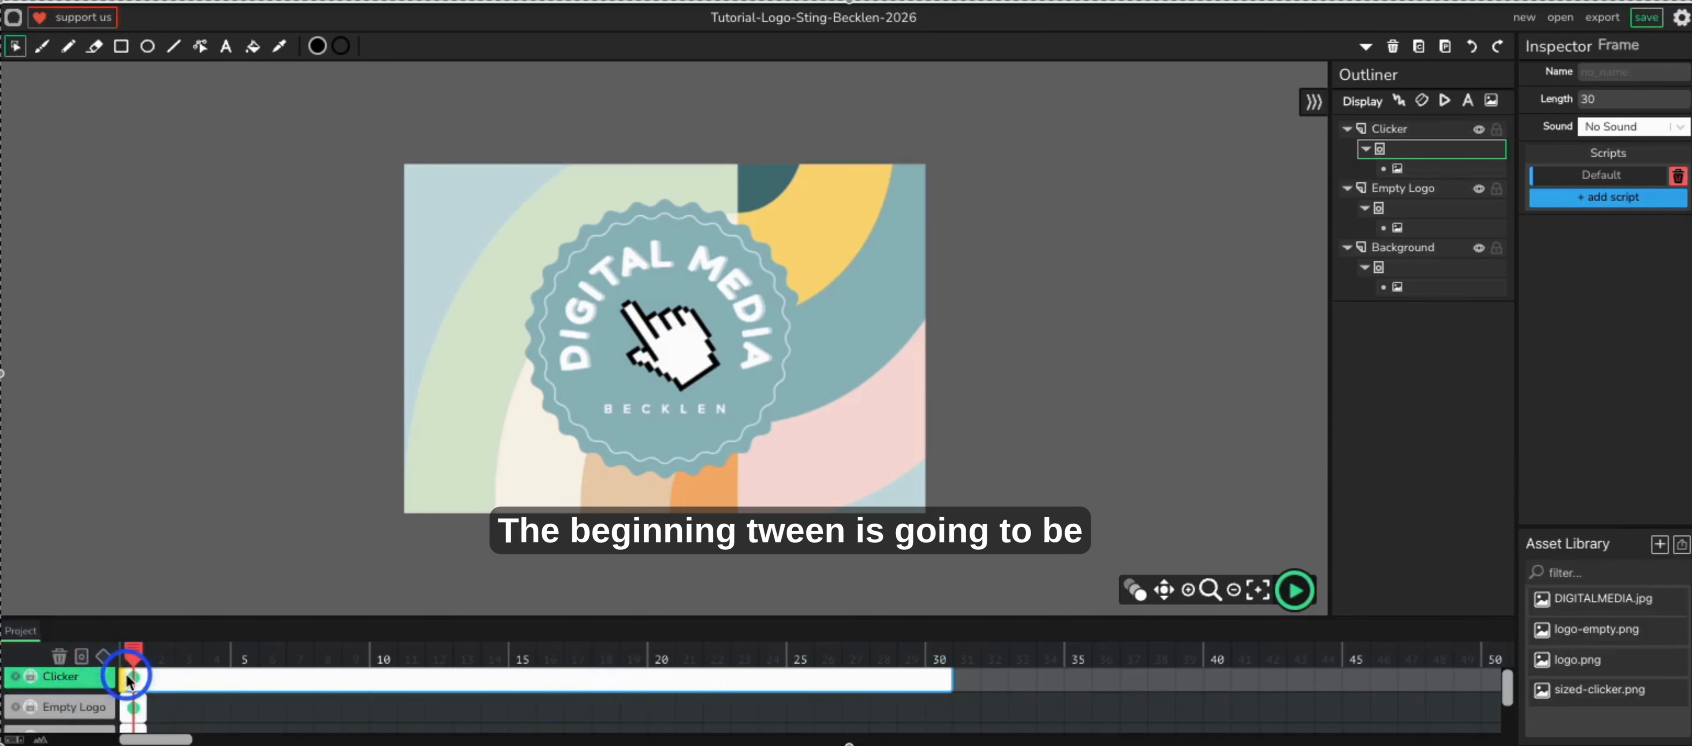
click(103, 656)
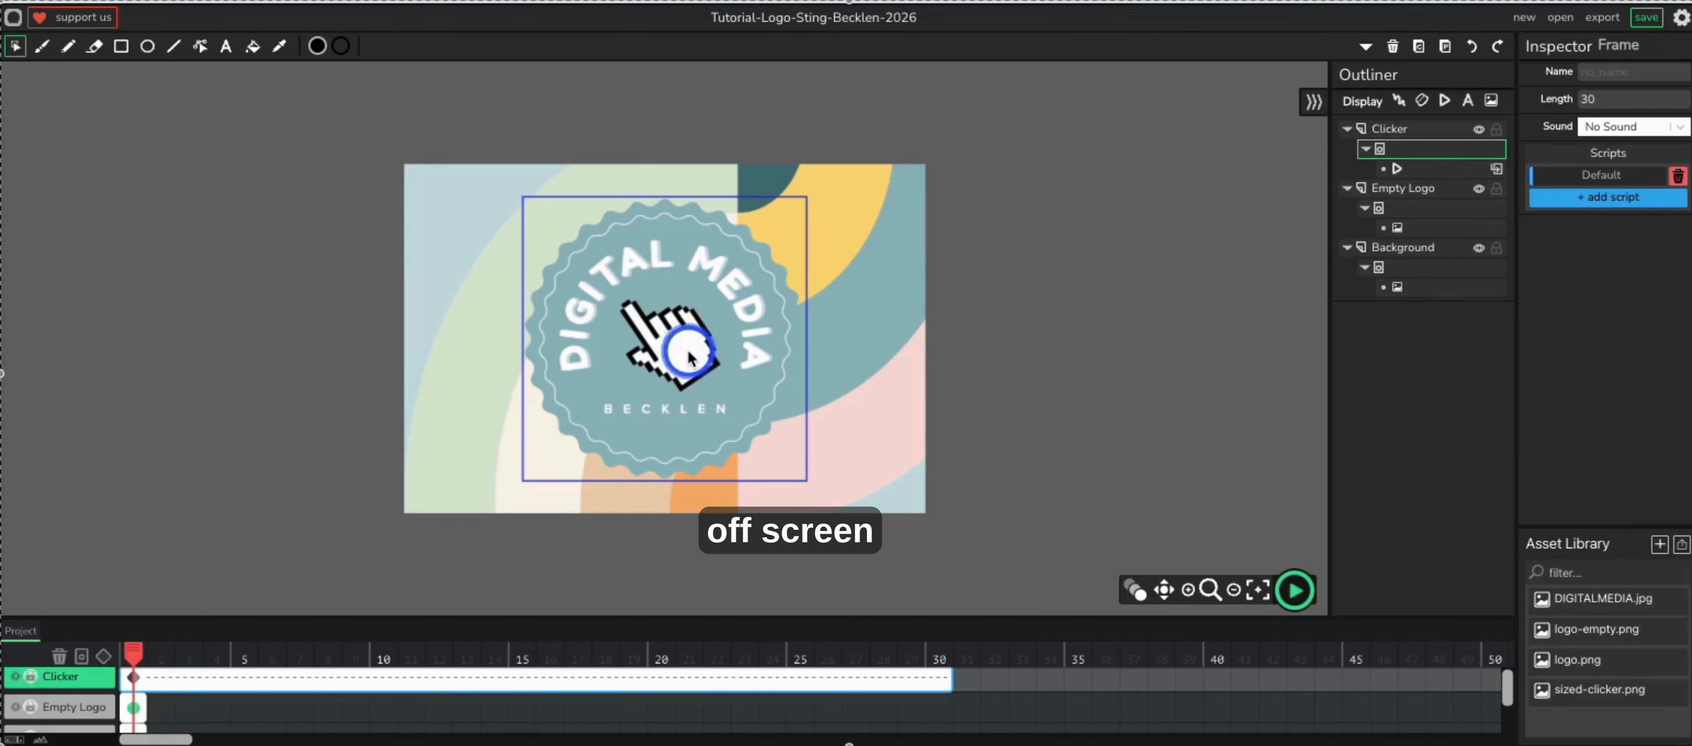
- With the Clicker layer unlocked, move the clicker off the canvas's upper right at frame 1 and enlarge it to about 827 by 969 pixels
click(31, 676)
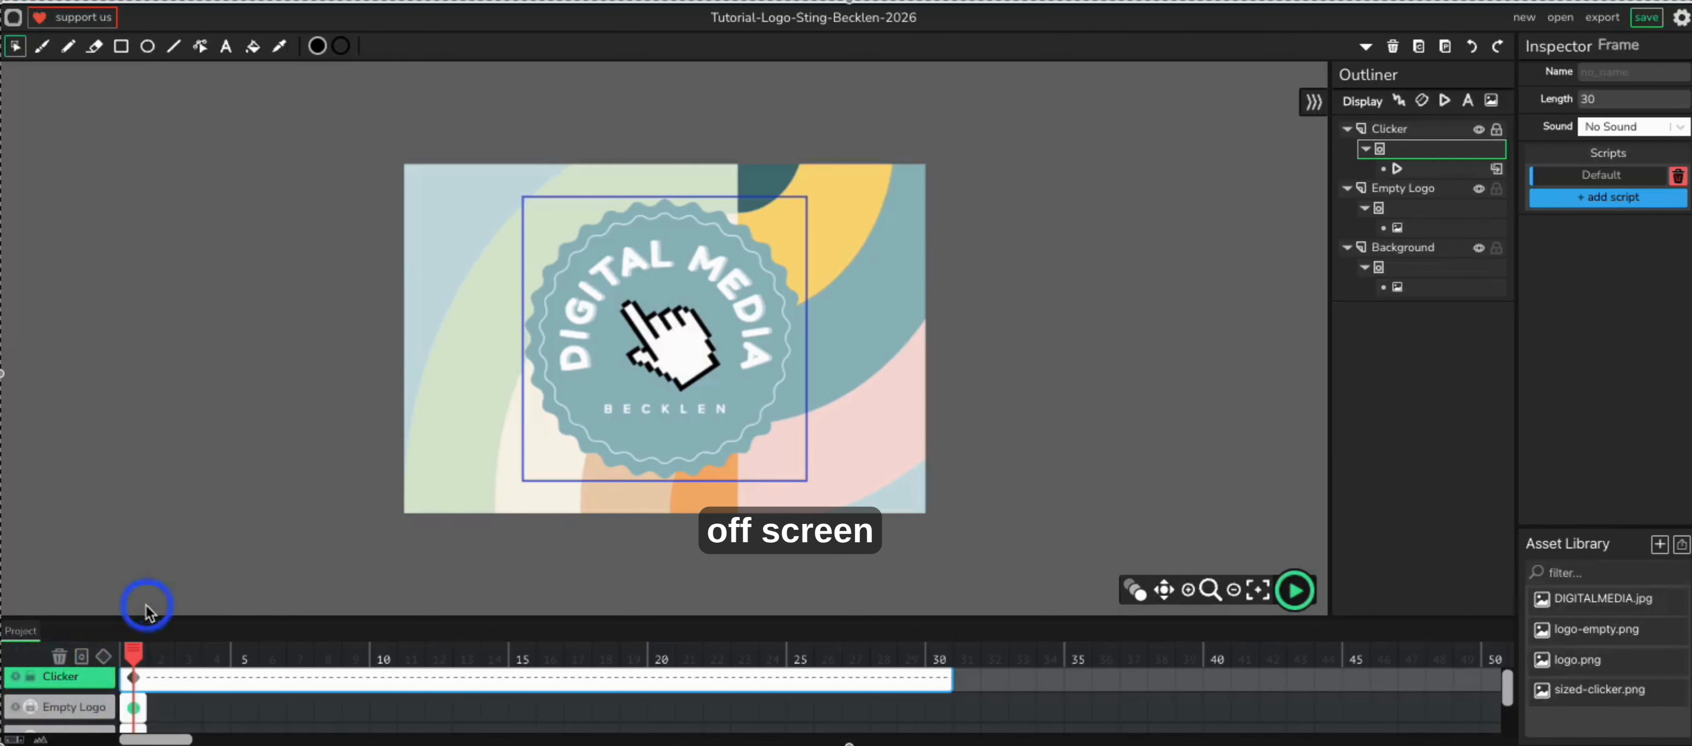
drag(706, 328, 1116, 210)
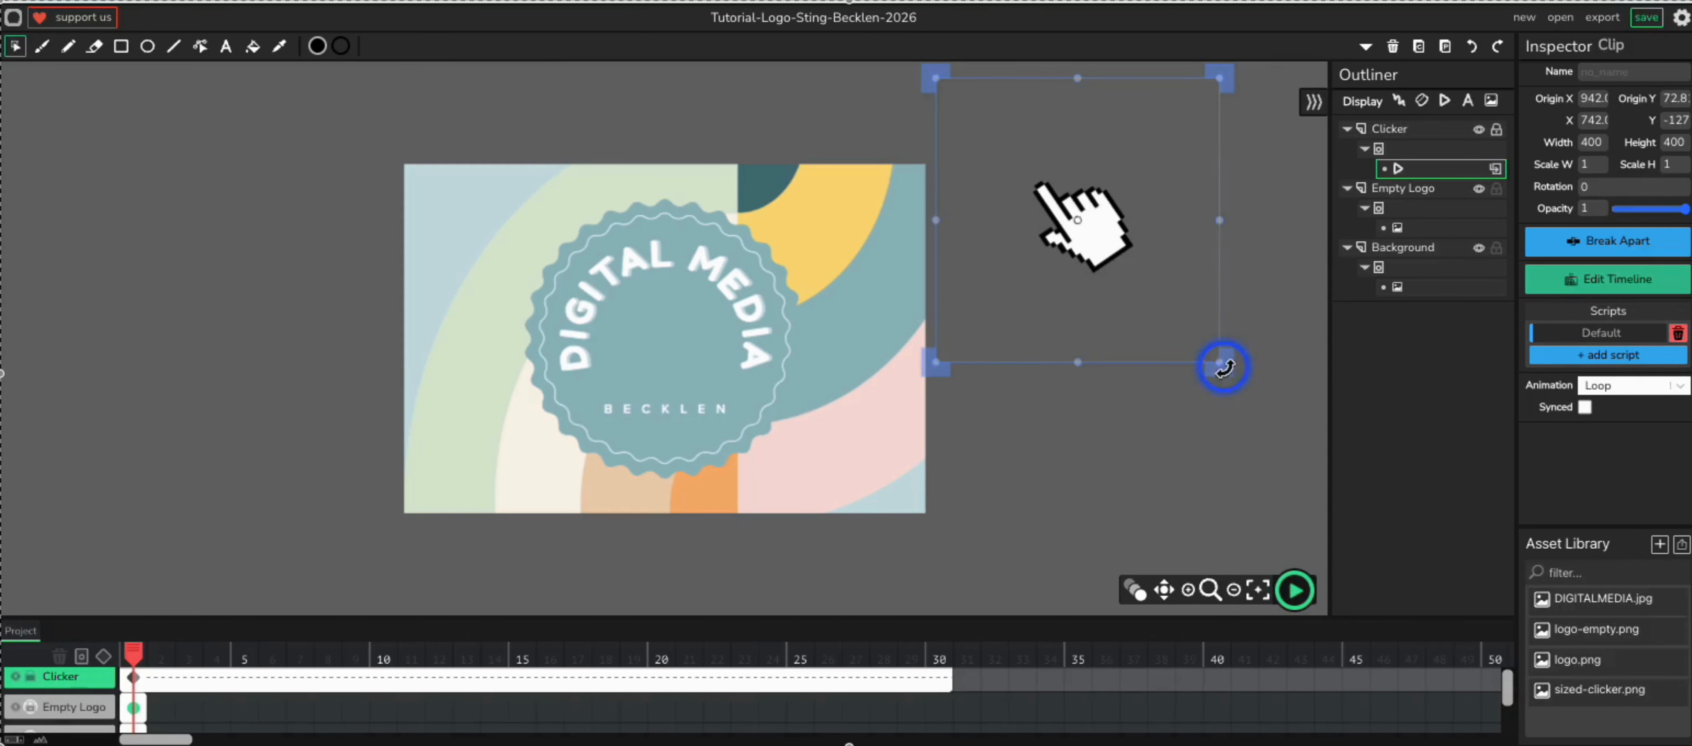
drag(1220, 368, 1370, 570)
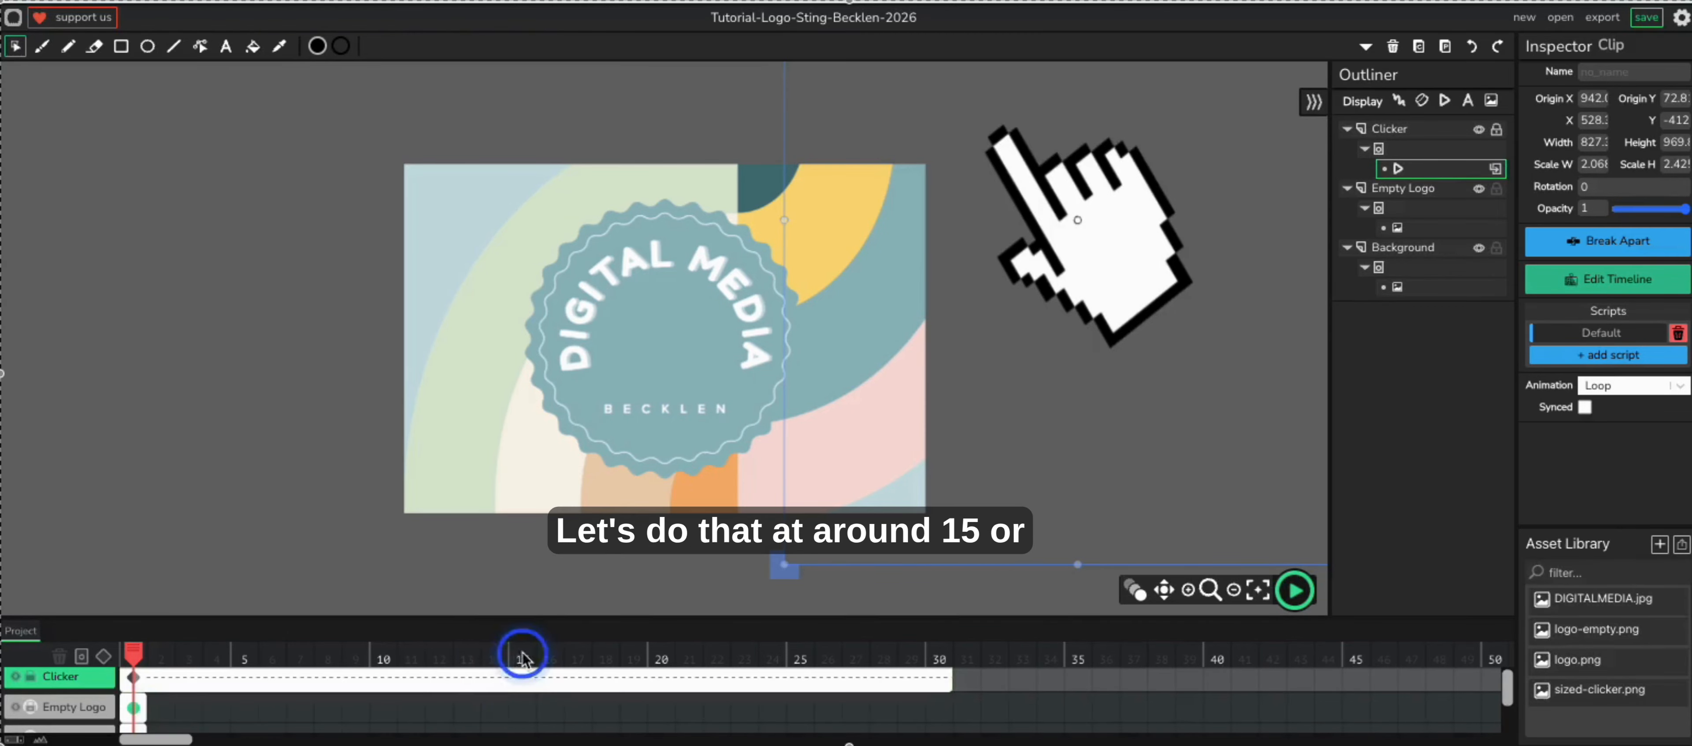
- Add a tween at frame 14 of the Clicker layer and extend the Empty Logo layer's frame to a length of 30
click(519, 682)
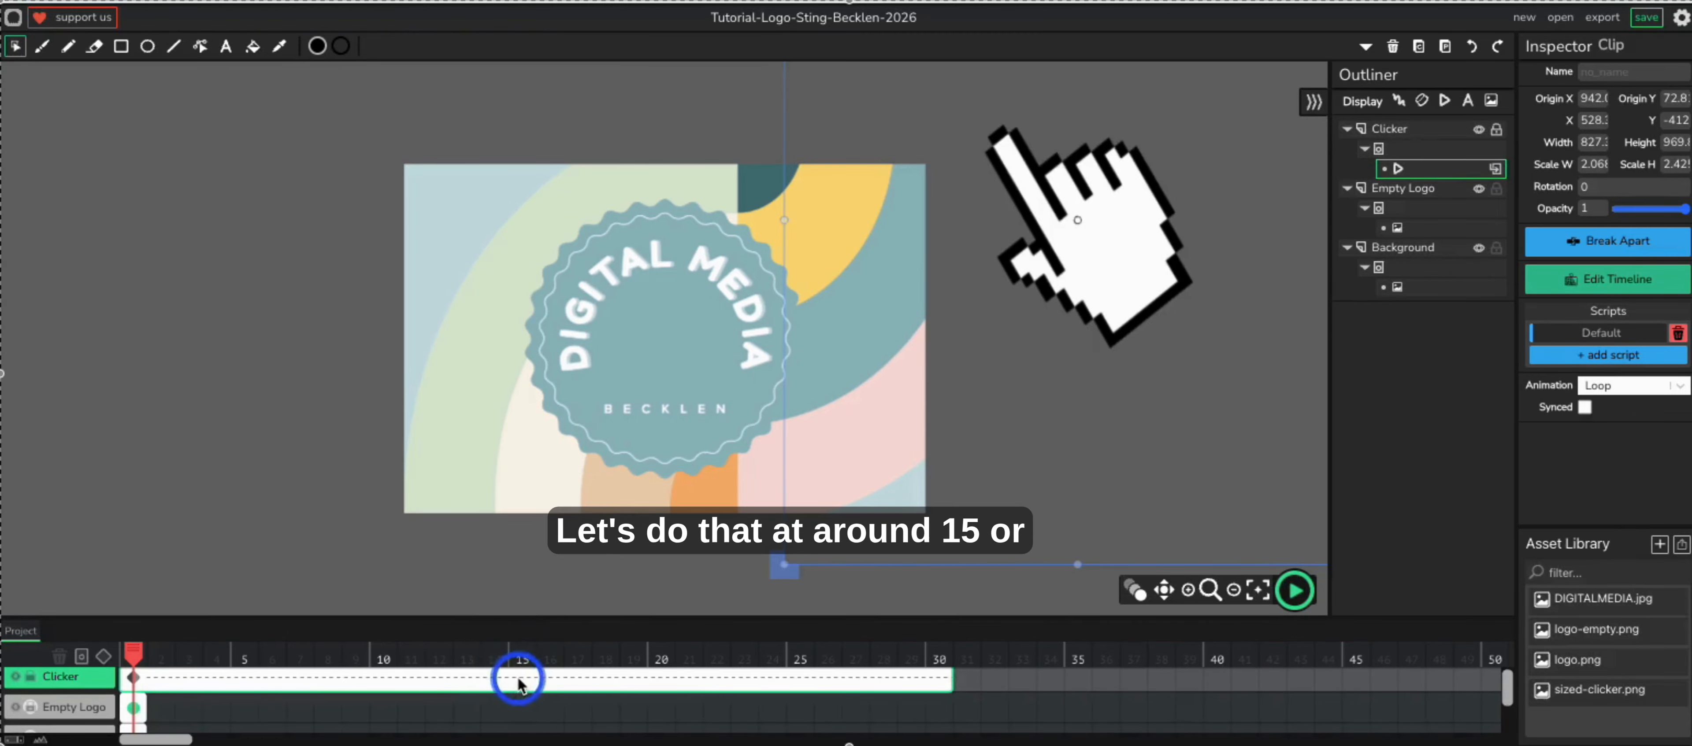
click(494, 677)
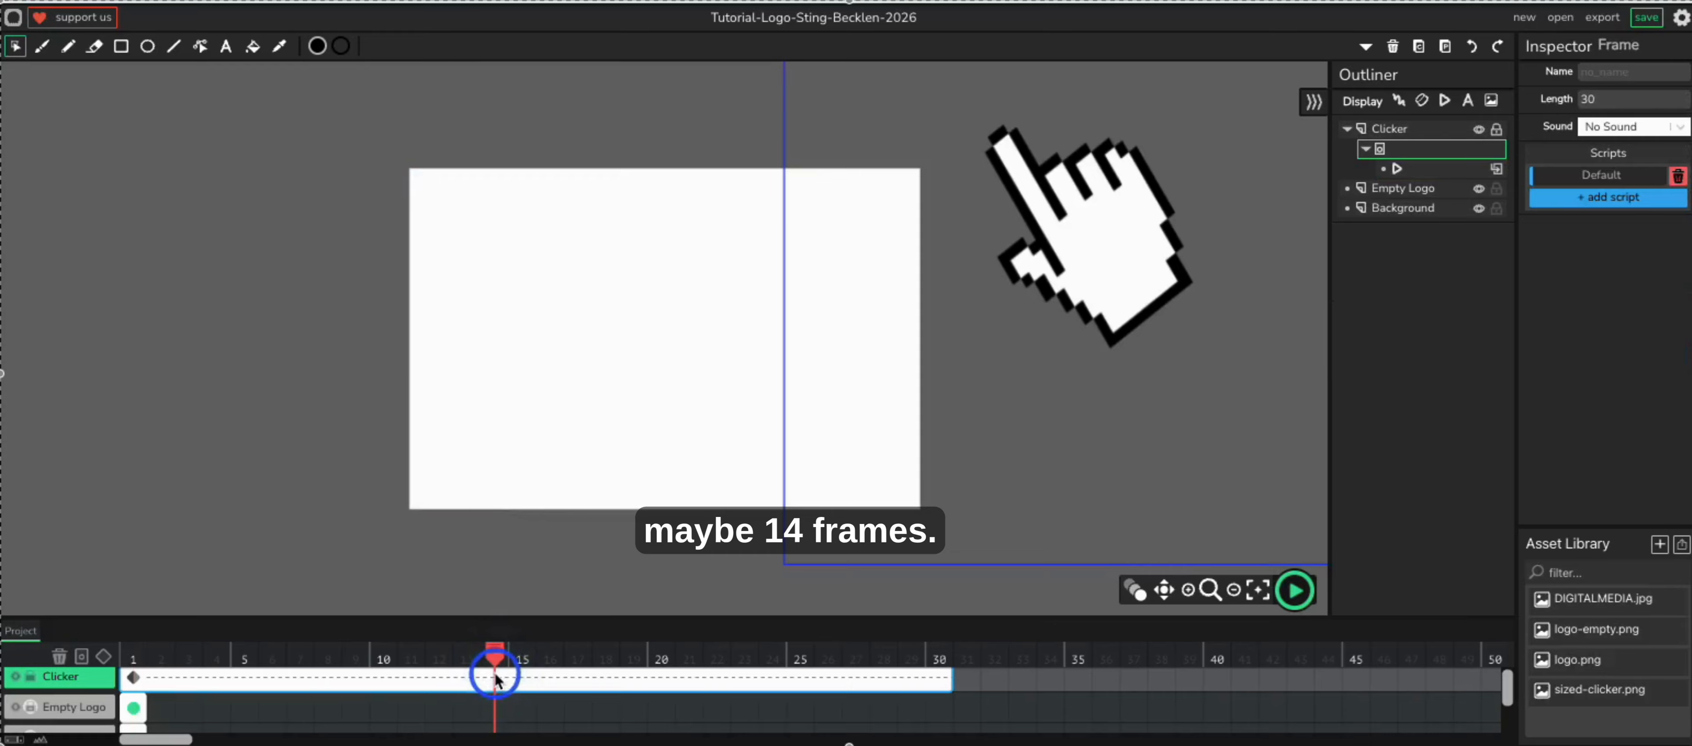
click(103, 657)
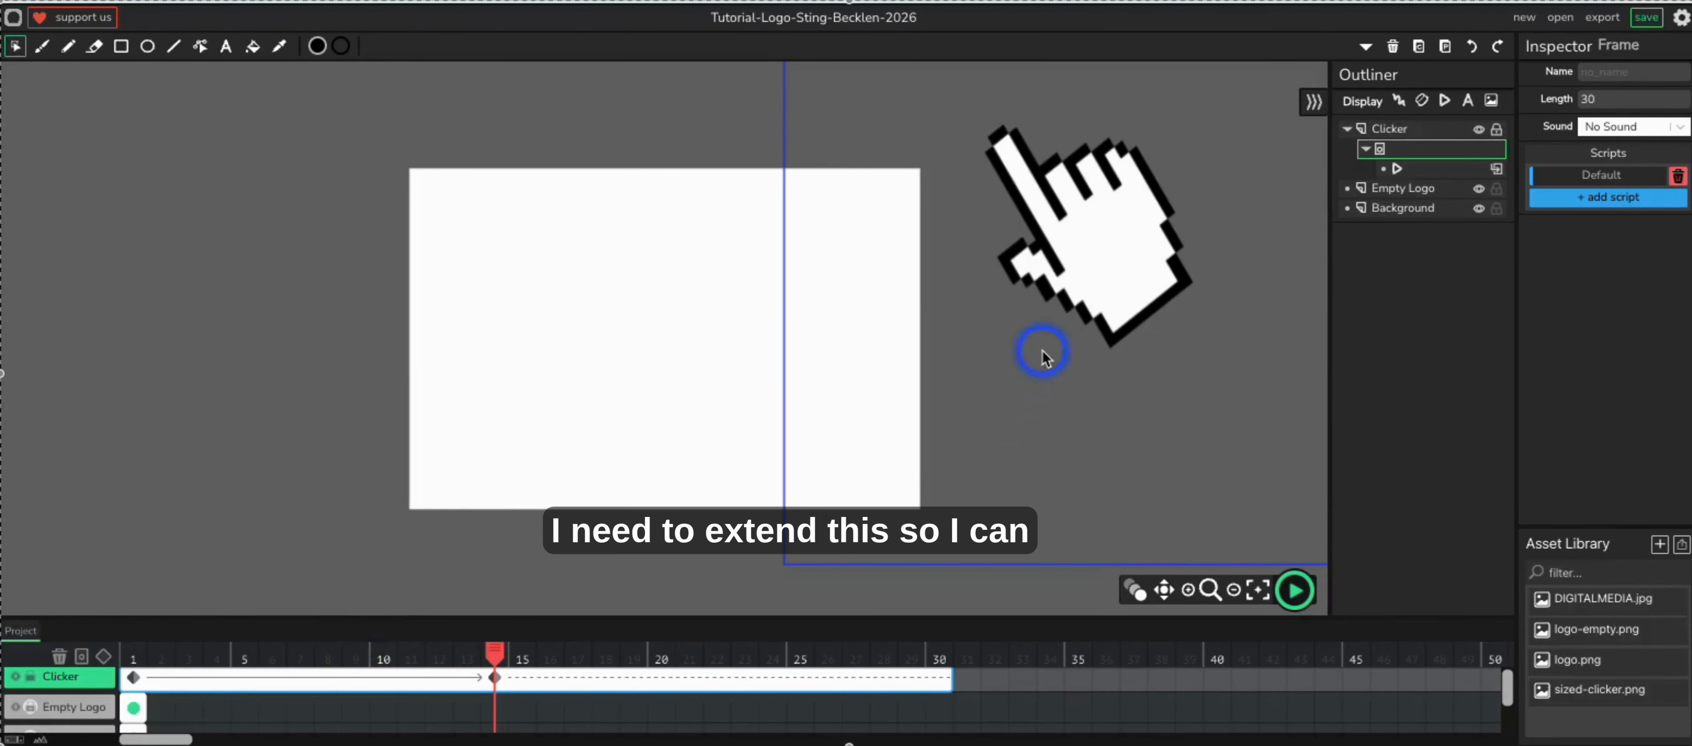
drag(146, 713, 952, 709)
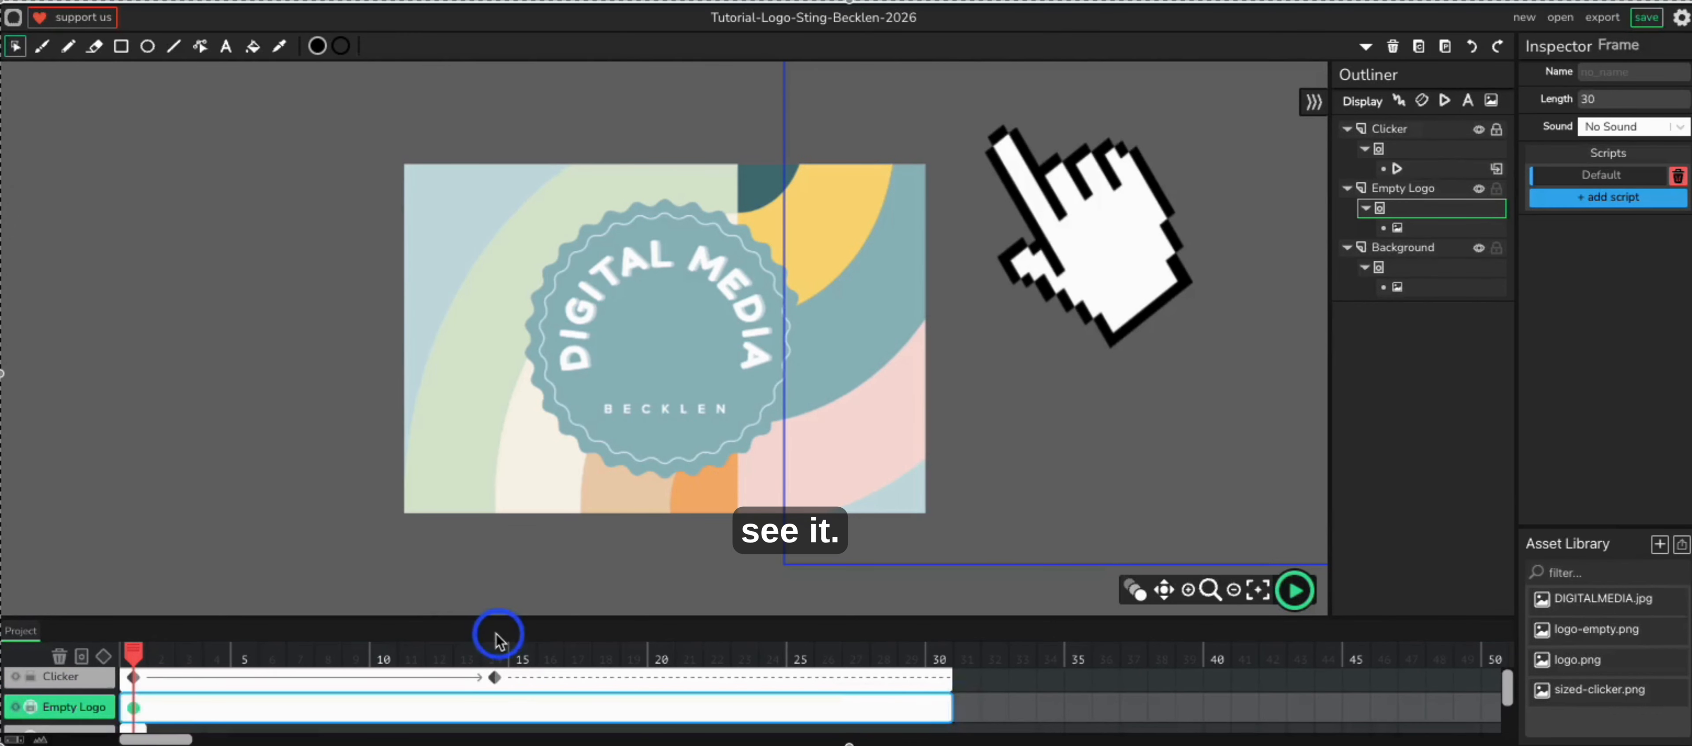
- At the frame 14 tween, move the clicker onto the logo and set its origin to X 360 and Y 240
click(494, 677)
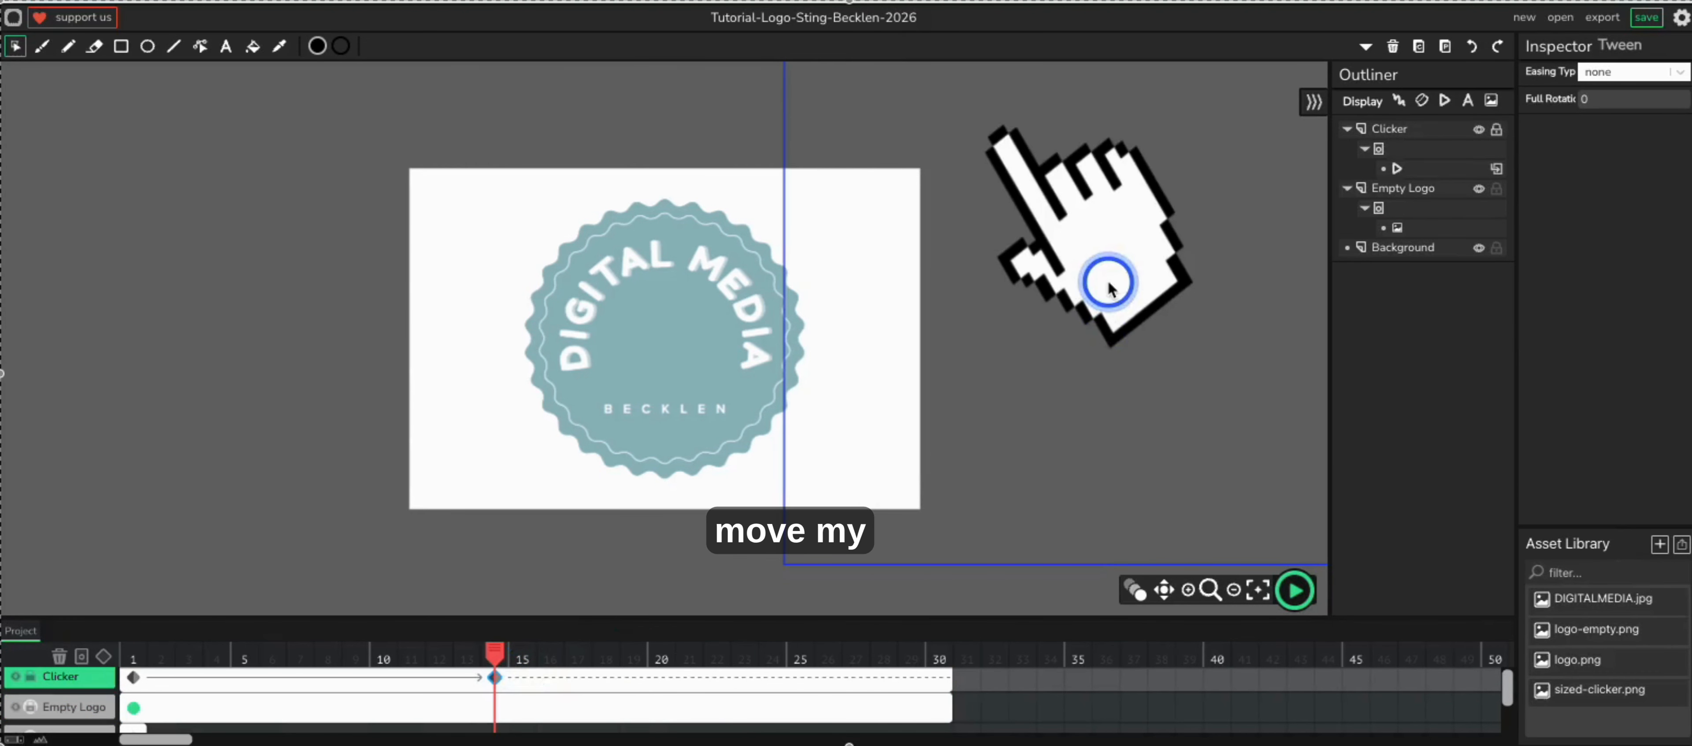
drag(1111, 289, 684, 372)
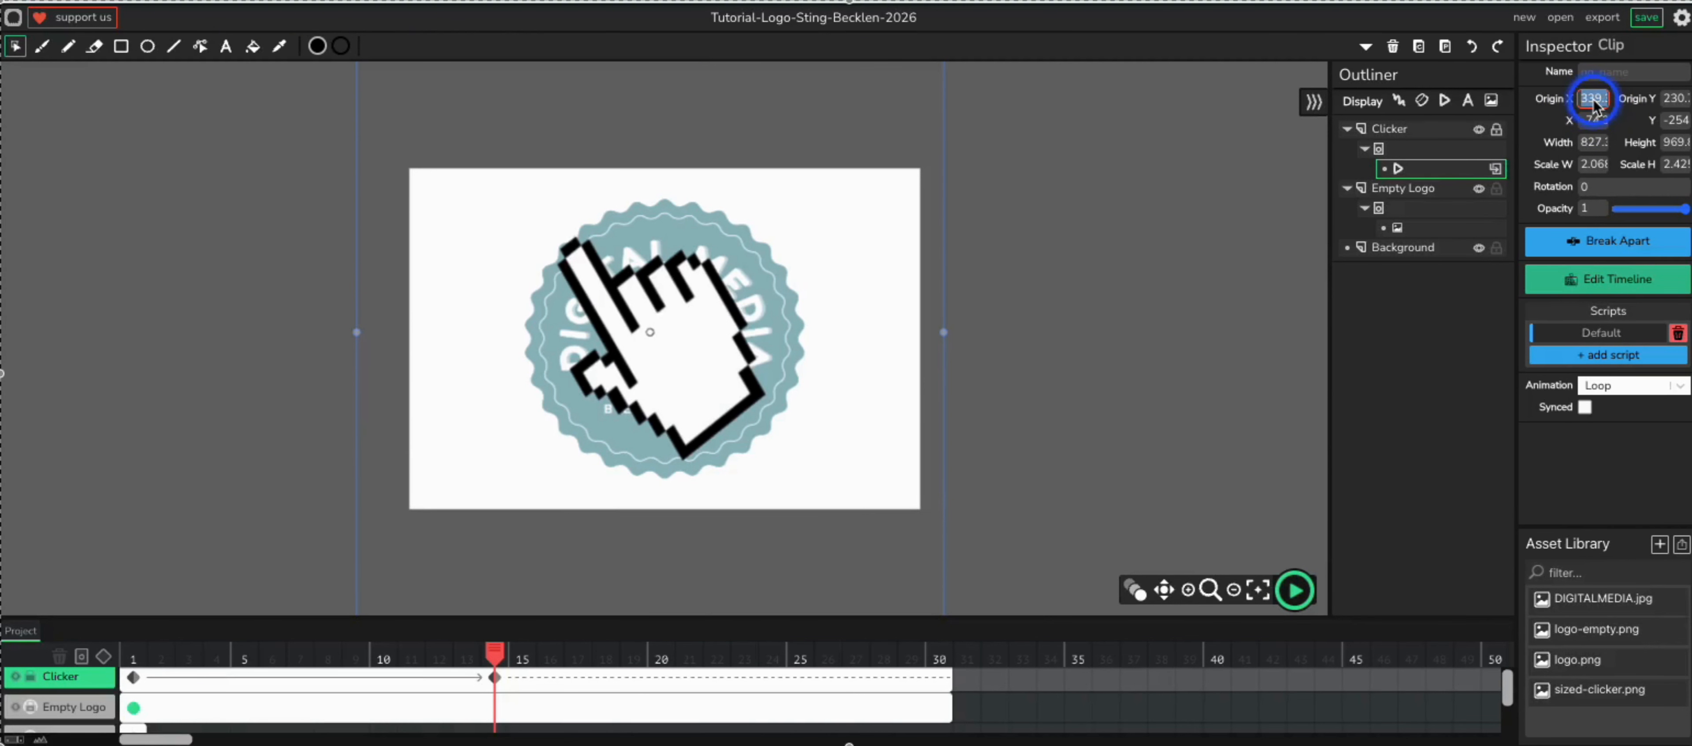
text(360)
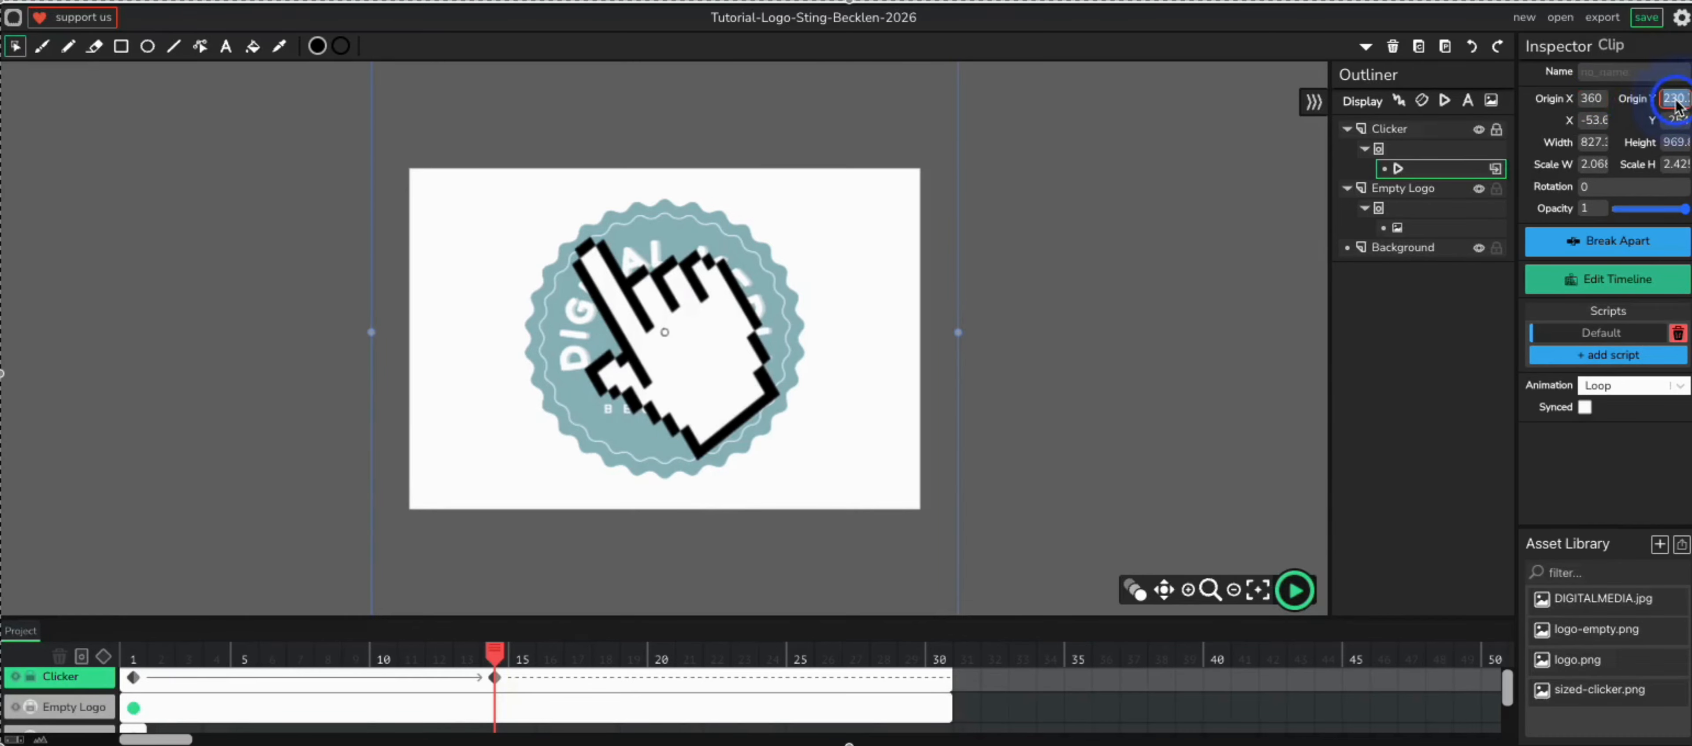
text(240)
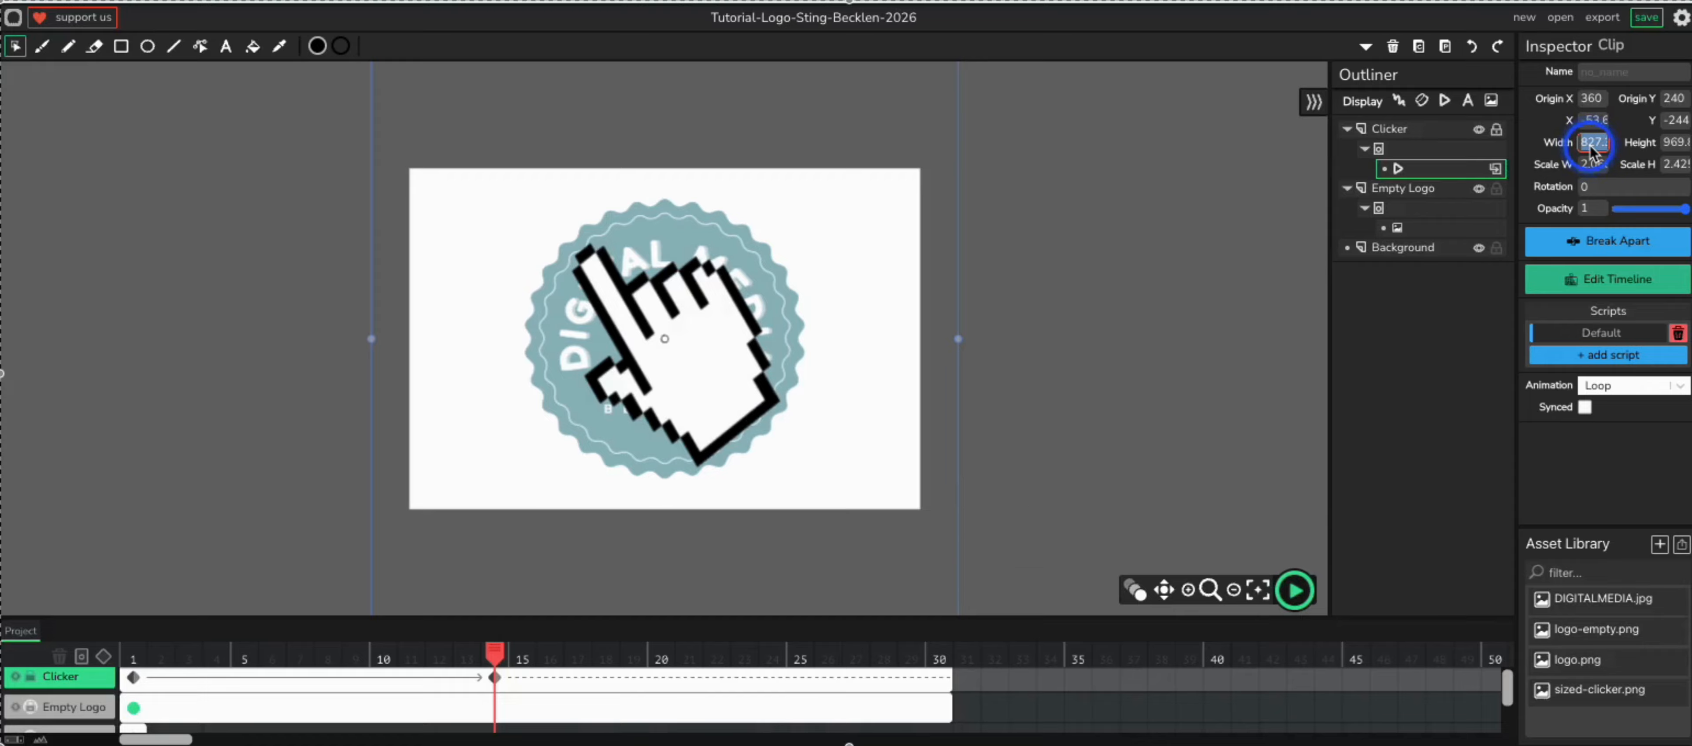
- Set the clicker's width and height to 400 pixels each at frame 14
text(400)
click(1662, 144)
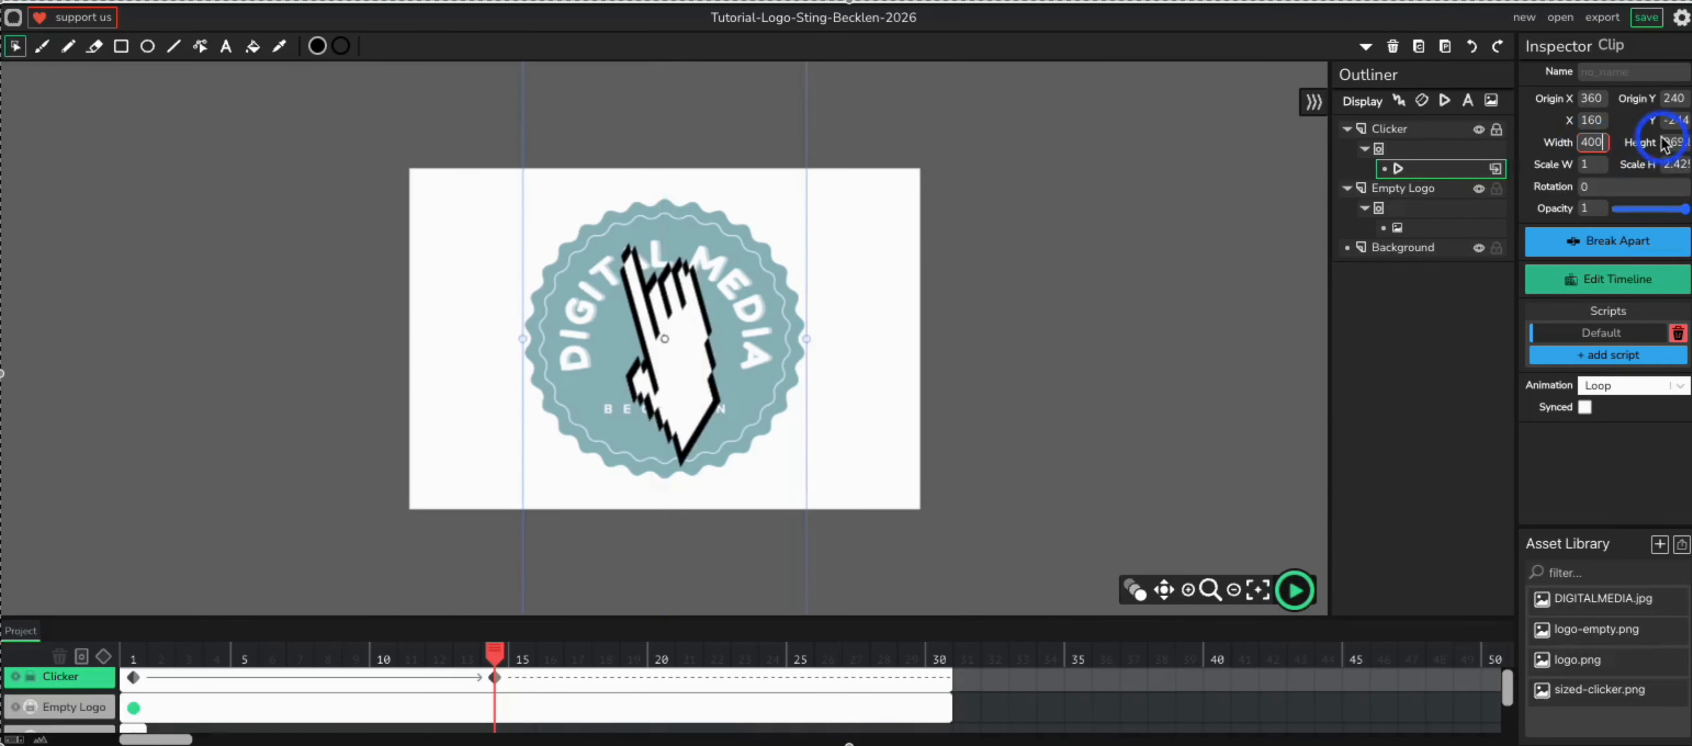
text(400)
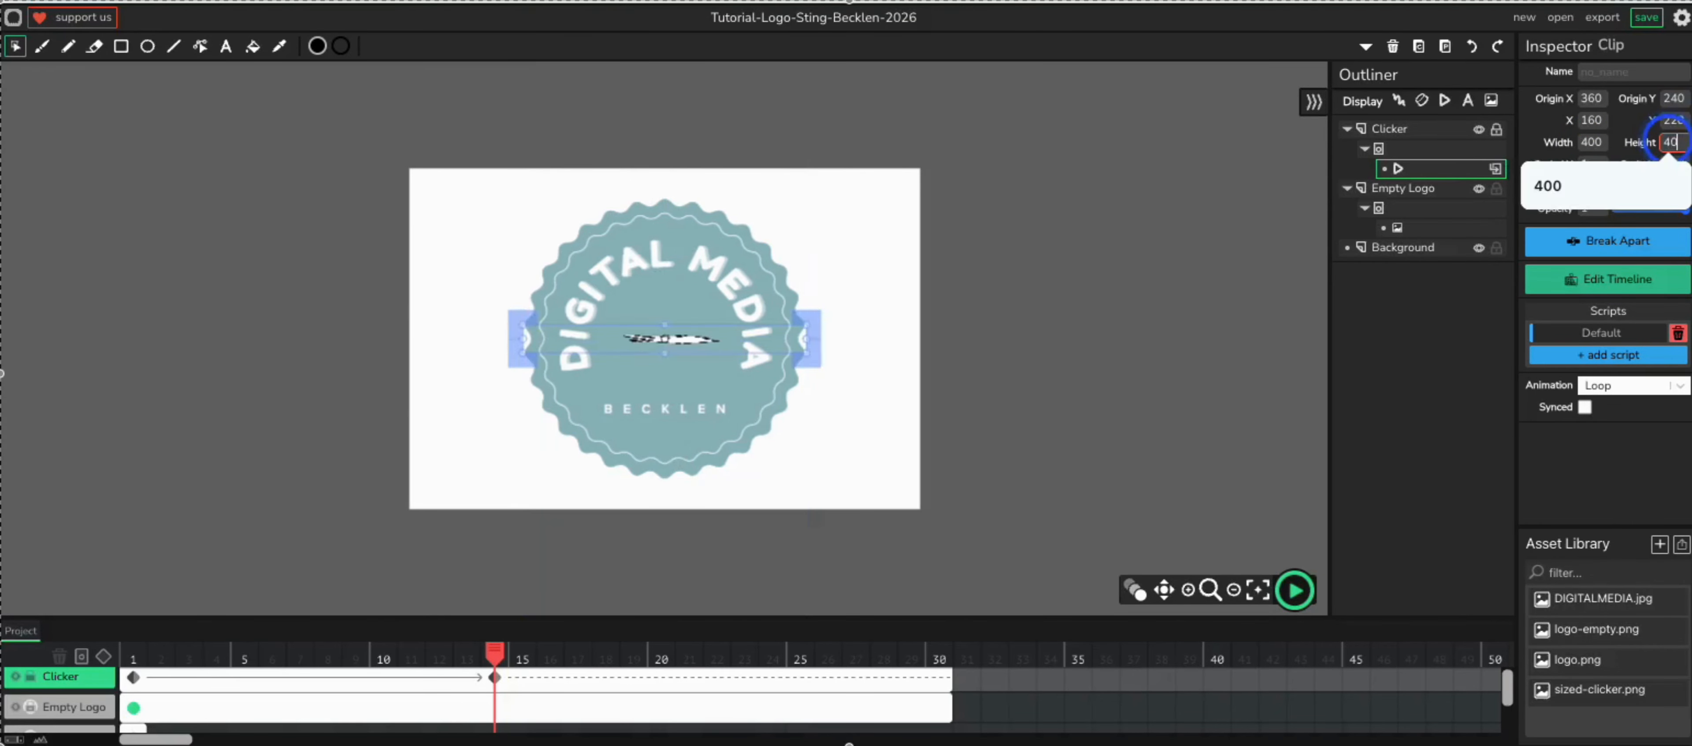
click(1386, 403)
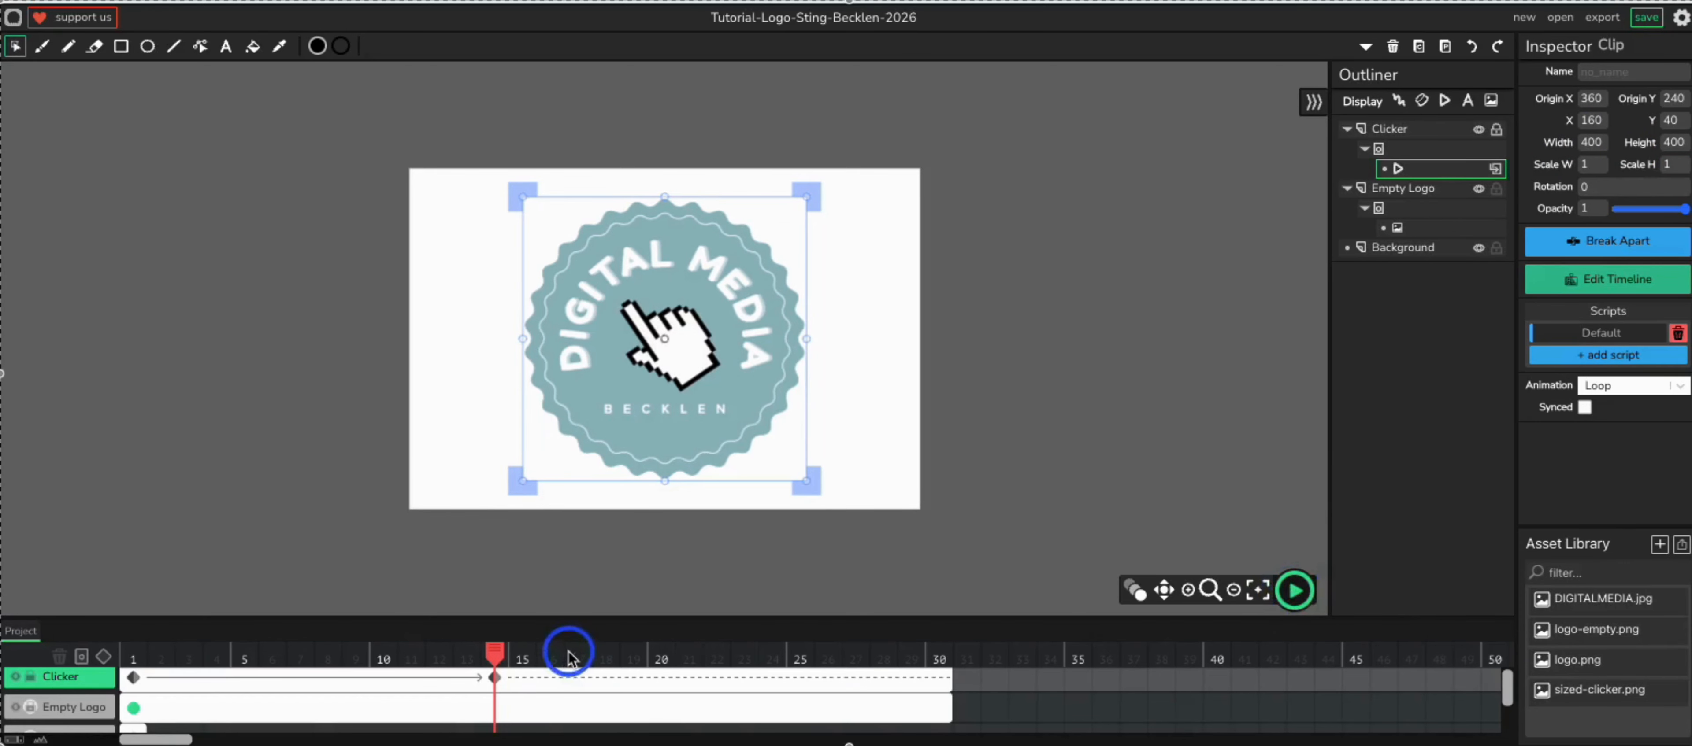
- Extend the Background layer's frame to a length of 30 and preview the animation
scroll(461, 709, down, 3)
click(142, 679)
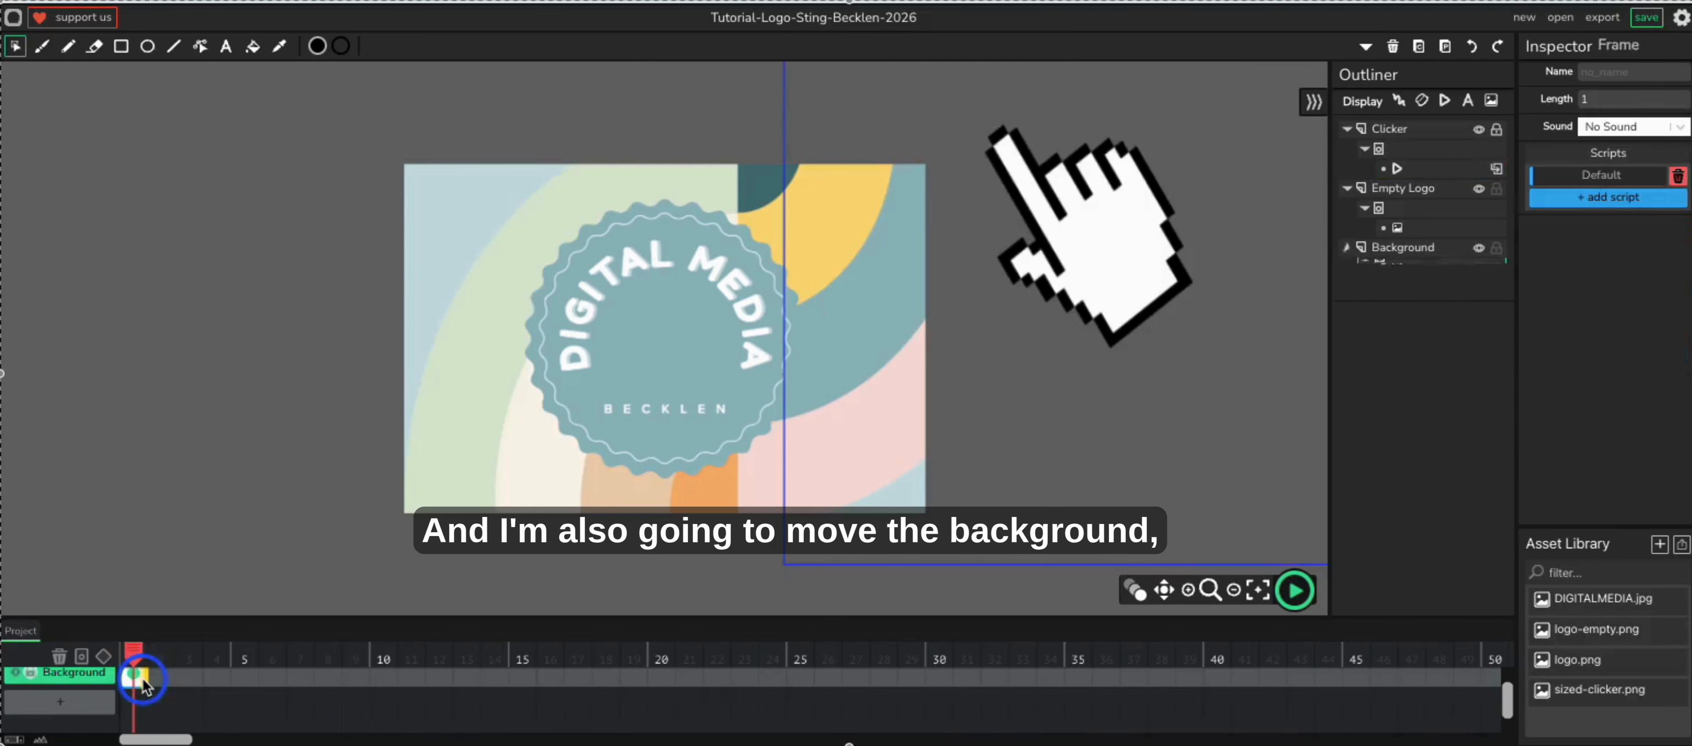
drag(145, 677, 951, 672)
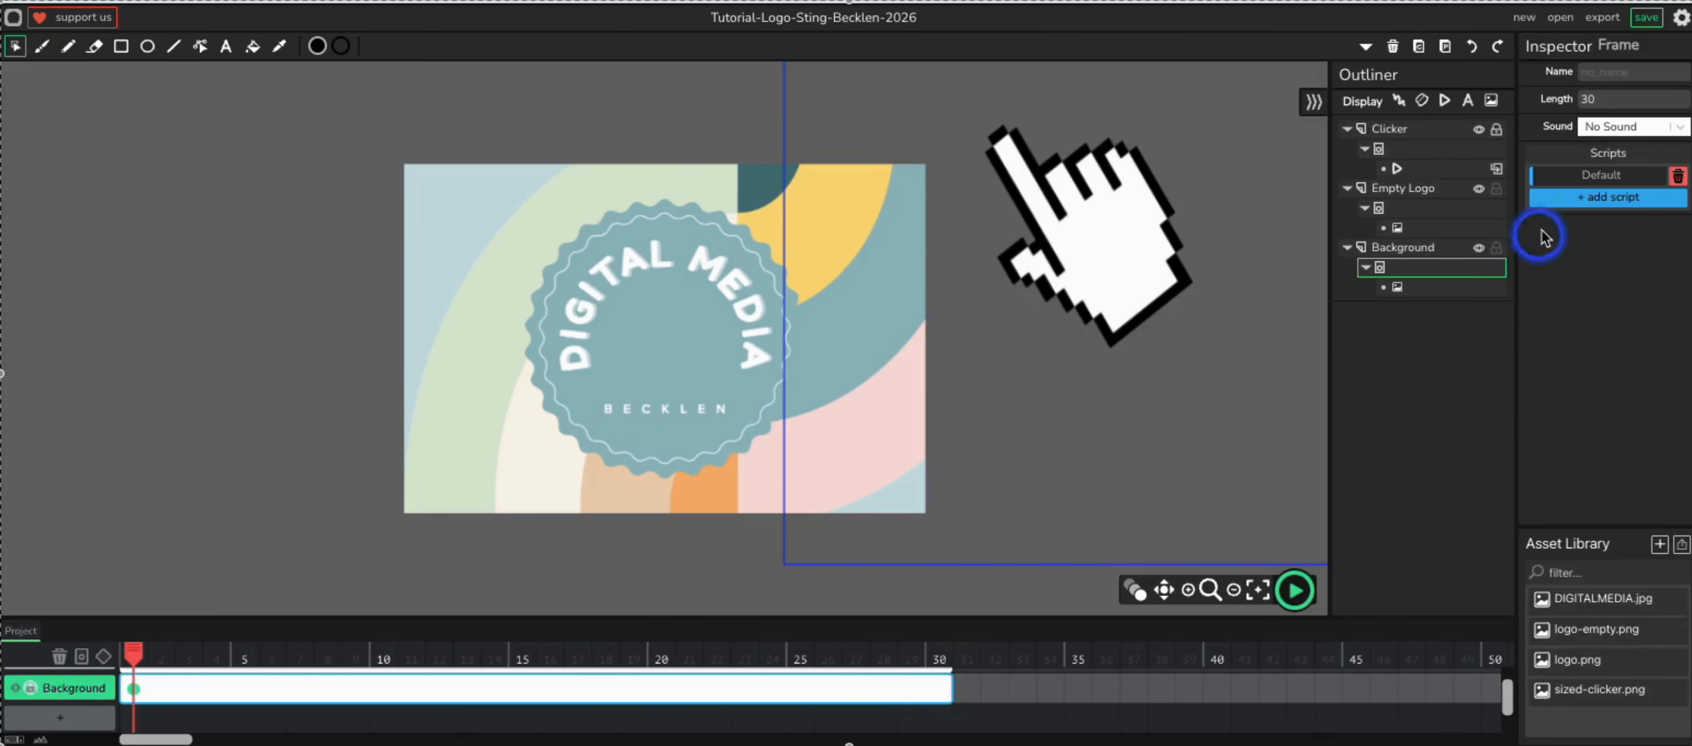
click(1294, 589)
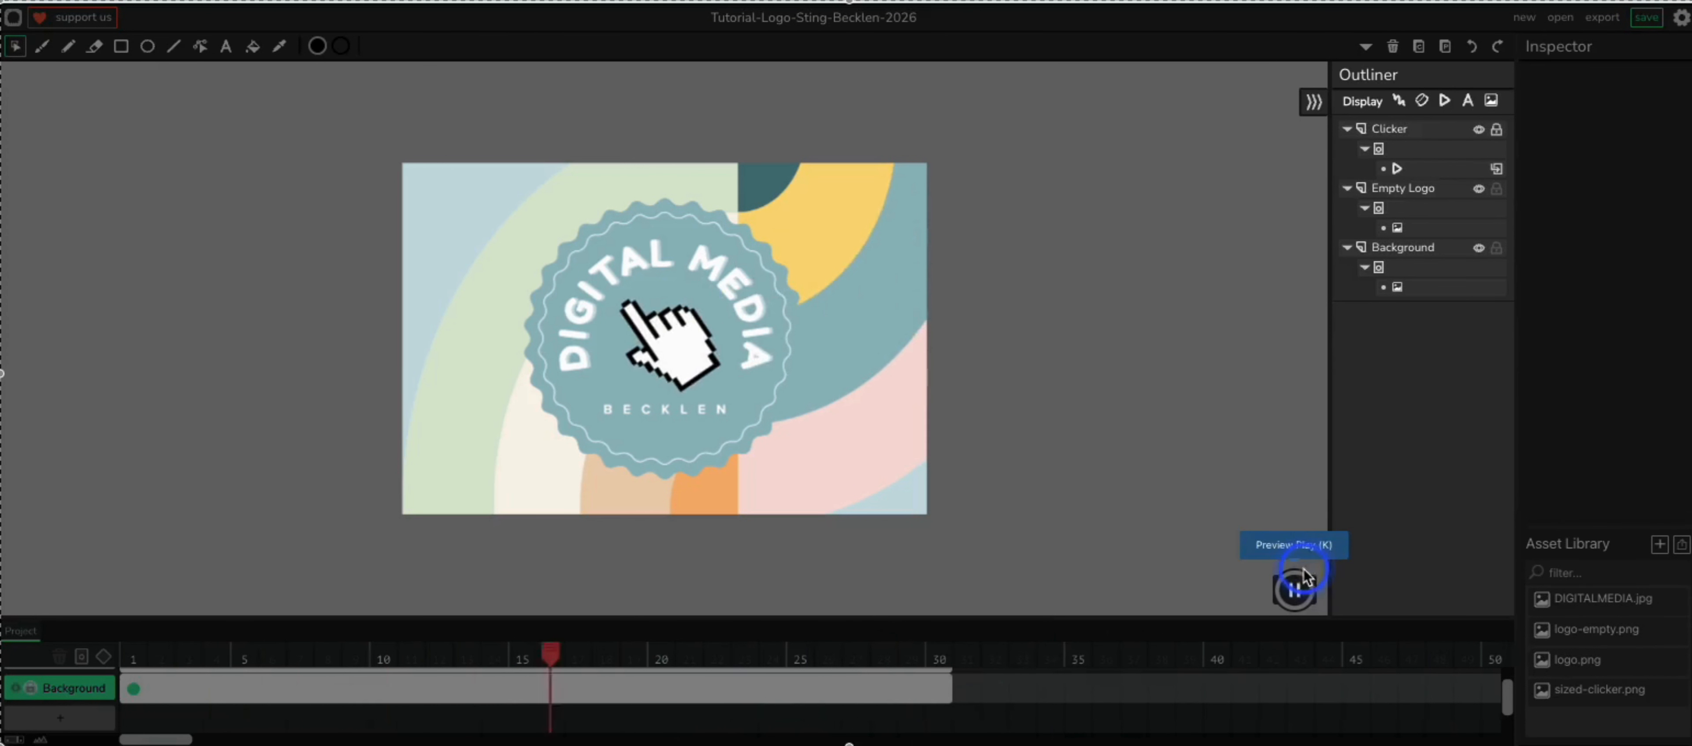
- Stop the preview and add a tween at frame 18 of the Clicker layer
click(1295, 590)
scroll(775, 708, up, 3)
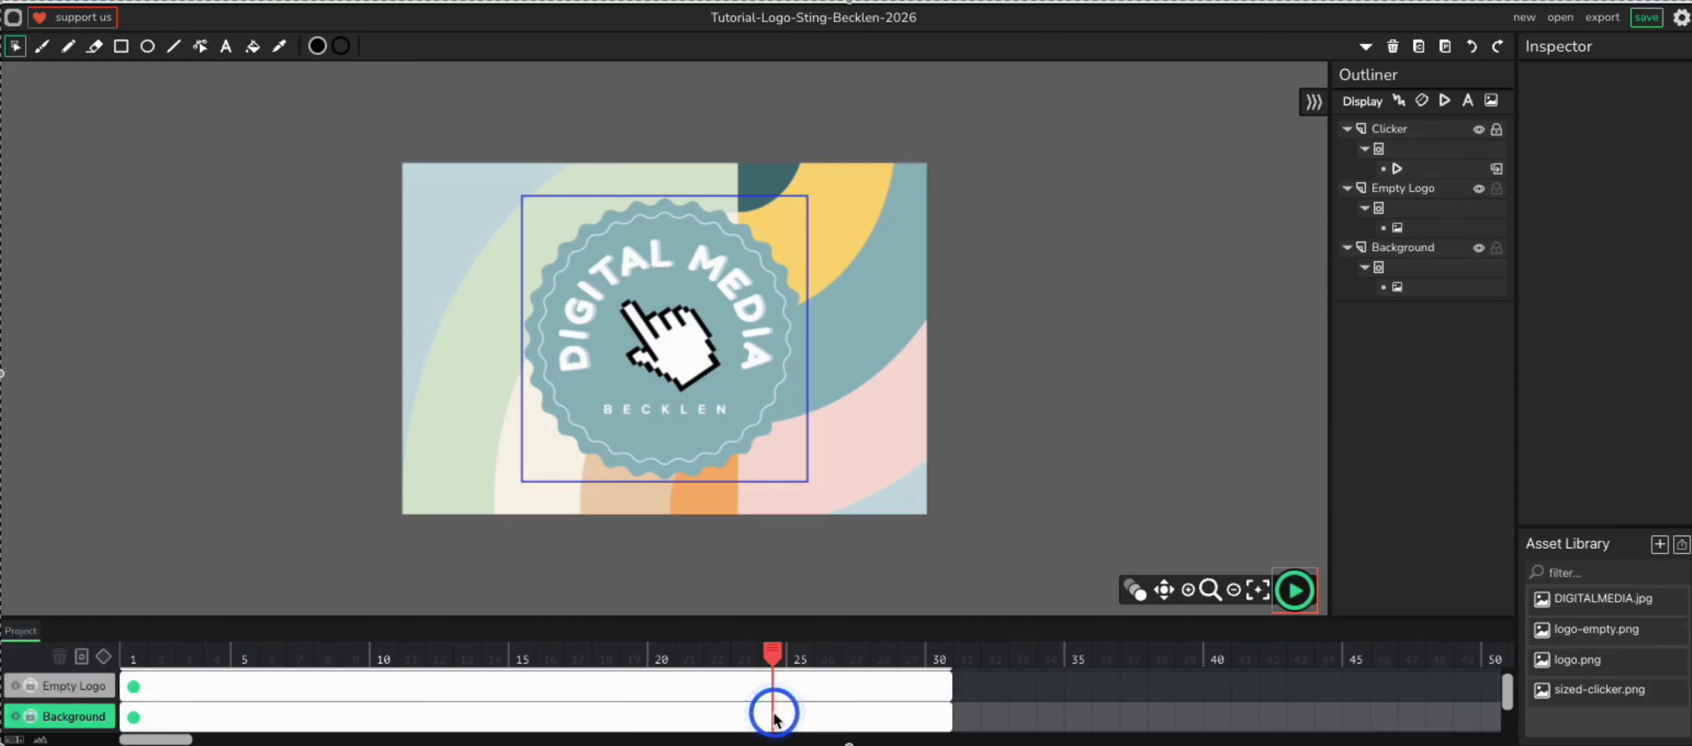
scroll(563, 708, up, 1)
click(467, 683)
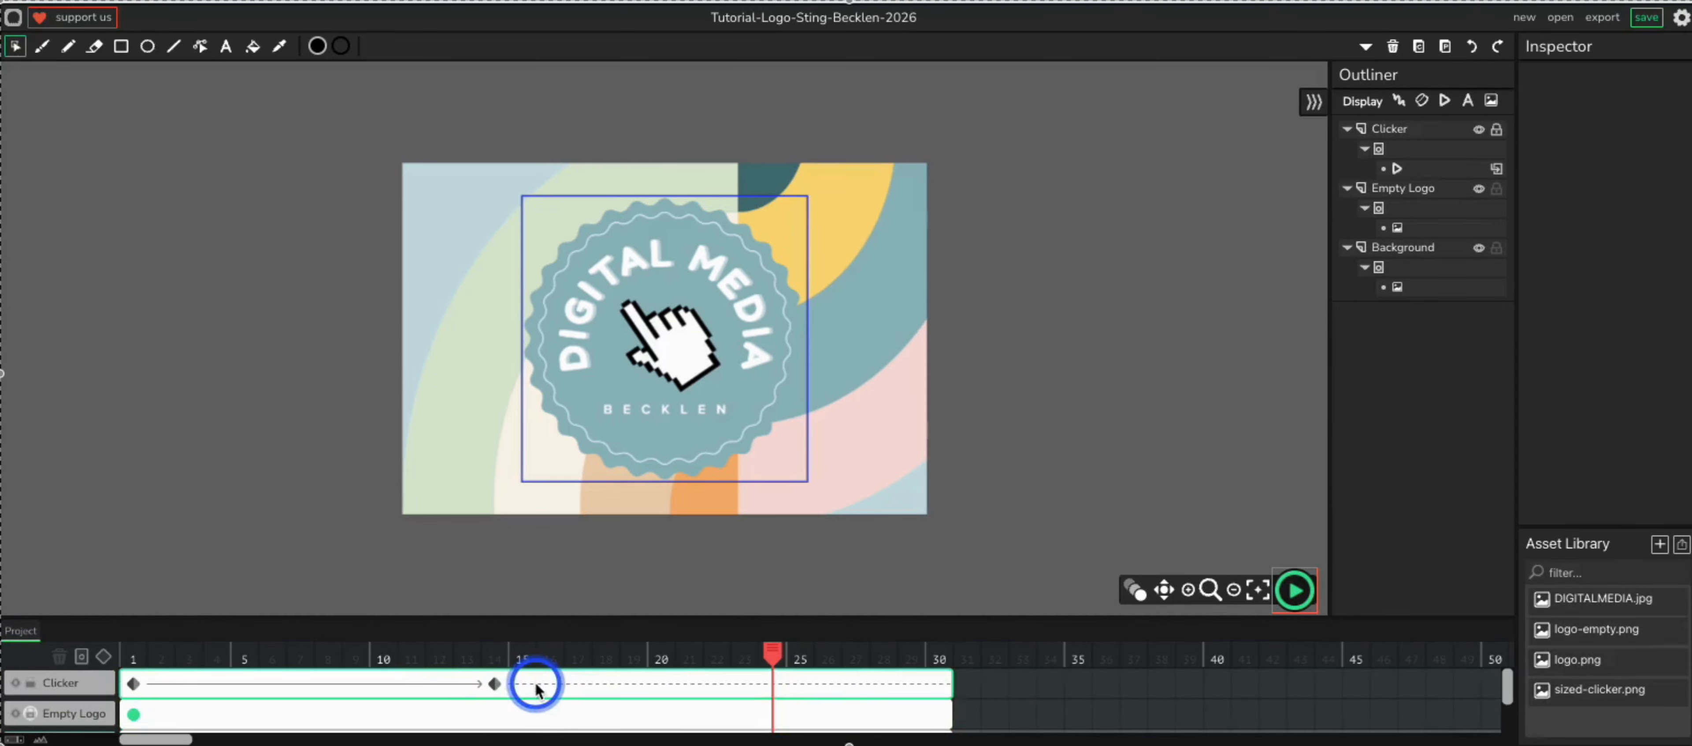
click(616, 685)
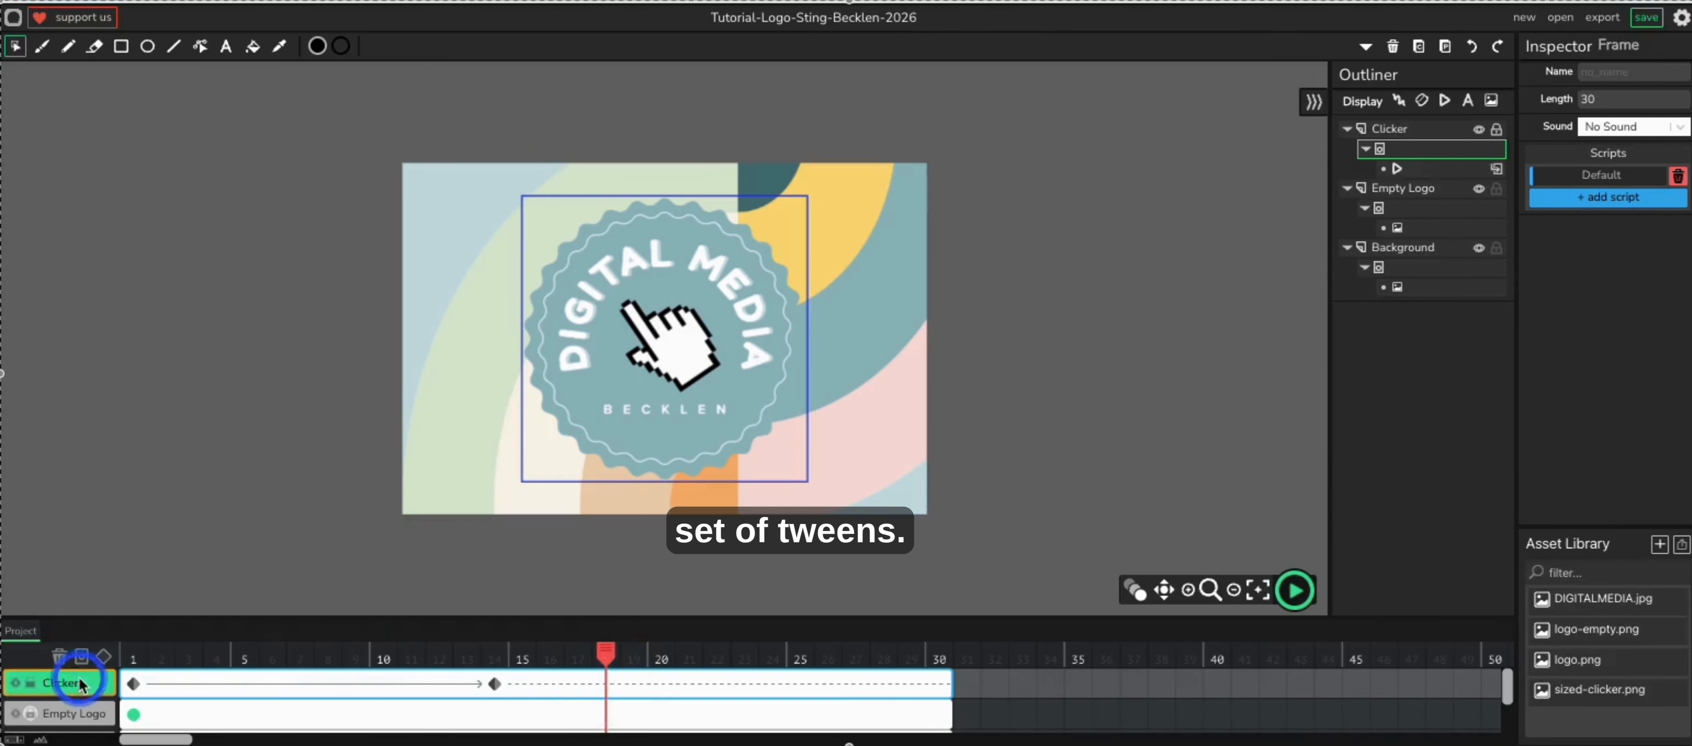
click(101, 658)
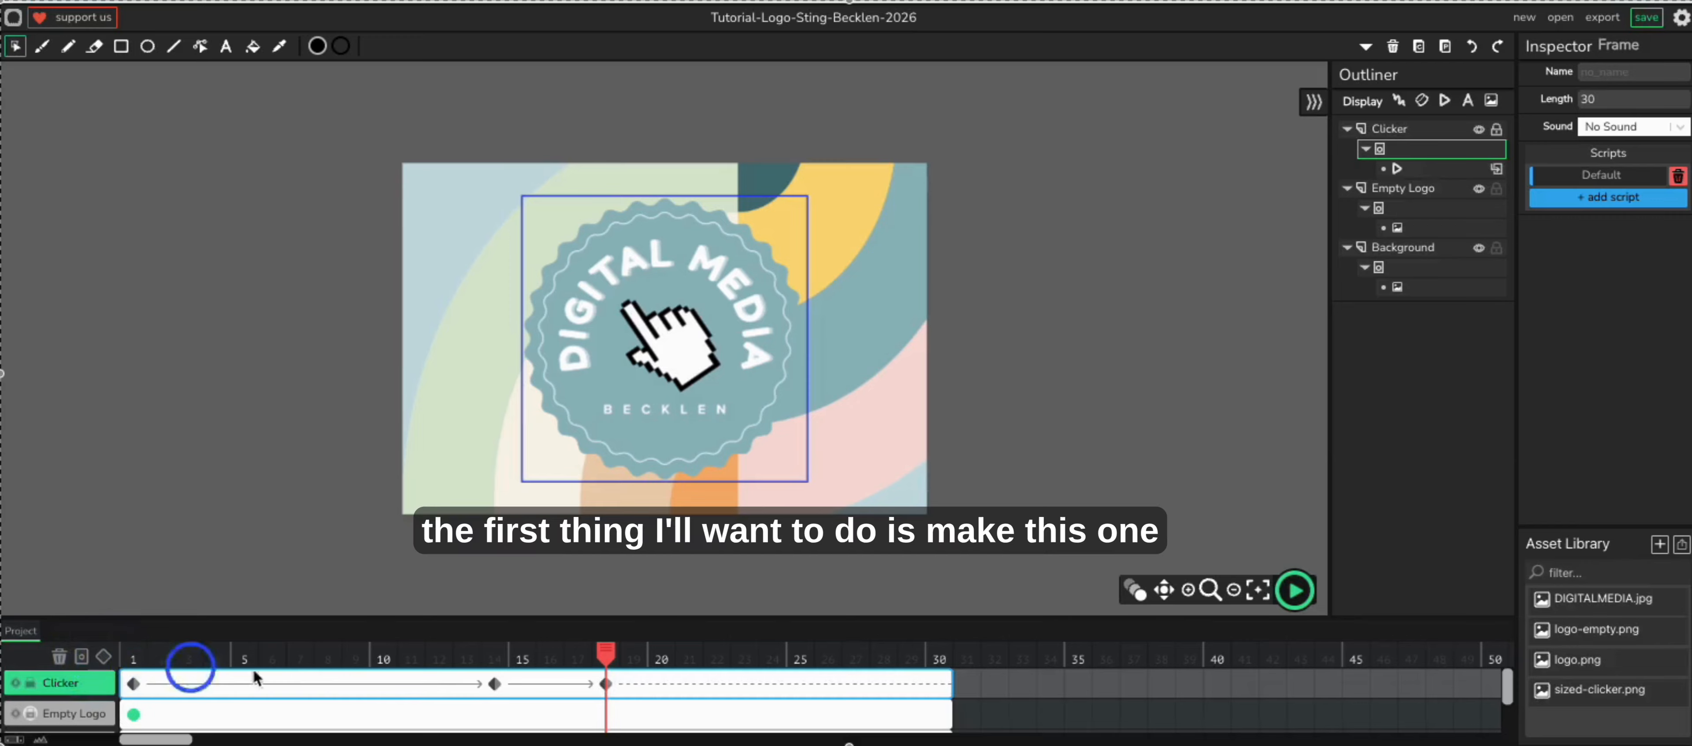
- Shrink the clicker at the frame 18 tween to about 345 pixels wide and 360 pixels high
click(602, 688)
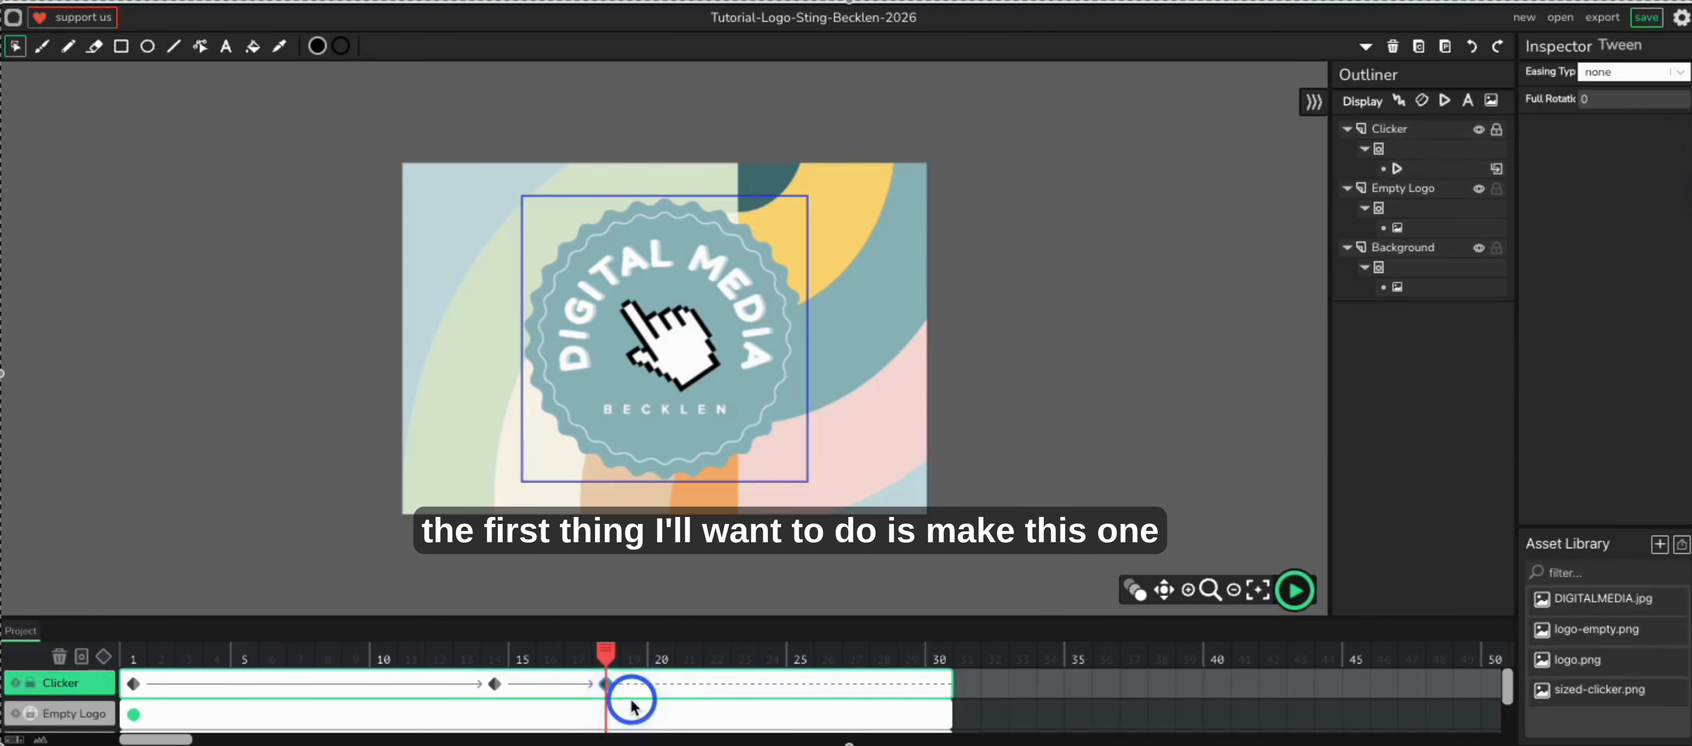
click(675, 354)
click(808, 199)
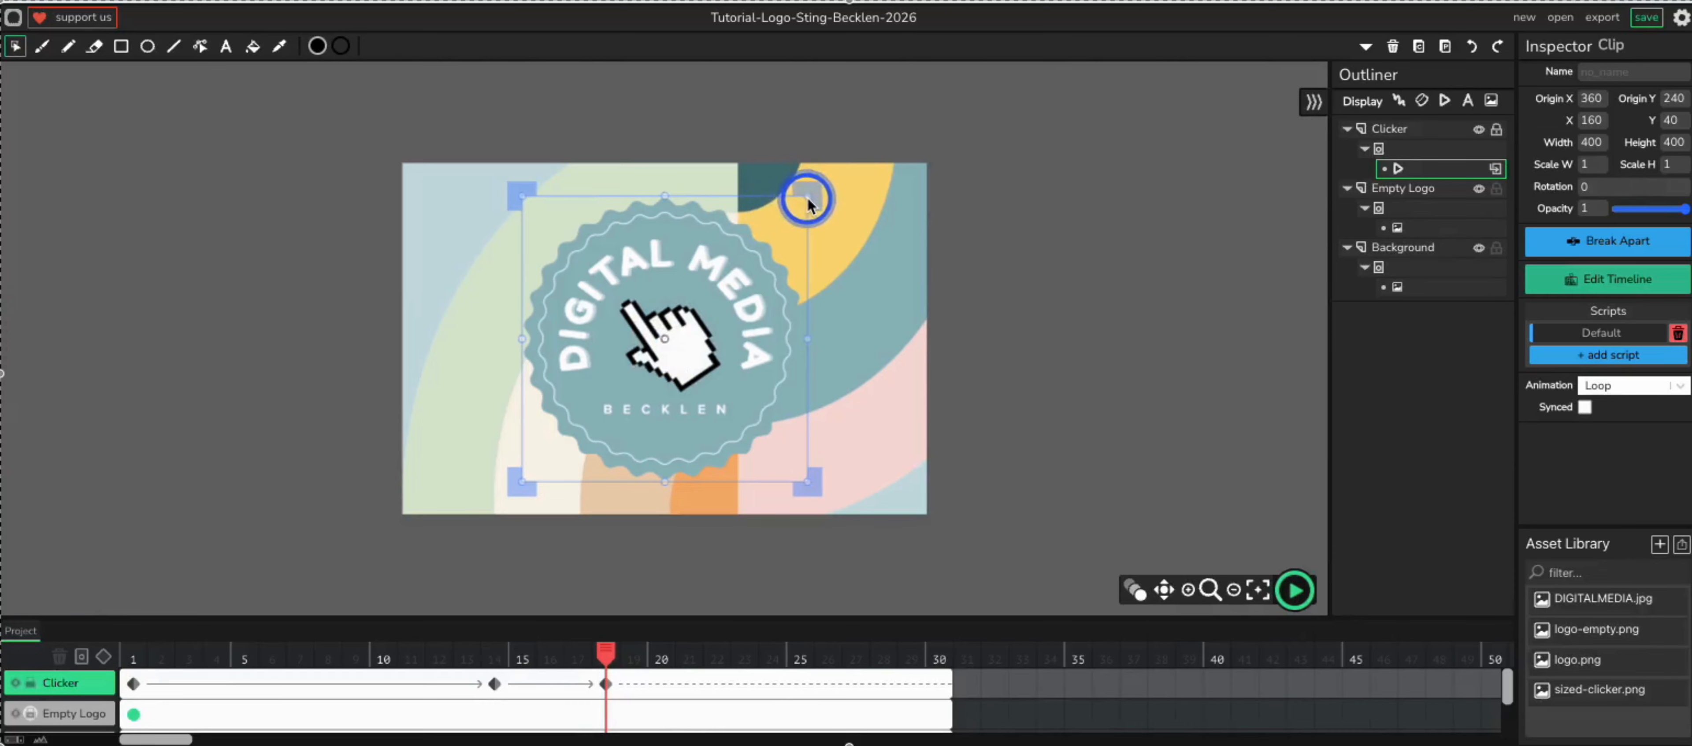
drag(811, 205, 787, 209)
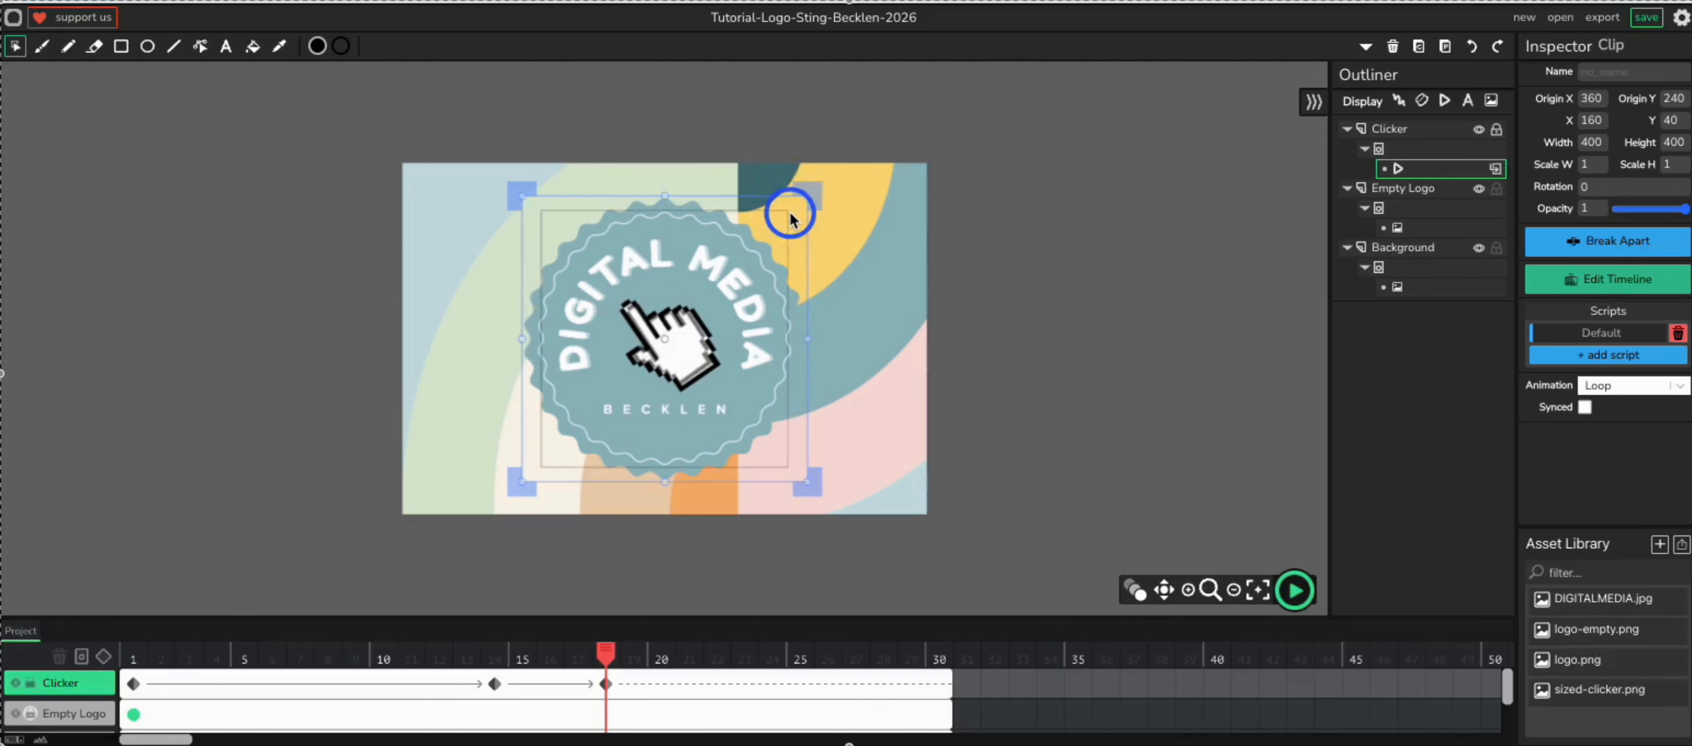
- Add a tween at frame 20 of the Clicker layer
click(640, 690)
click(644, 689)
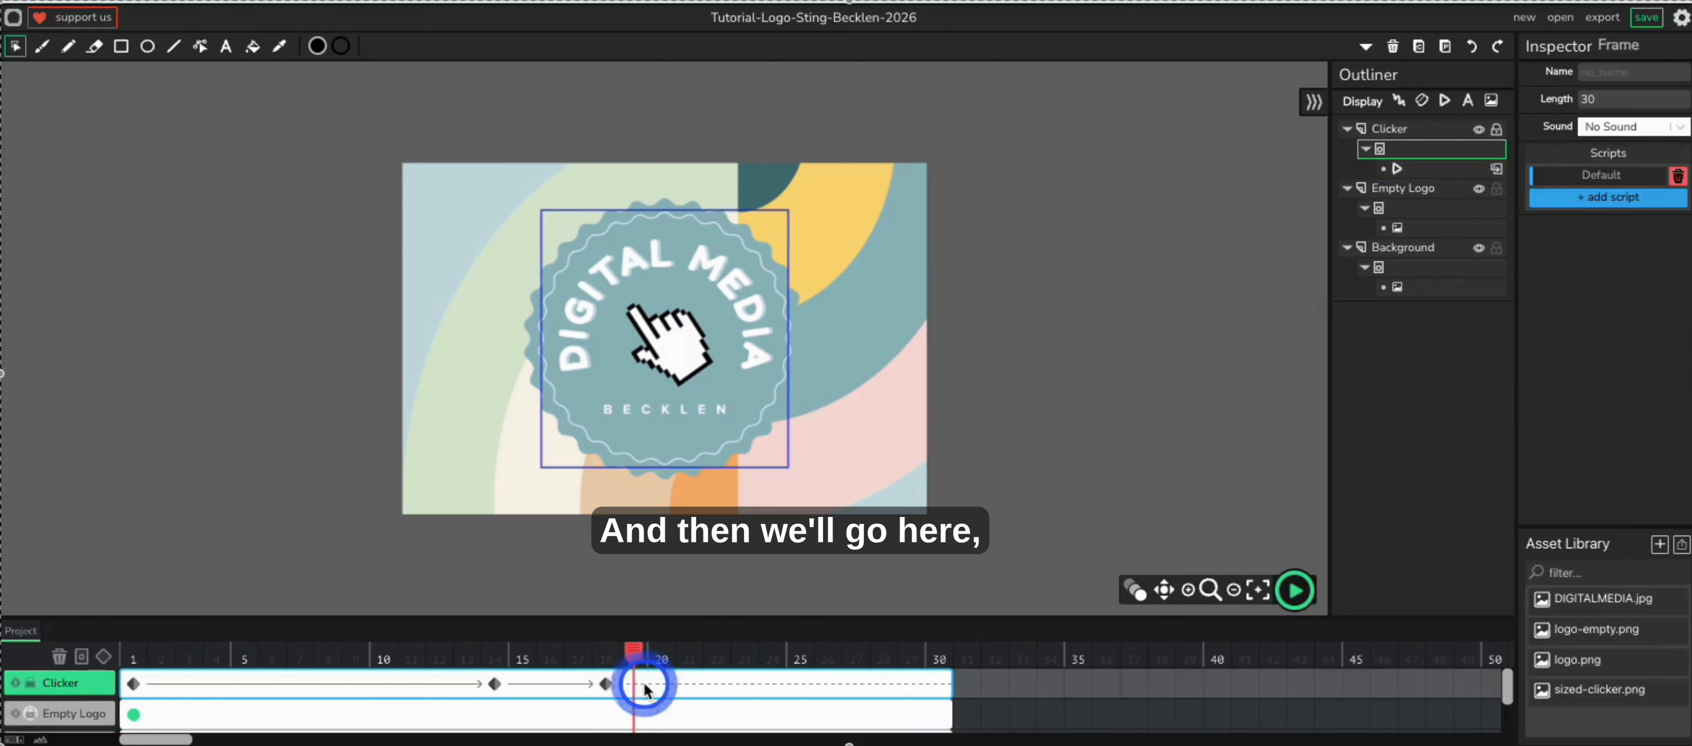
drag(640, 657, 660, 657)
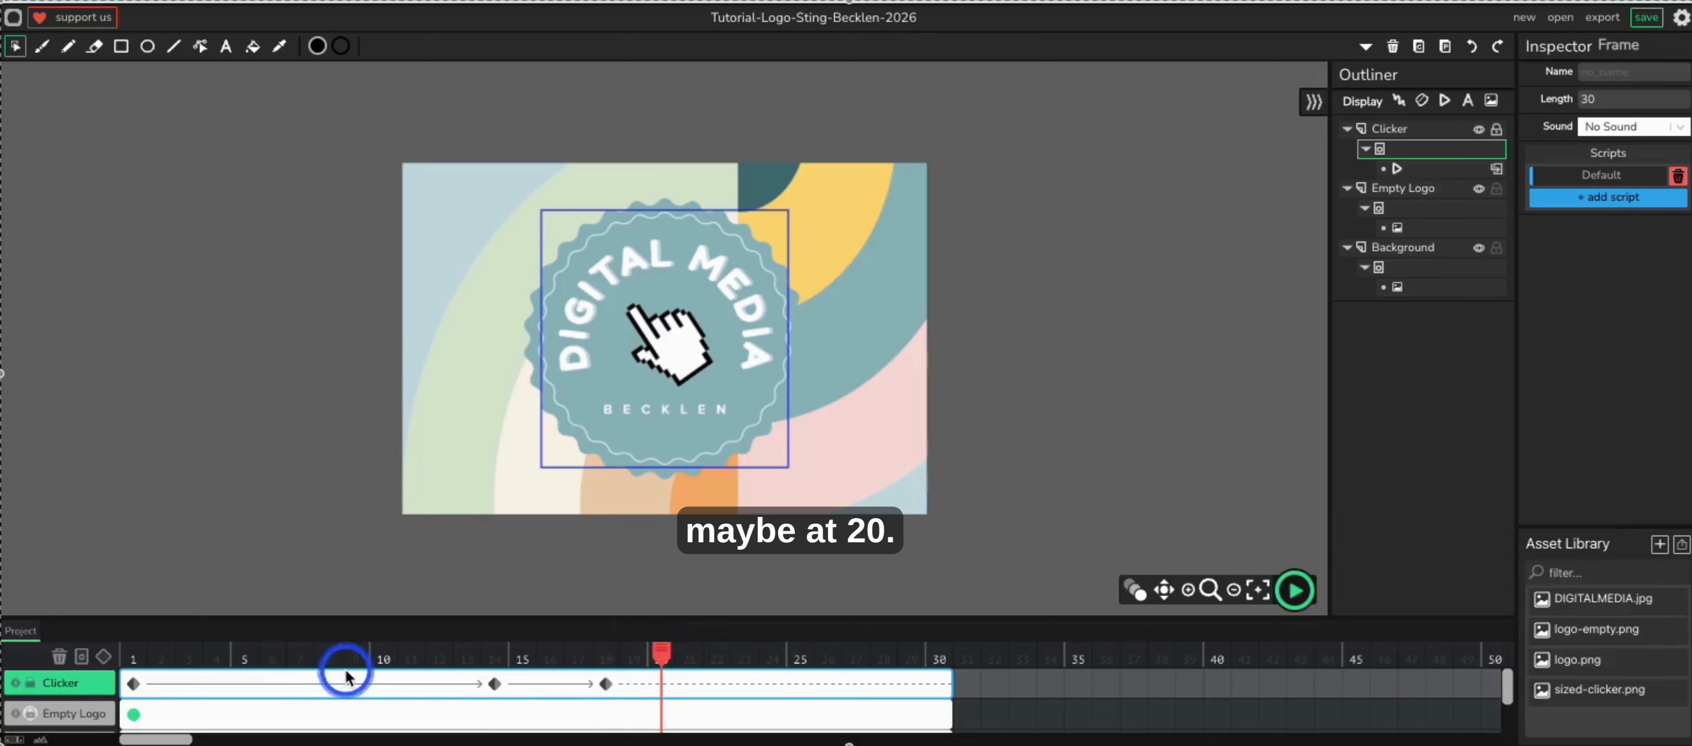
click(104, 656)
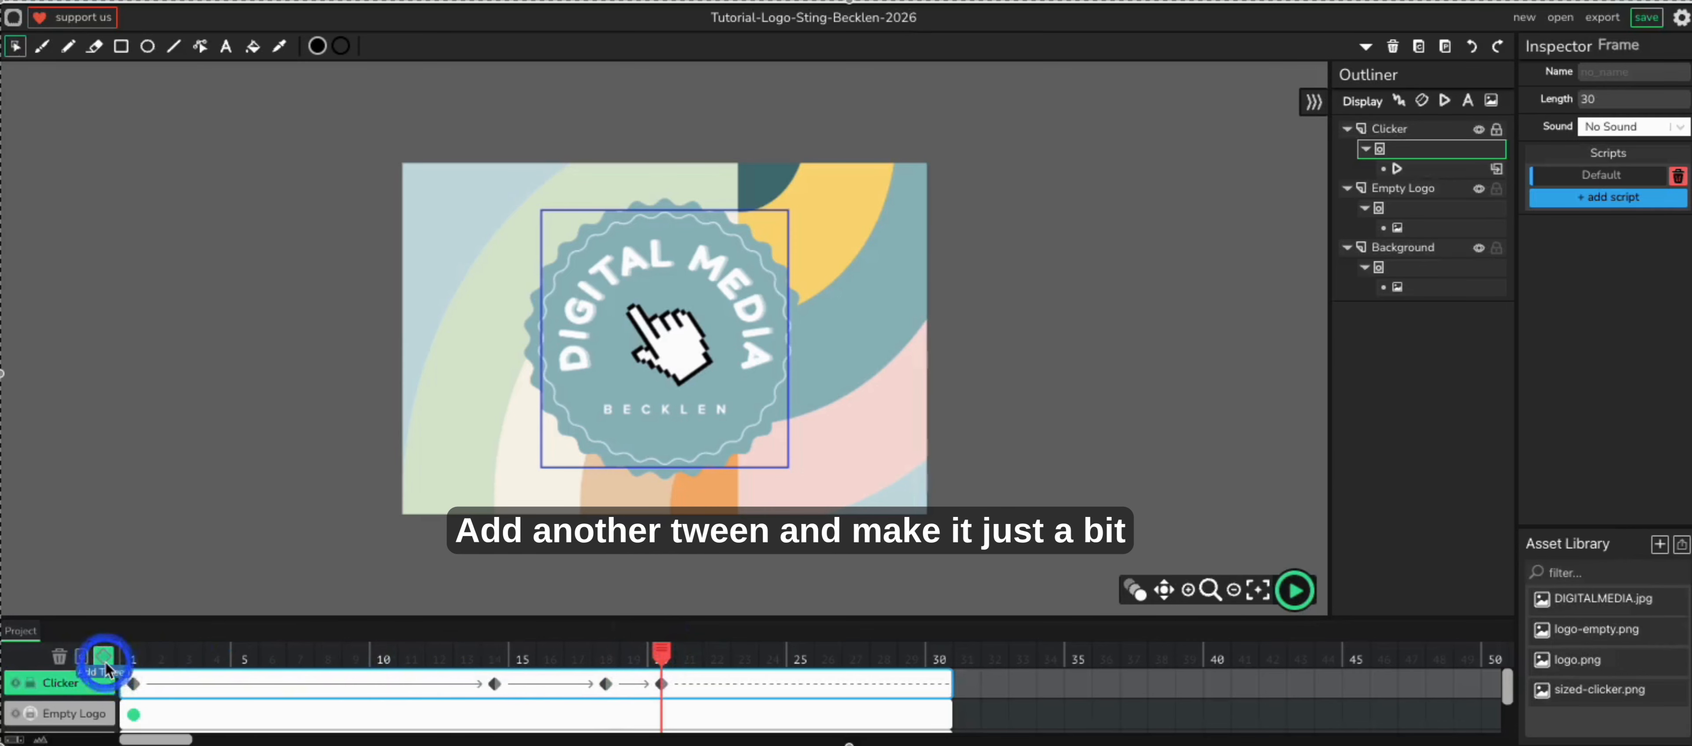
- Enlarge the clicker at the frame 20 tween to about 423 pixels wide and 441 pixels high
click(676, 339)
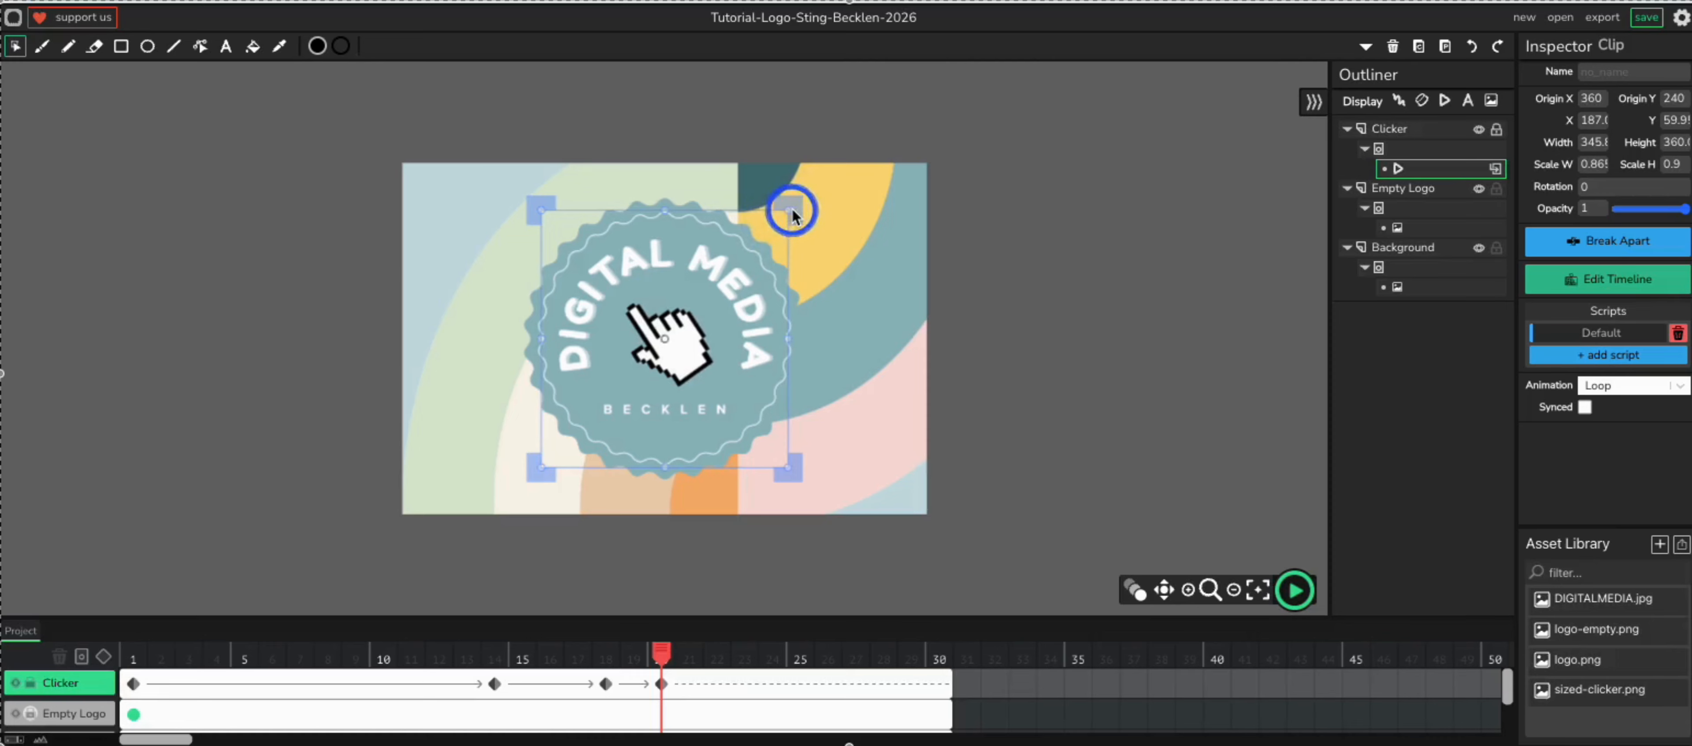
mouse_move(792, 214)
mouse_down()
mouse_move(804, 194)
mouse_move(813, 206)
mouse_up()
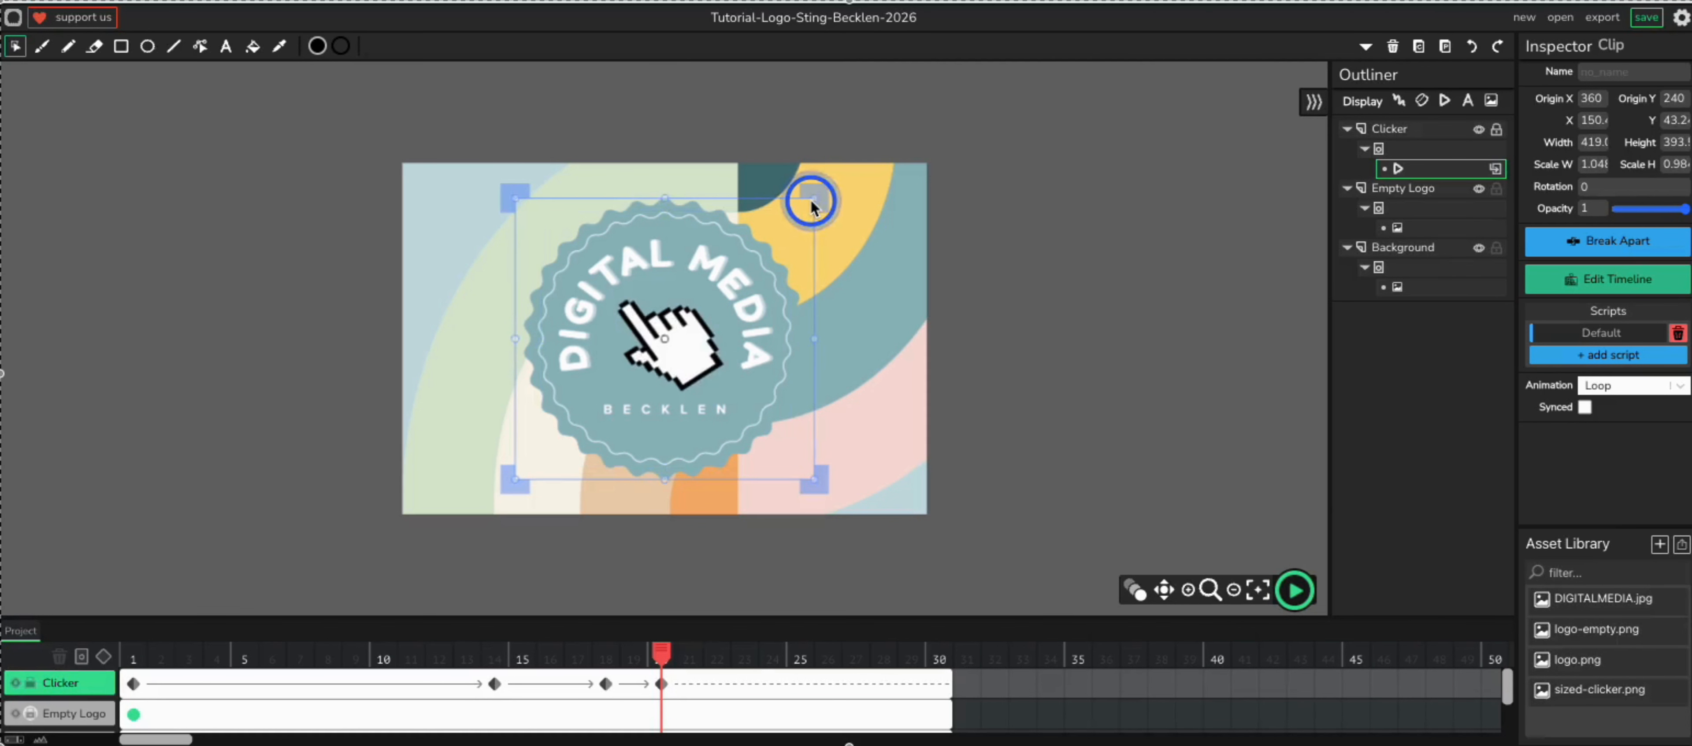
key(ctrl+z)
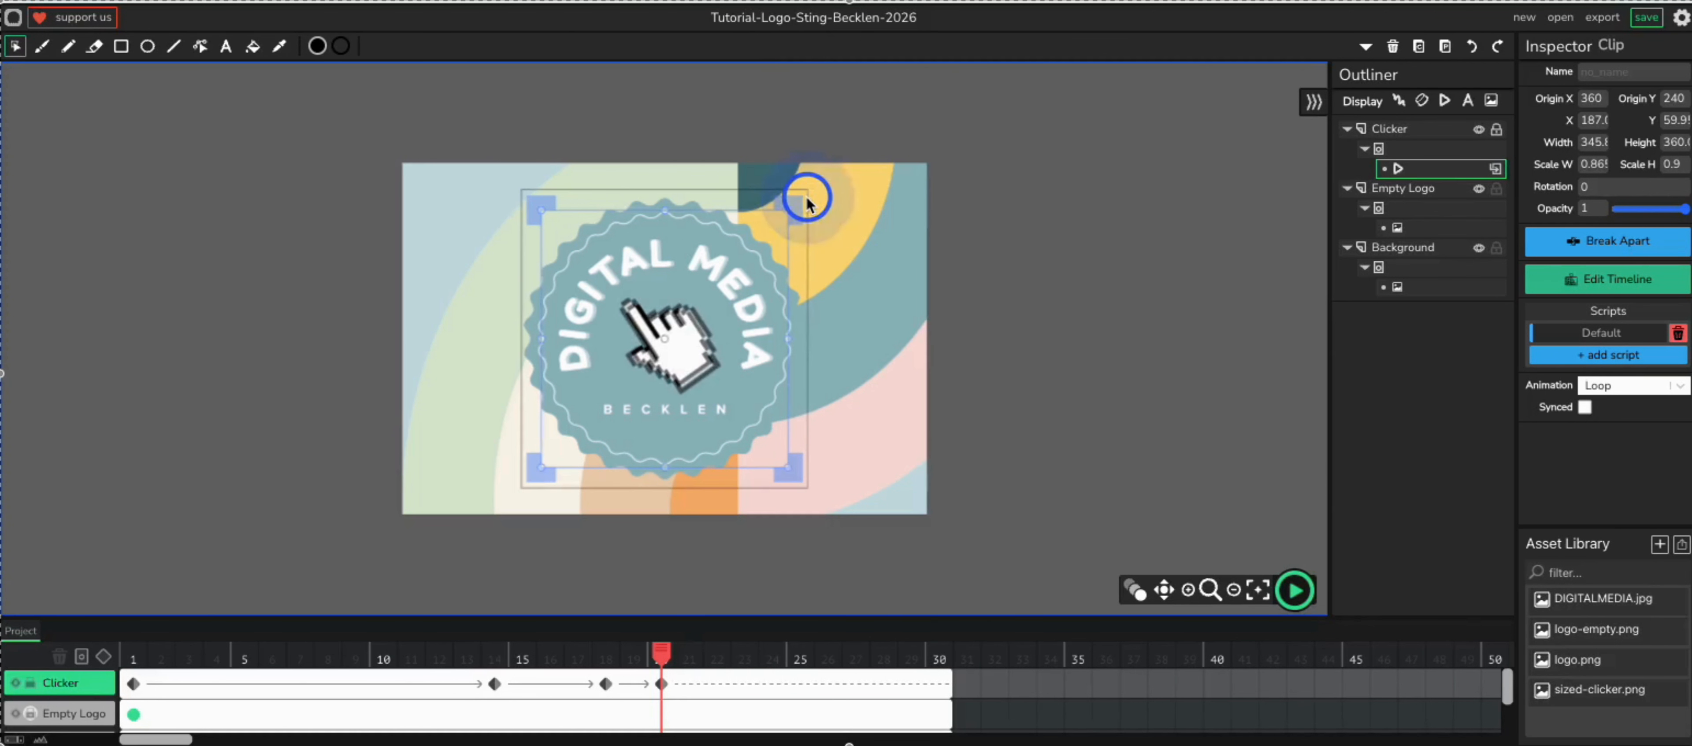
drag(812, 200, 809, 186)
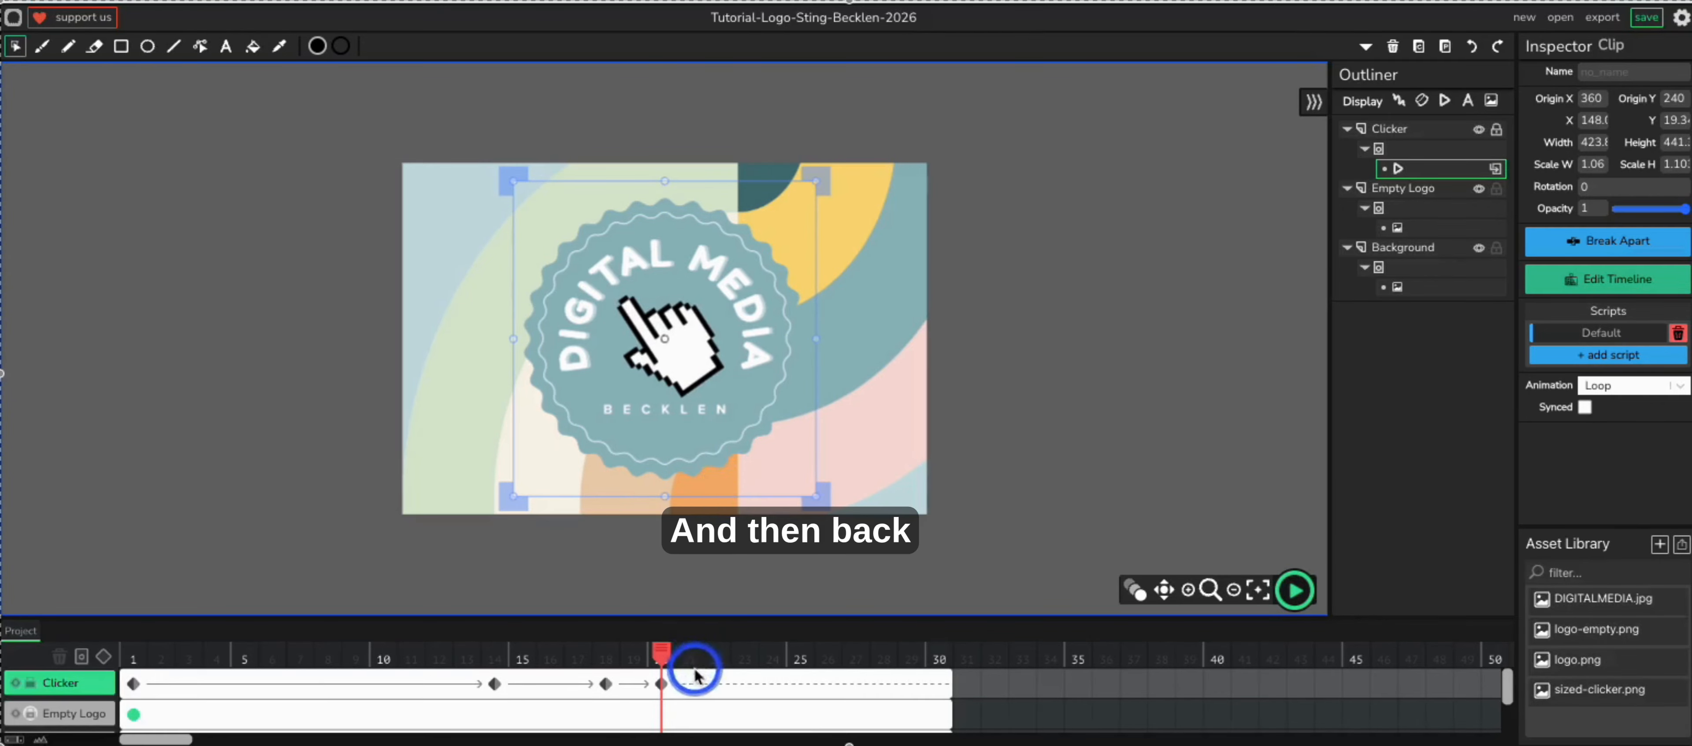
- Add a tween at frame 22 of the Clicker layer and set the clicker's width and height to 400 pixels each
click(697, 684)
click(717, 685)
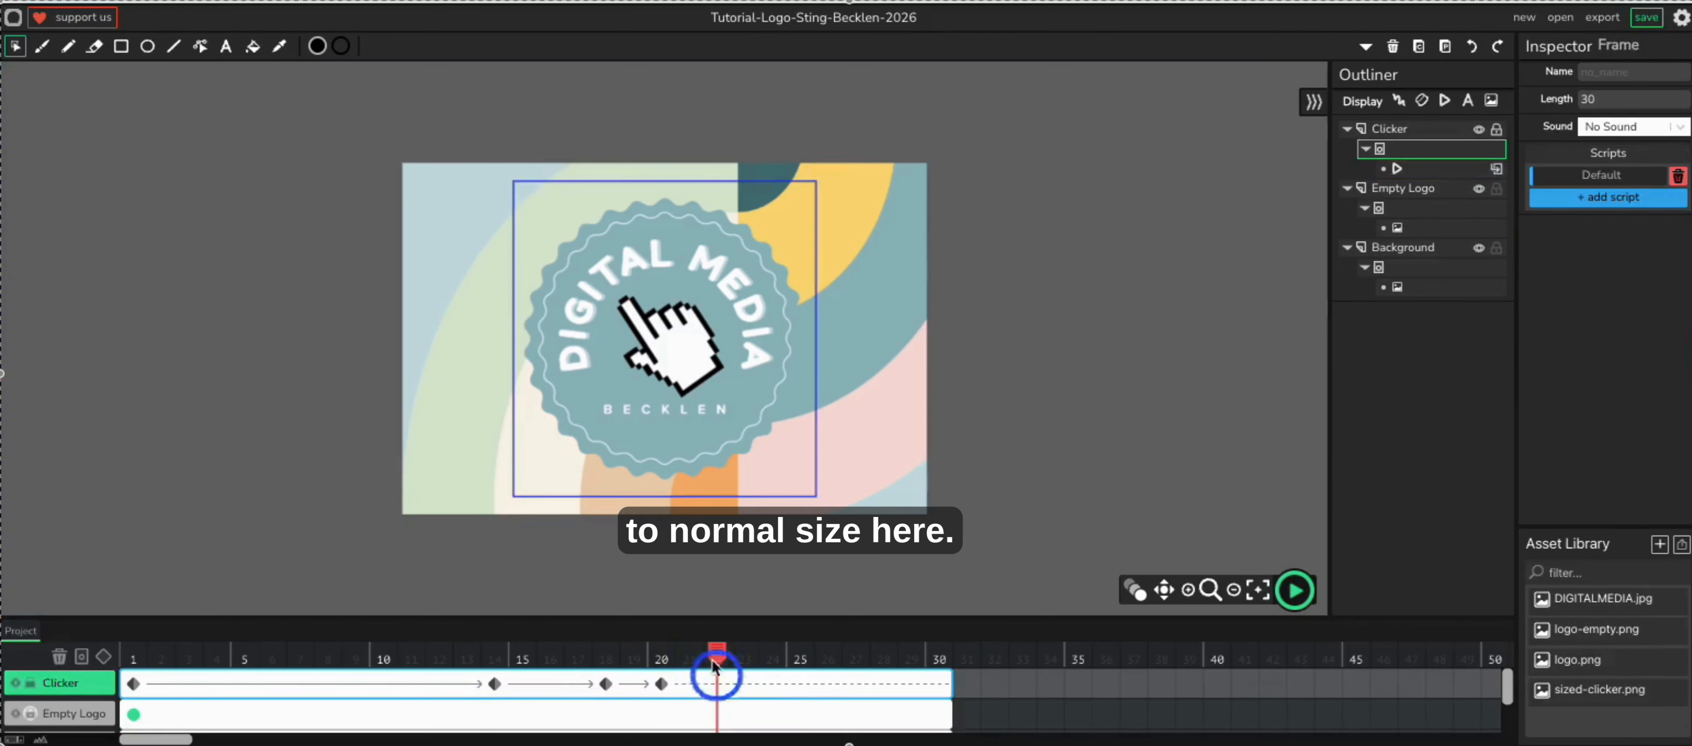
click(105, 657)
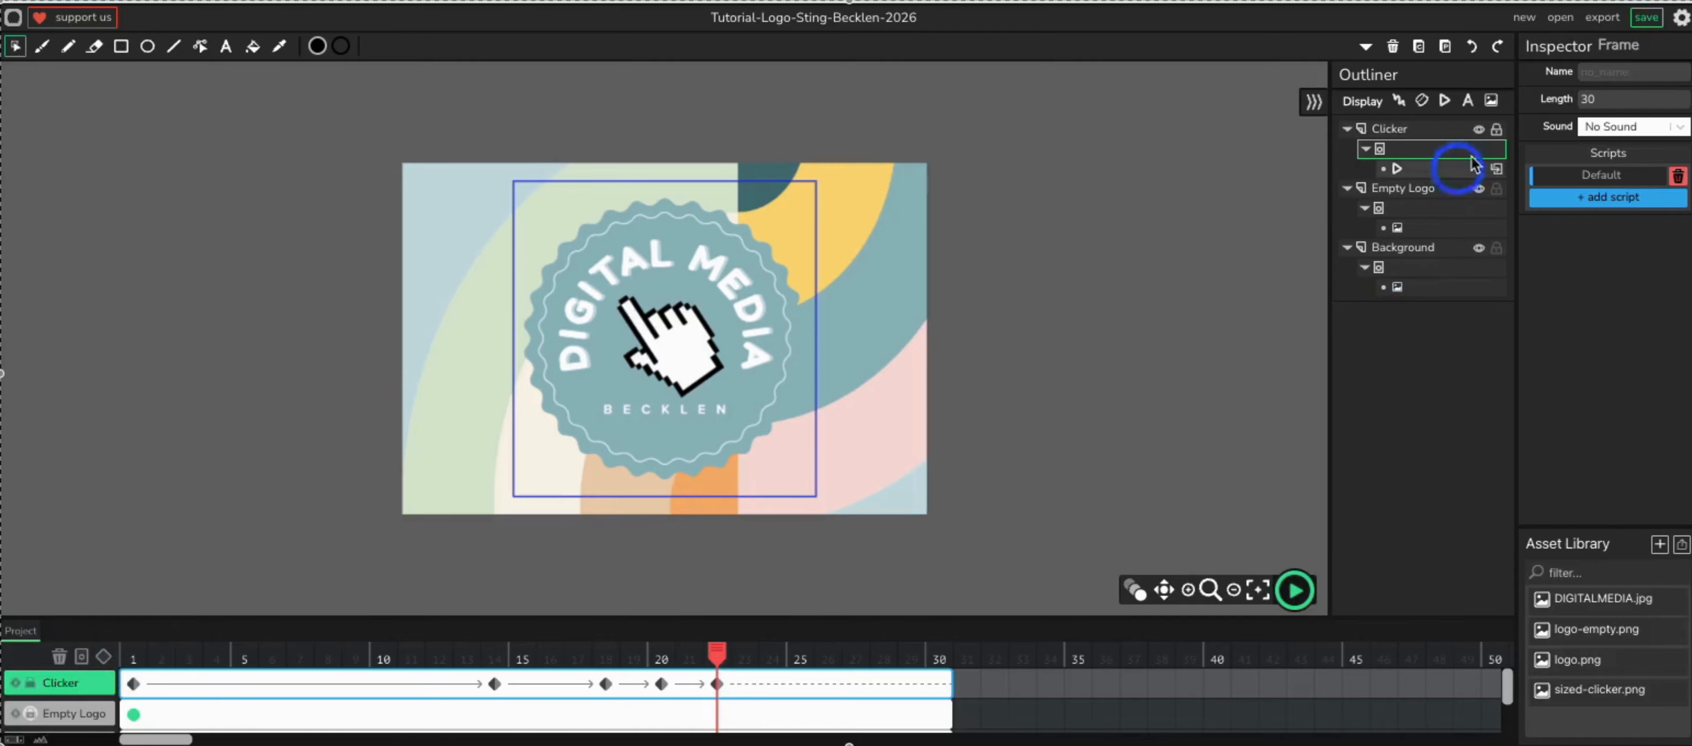
click(681, 337)
click(1535, 123)
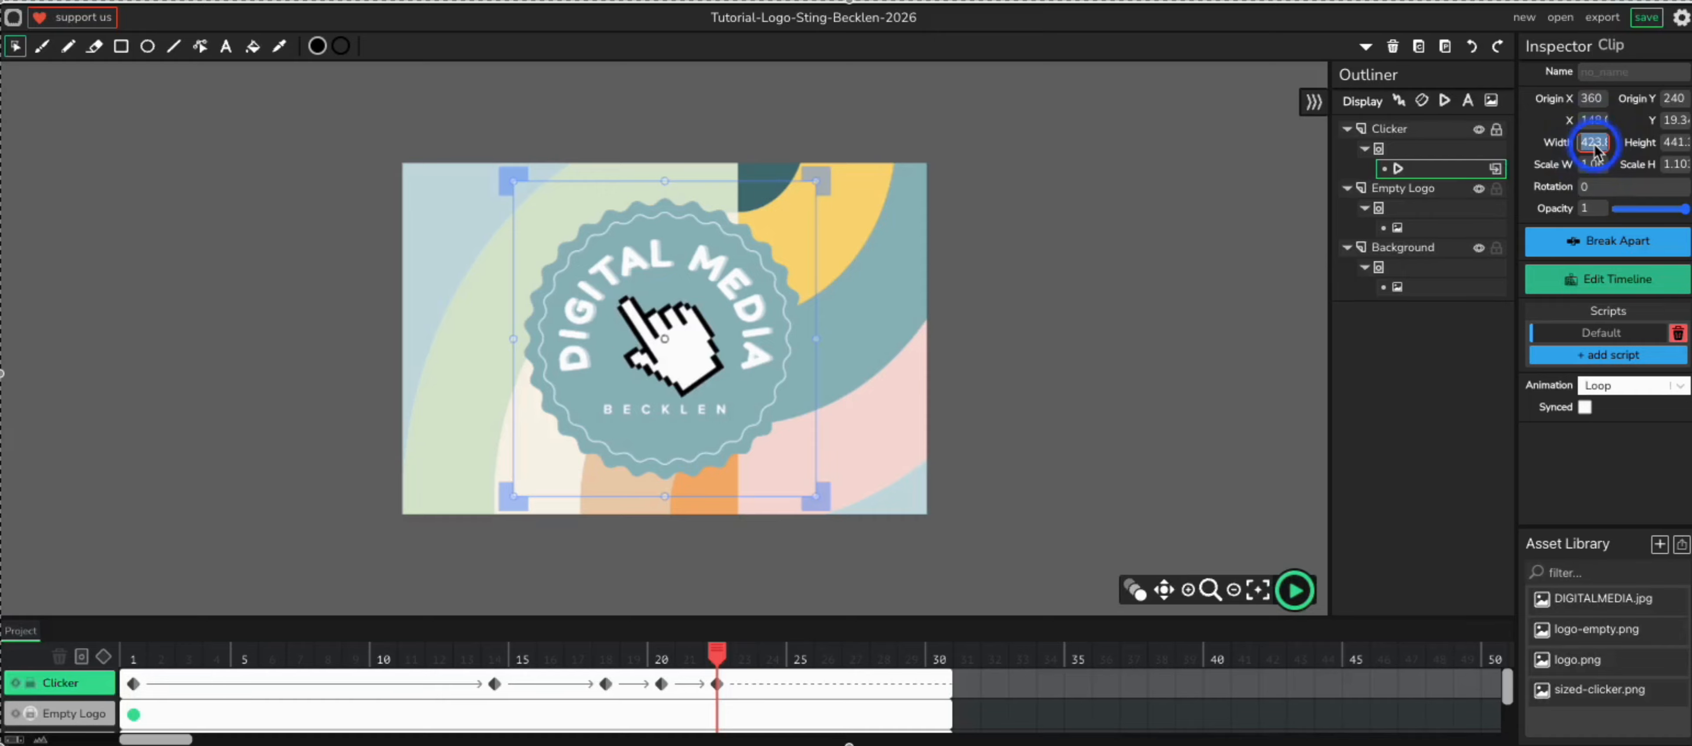
text(400)
click(1679, 144)
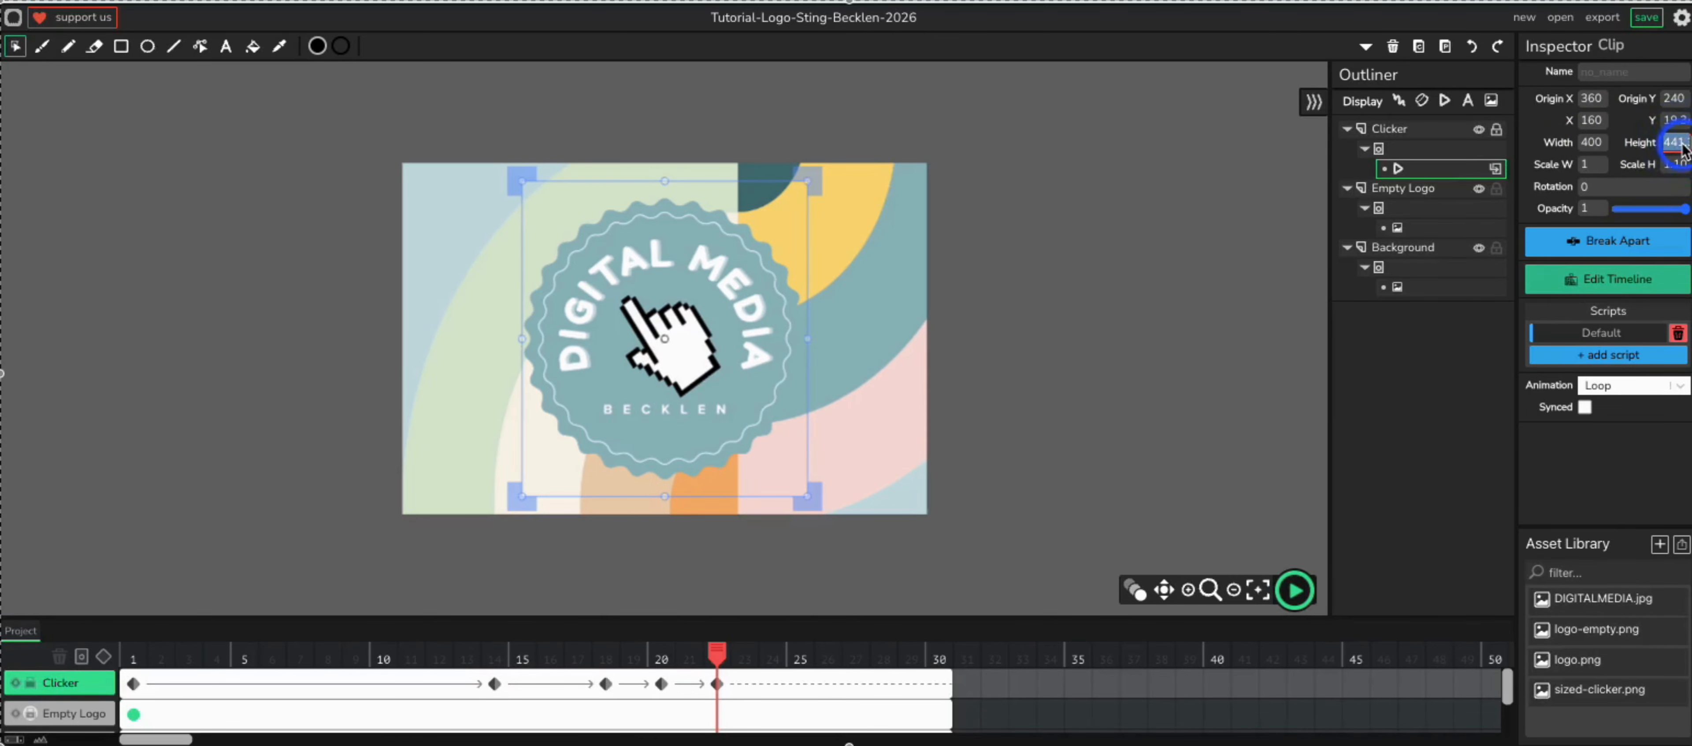
text(400)
key(Return)
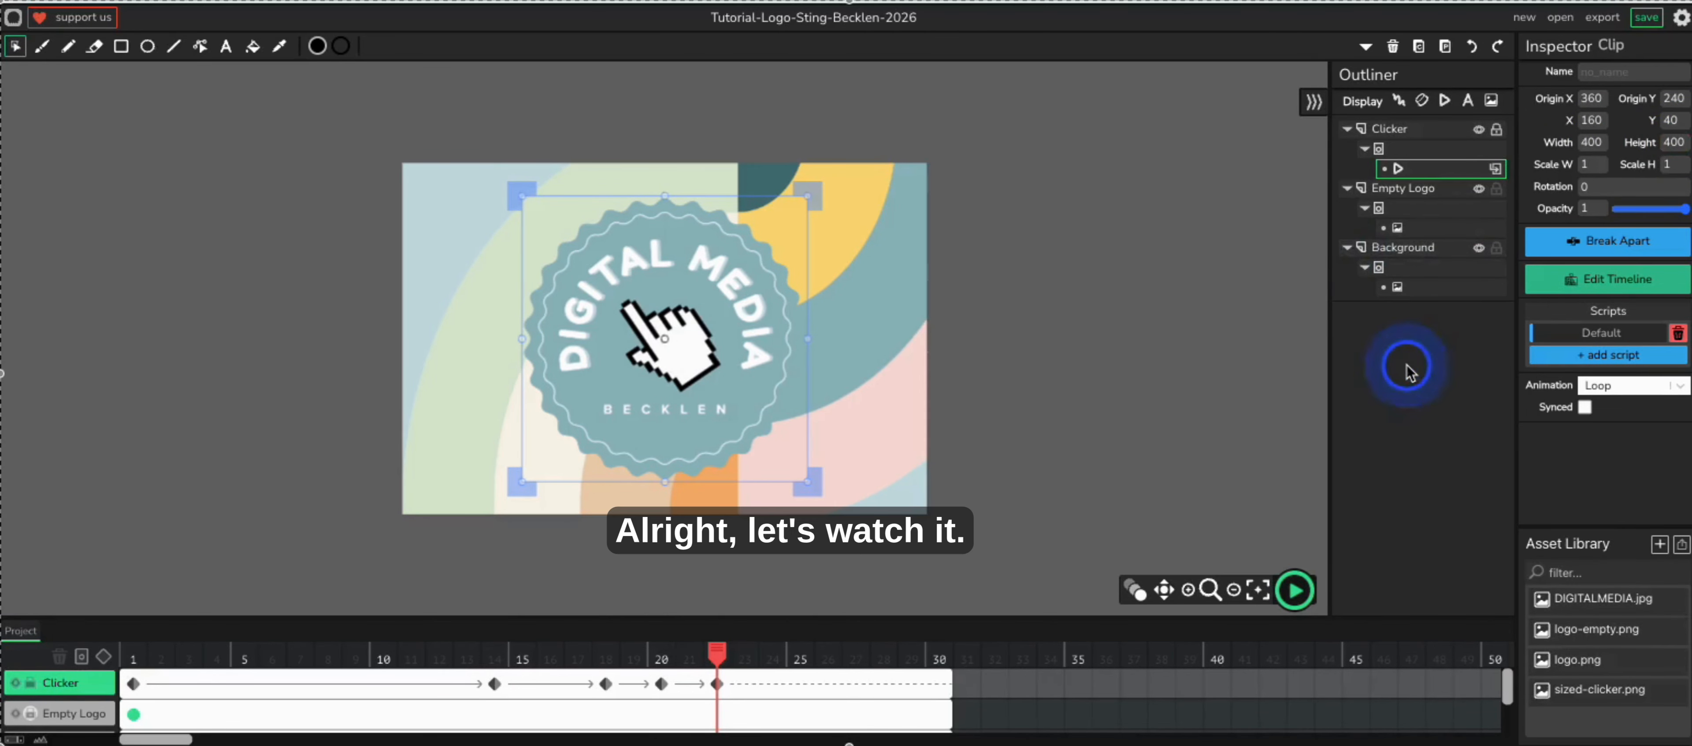
- Preview the animation to check the clicker's movement and click effect on the logo
click(1295, 591)
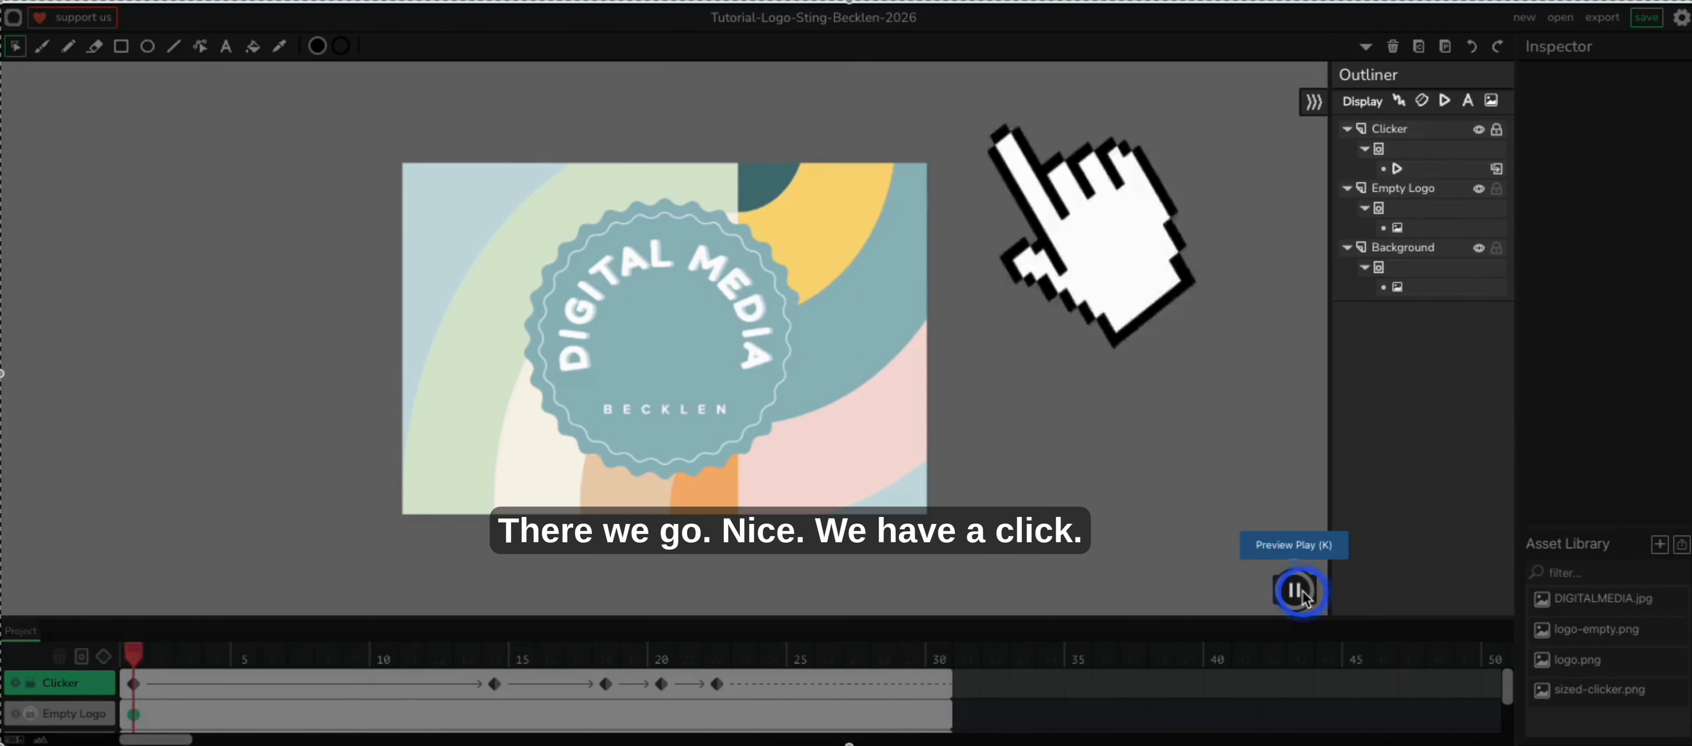
click(1295, 590)
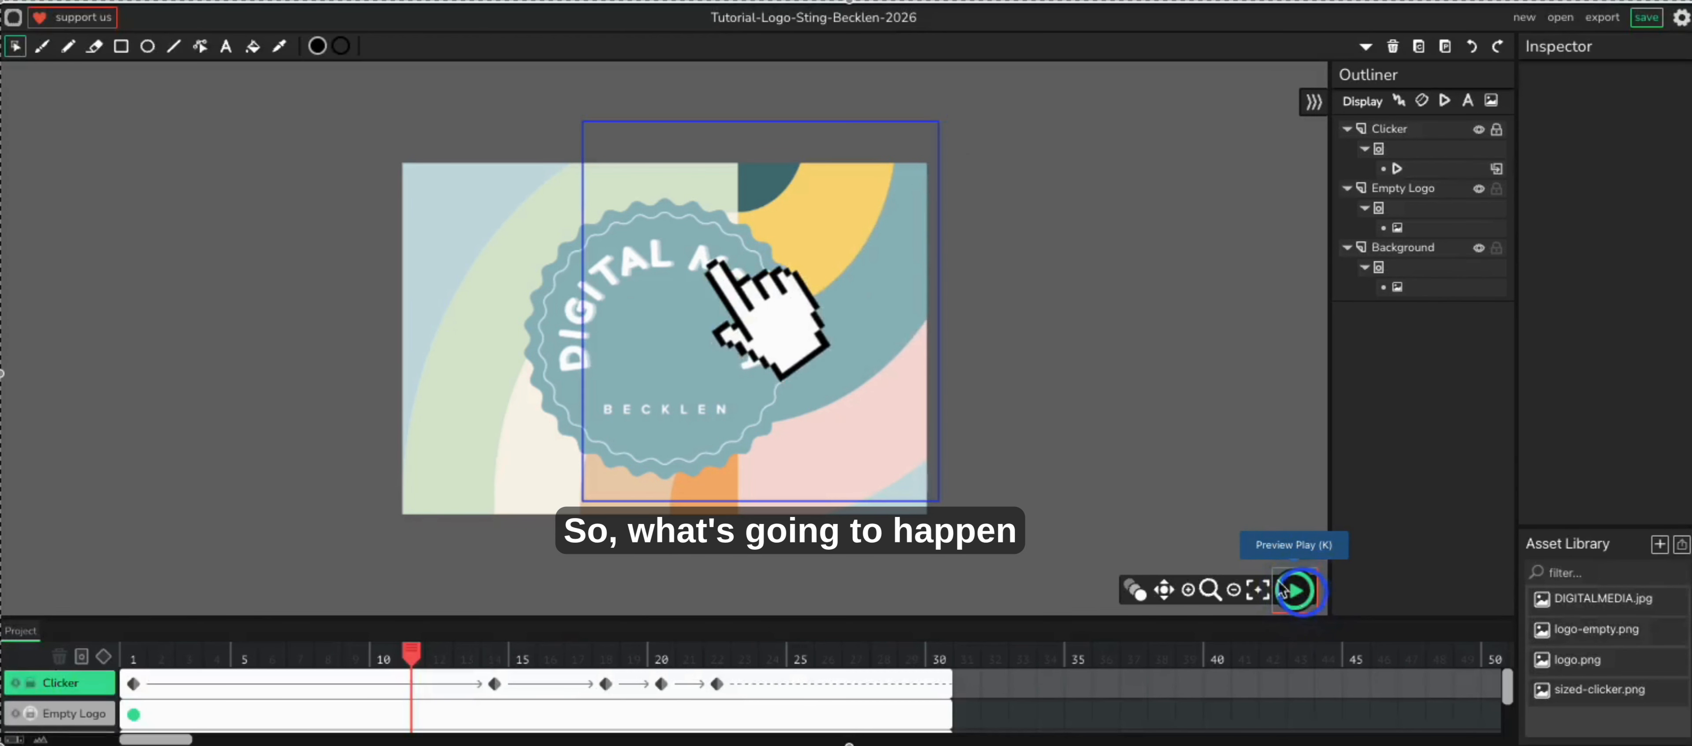
scroll(1061, 613, down, 1)
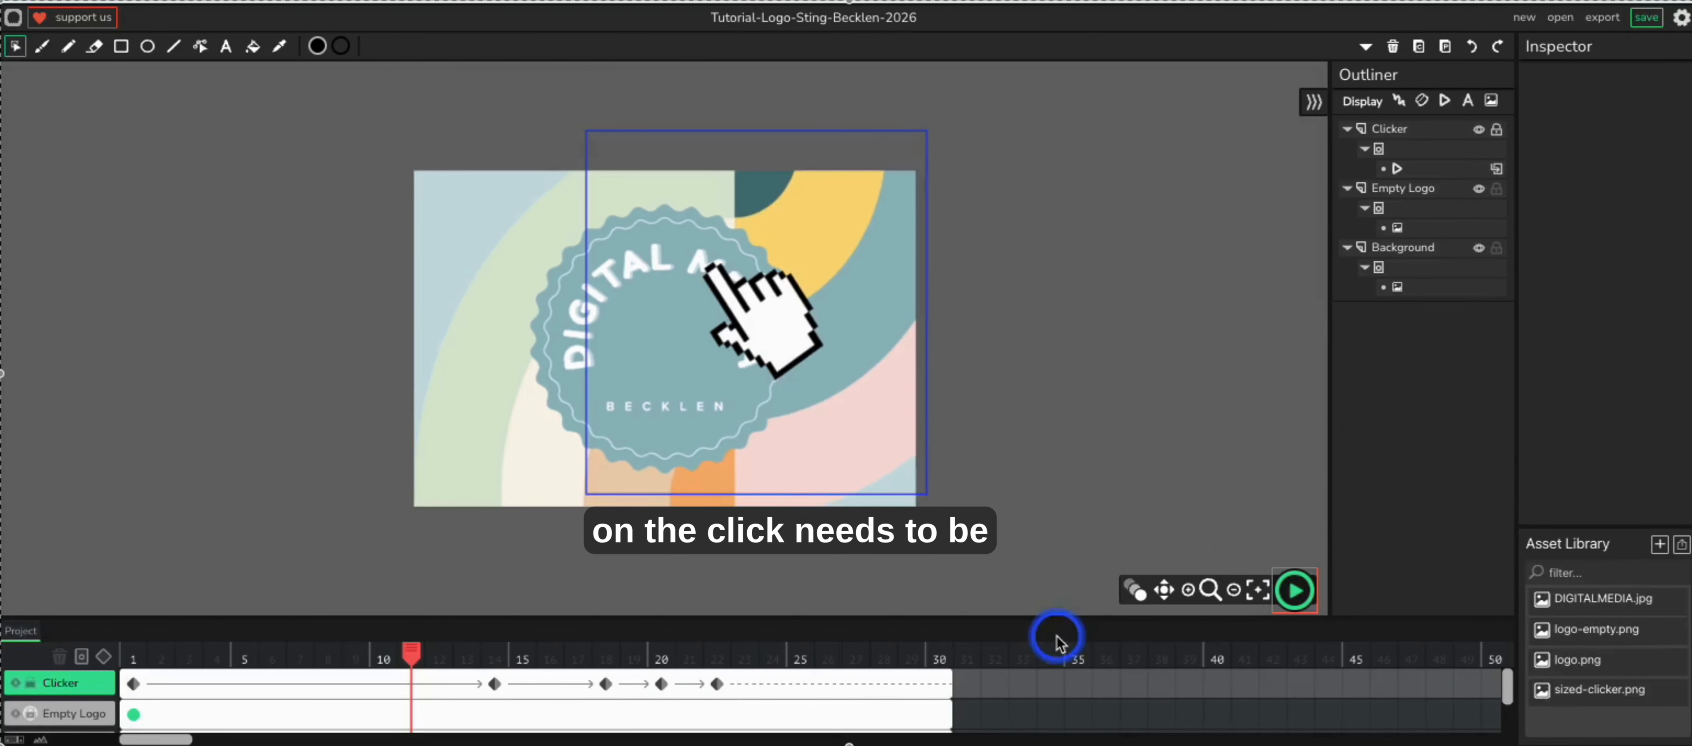
scroll(1274, 683, down, 2)
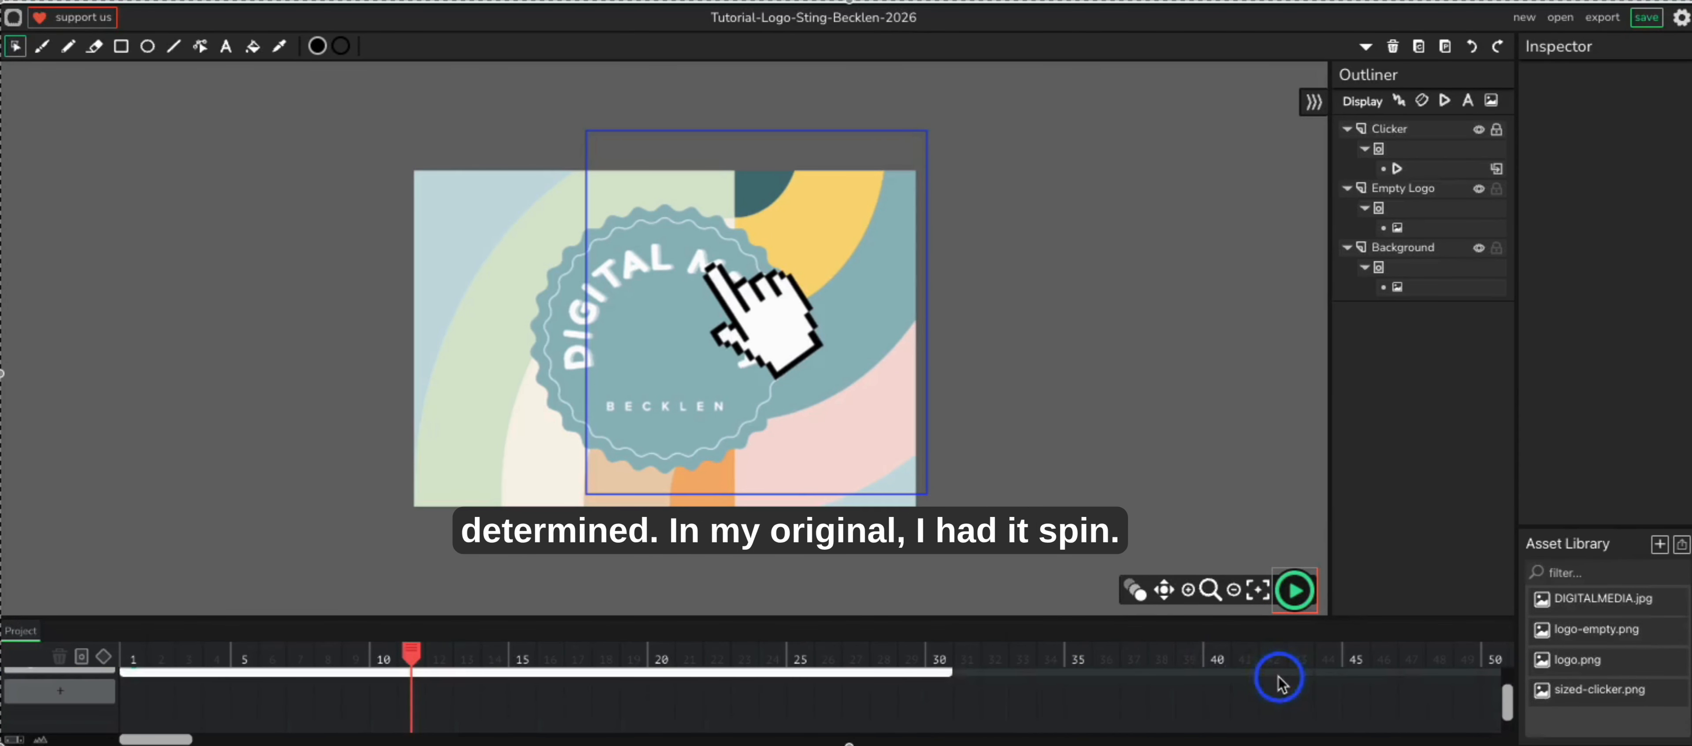
scroll(1015, 714, up, 1)
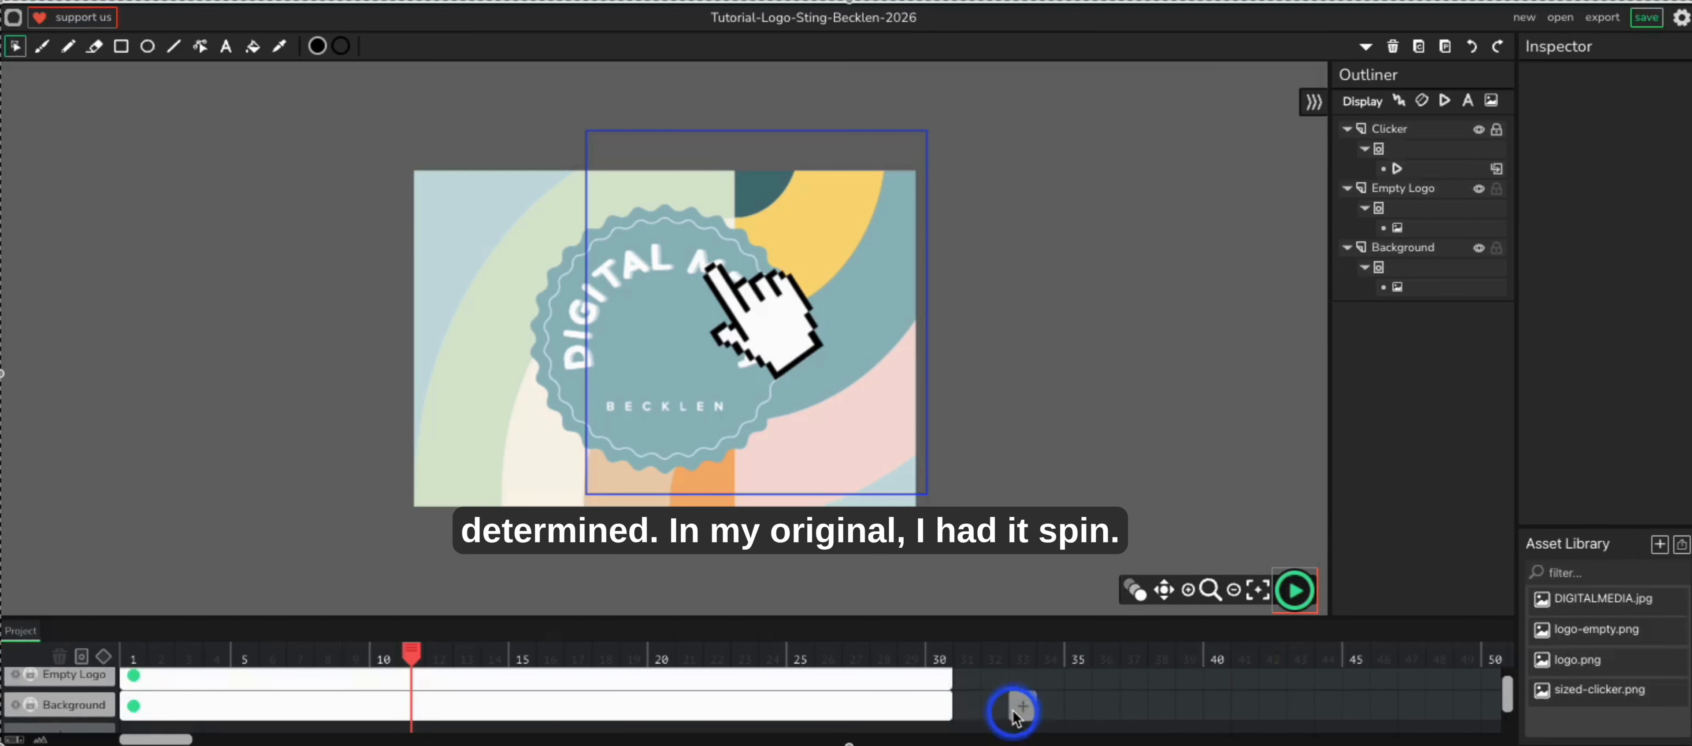
scroll(1016, 715, up, 2)
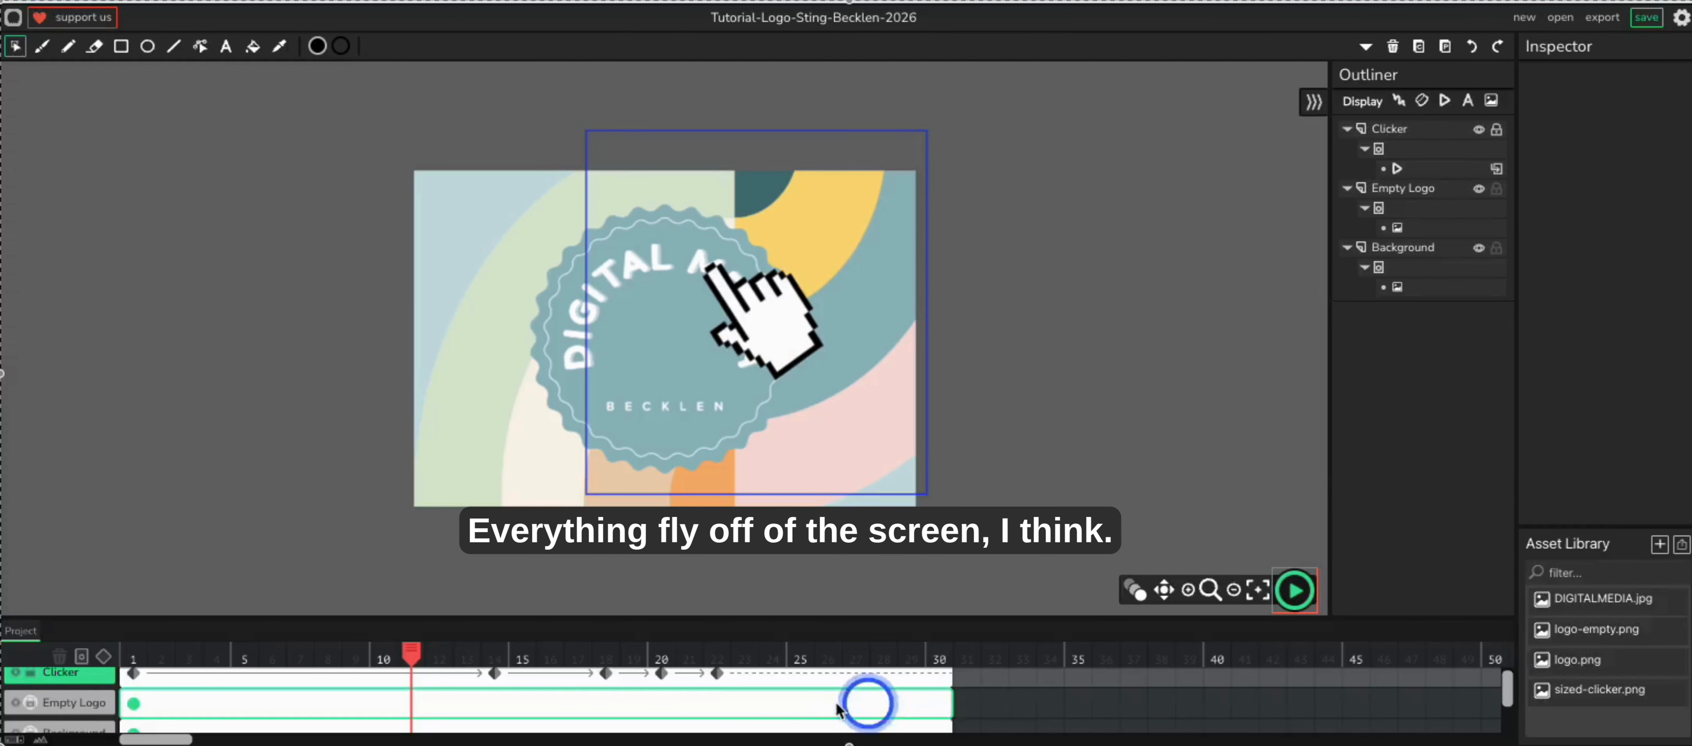
click(931, 695)
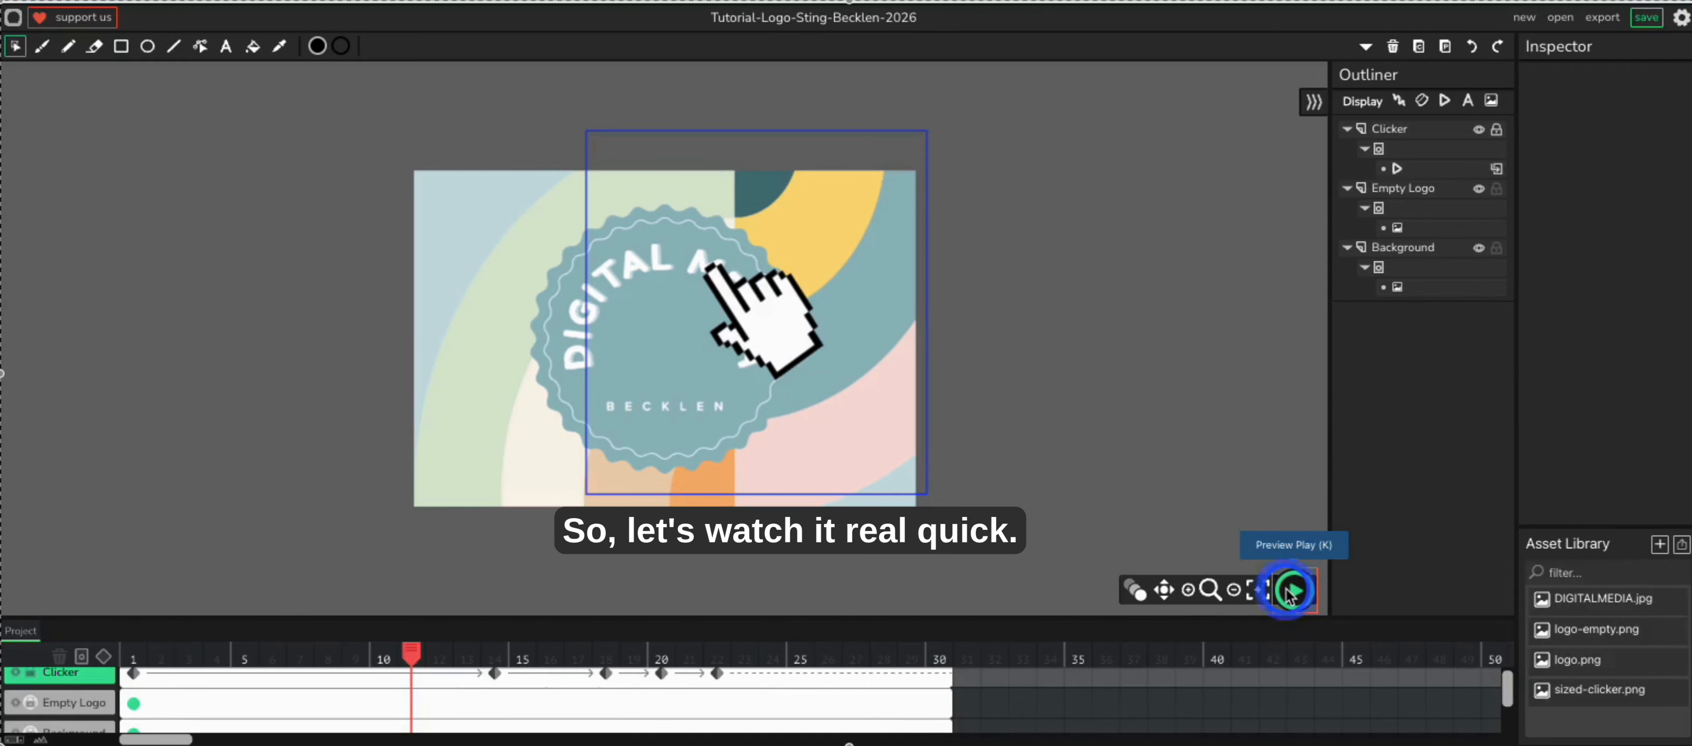
click(1289, 593)
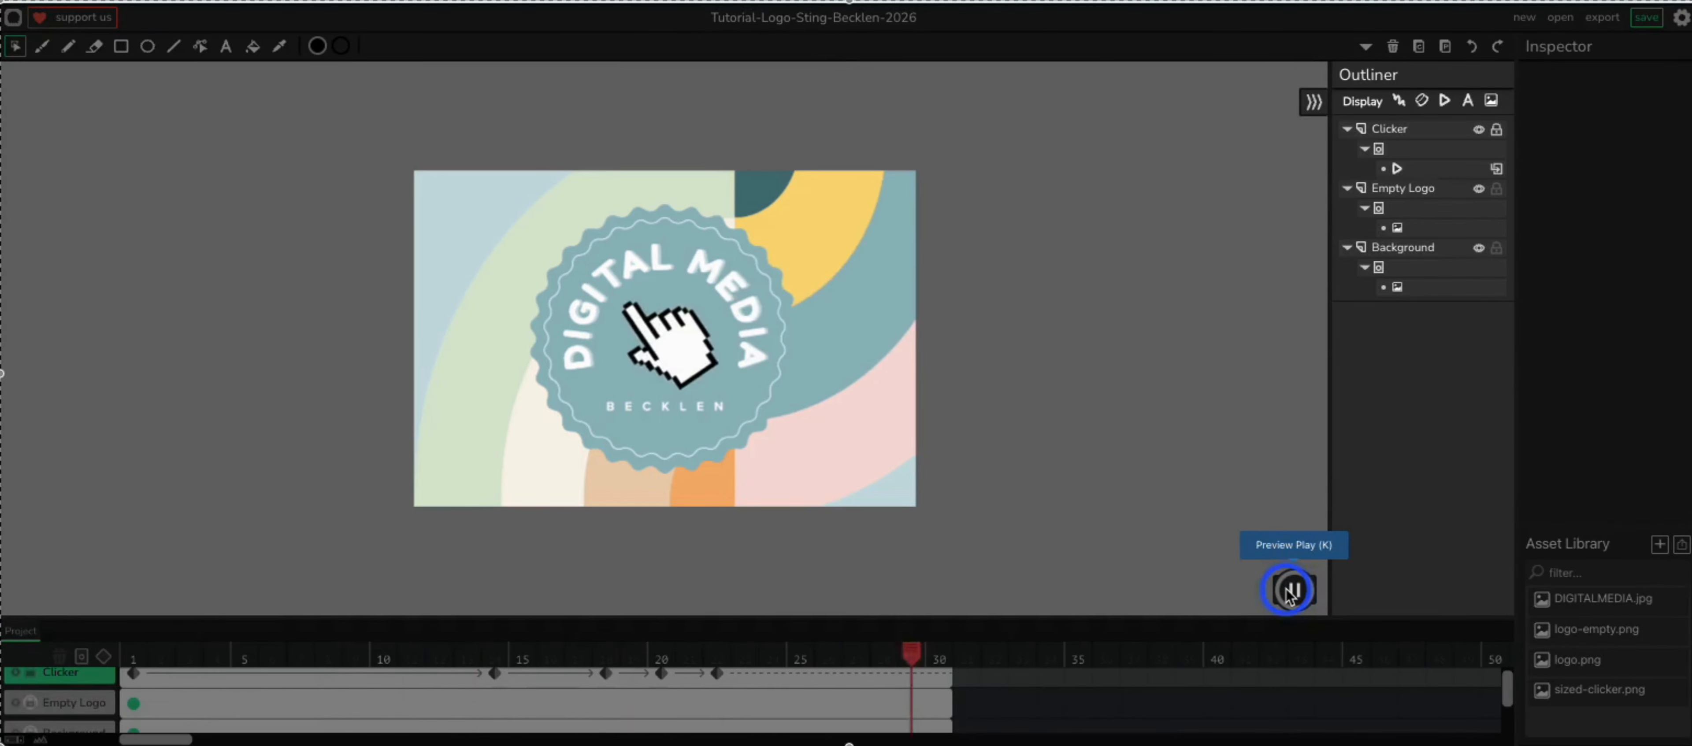
click(1289, 594)
- Create a new layer named "full logo" below the Background layer and add a frame at frame 1 on it
click(729, 705)
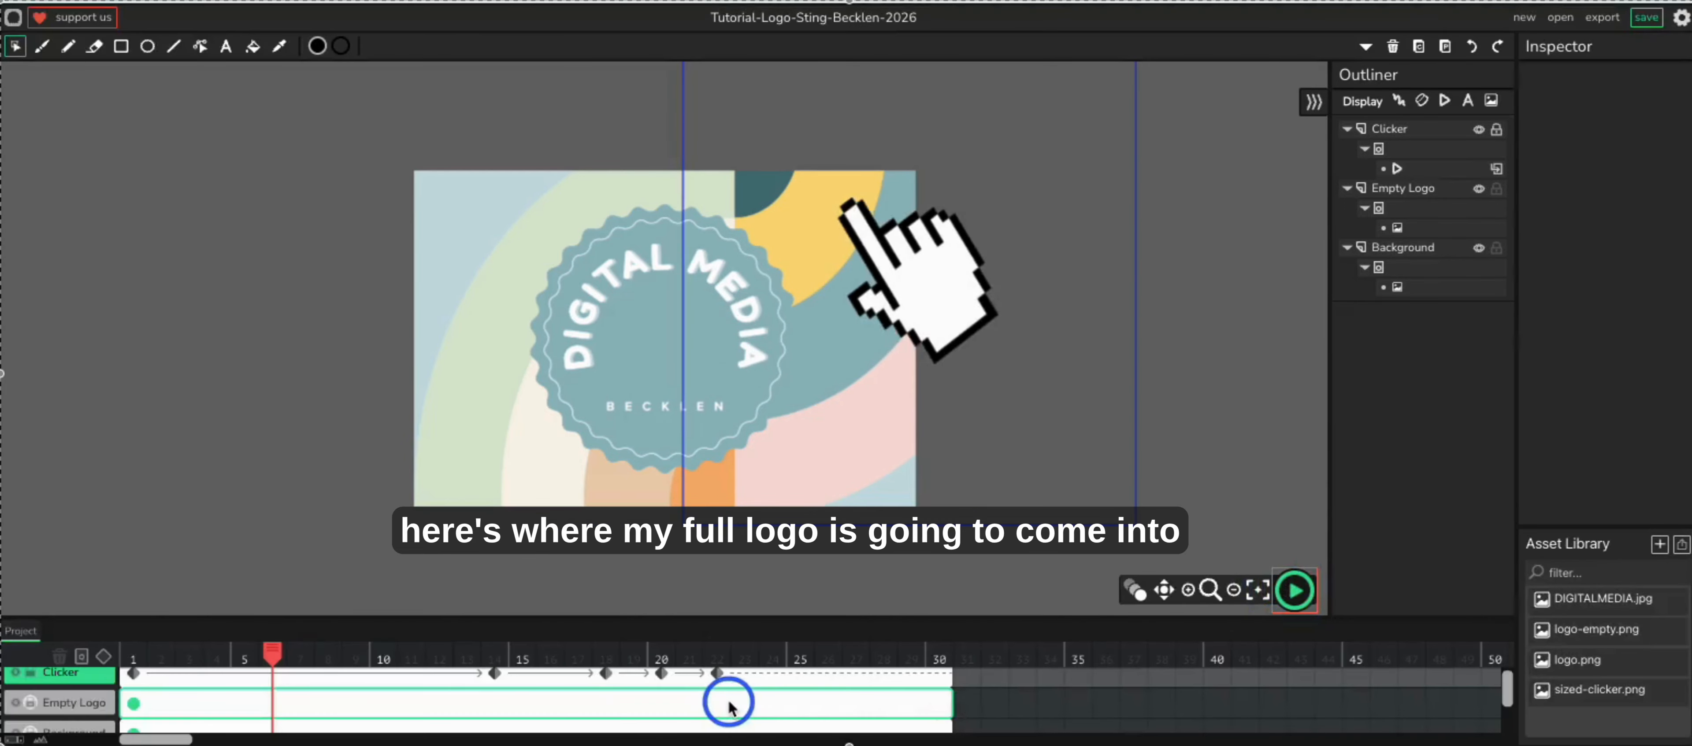
scroll(731, 707, down, 1)
scroll(734, 707, up, 1)
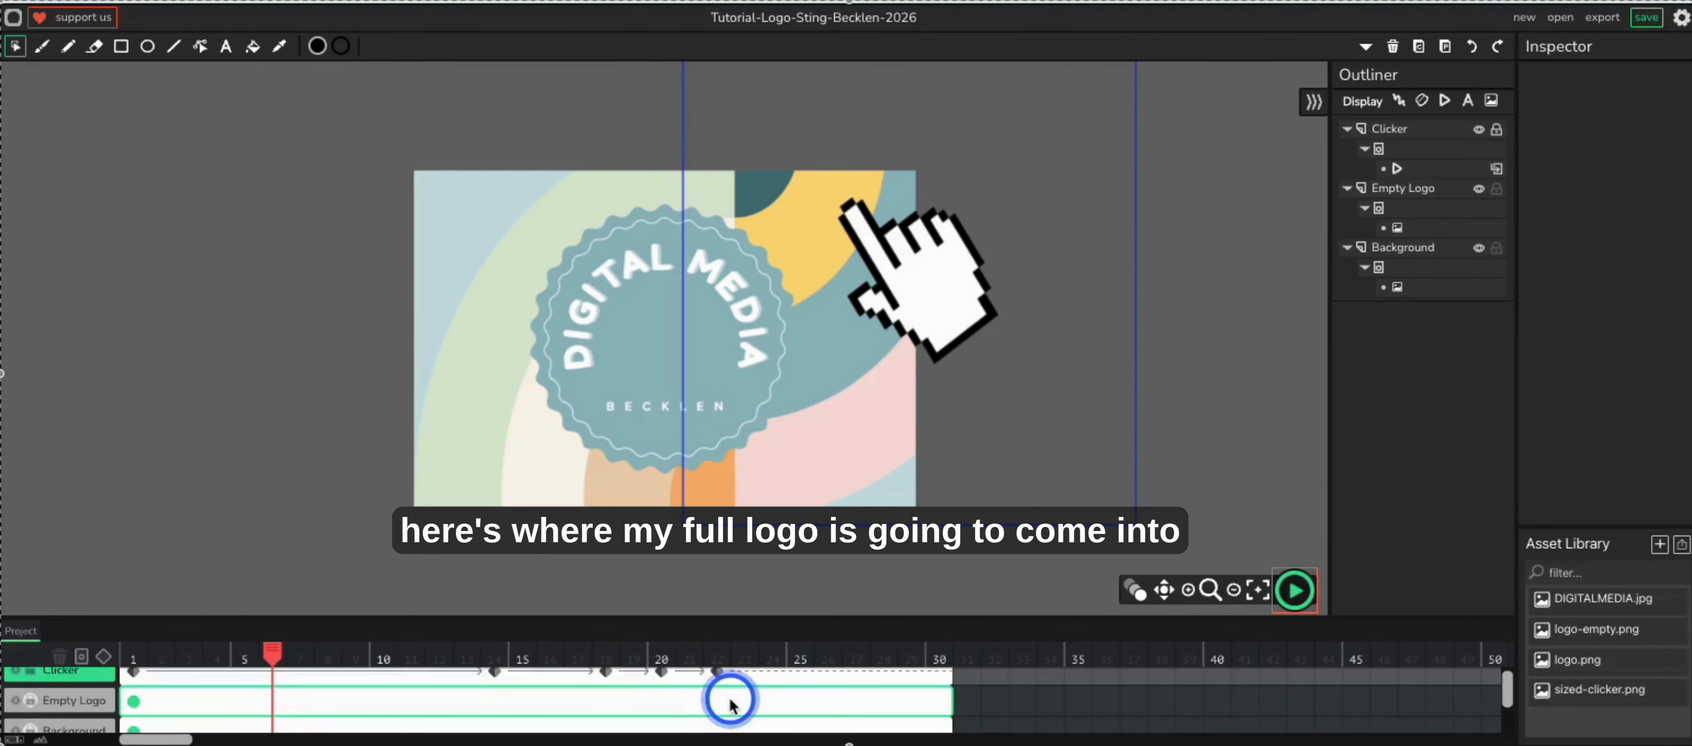
scroll(731, 705, up, 1)
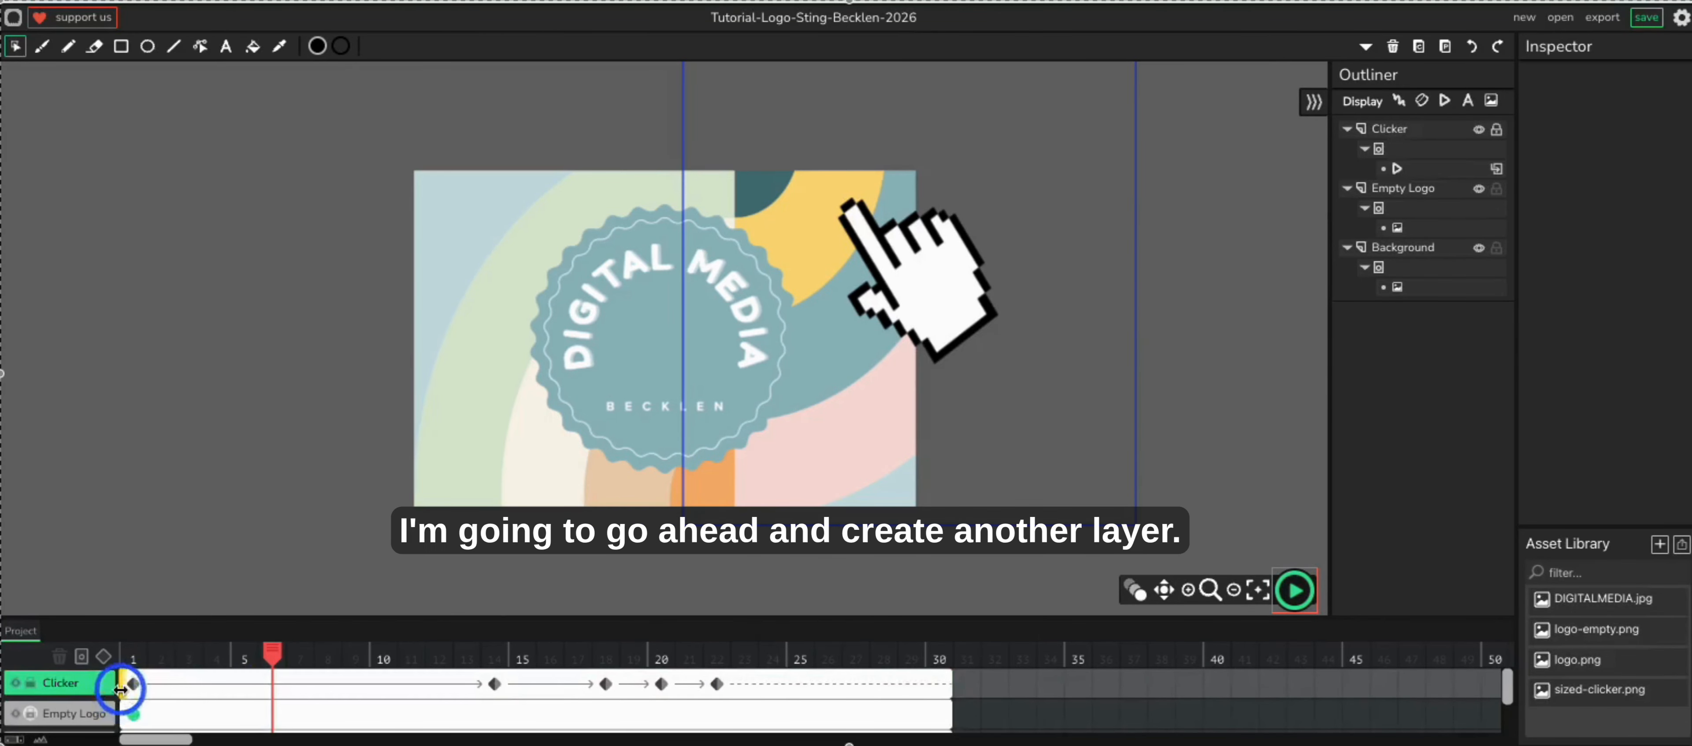
scroll(73, 701, down, 2)
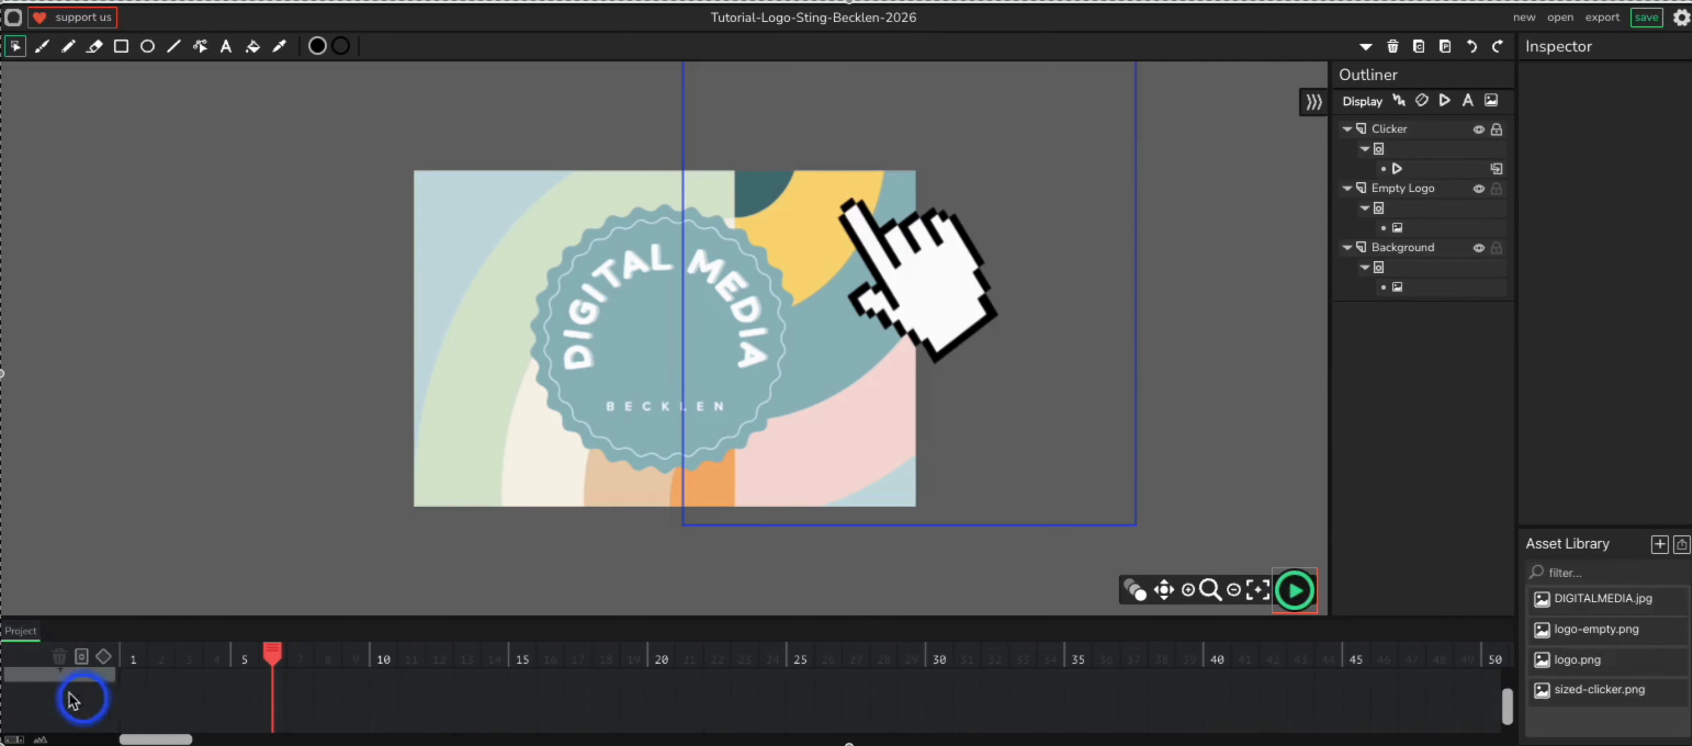
click(61, 671)
scroll(74, 719, up, 1)
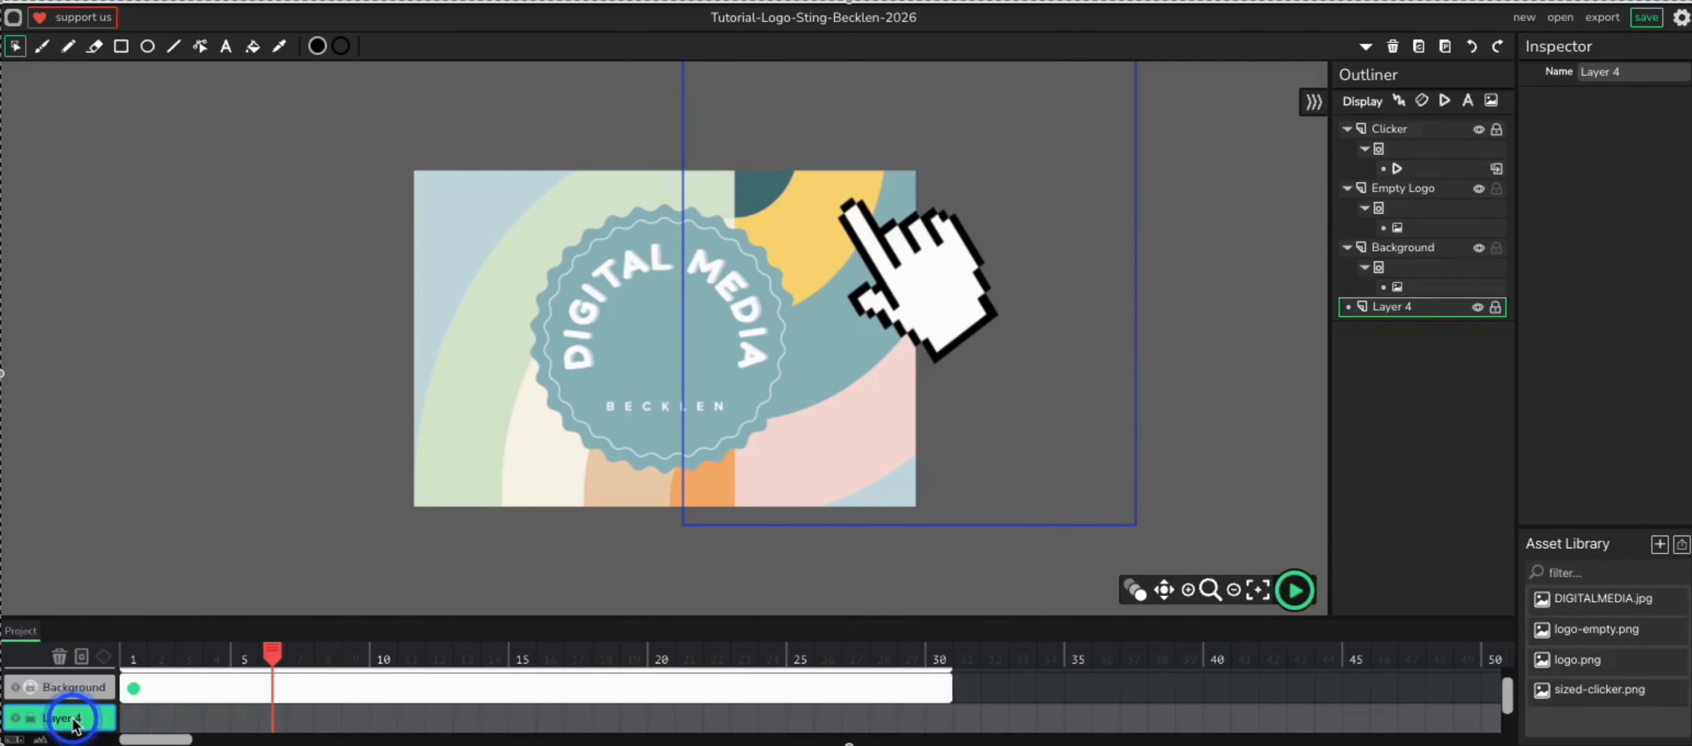
click(1608, 78)
text(full lo)
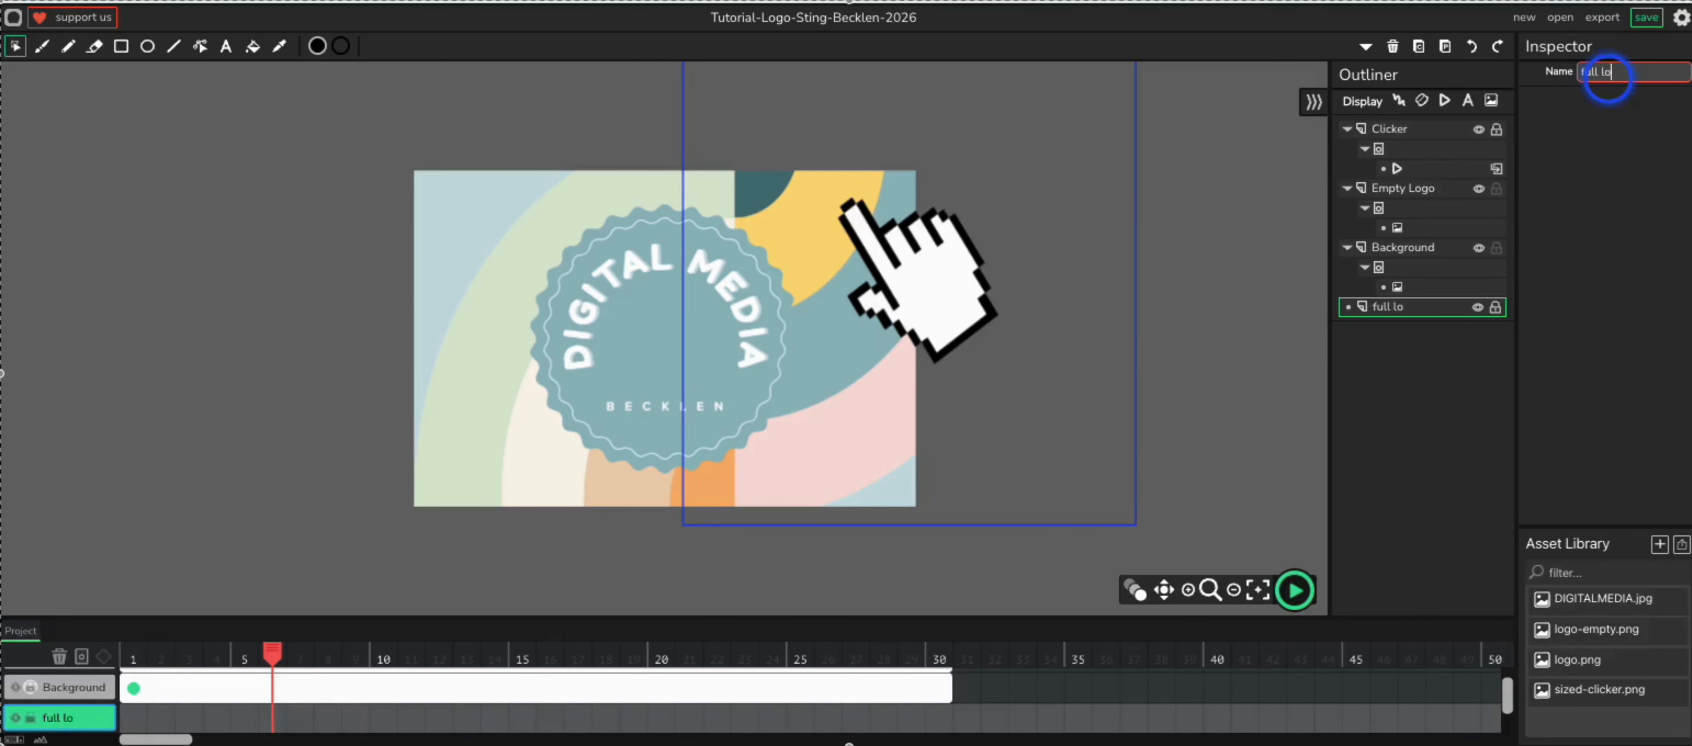
text(go)
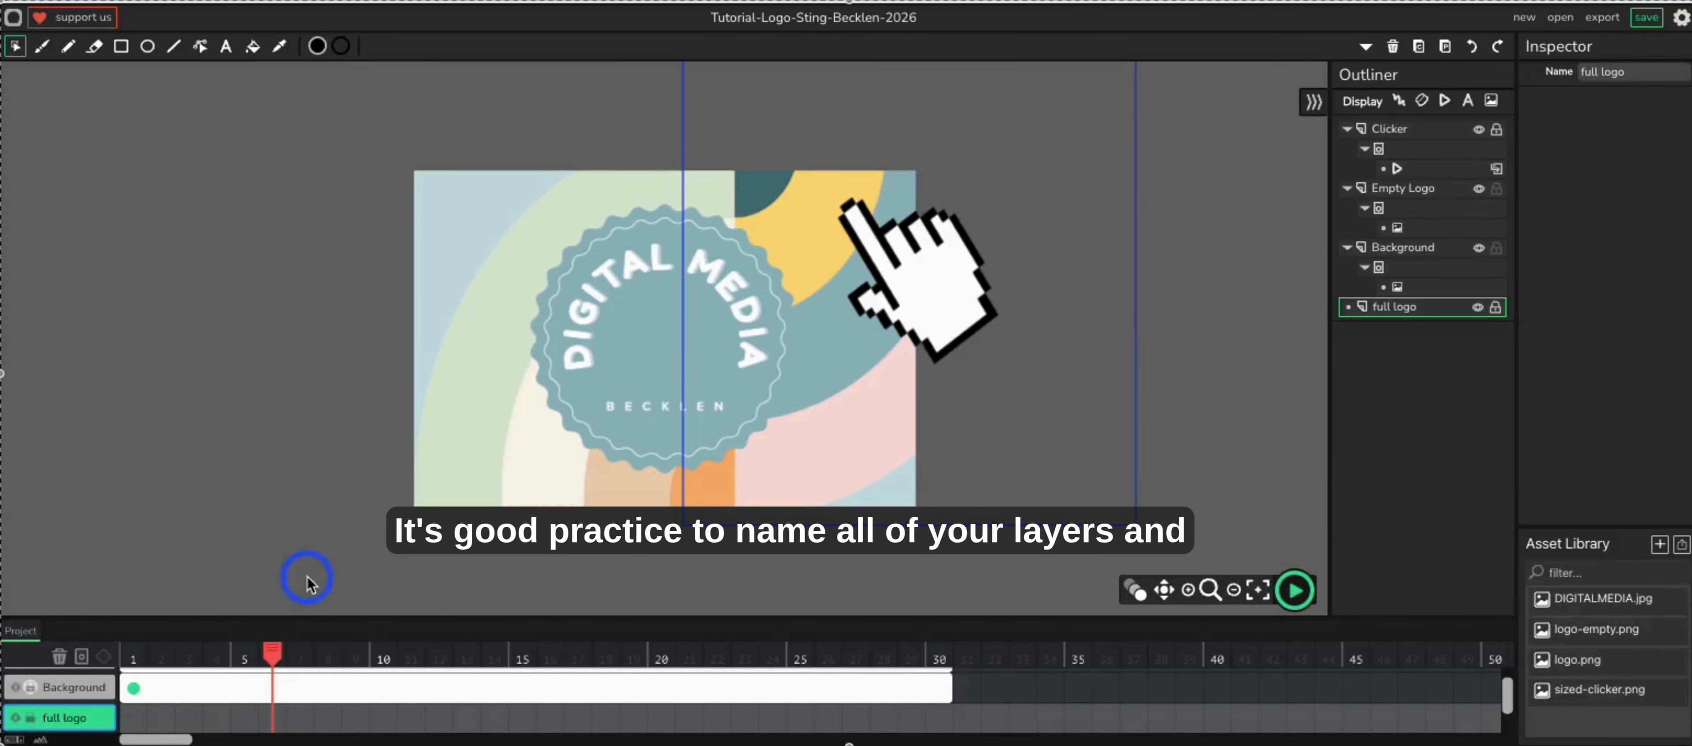
click(134, 718)
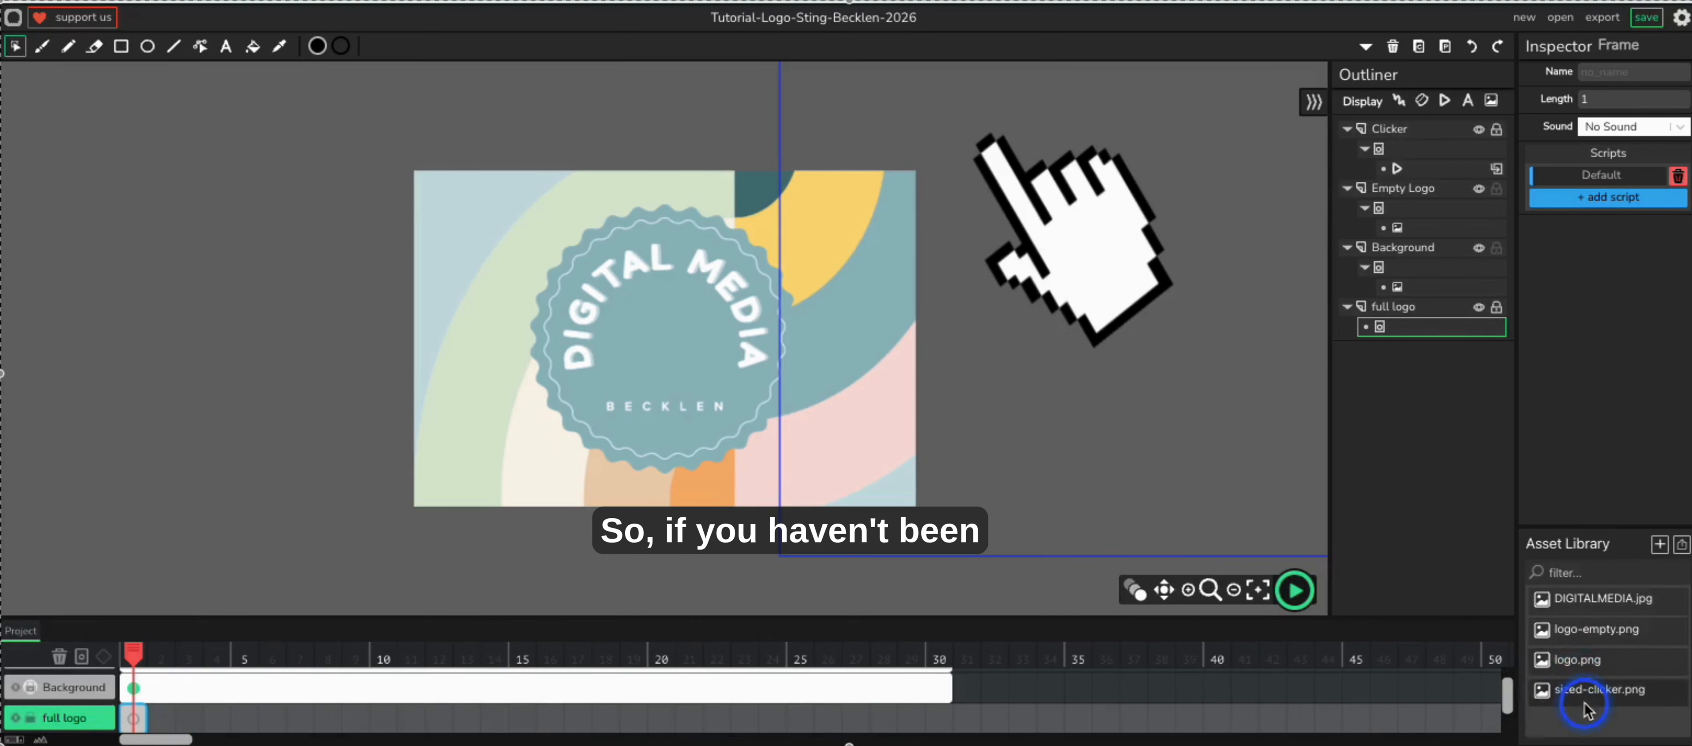
- Place logo.png in the full logo layer's frame and move that layer above the Background layer
click(1653, 659)
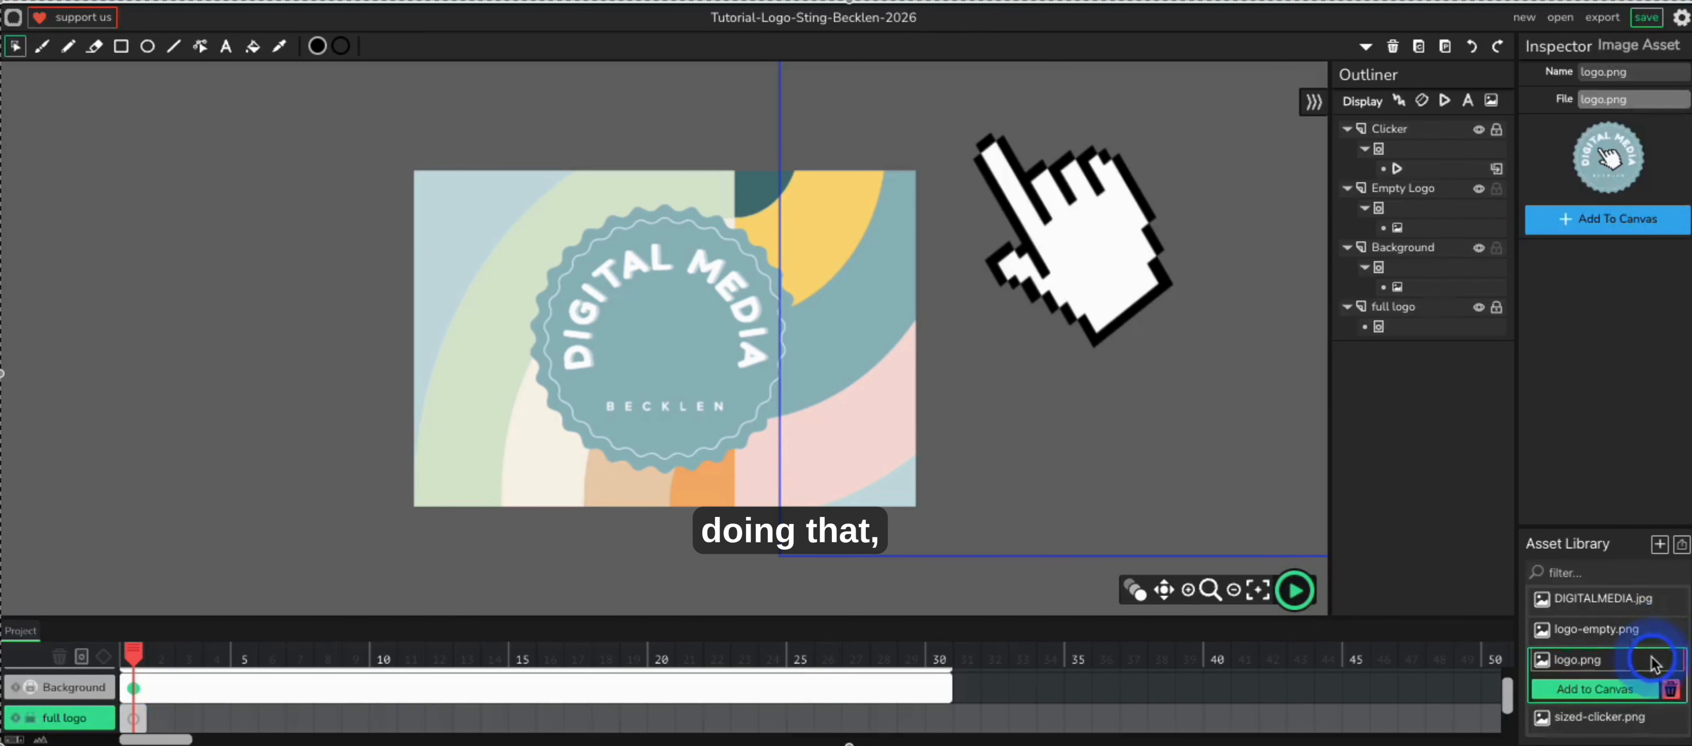
click(1629, 687)
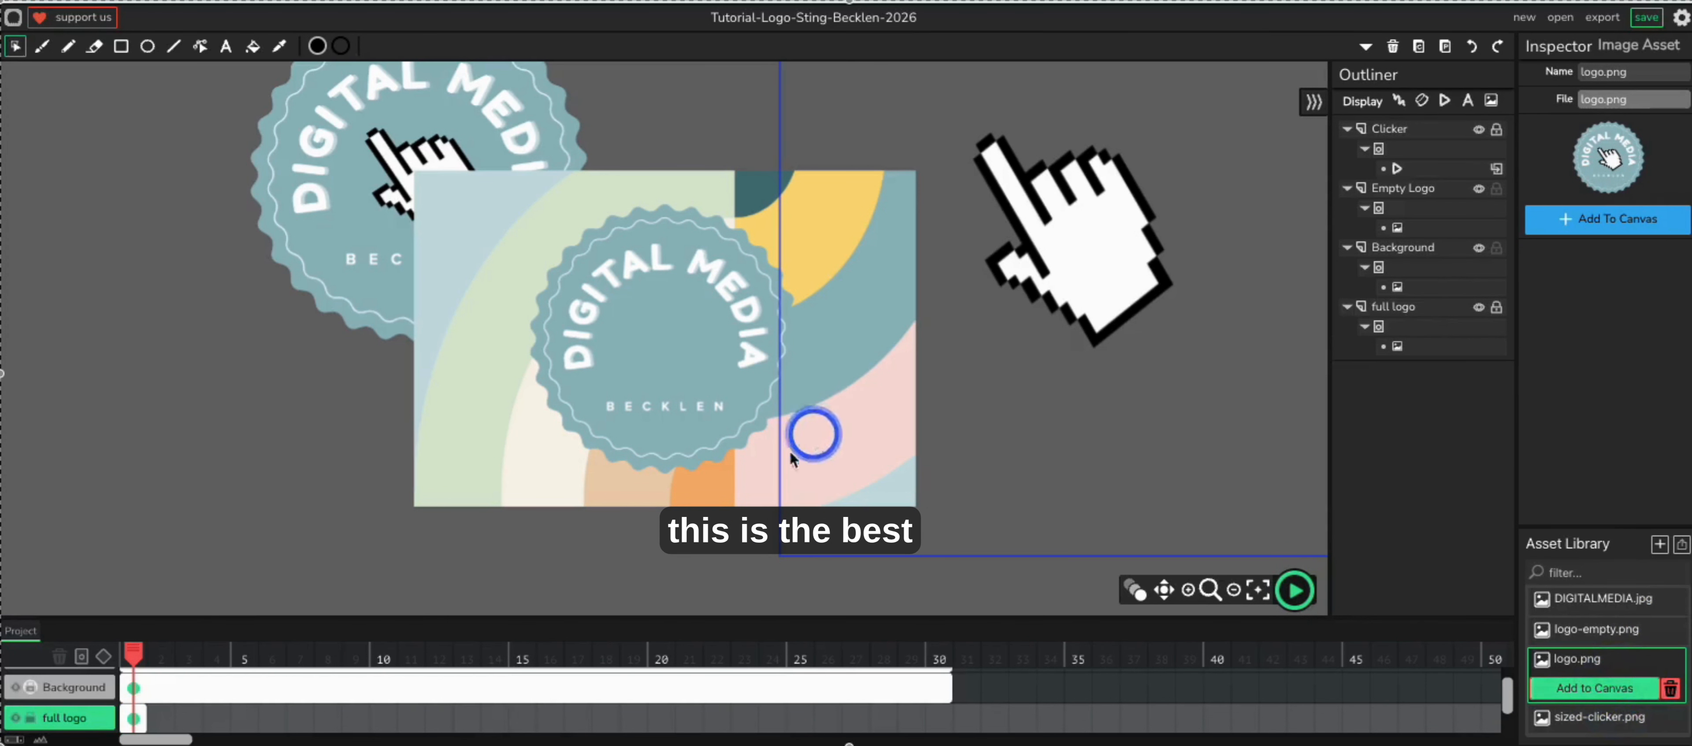
click(56, 717)
drag(74, 686, 66, 717)
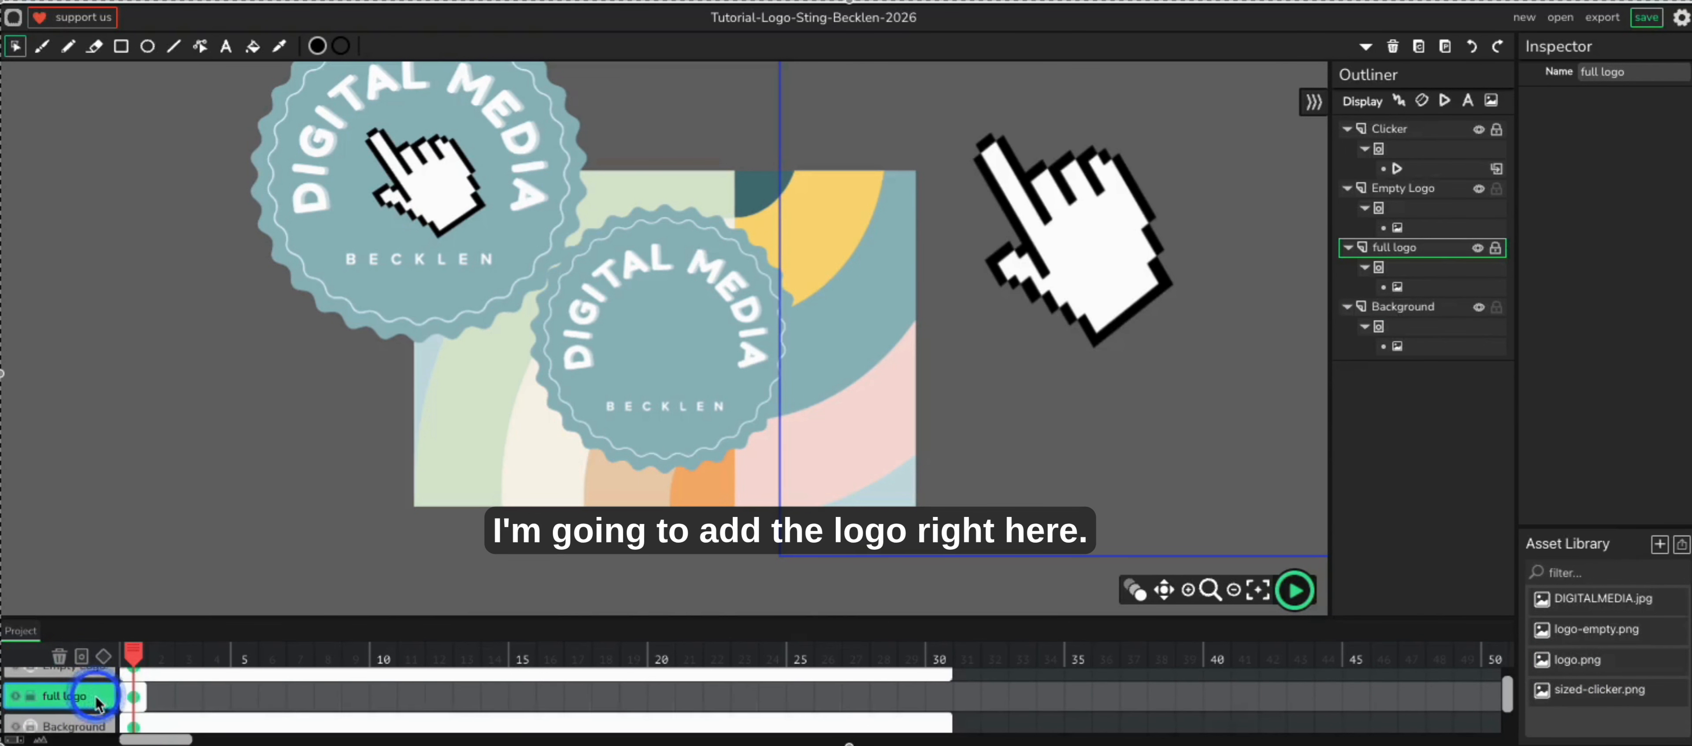
- Center the full logo image on the canvas by setting its origin to X 360 and Y 240
click(141, 699)
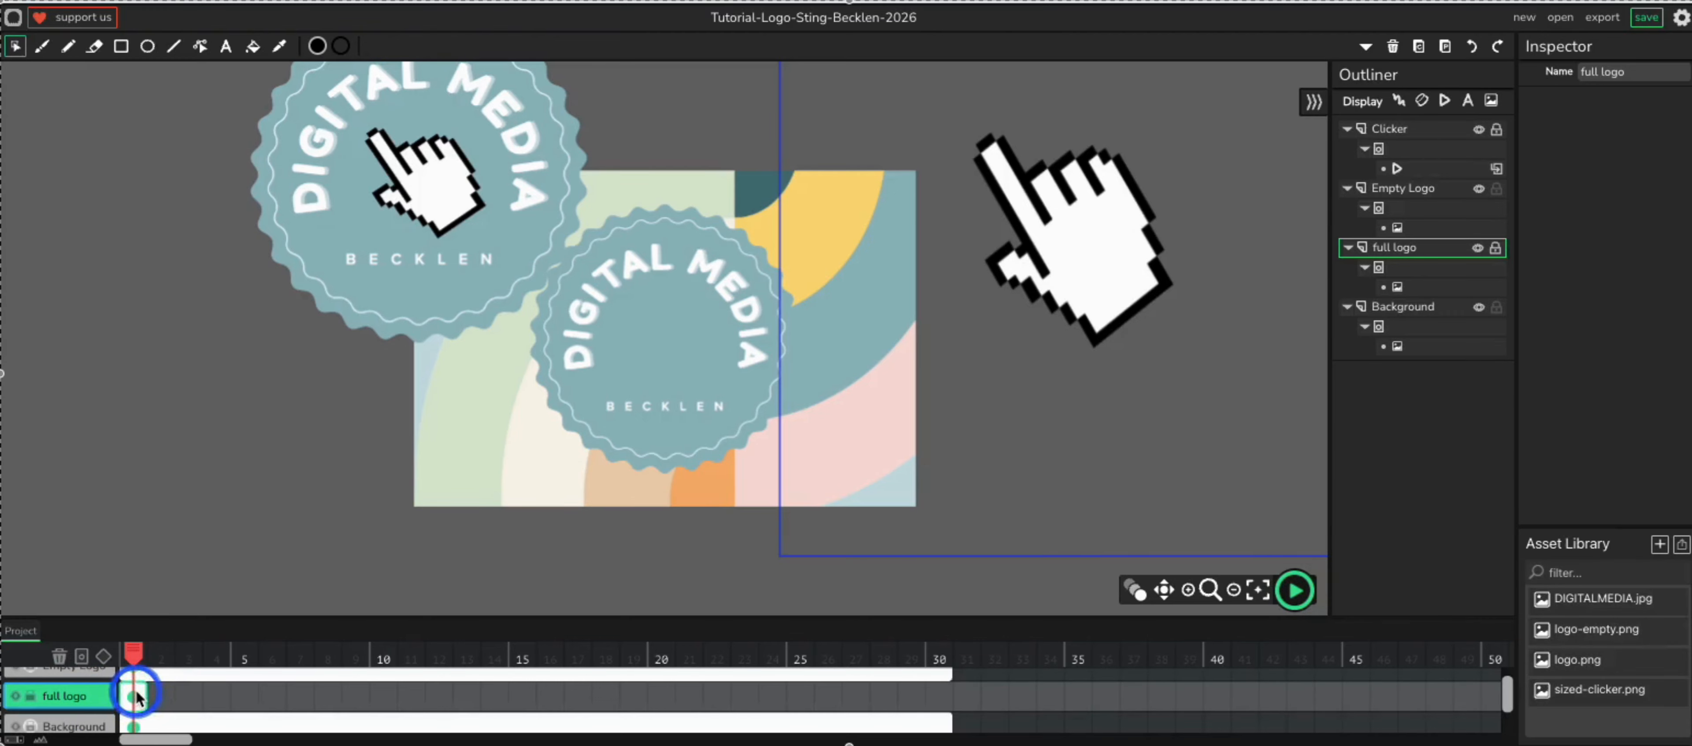
click(136, 696)
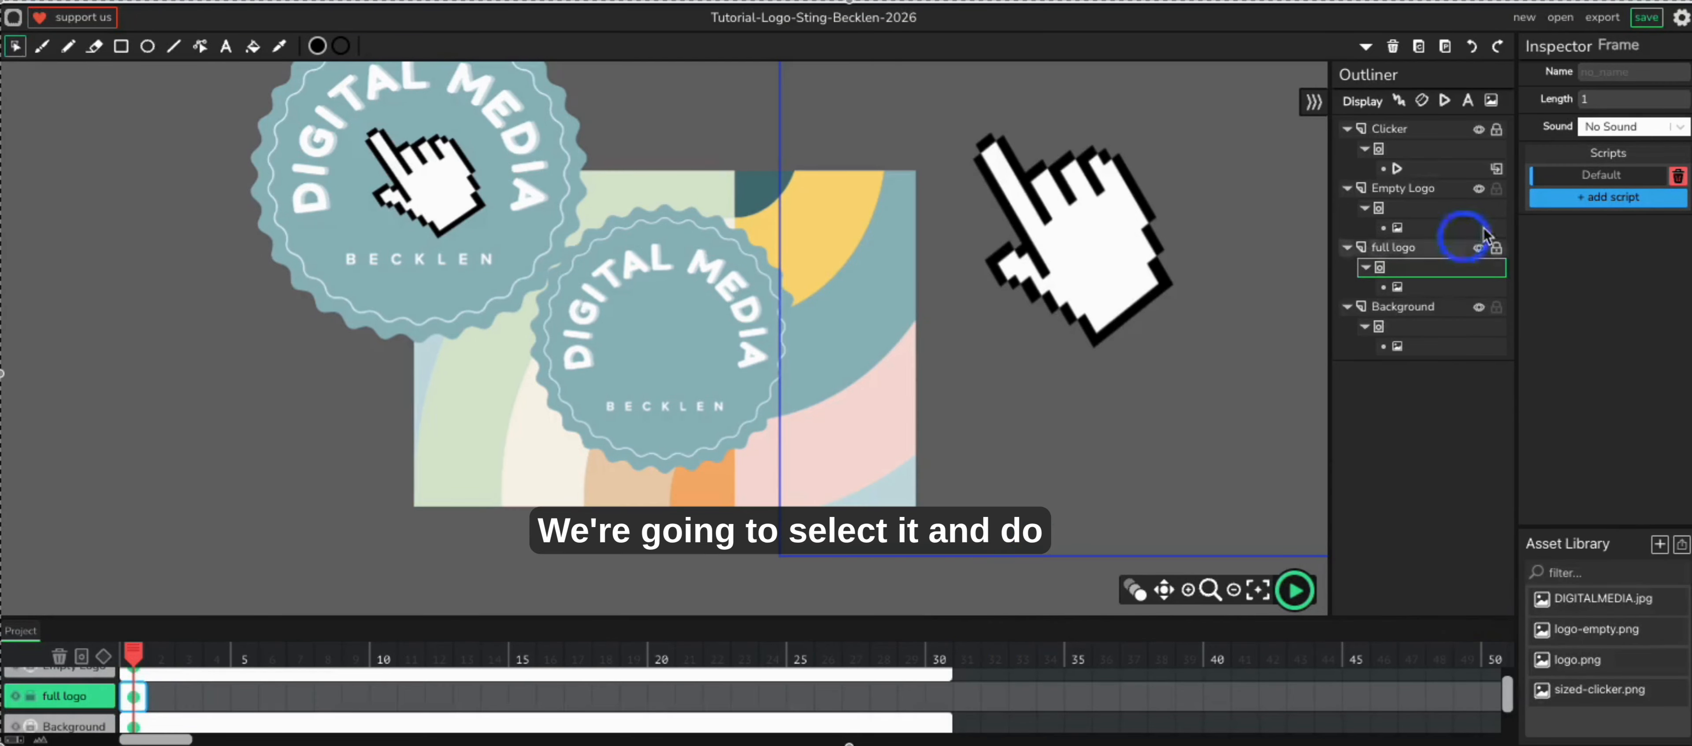
click(384, 269)
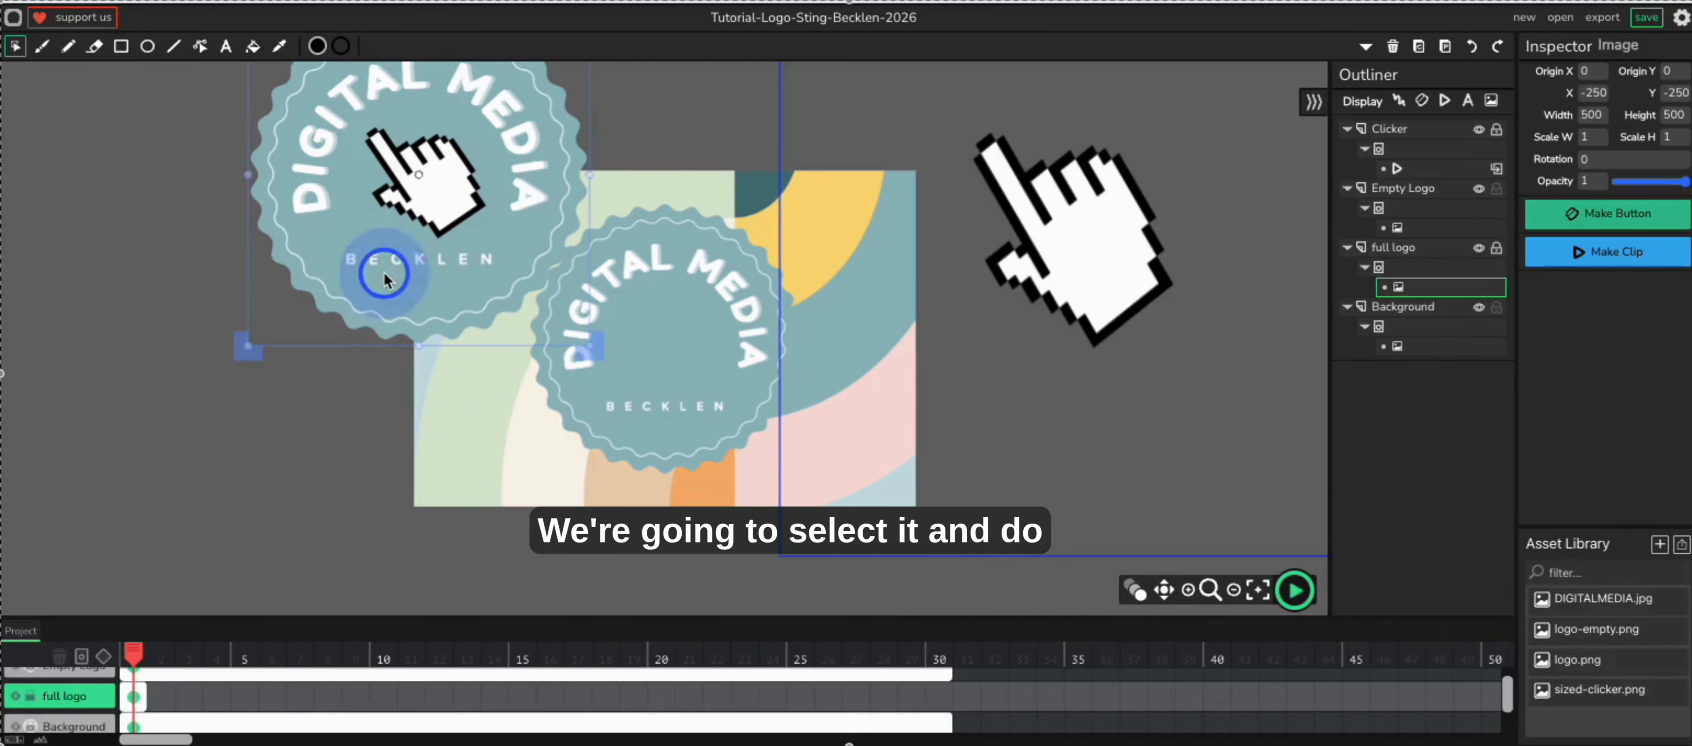
click(1594, 72)
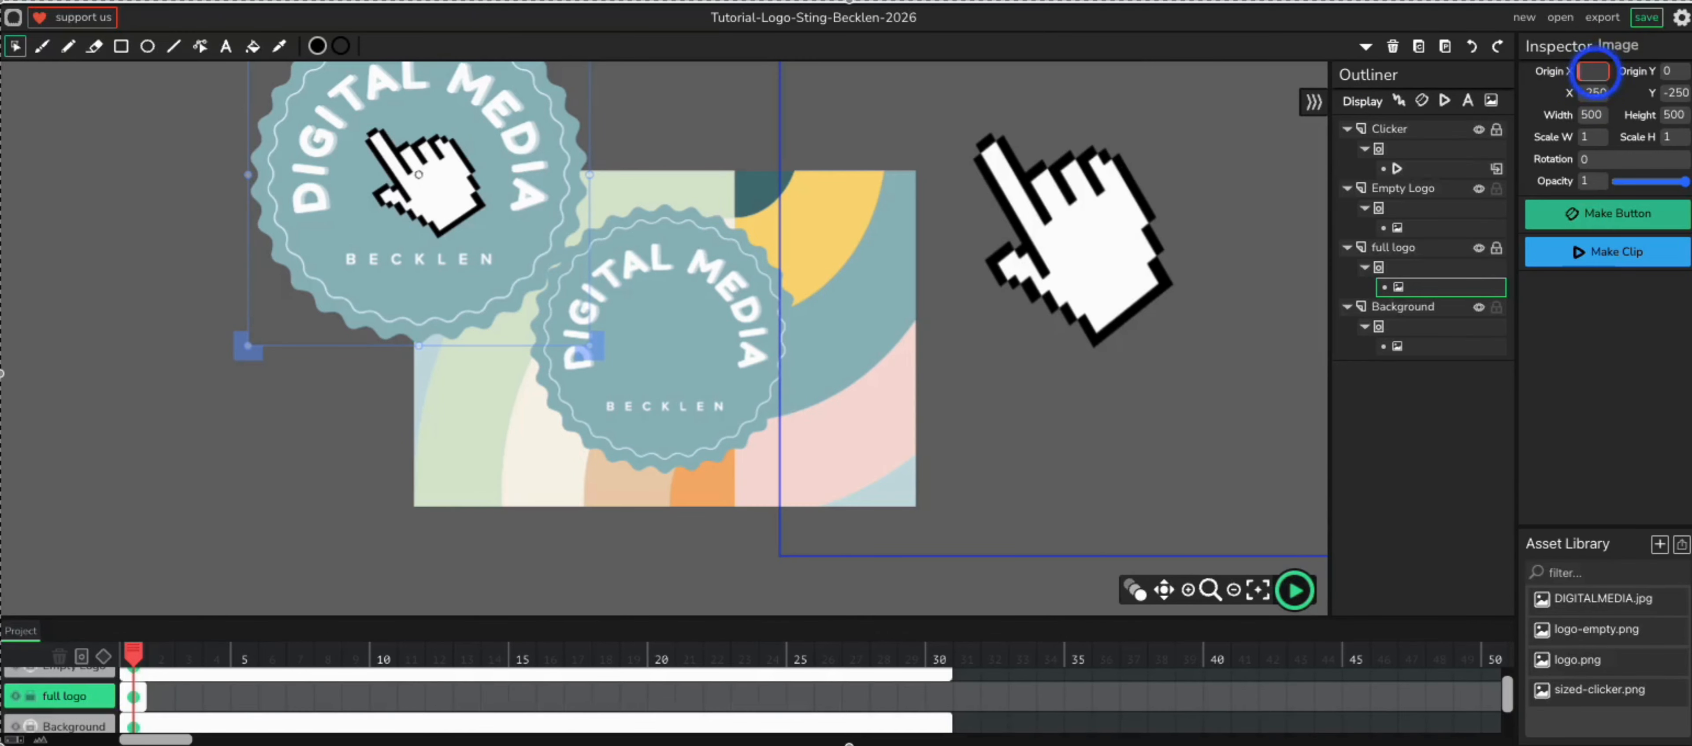
text(7)
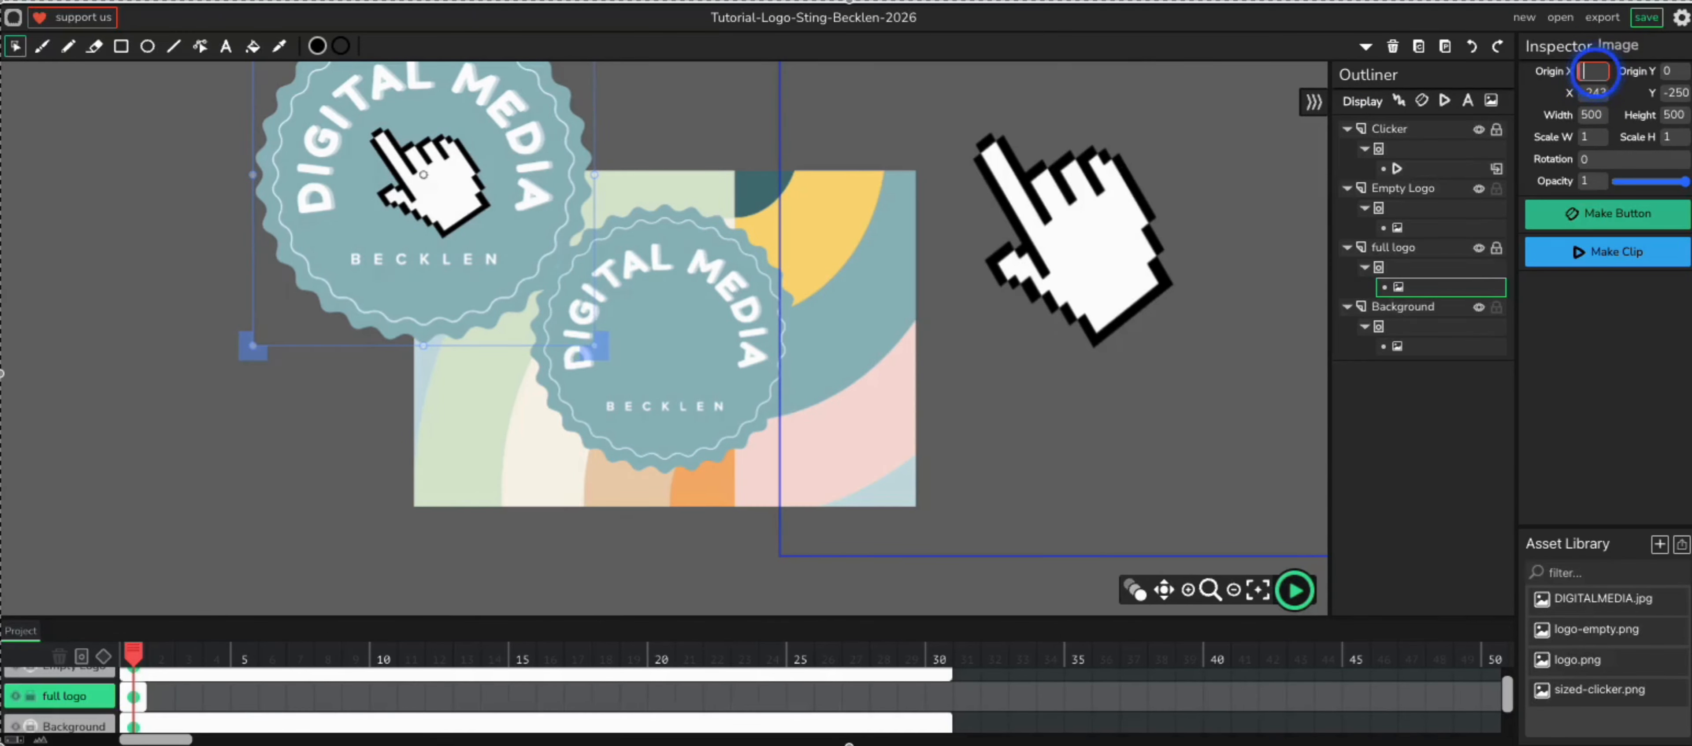
text(360)
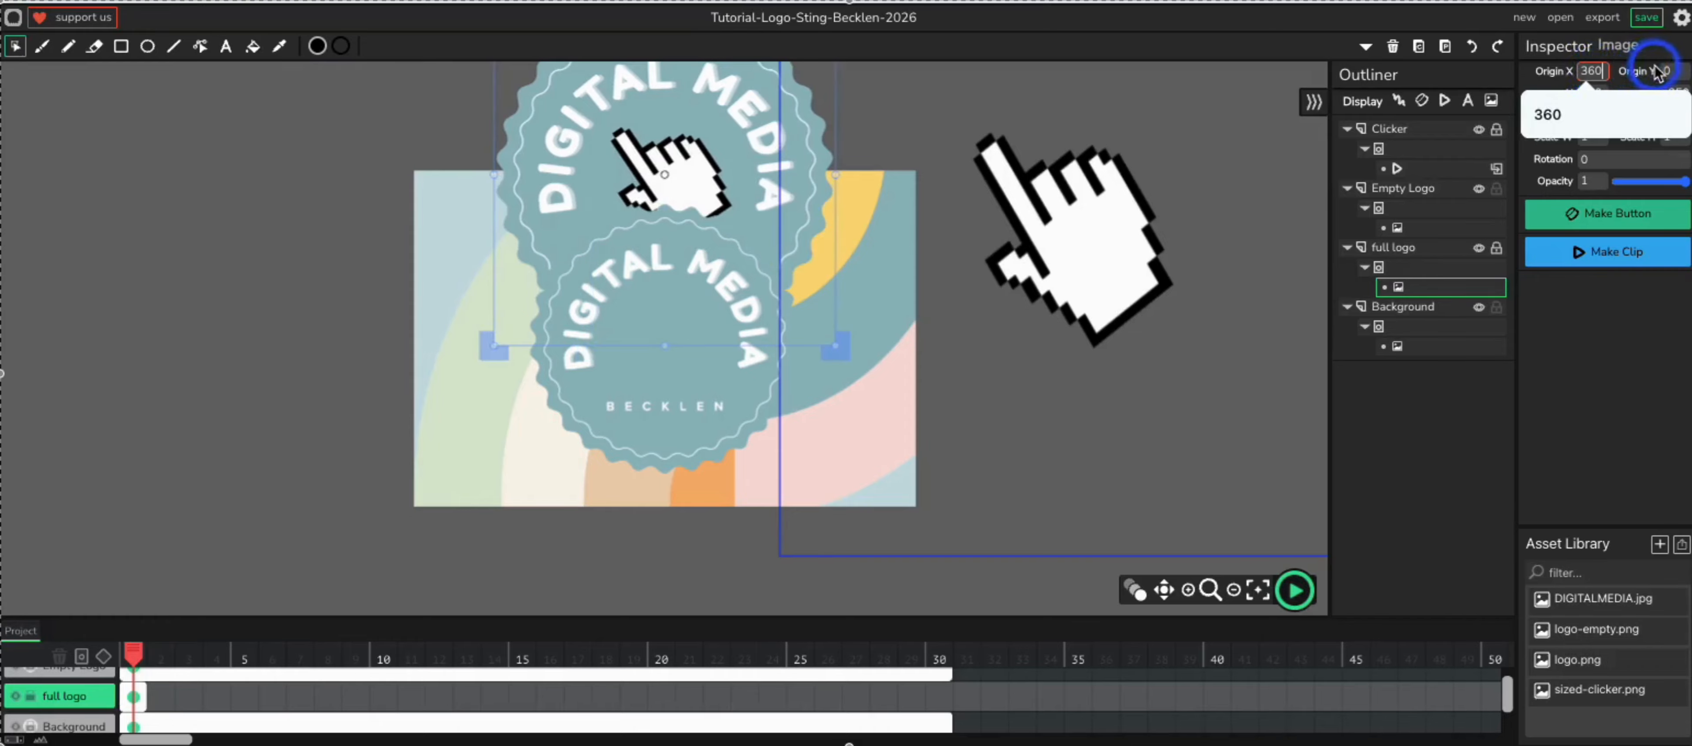
click(1666, 72)
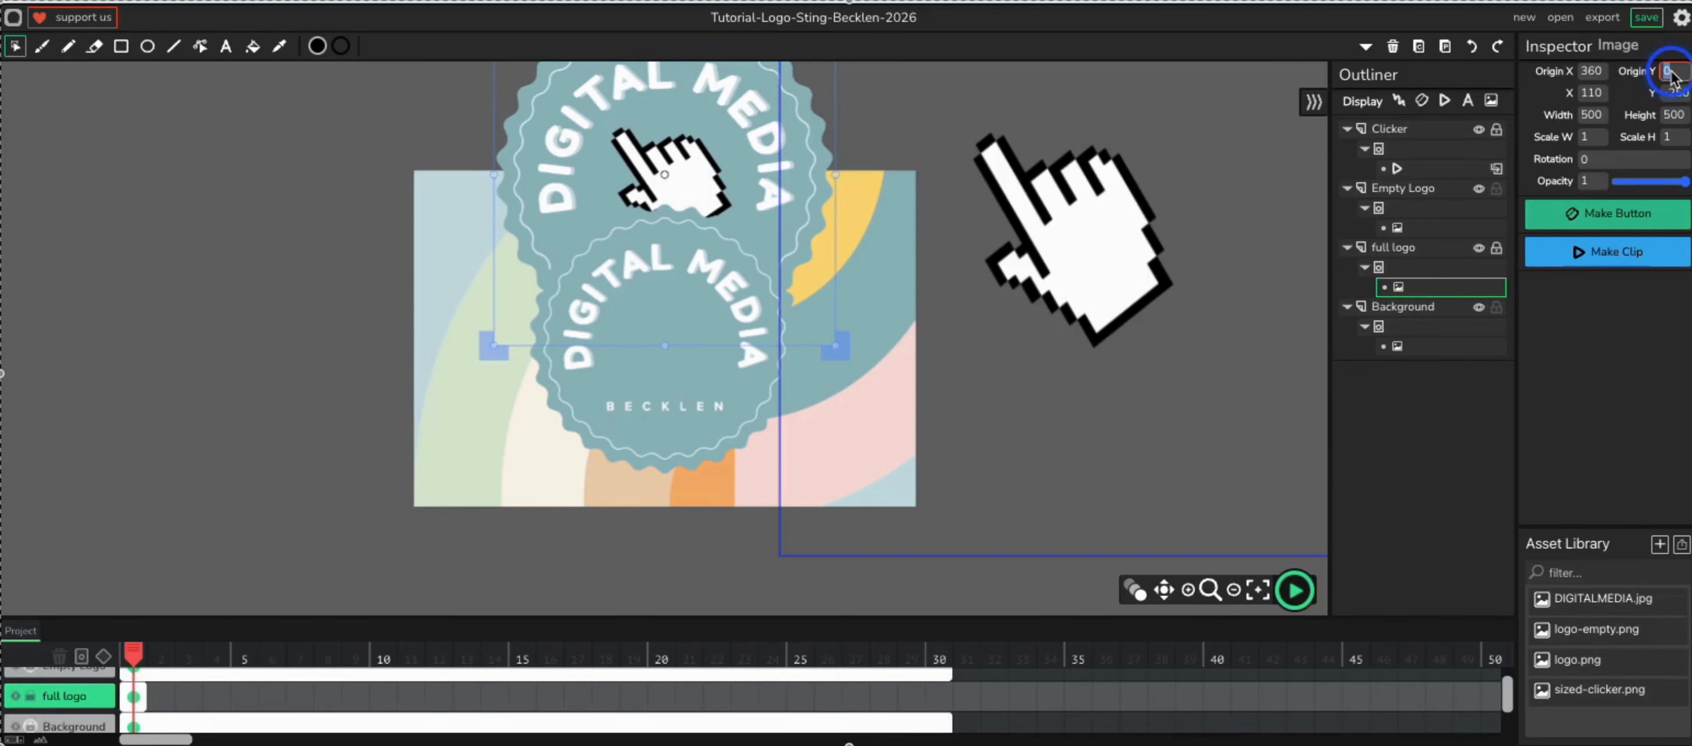
text(240)
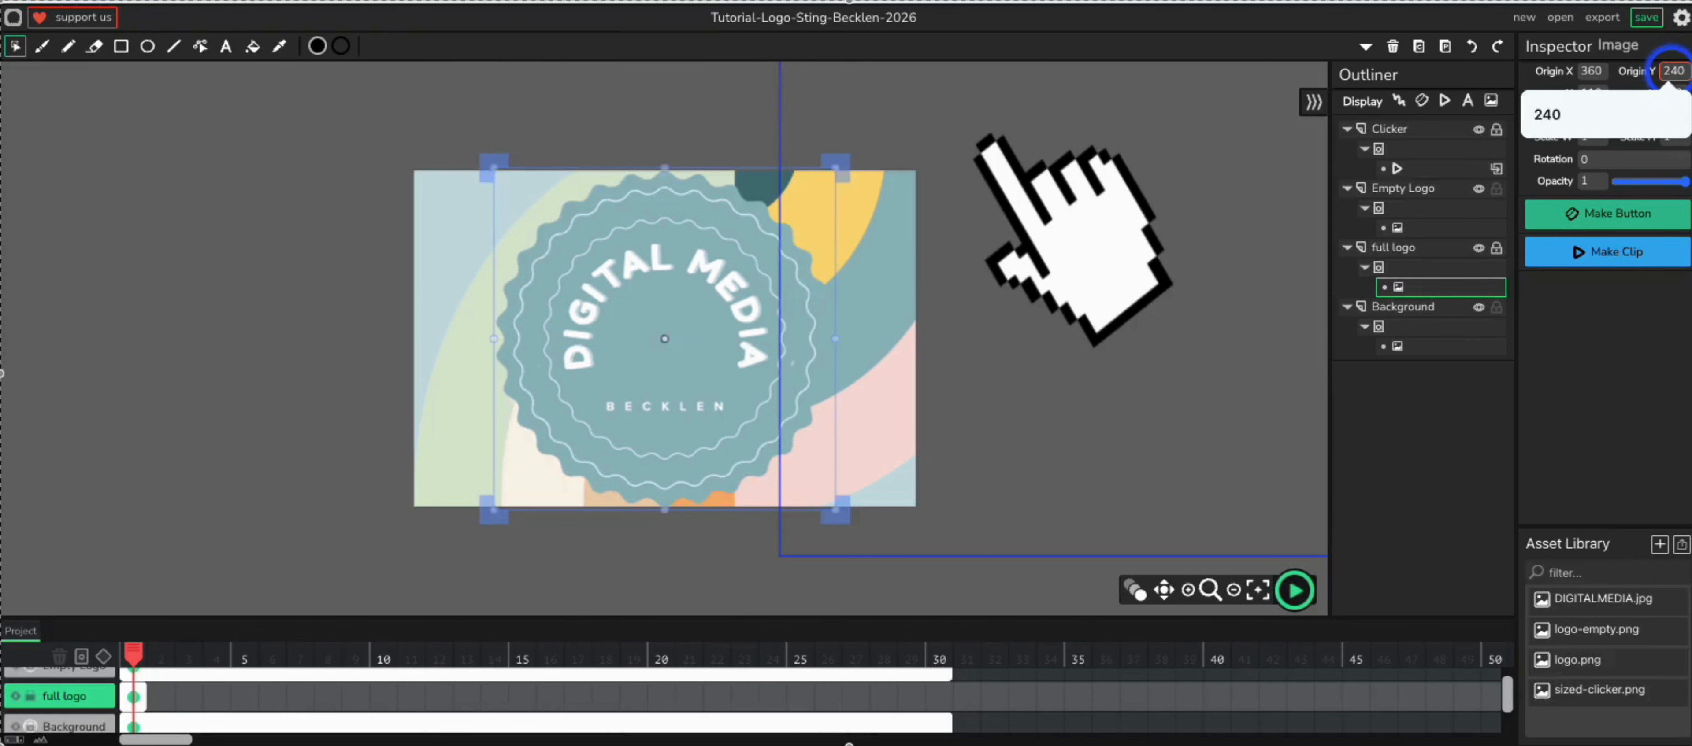
- Set the full logo image's width and height to 400 pixels each
click(1613, 358)
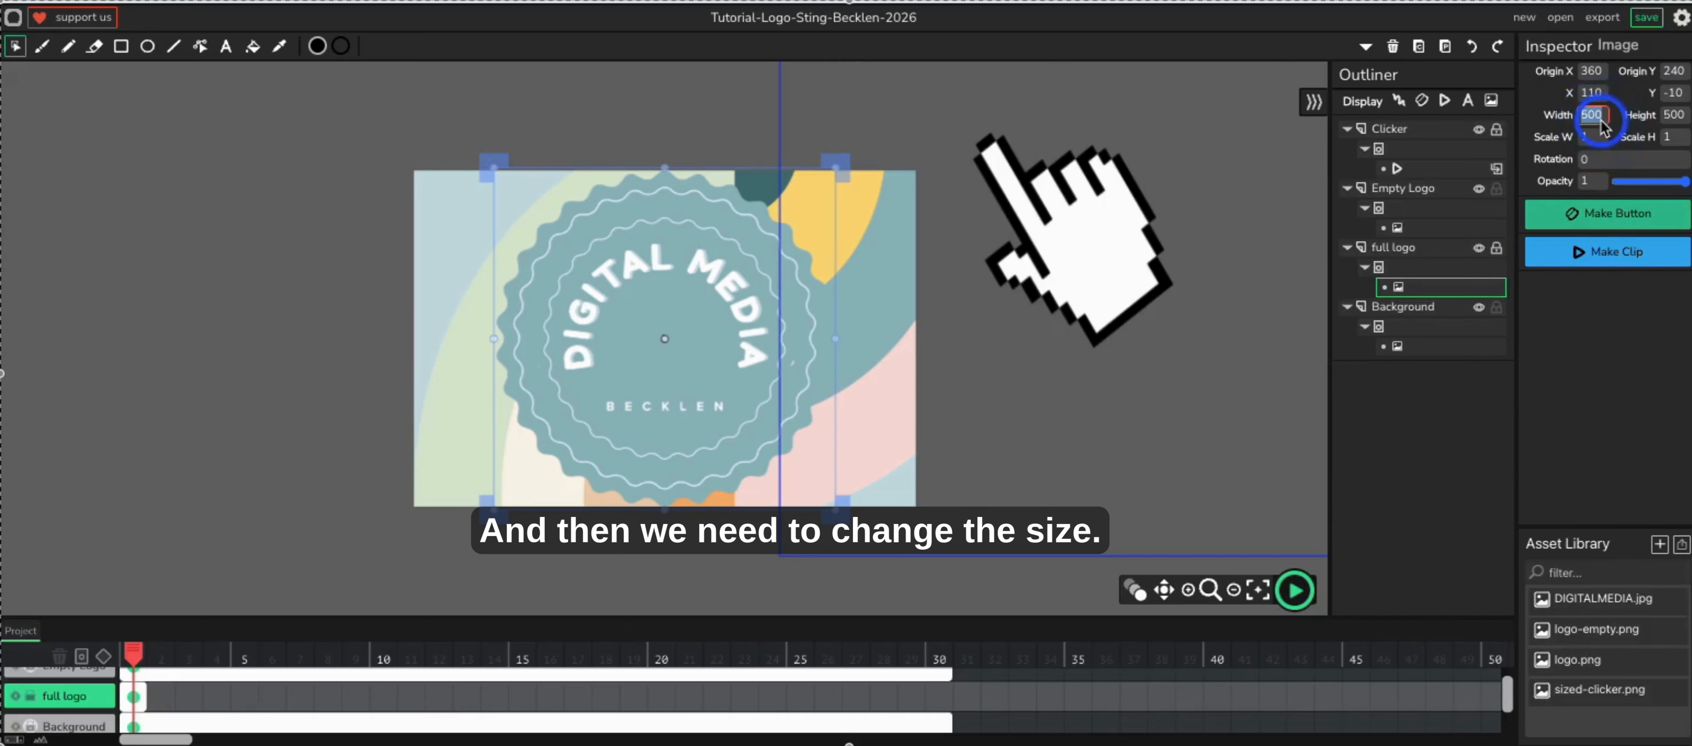
text(400)
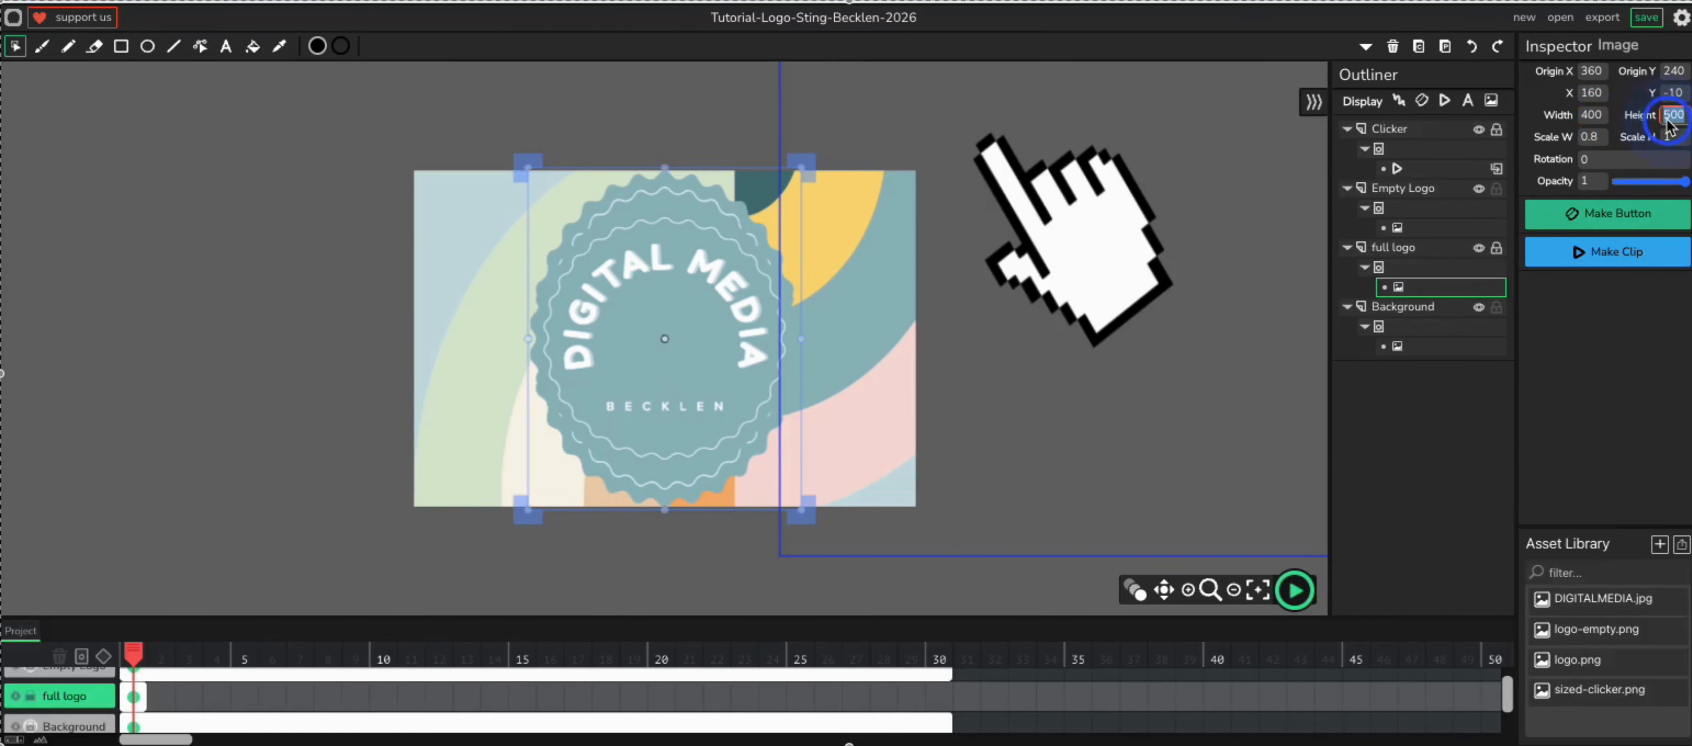
text(400)
click(1630, 365)
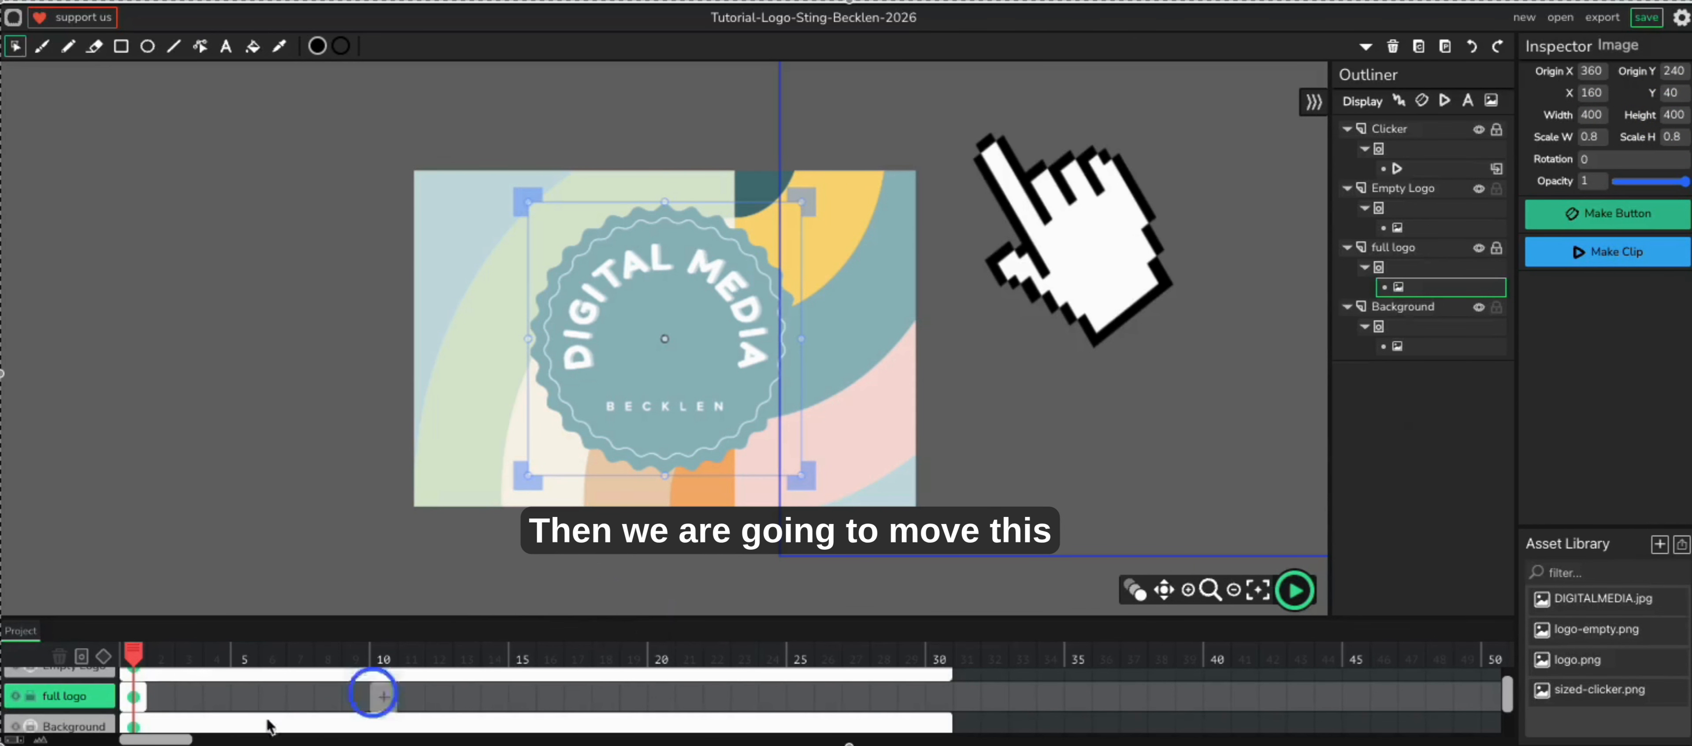
- Move the full logo layer's frame from frame 1 to frame 31, right after the Empty Logo frames end
drag(138, 694, 967, 696)
scroll(854, 700, up, 3)
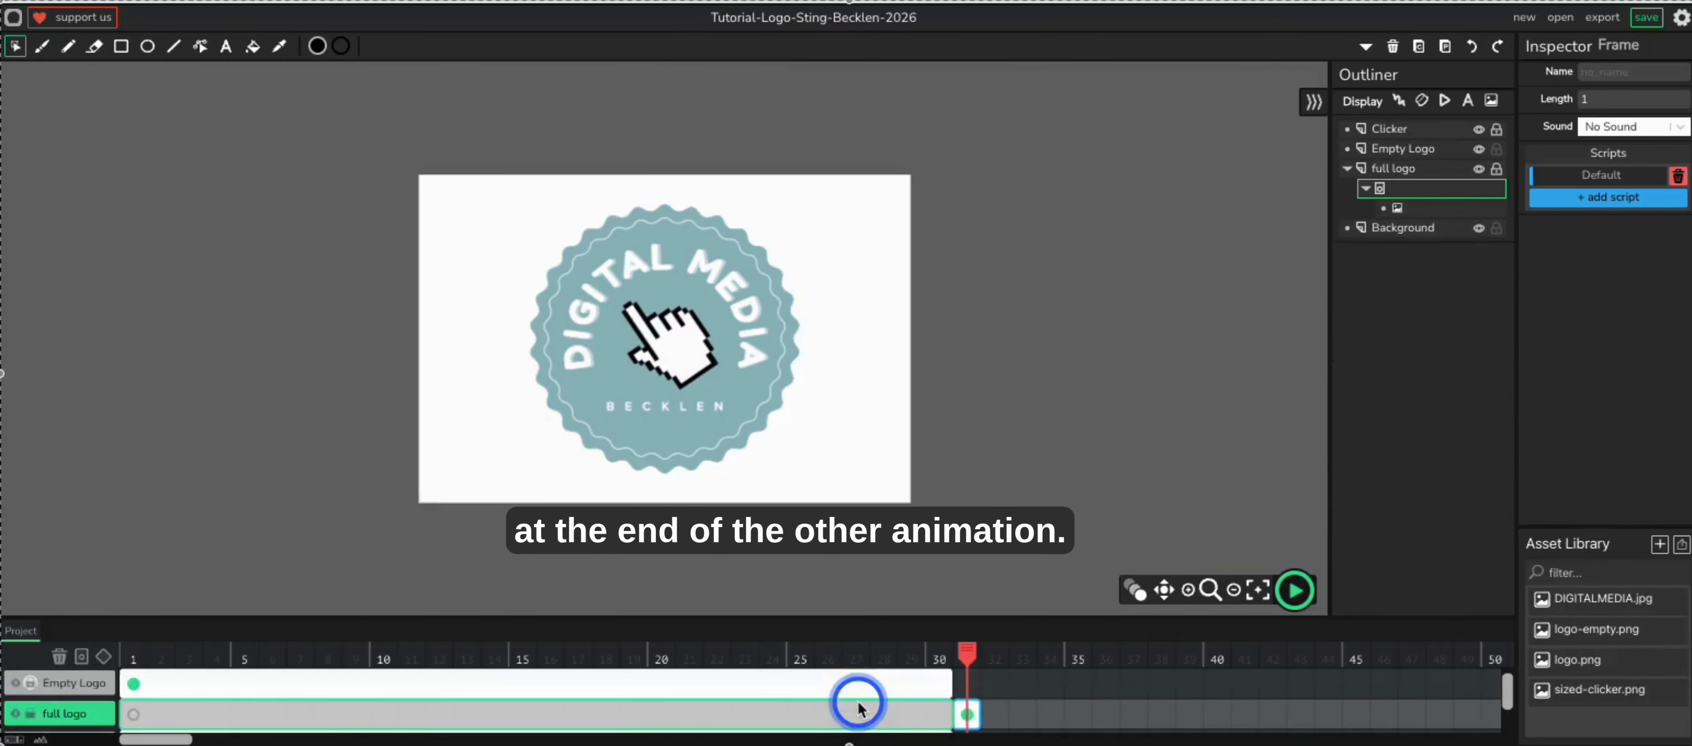
scroll(858, 709, down, 4)
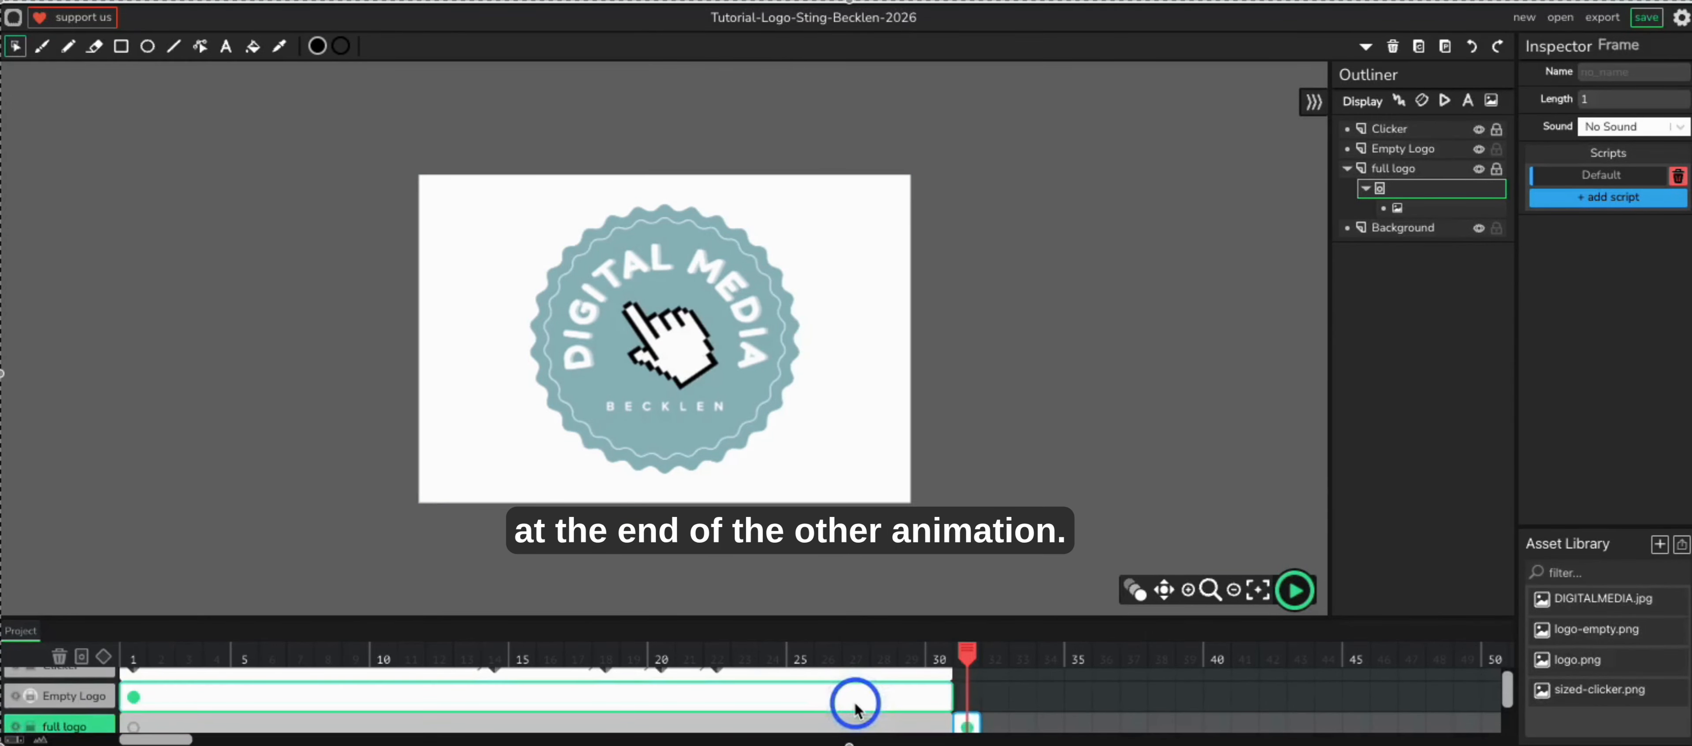
- Extend the Background frame to a length of 44 and the full logo frame to a length of 14, both ending at frame 44
click(917, 709)
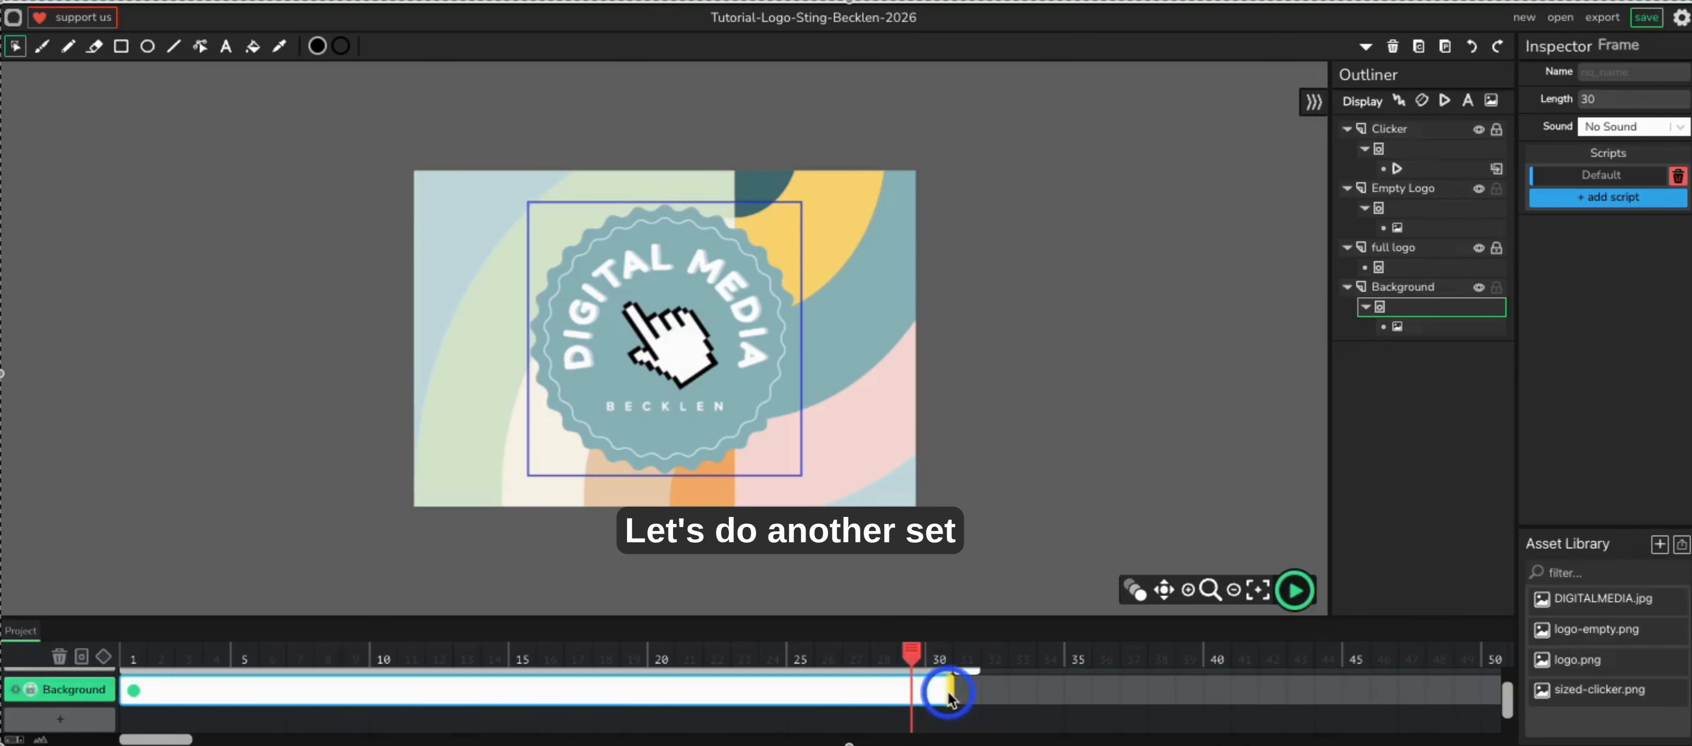
drag(950, 698, 1333, 726)
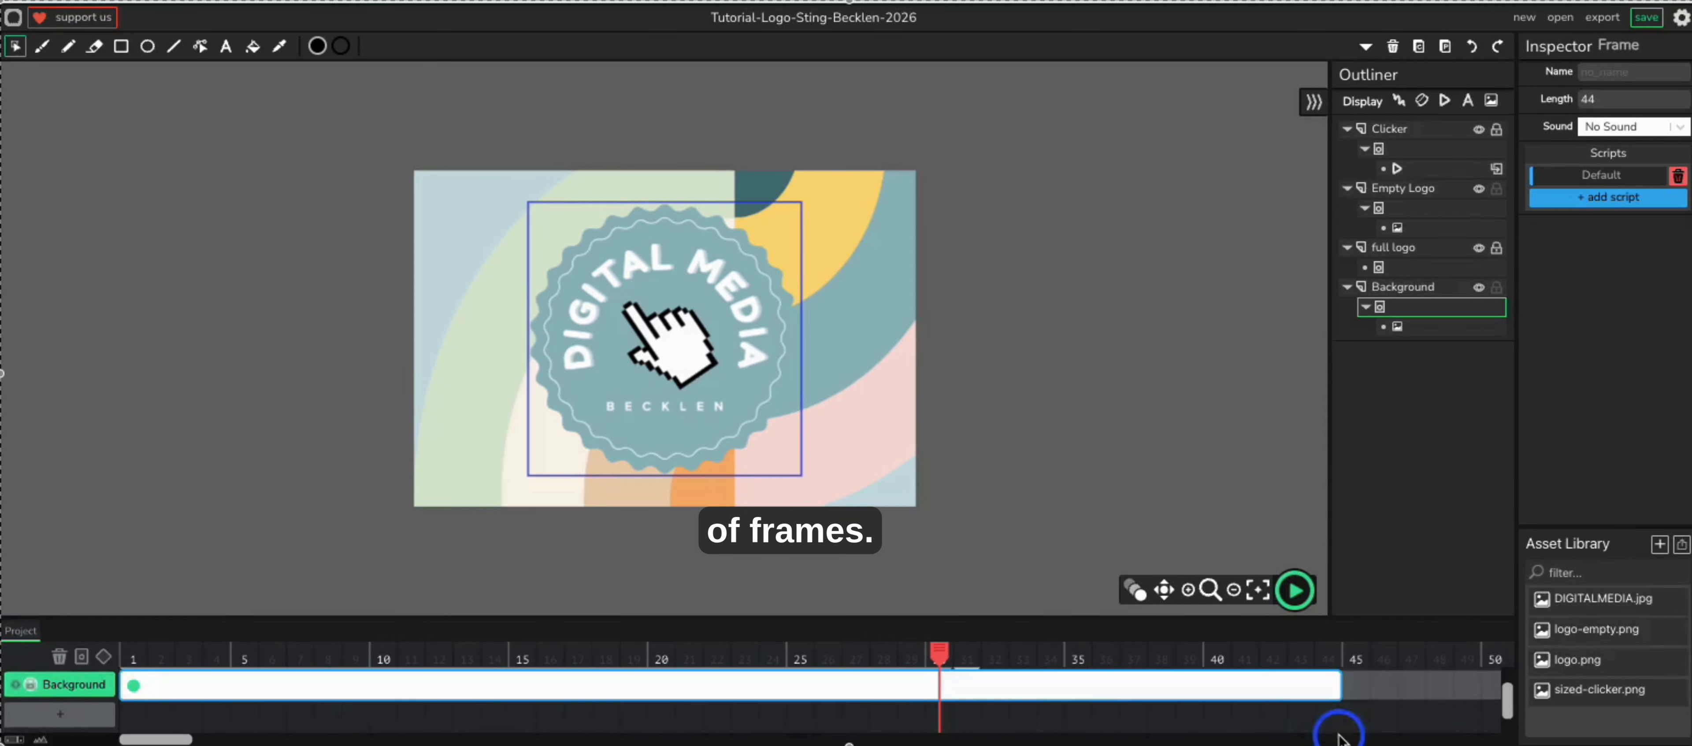
scroll(1156, 726, up, 2)
click(969, 709)
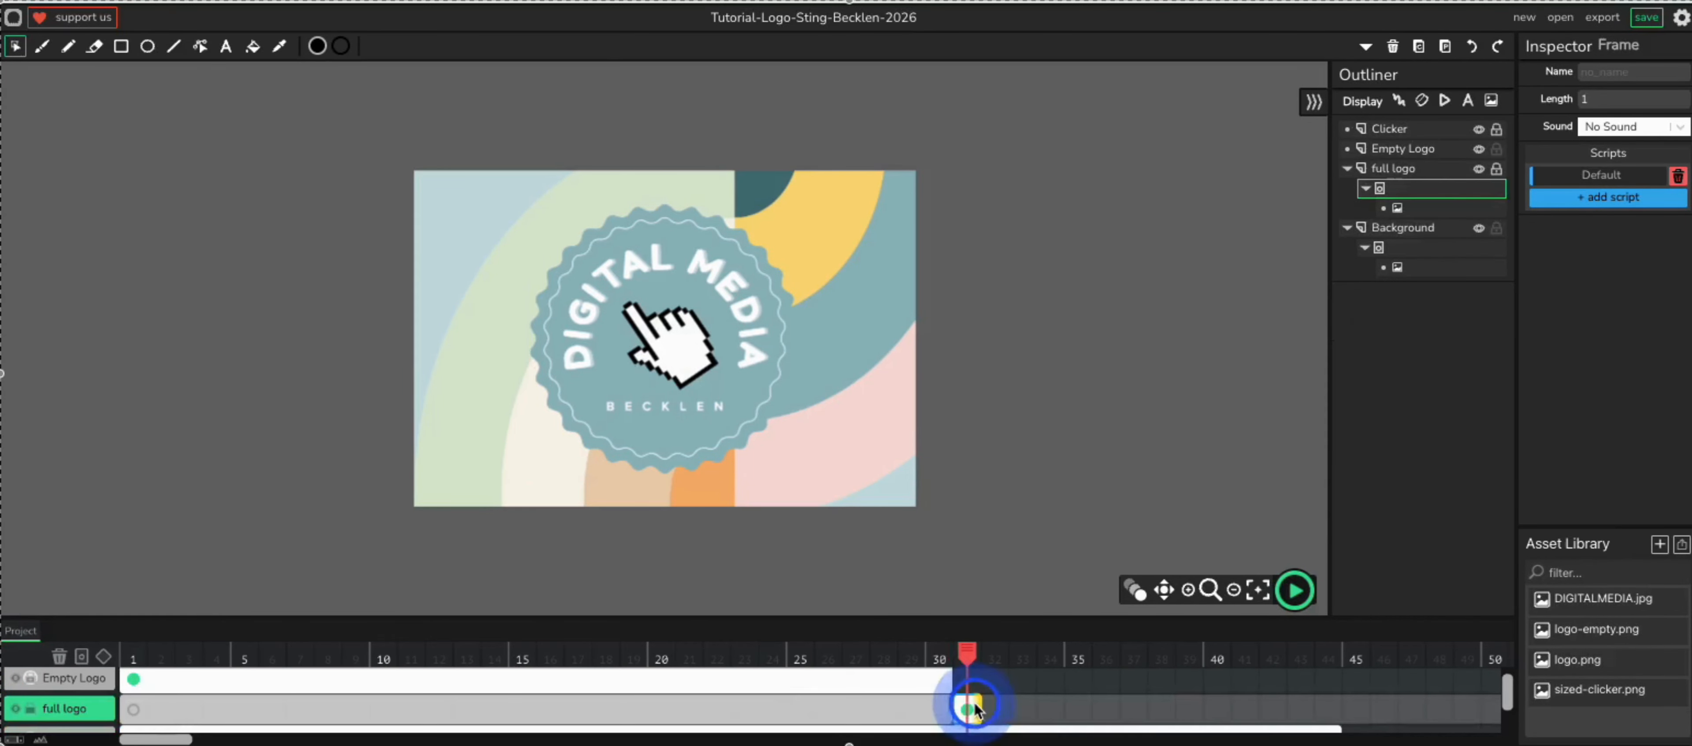
drag(976, 710, 1338, 708)
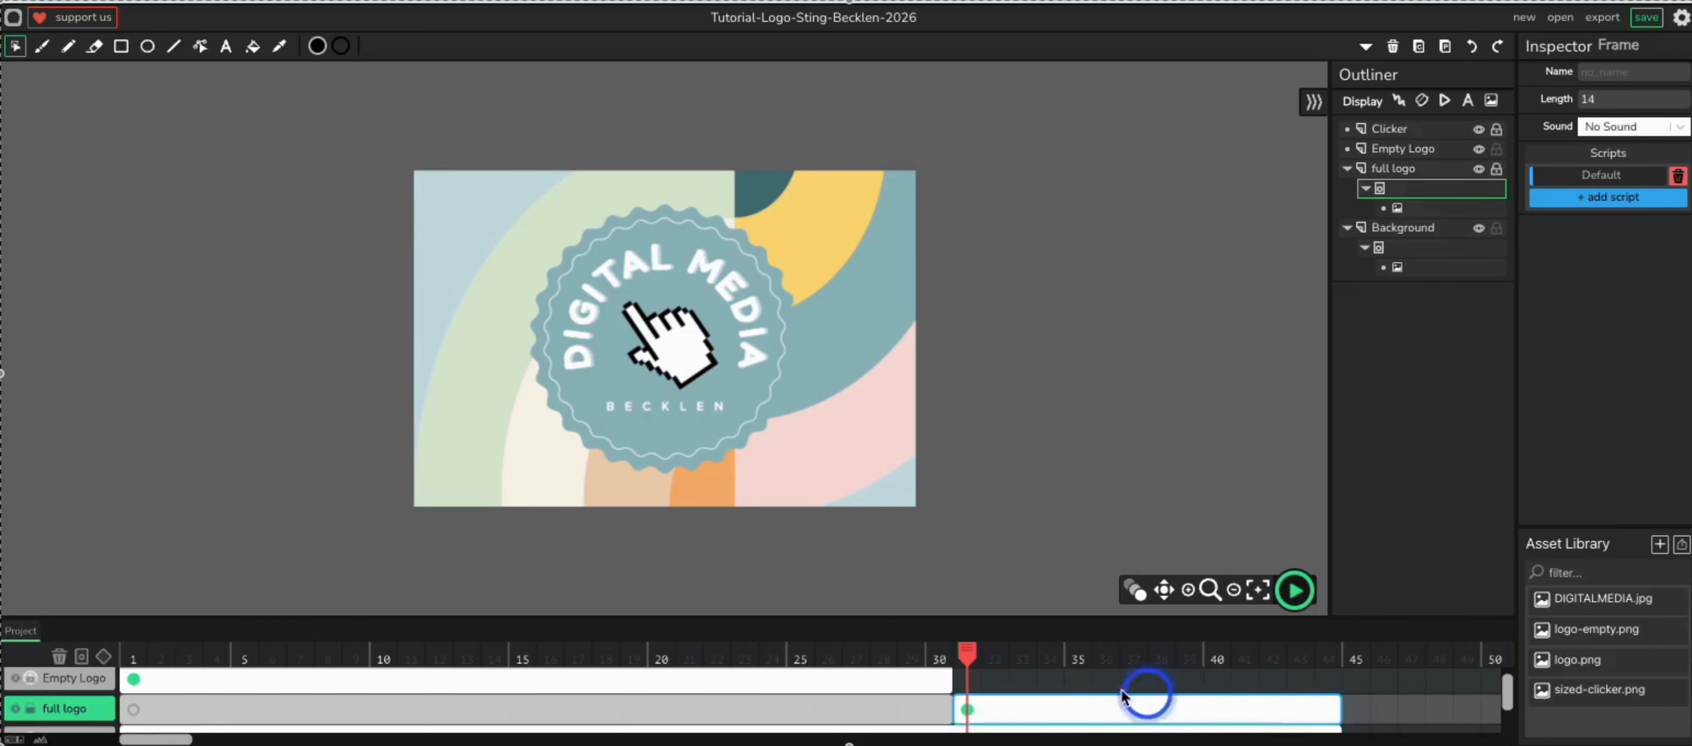
- Preview the animation to check the change from the empty logo to the full logo
click(1295, 591)
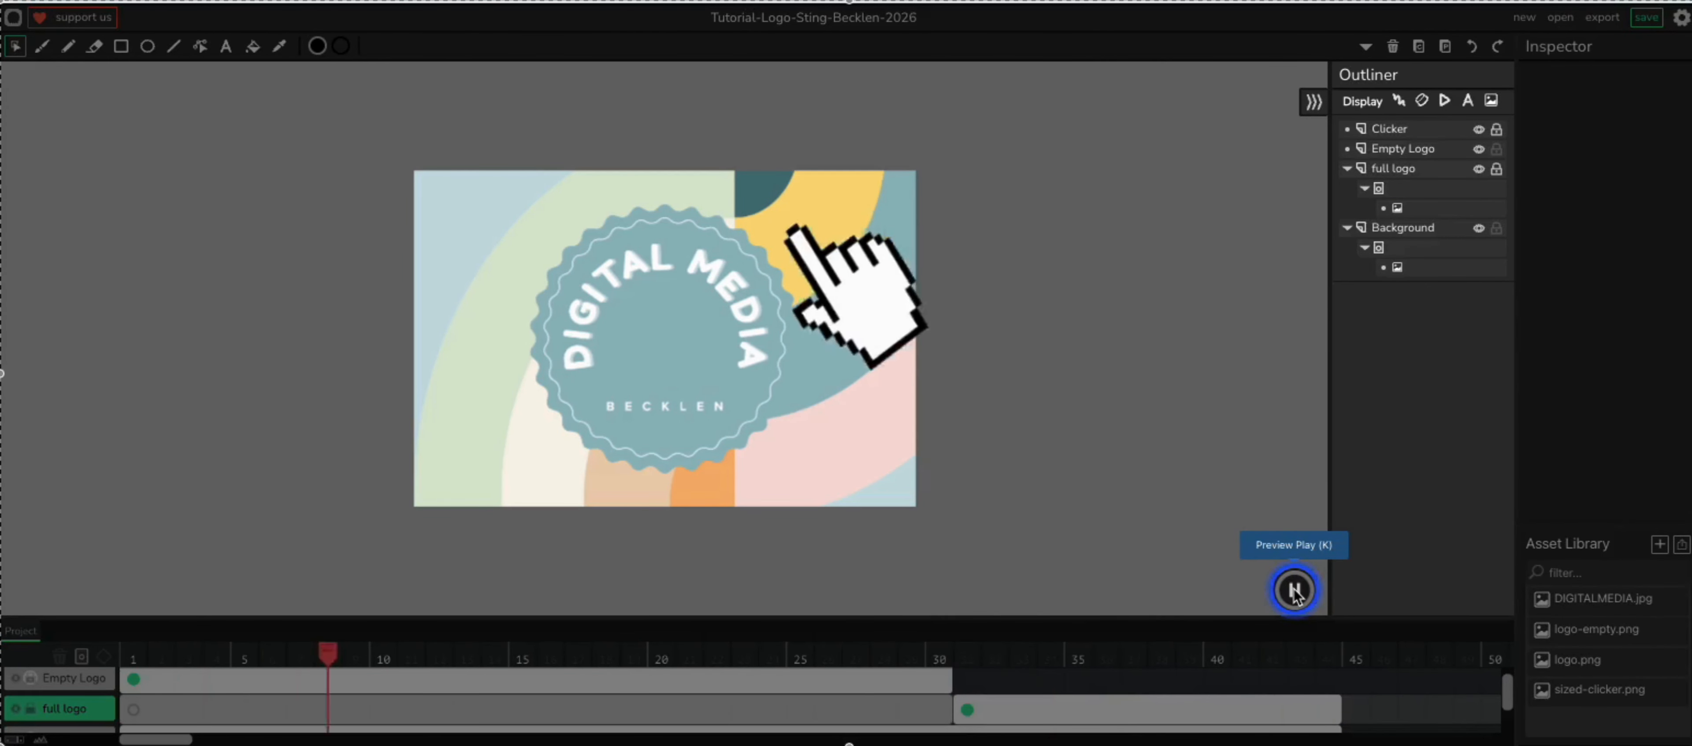
click(1295, 591)
- Add tweens to the full logo layer at frame 31 and frame 44
click(970, 704)
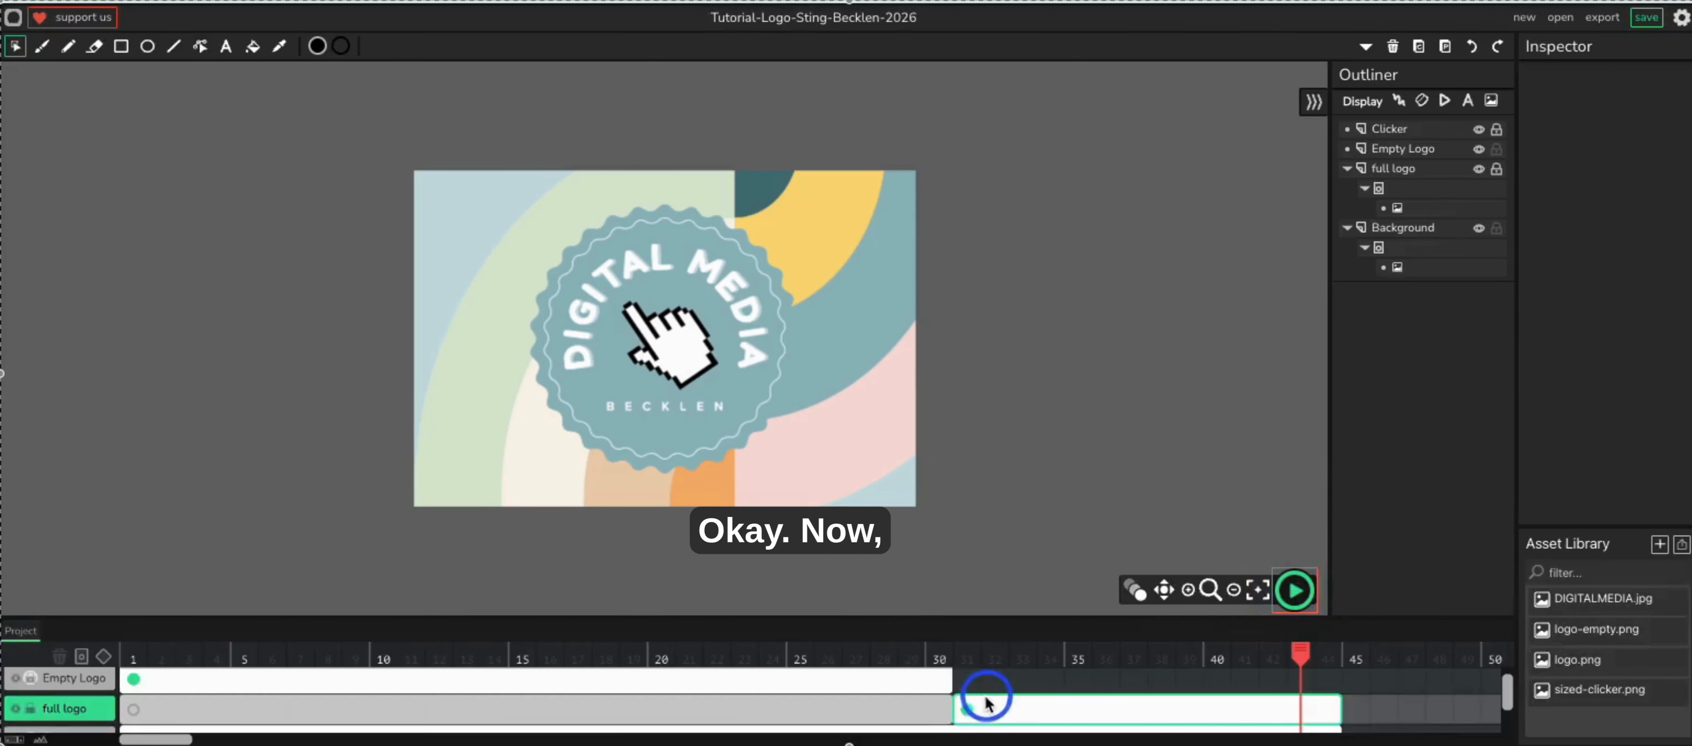
click(179, 691)
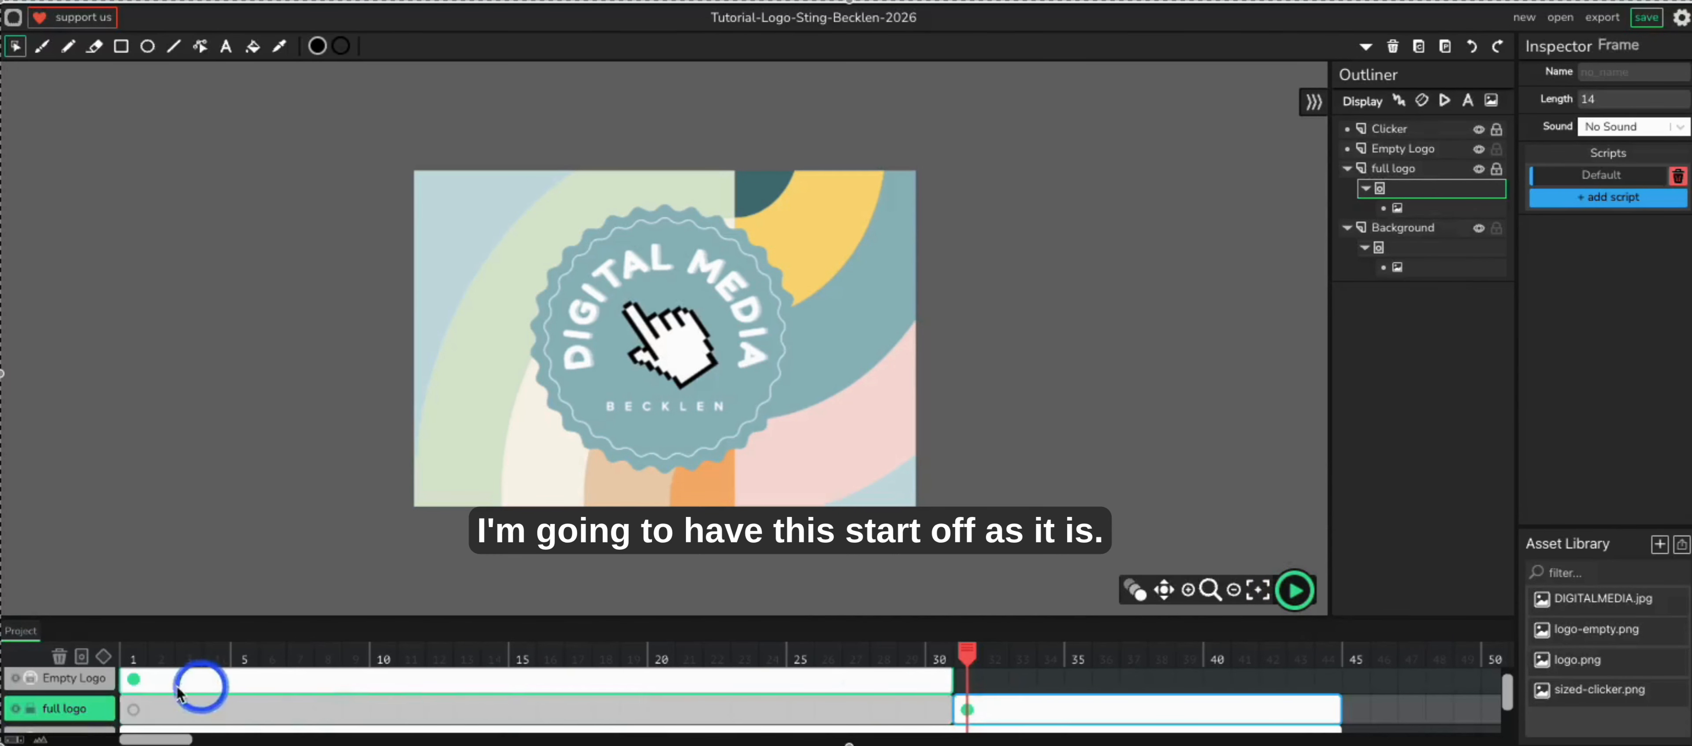
click(103, 656)
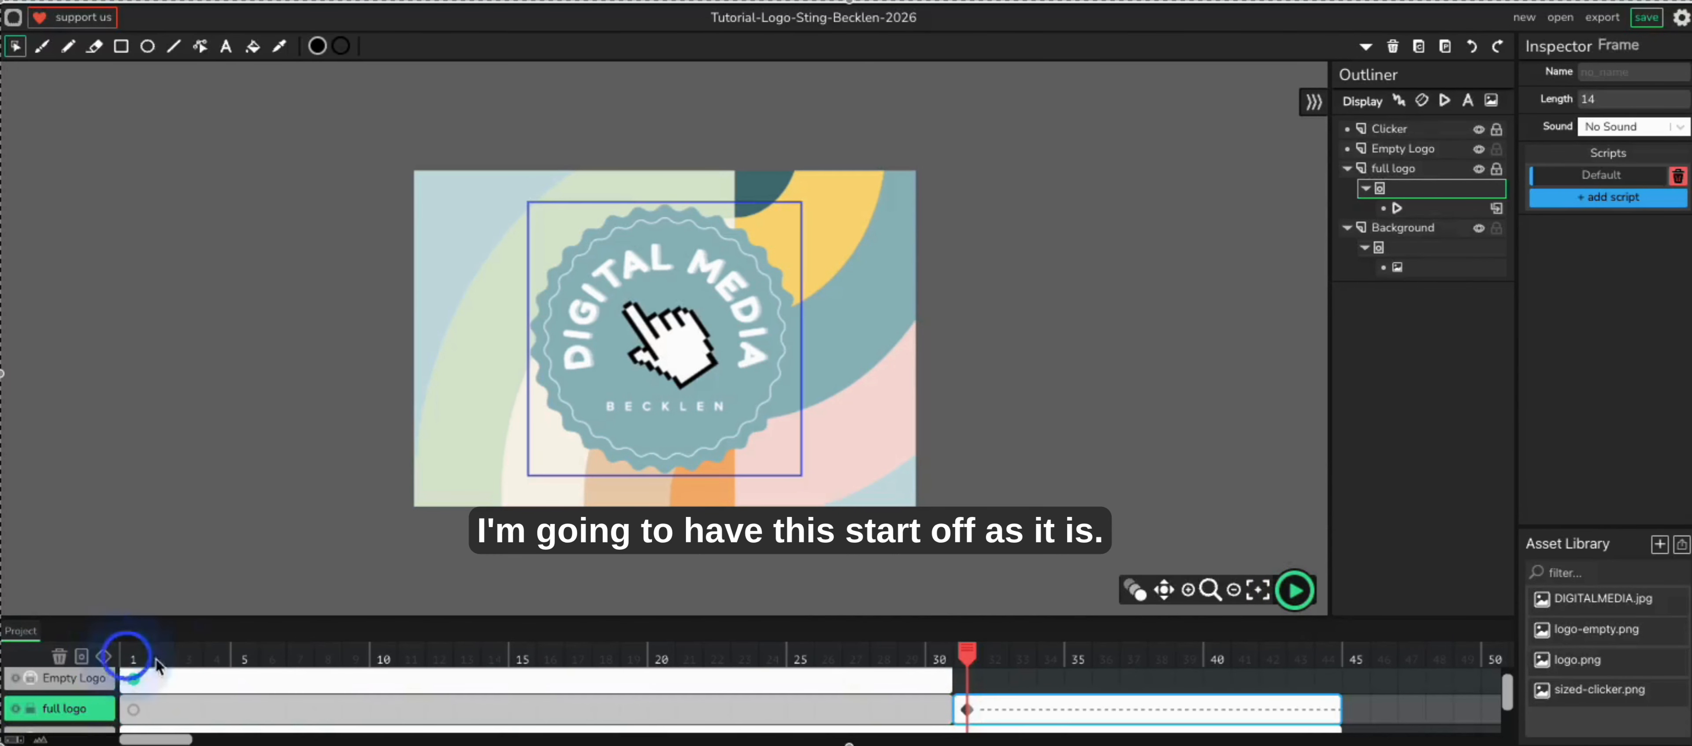
click(1328, 718)
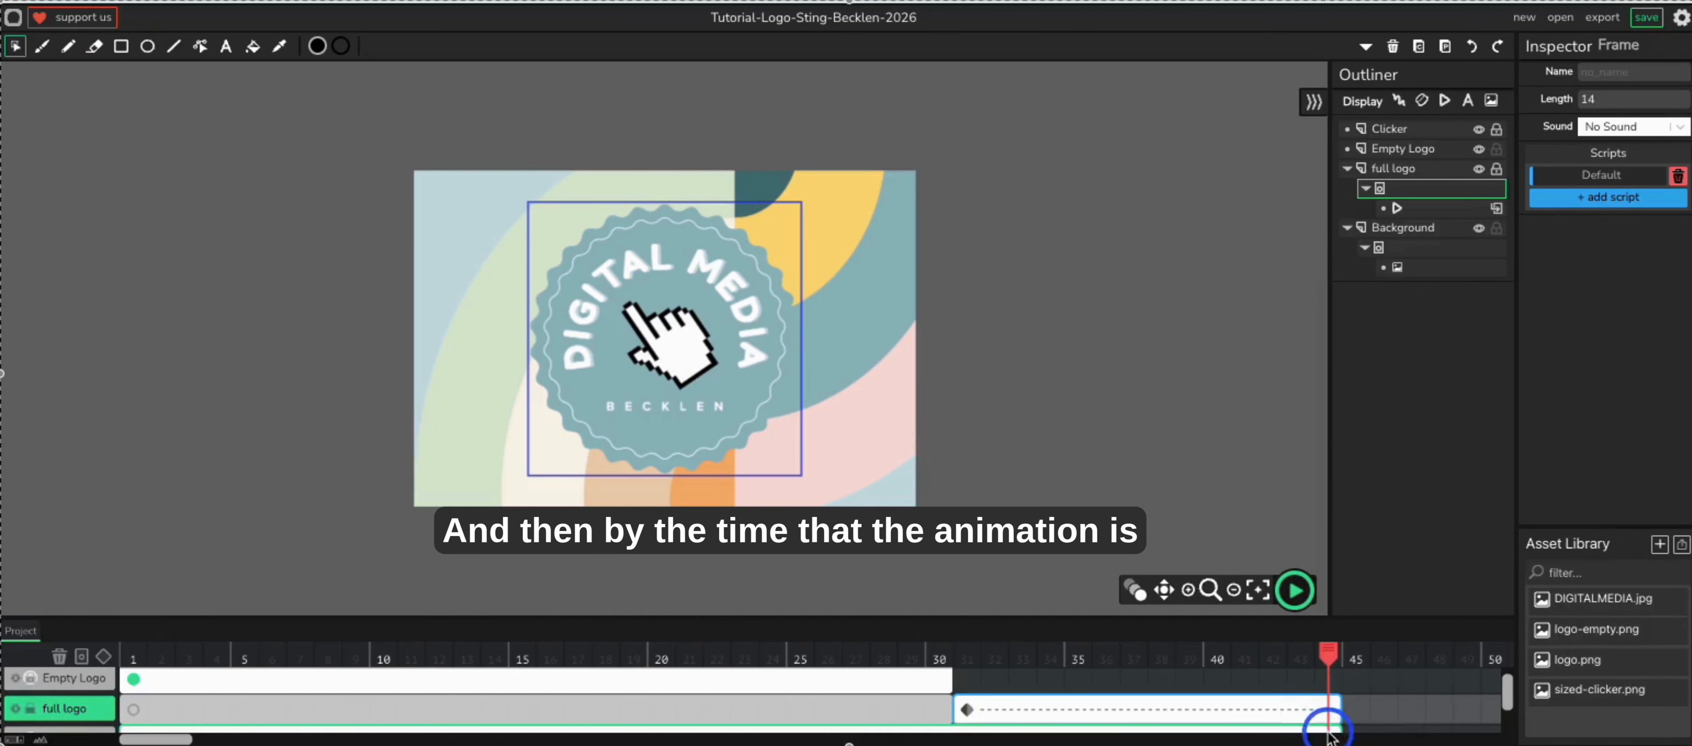
click(113, 660)
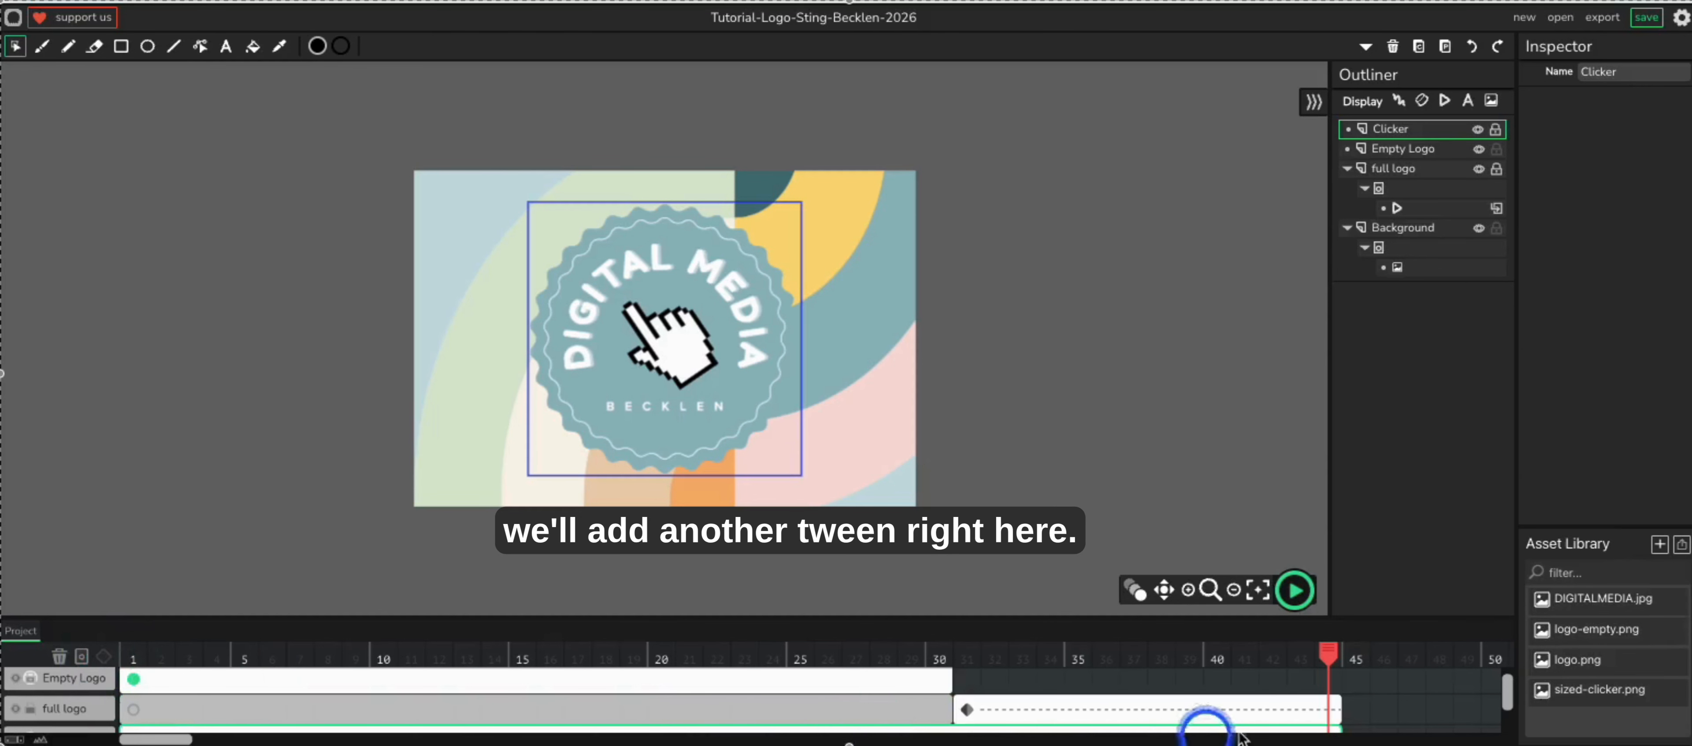
click(1328, 714)
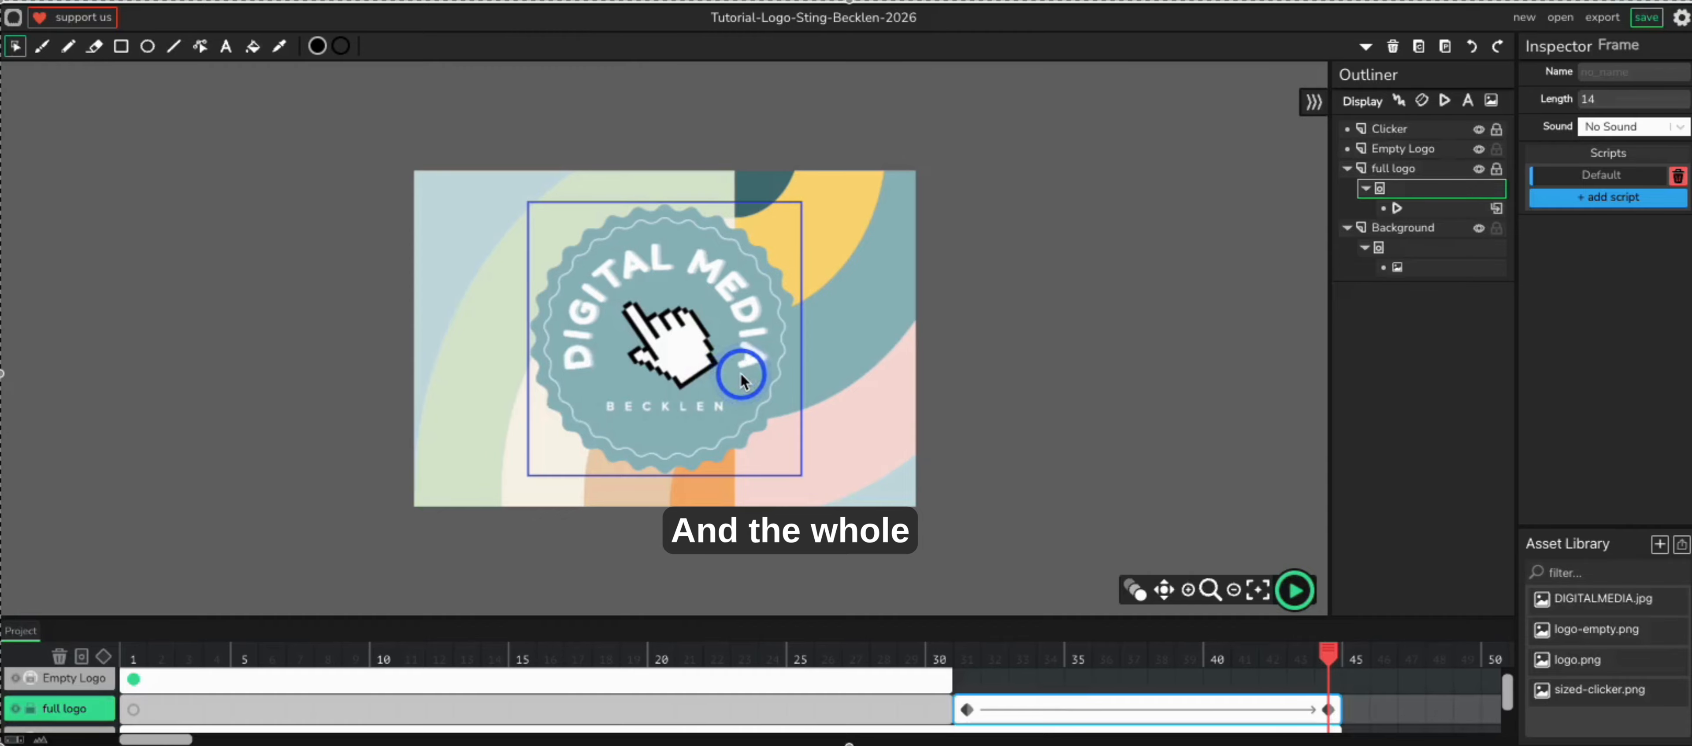
- At the frame 44 tween, move the full logo off the canvas's left side and shrink it proportionally to under half its size
drag(745, 381, 284, 394)
drag(341, 218, 307, 300)
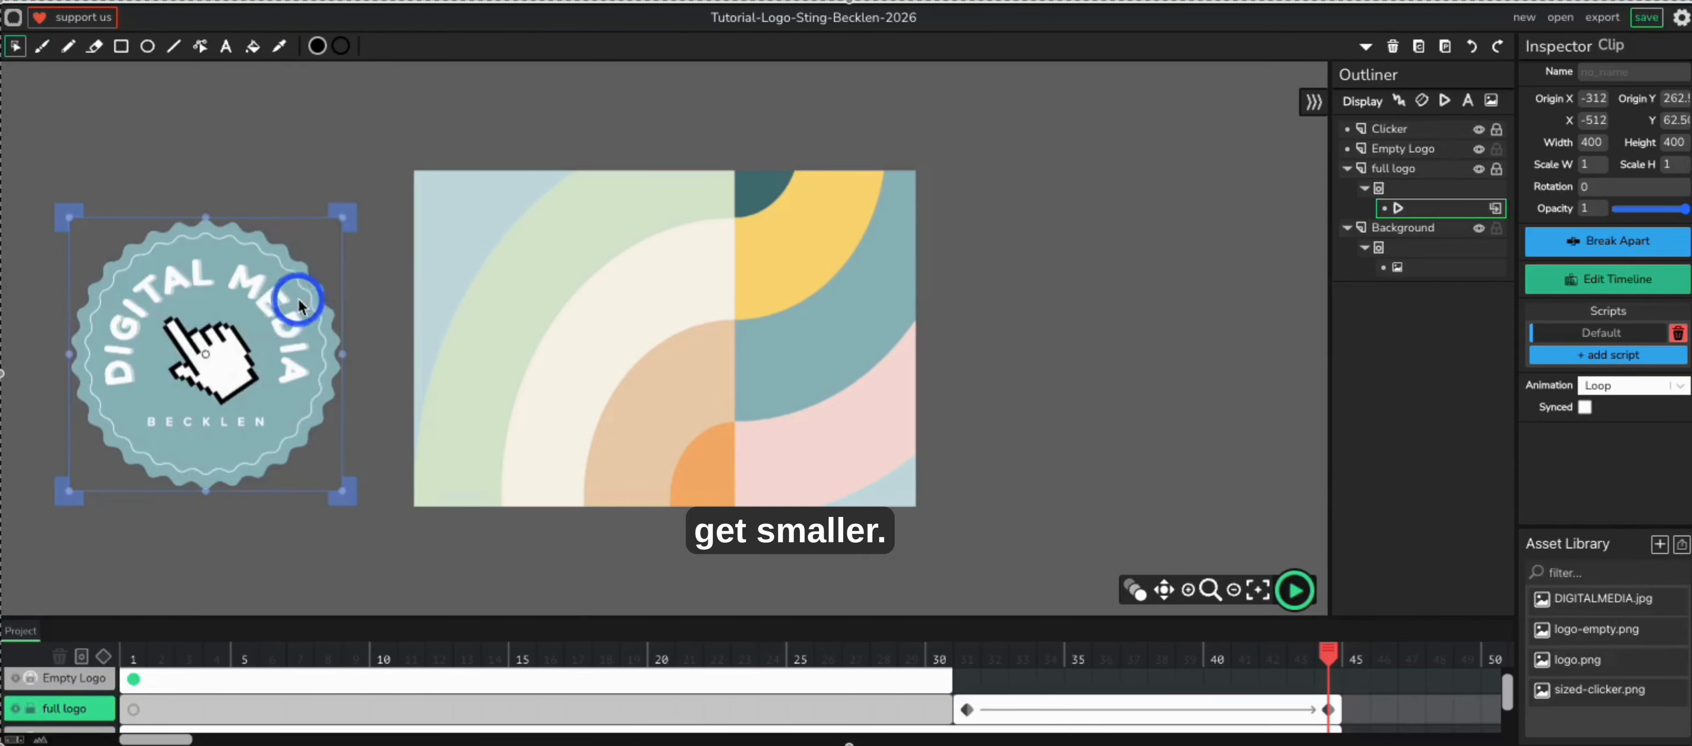
drag(342, 217, 289, 321)
click(180, 316)
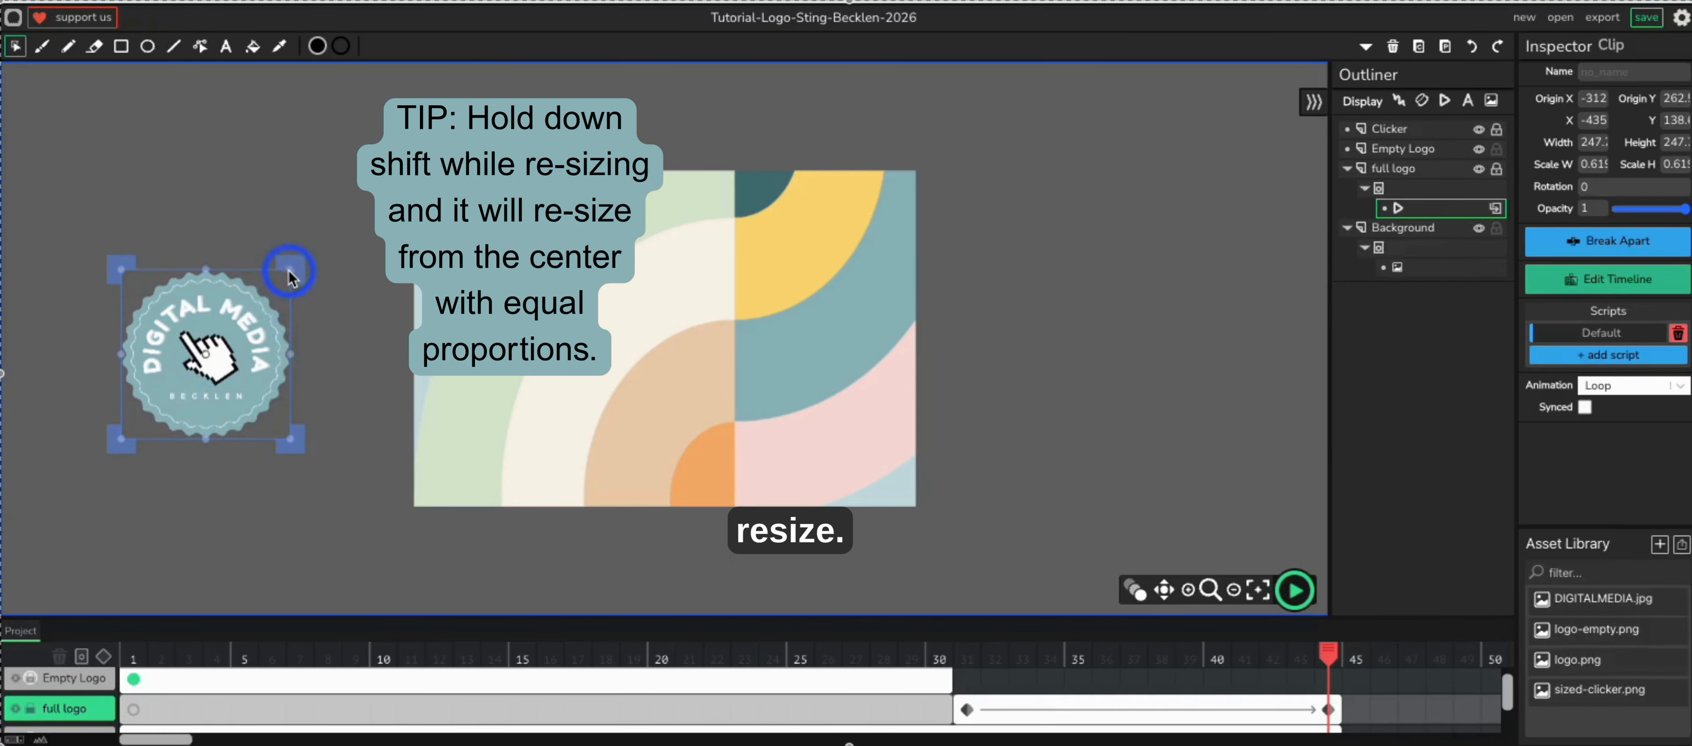
drag(290, 274, 267, 294)
click(336, 230)
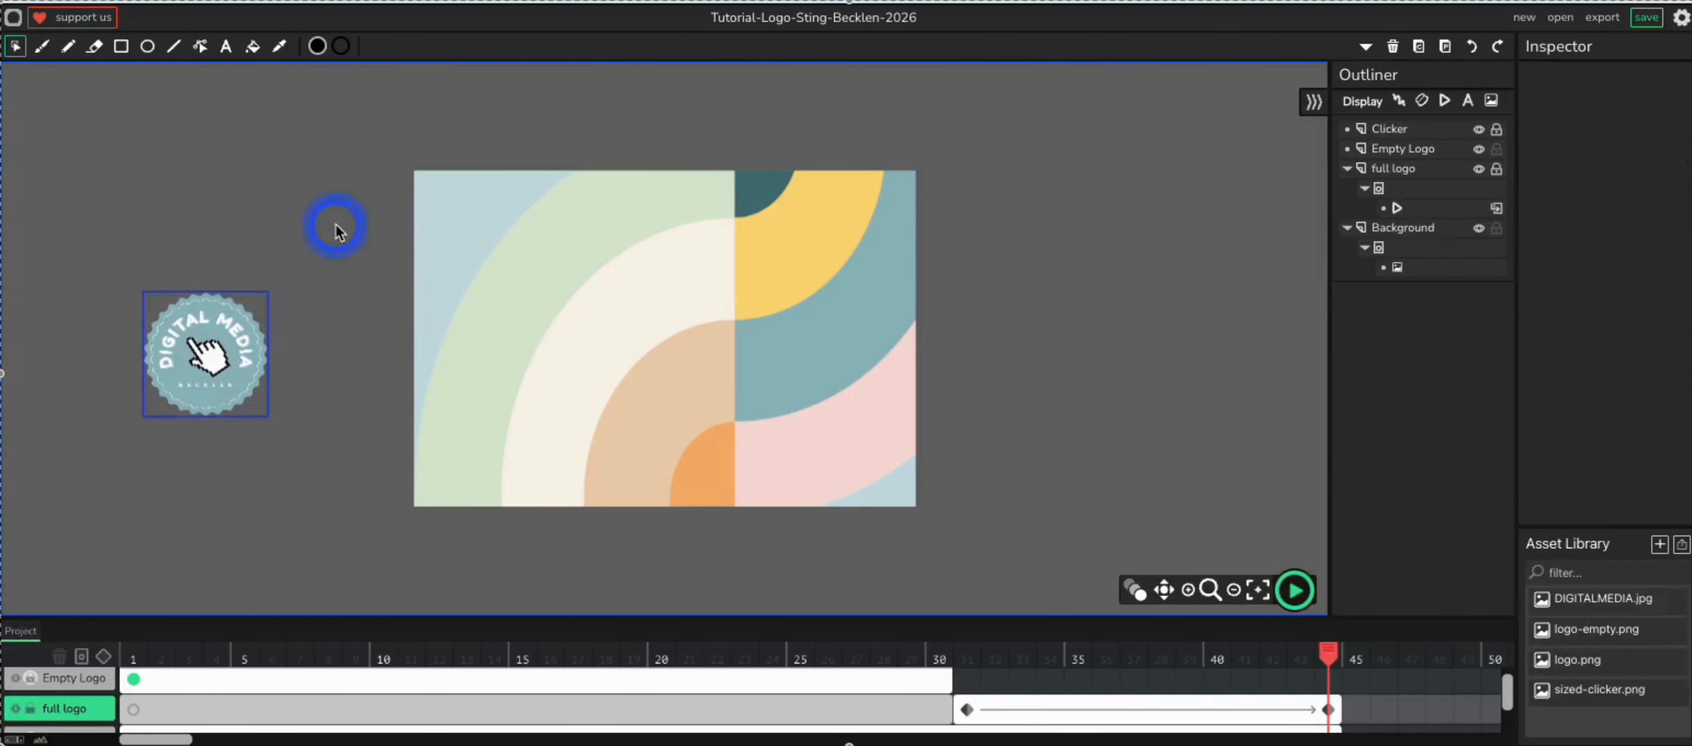
- Preview the whole animation to check the full logo's shrinking exit off the canvas
click(1294, 590)
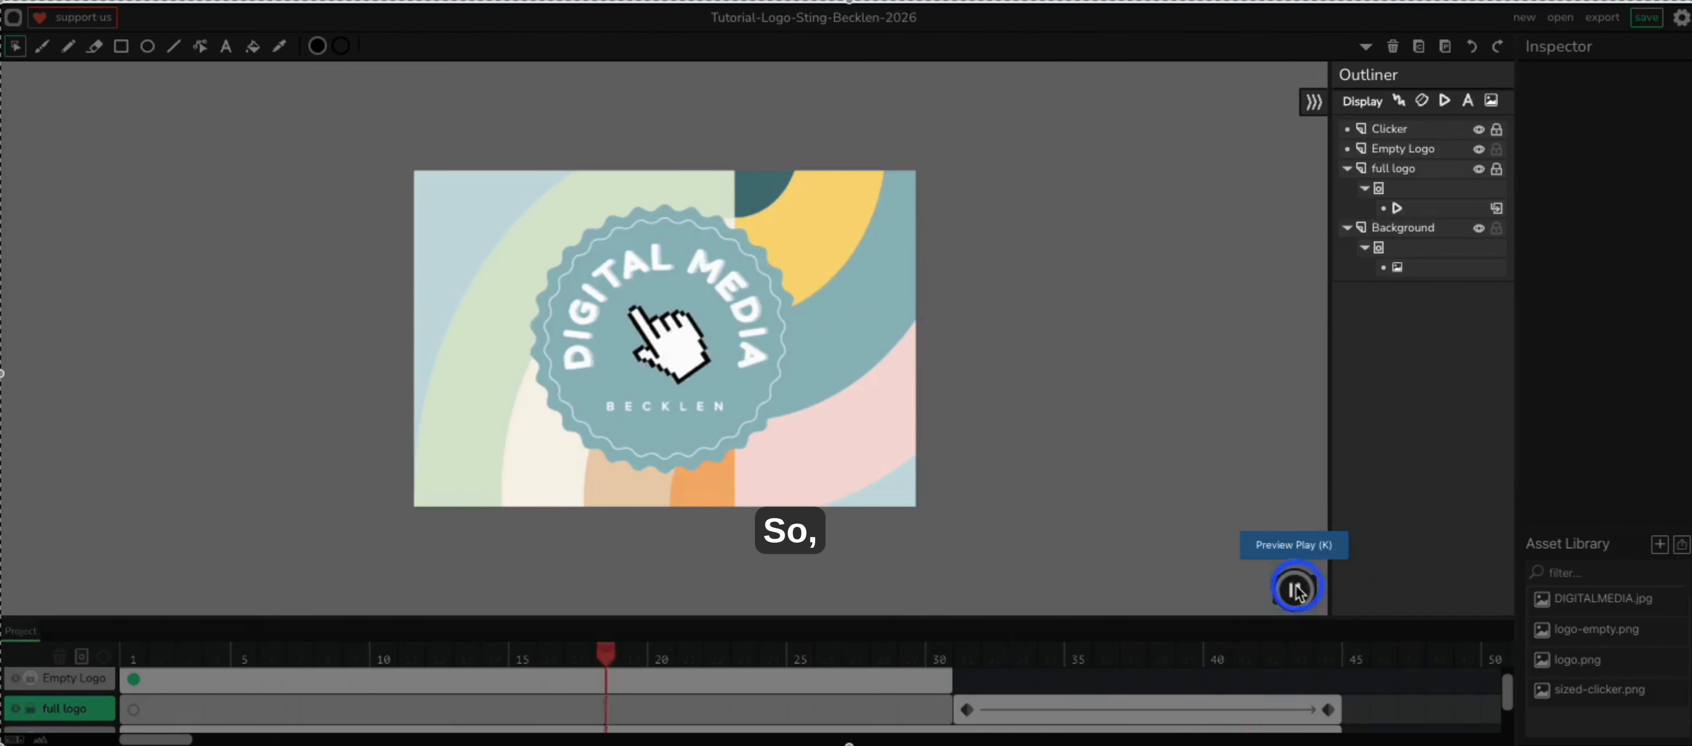
click(1296, 589)
click(194, 265)
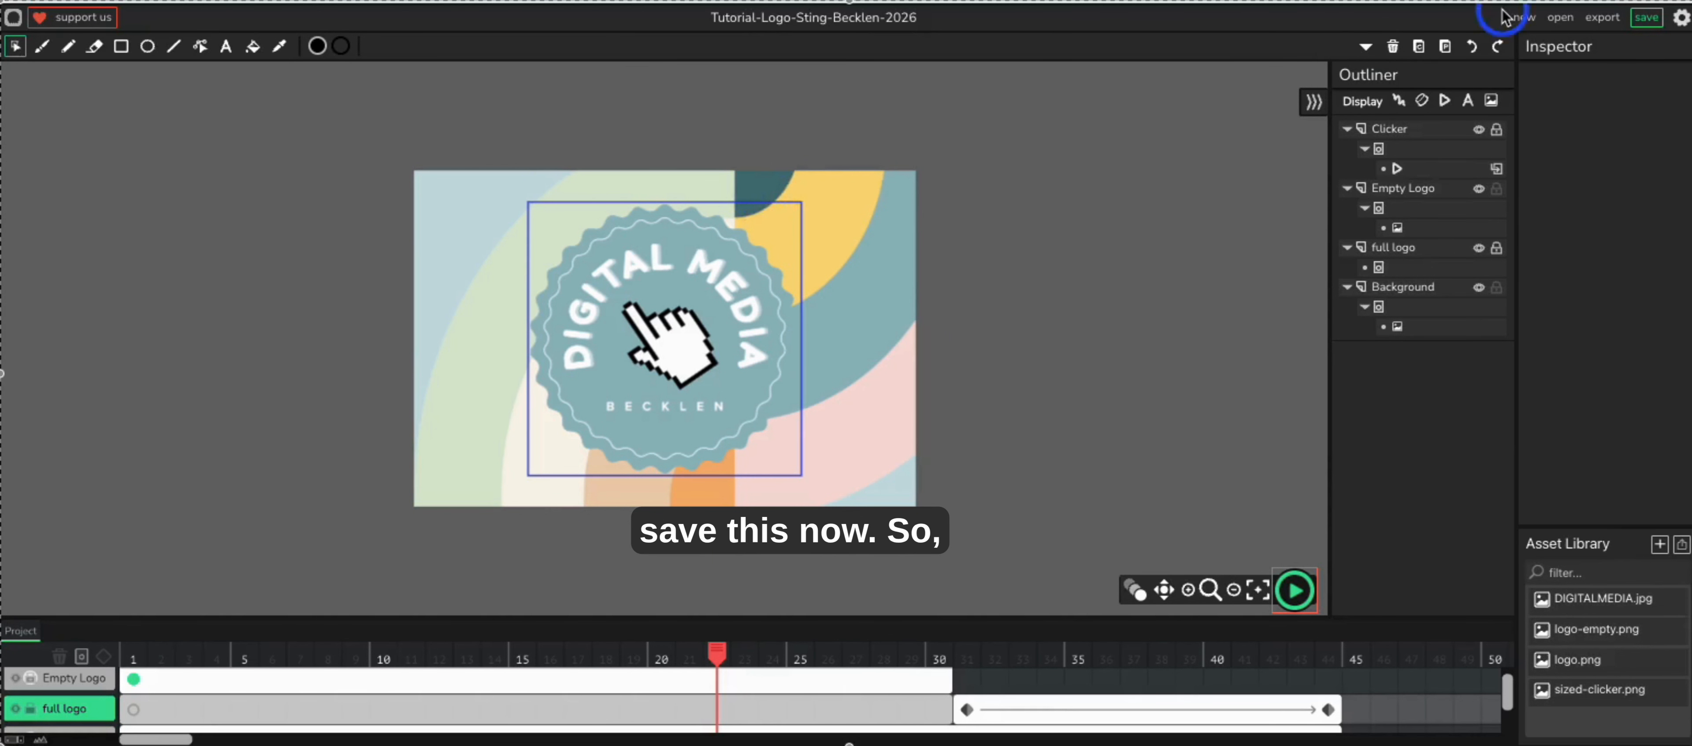
- Save the project as a .wick file and dismiss the save notification
click(1646, 17)
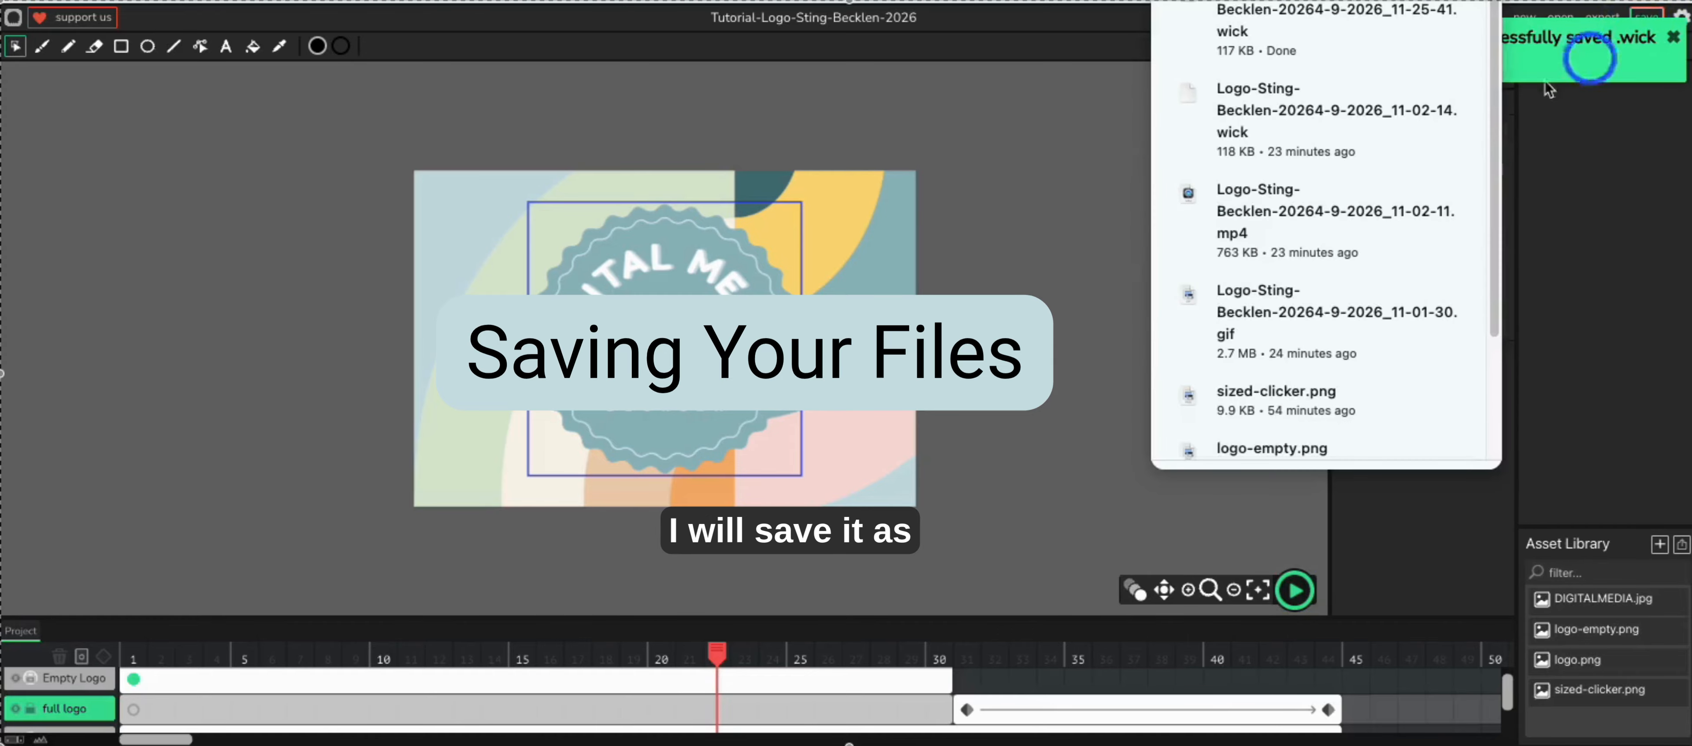
click(1051, 163)
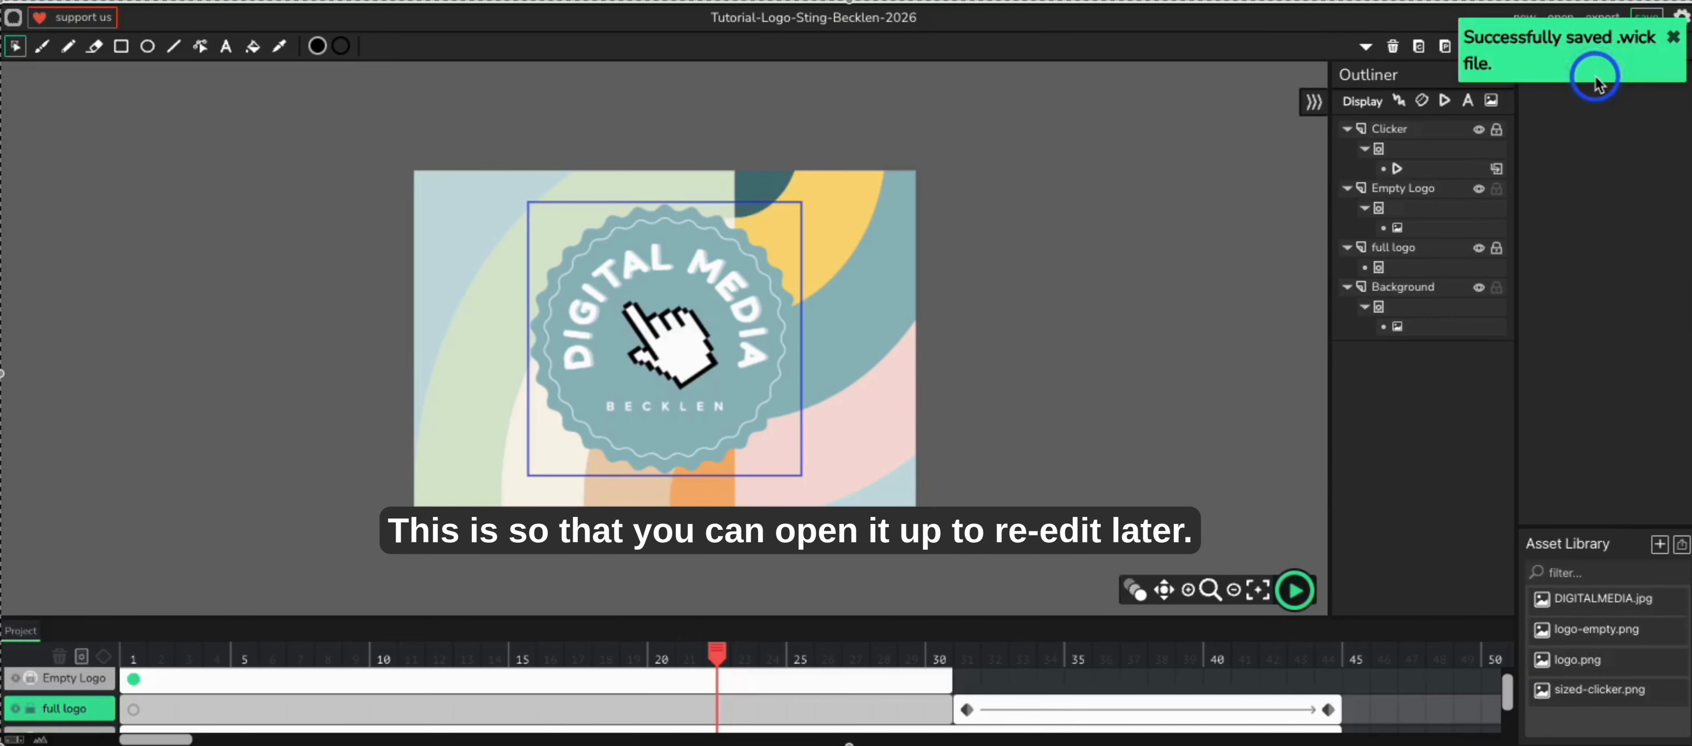
click(1673, 38)
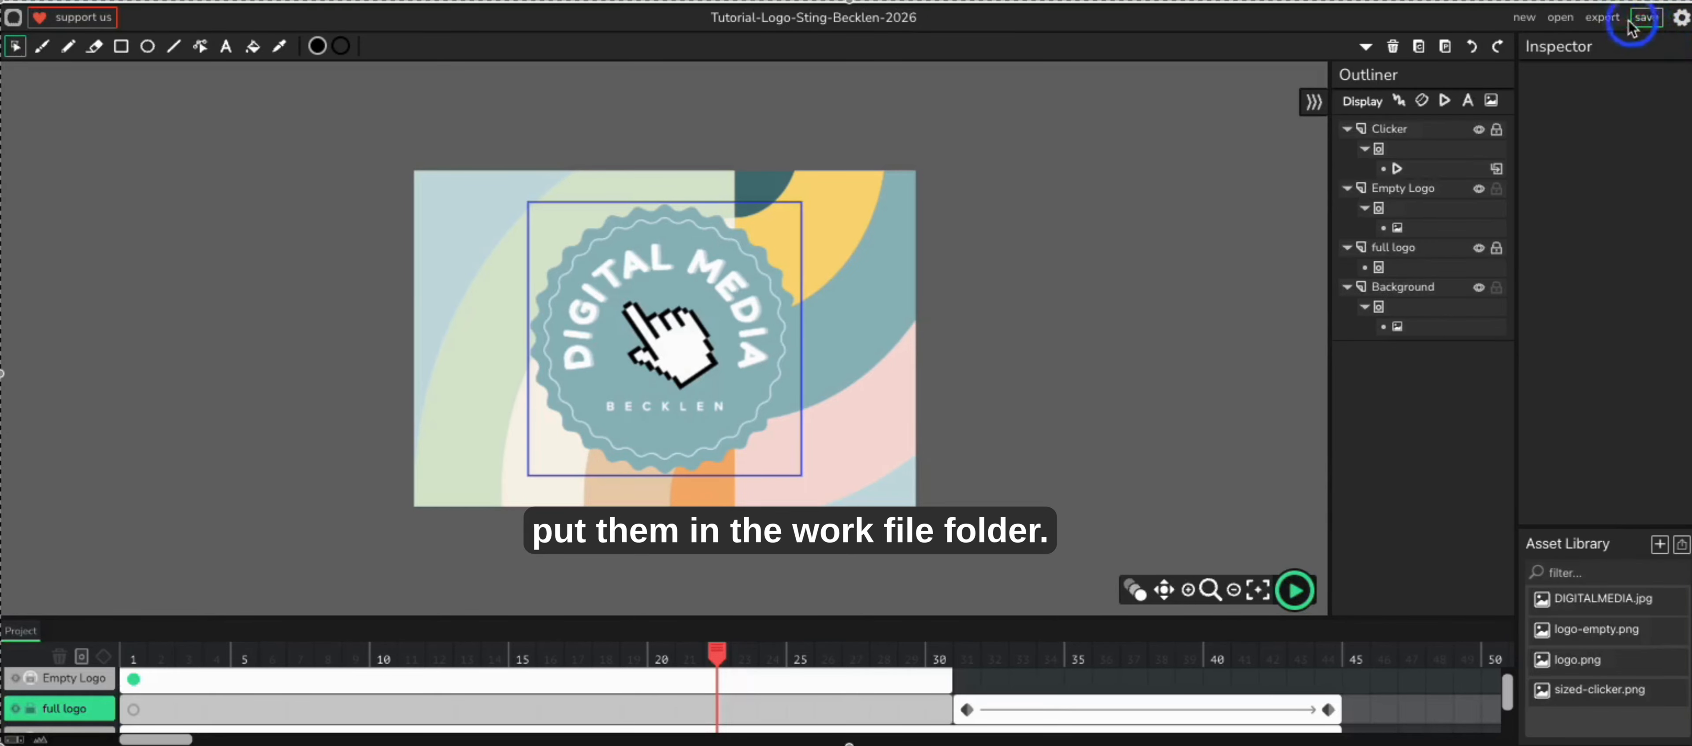
- Export the project as an animated GIF, then close the export progress dialog and dismiss the save notification
click(1609, 19)
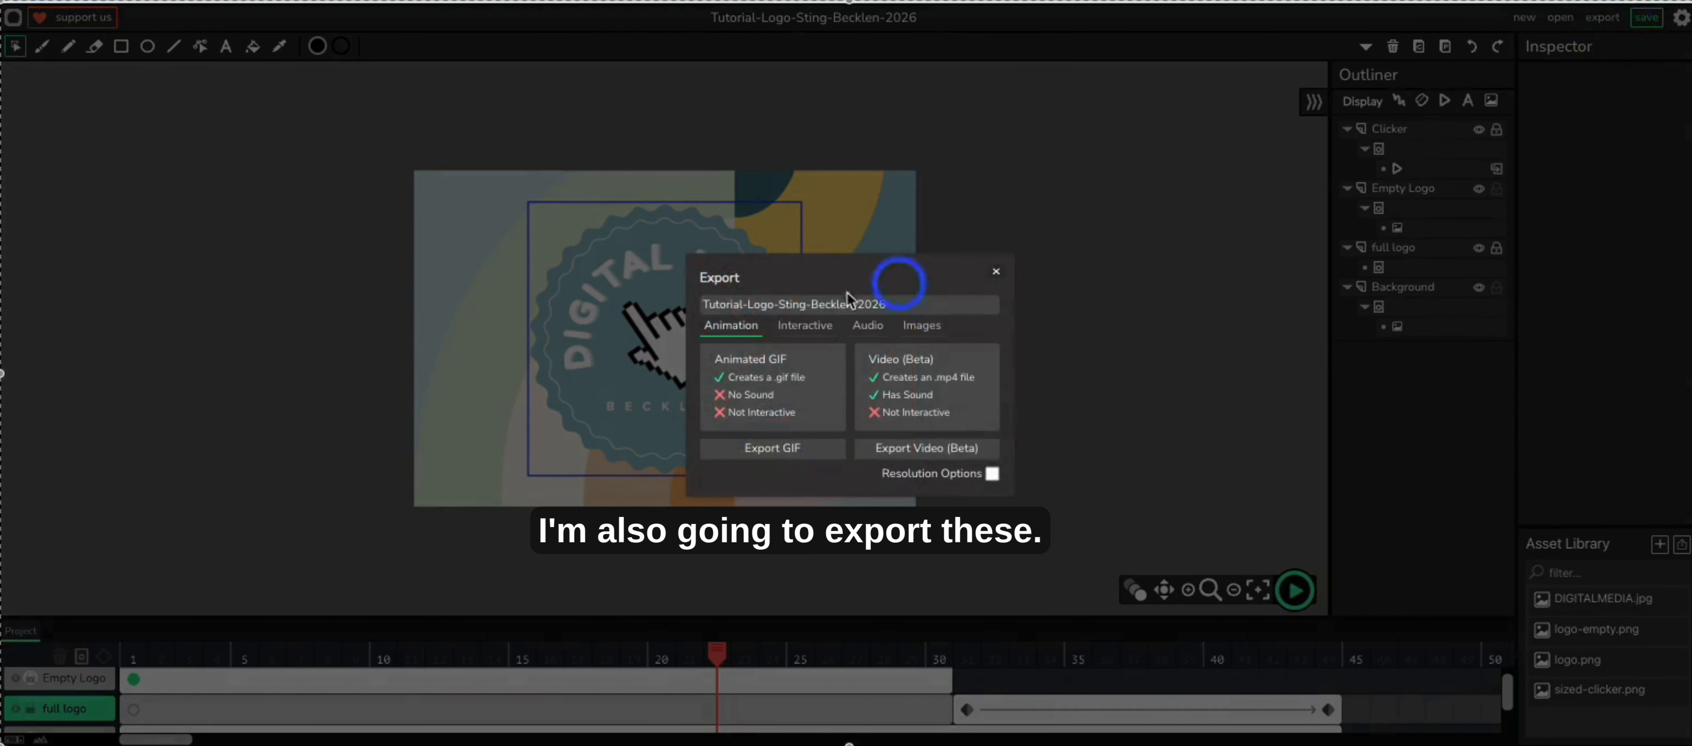
click(774, 452)
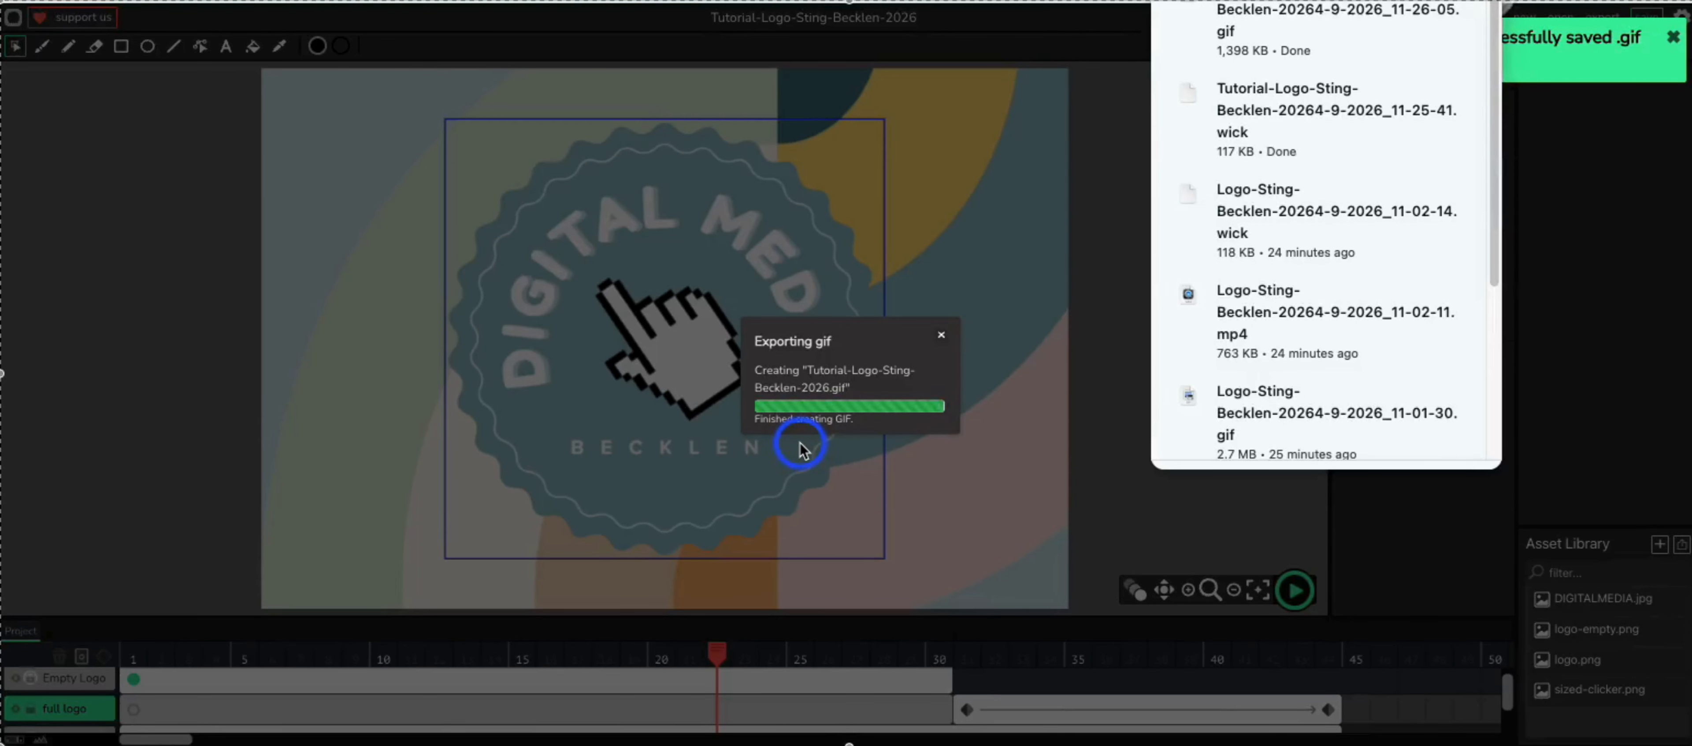
click(1110, 264)
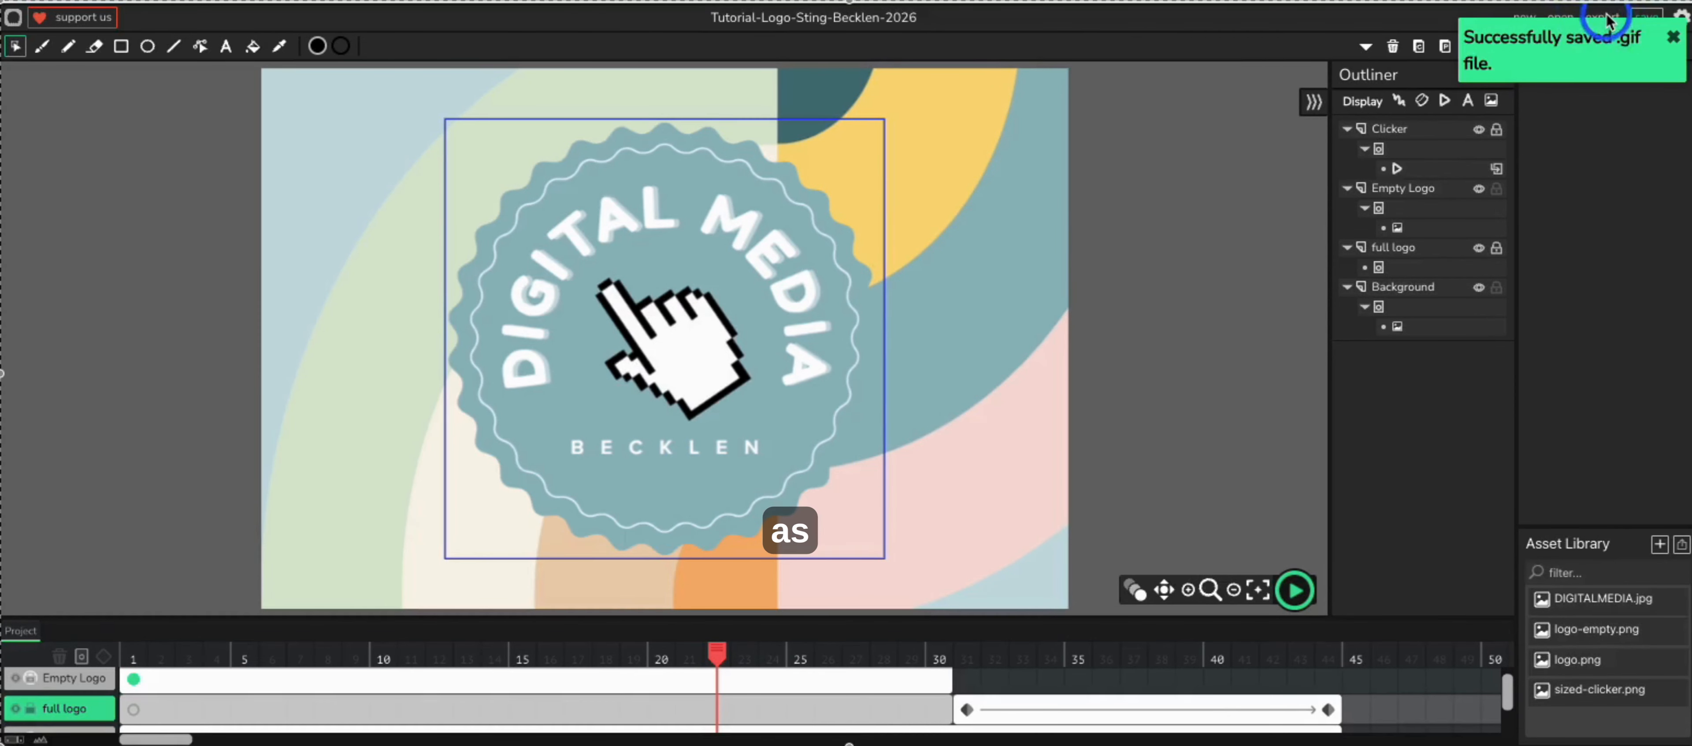
click(1672, 37)
- Export the project as an MP4 video and close the export progress dialog once rendering is complete
click(1598, 20)
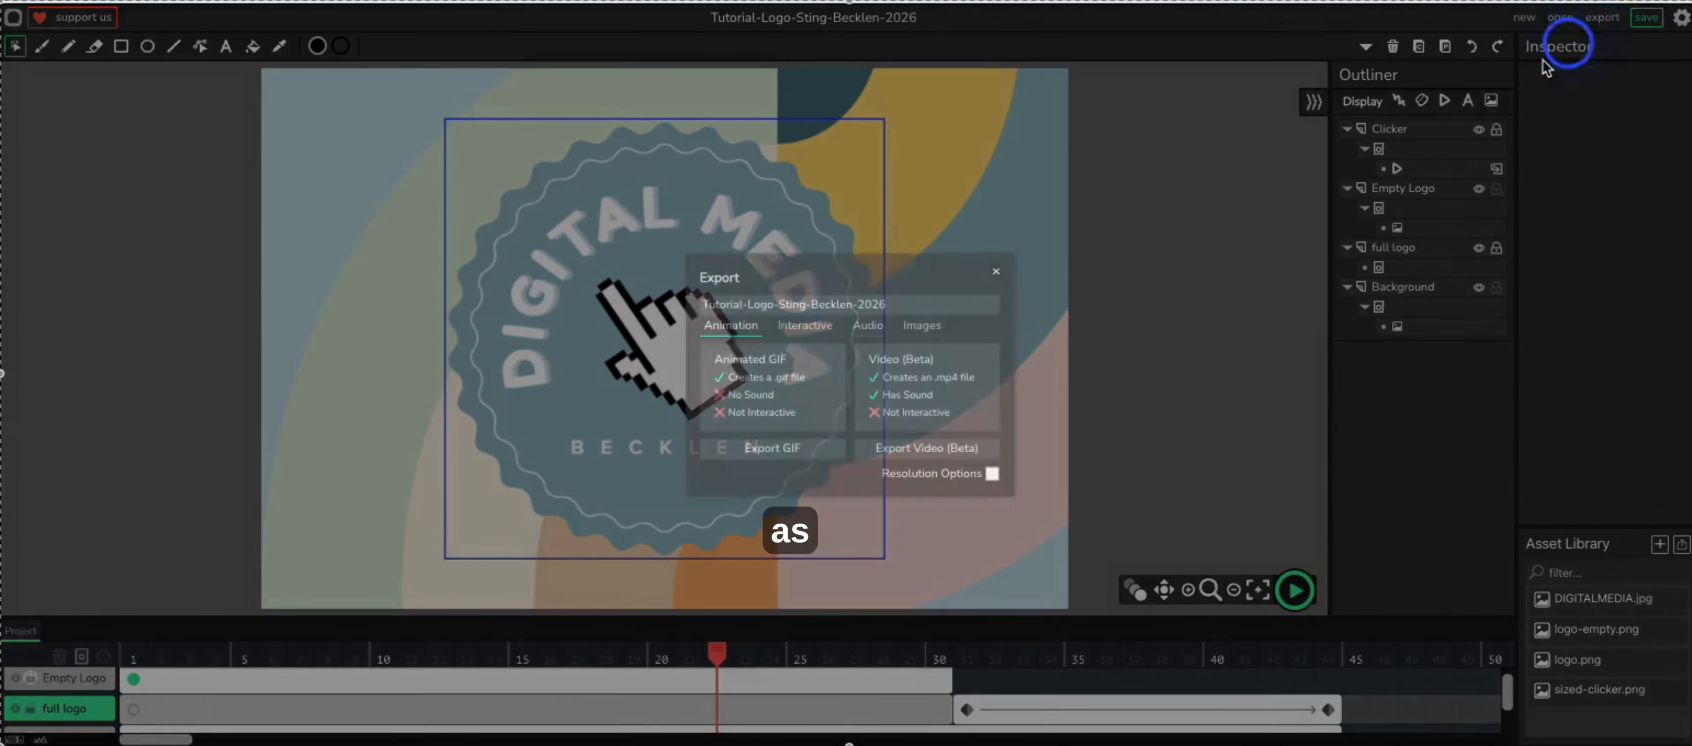
click(960, 452)
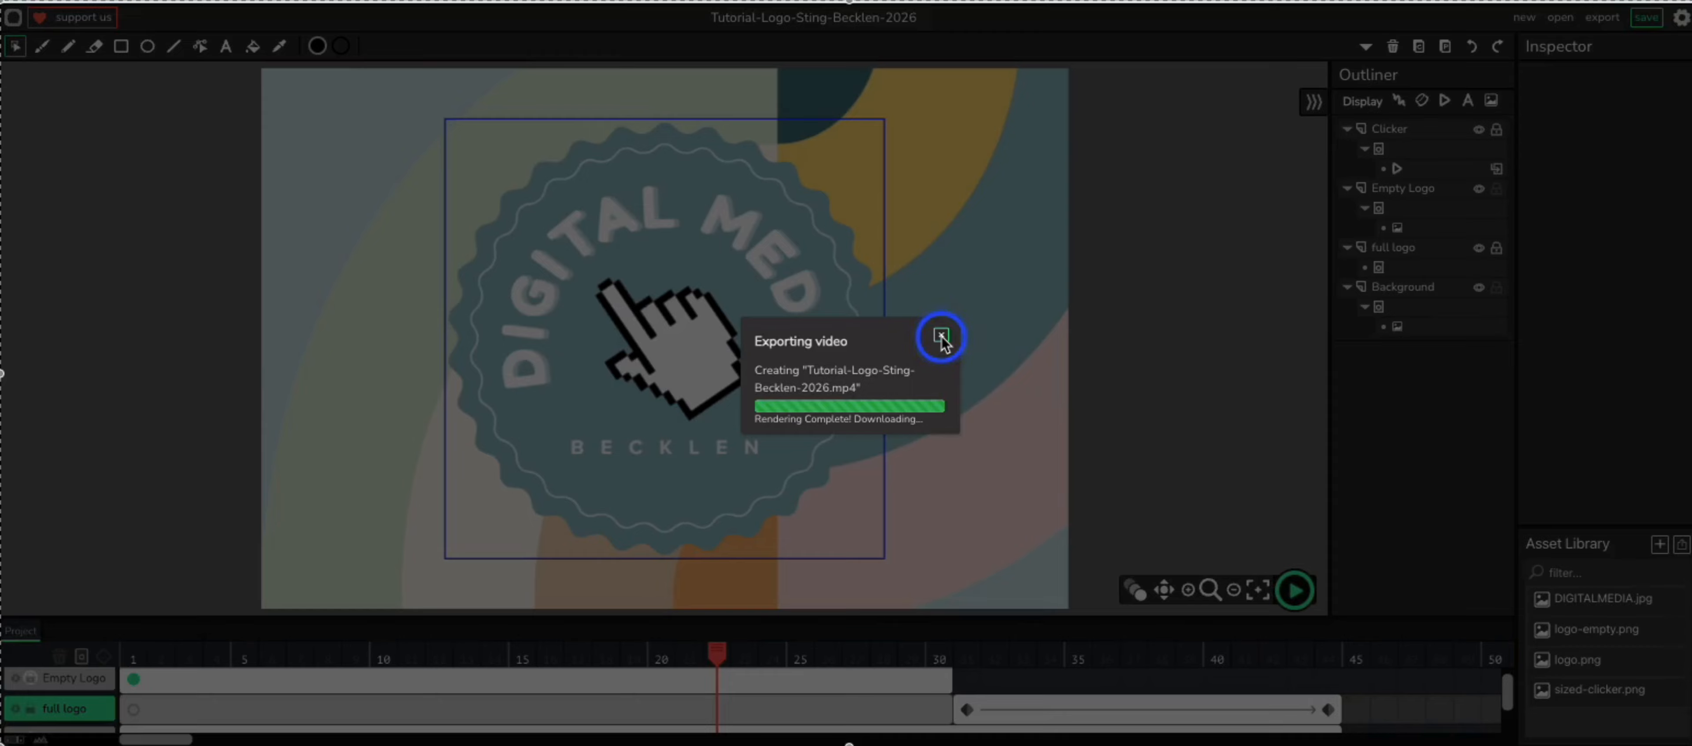
click(941, 337)
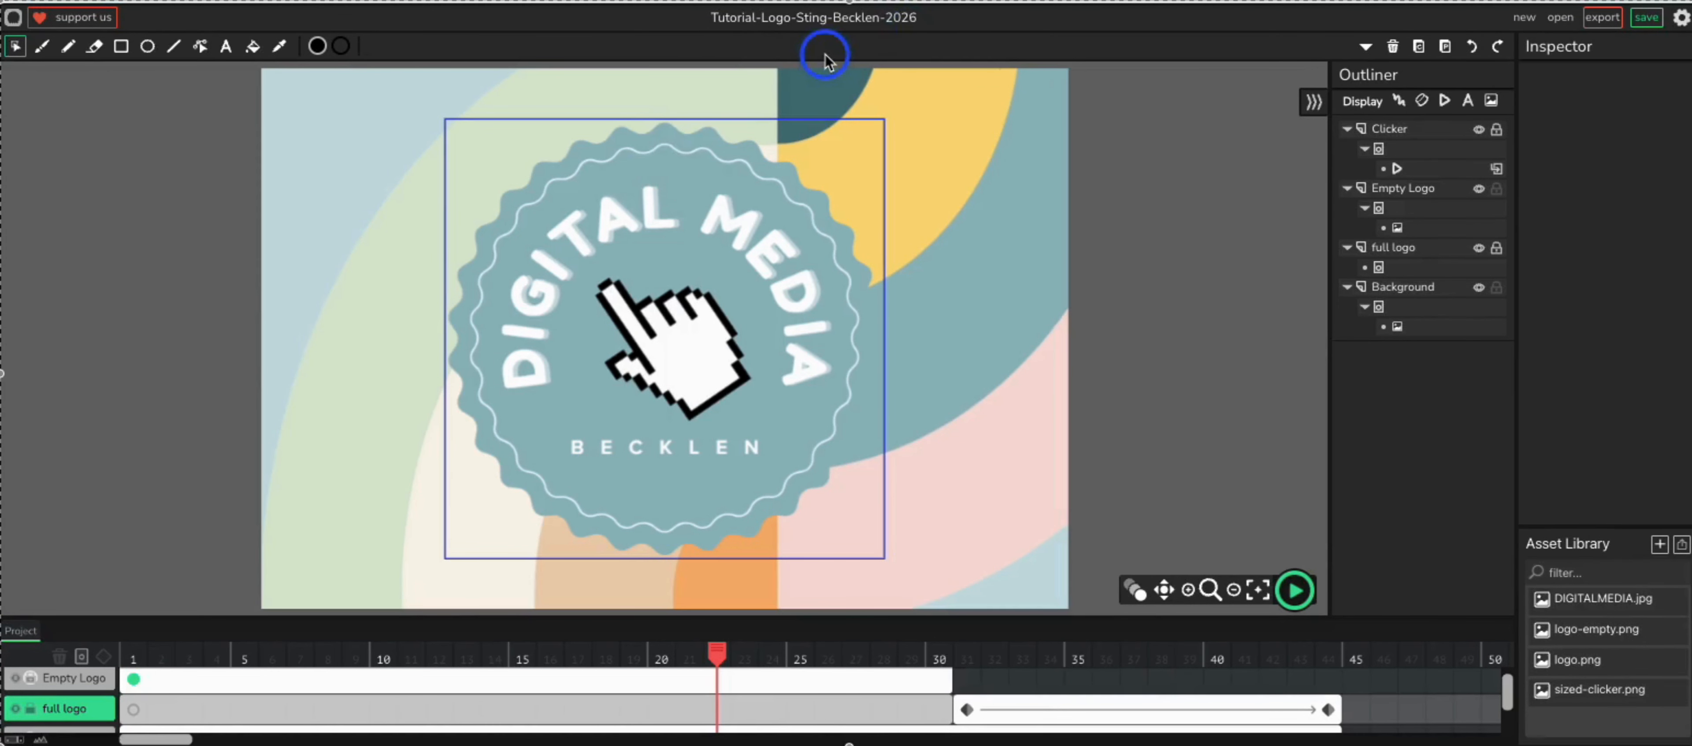